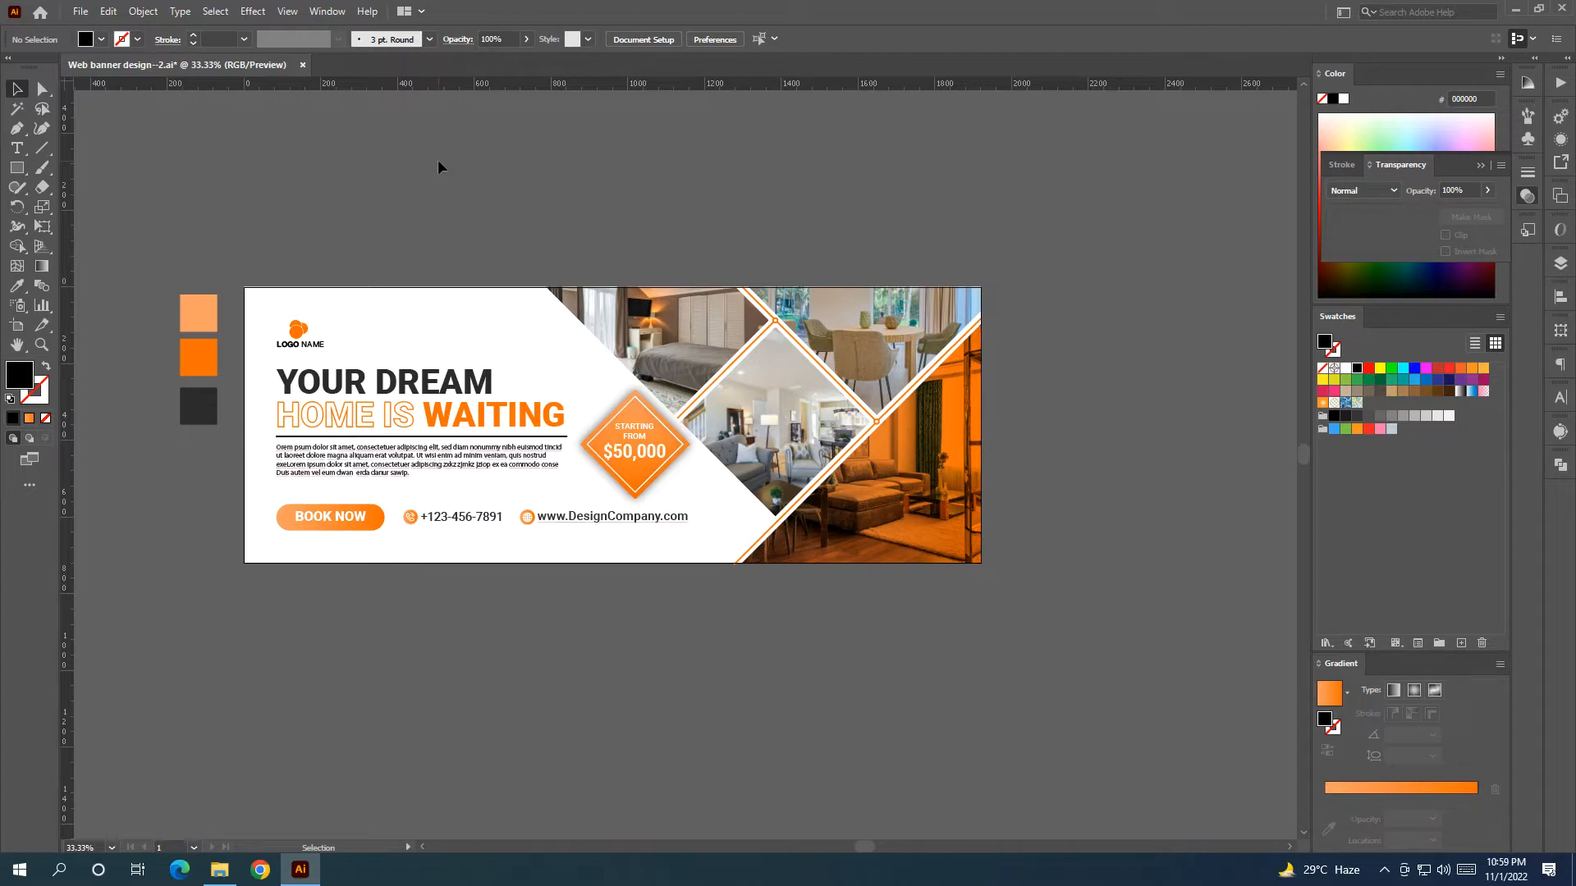
Examine the finished web banner design and the three colour squares beside its artboard
{"action": "scroll", "coordinate": [440, 169], "scroll_direction": "down", "scroll_amount": 1}
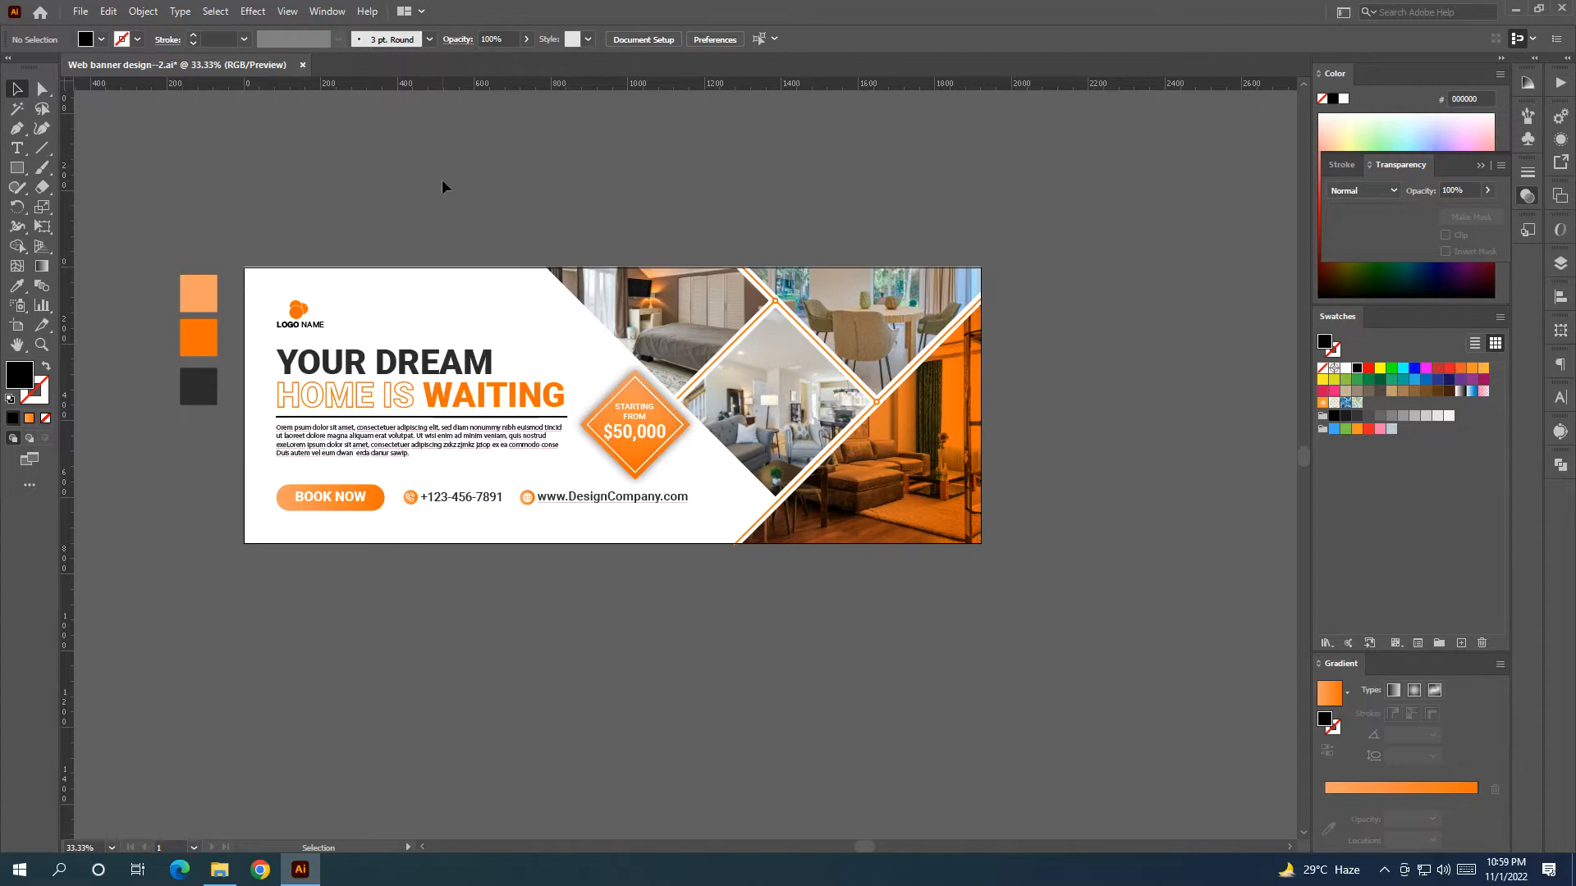
{"action": "left_click_drag", "start_coordinate": [394, 239], "coordinate": [445, 240]}
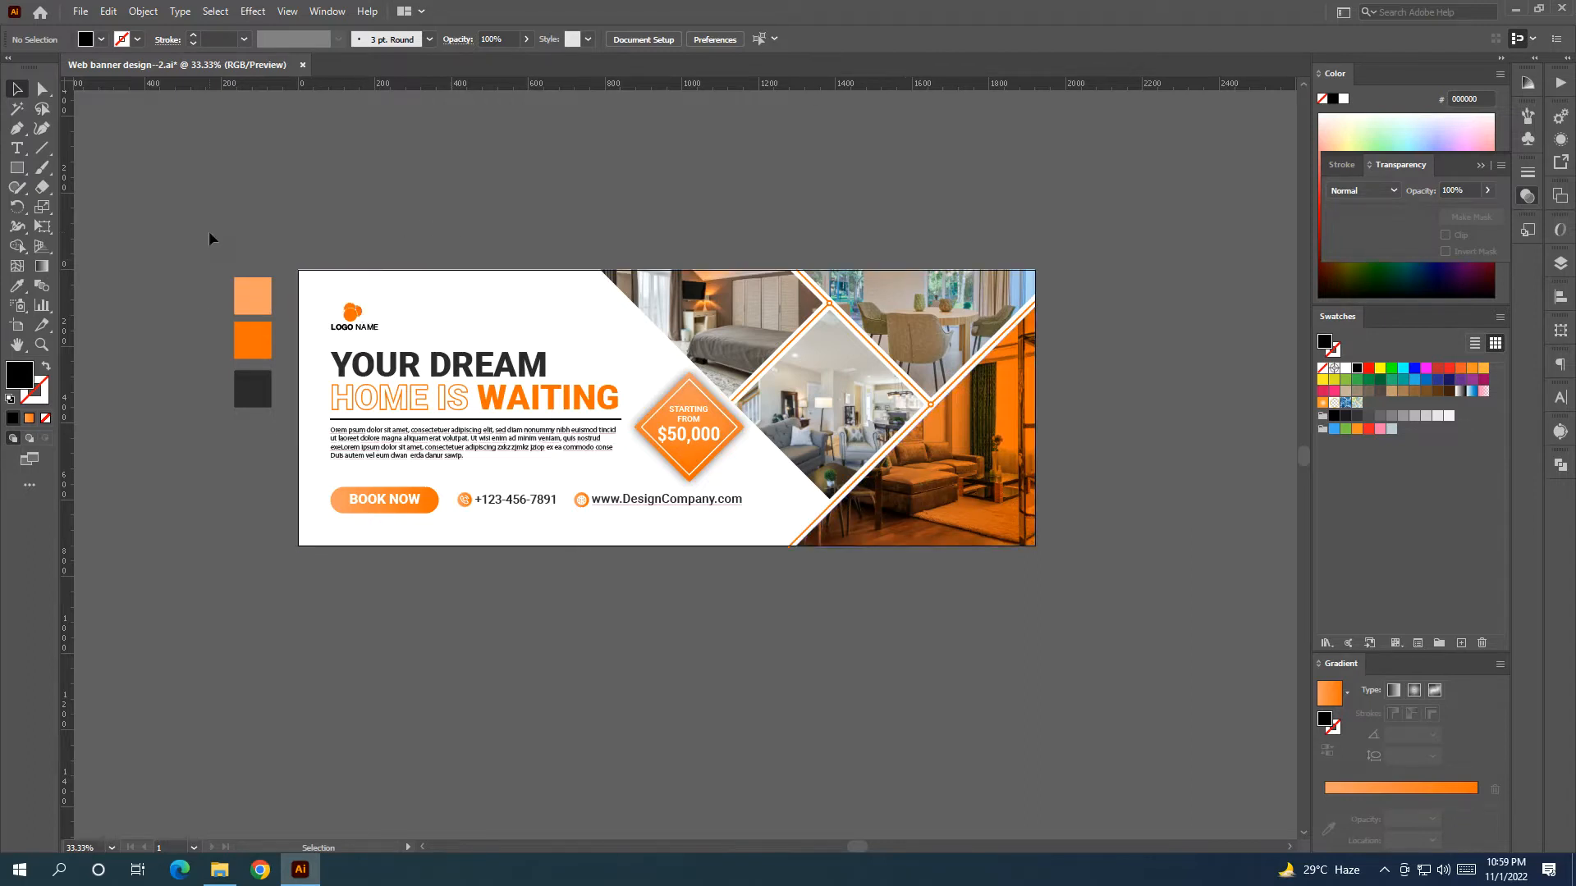
{"action": "left_click_drag", "start_coordinate": [269, 451], "coordinate": [277, 471]}
{"action": "left_click", "coordinate": [336, 218]}
{"action": "left_click_drag", "start_coordinate": [232, 265], "coordinate": [277, 422]}
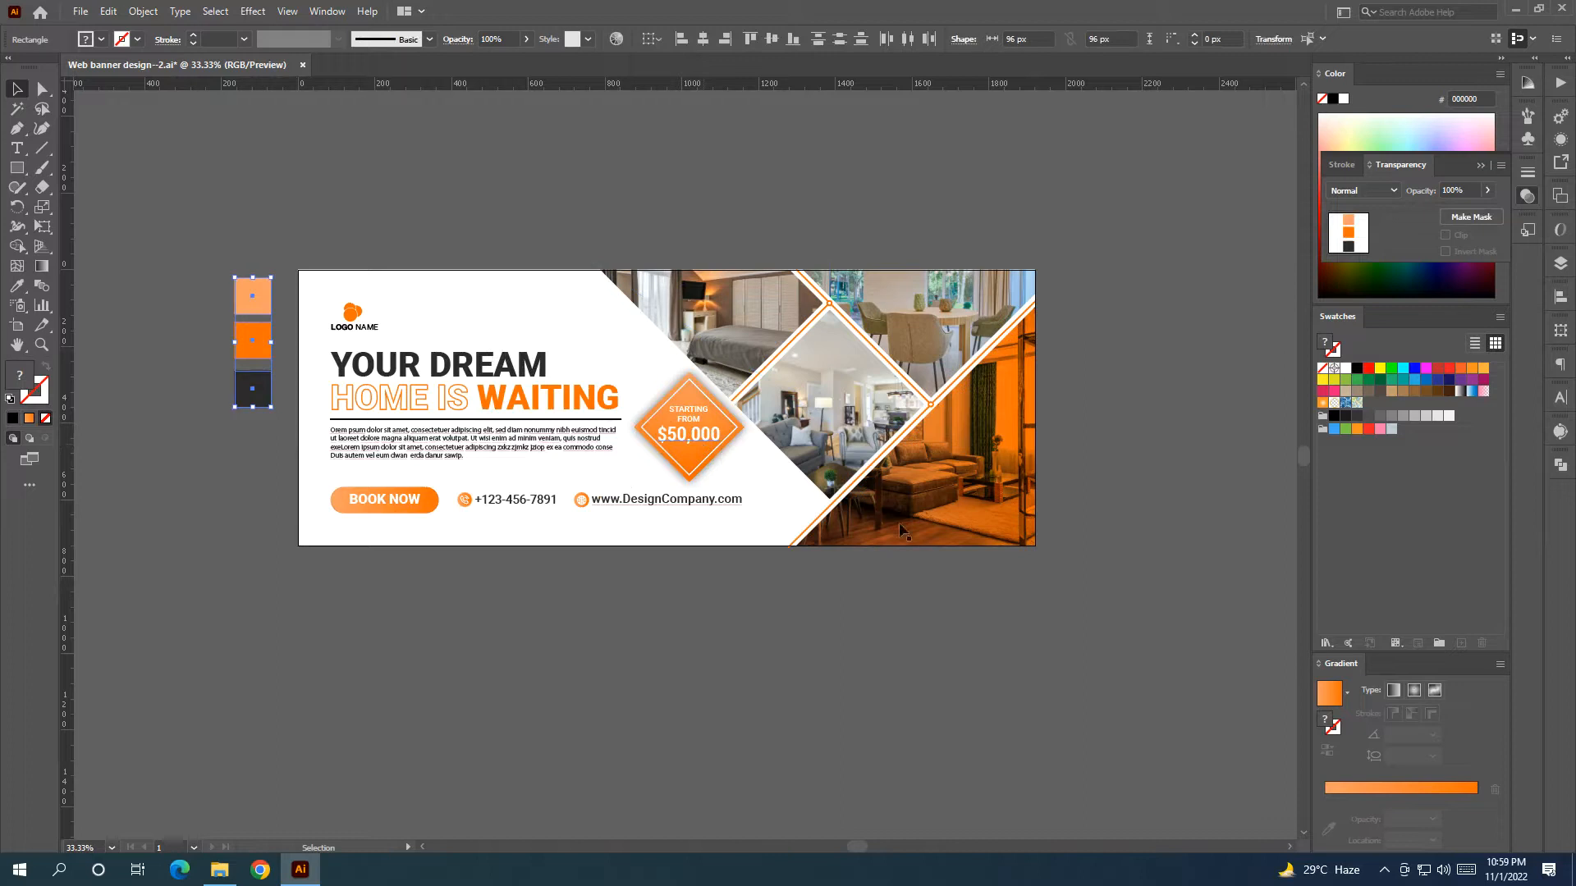
Inspect the blending mode of the orange gradient overlay on the living-room photo
{"action": "left_click_drag", "start_coordinate": [1017, 541], "coordinate": [1090, 559]}
{"action": "key", "text": "ctrl+z"}
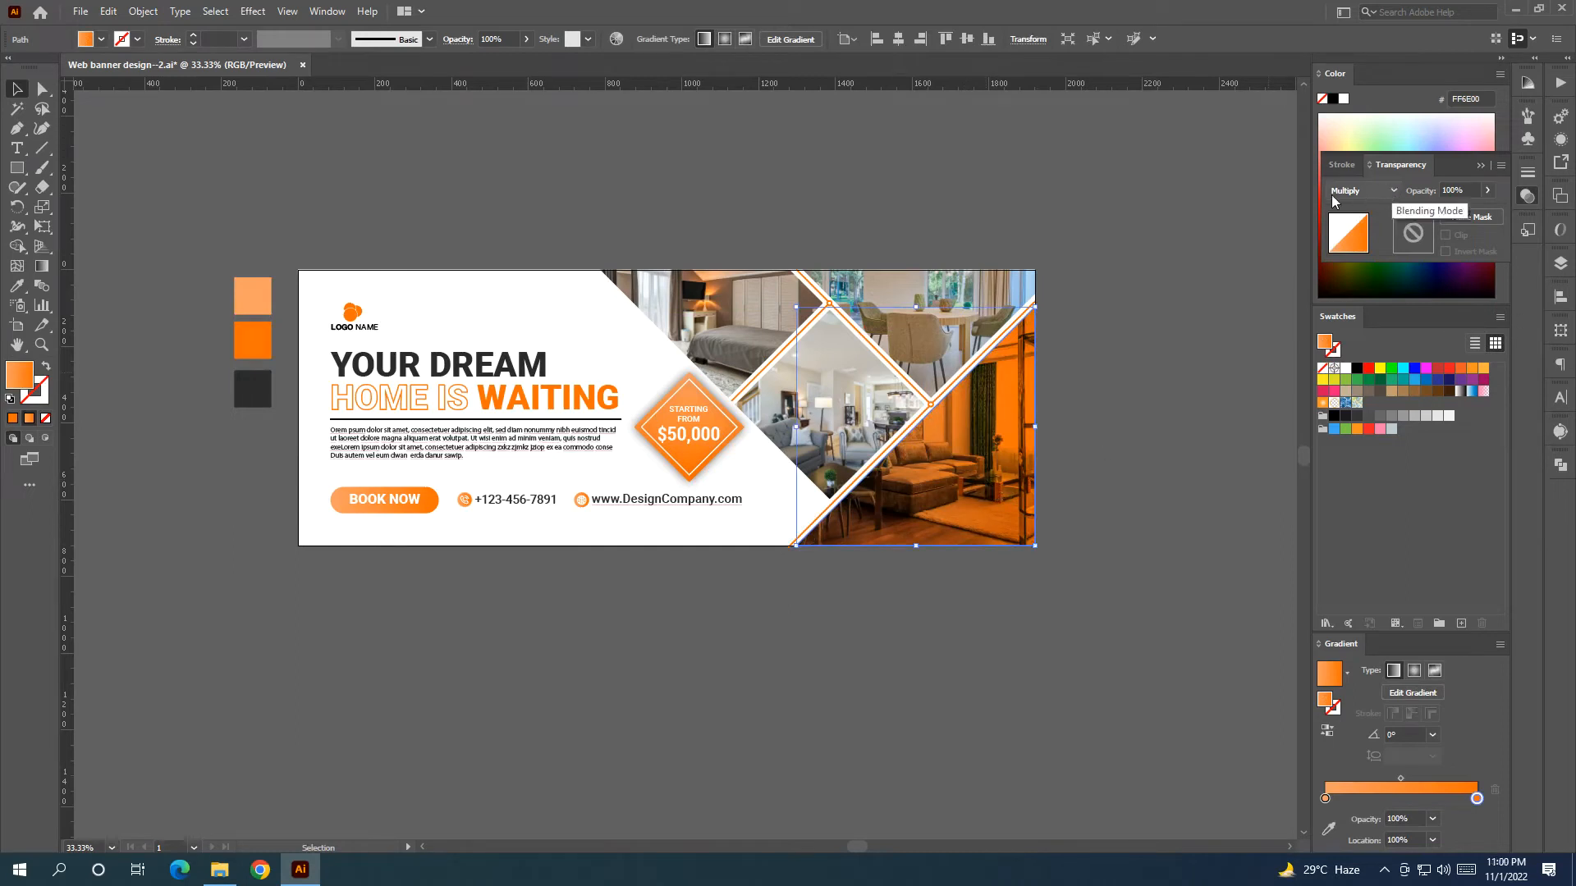
{"action": "left_click", "coordinate": [1392, 192]}
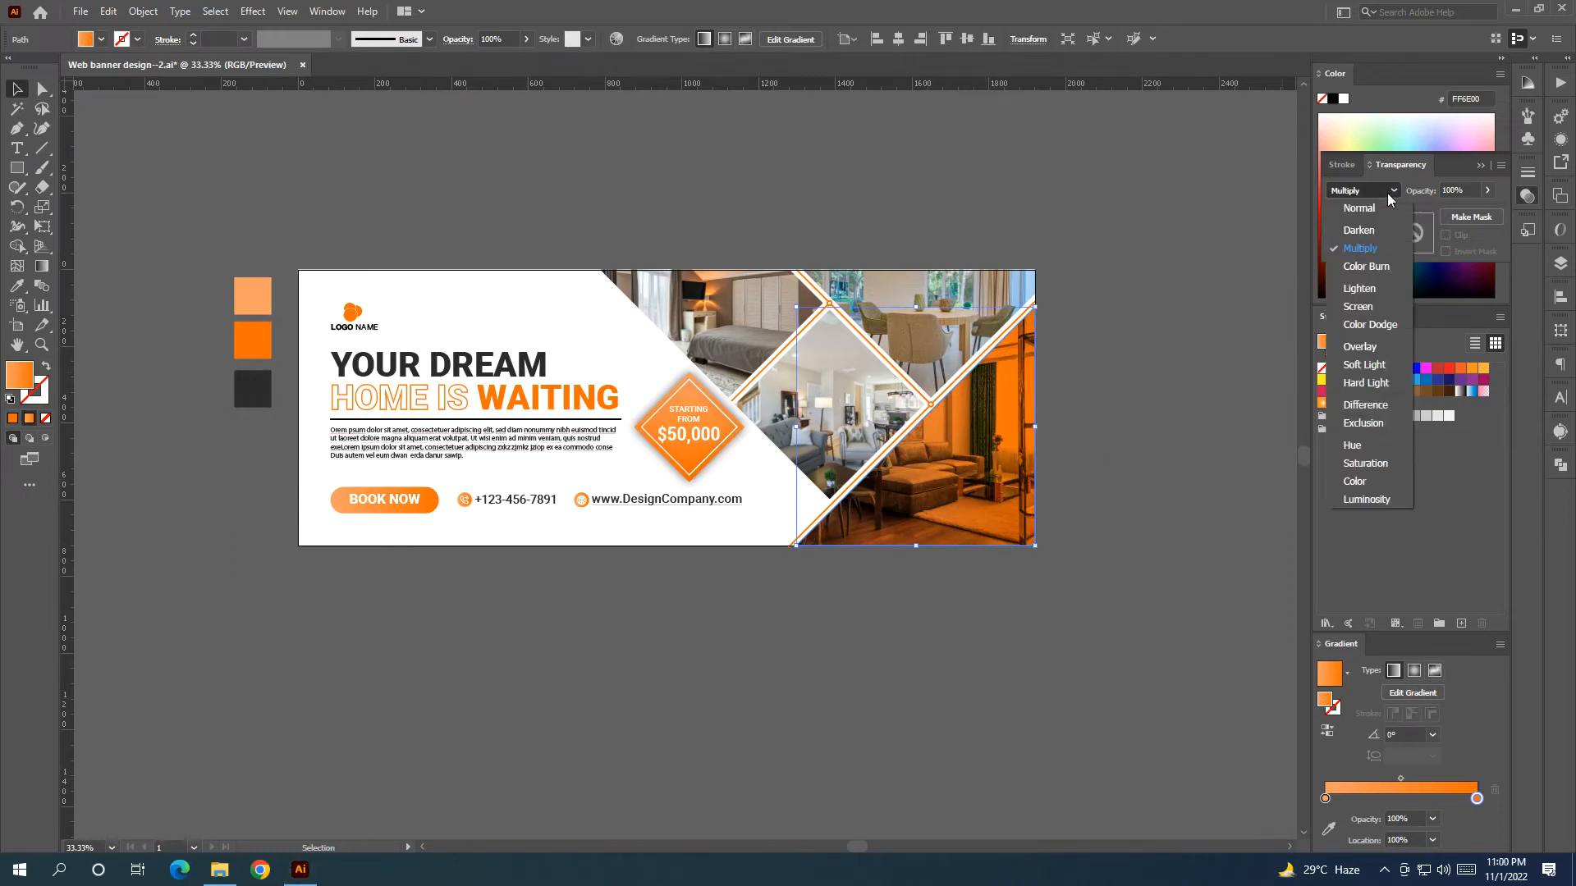
{"action": "left_click", "coordinate": [1140, 481]}
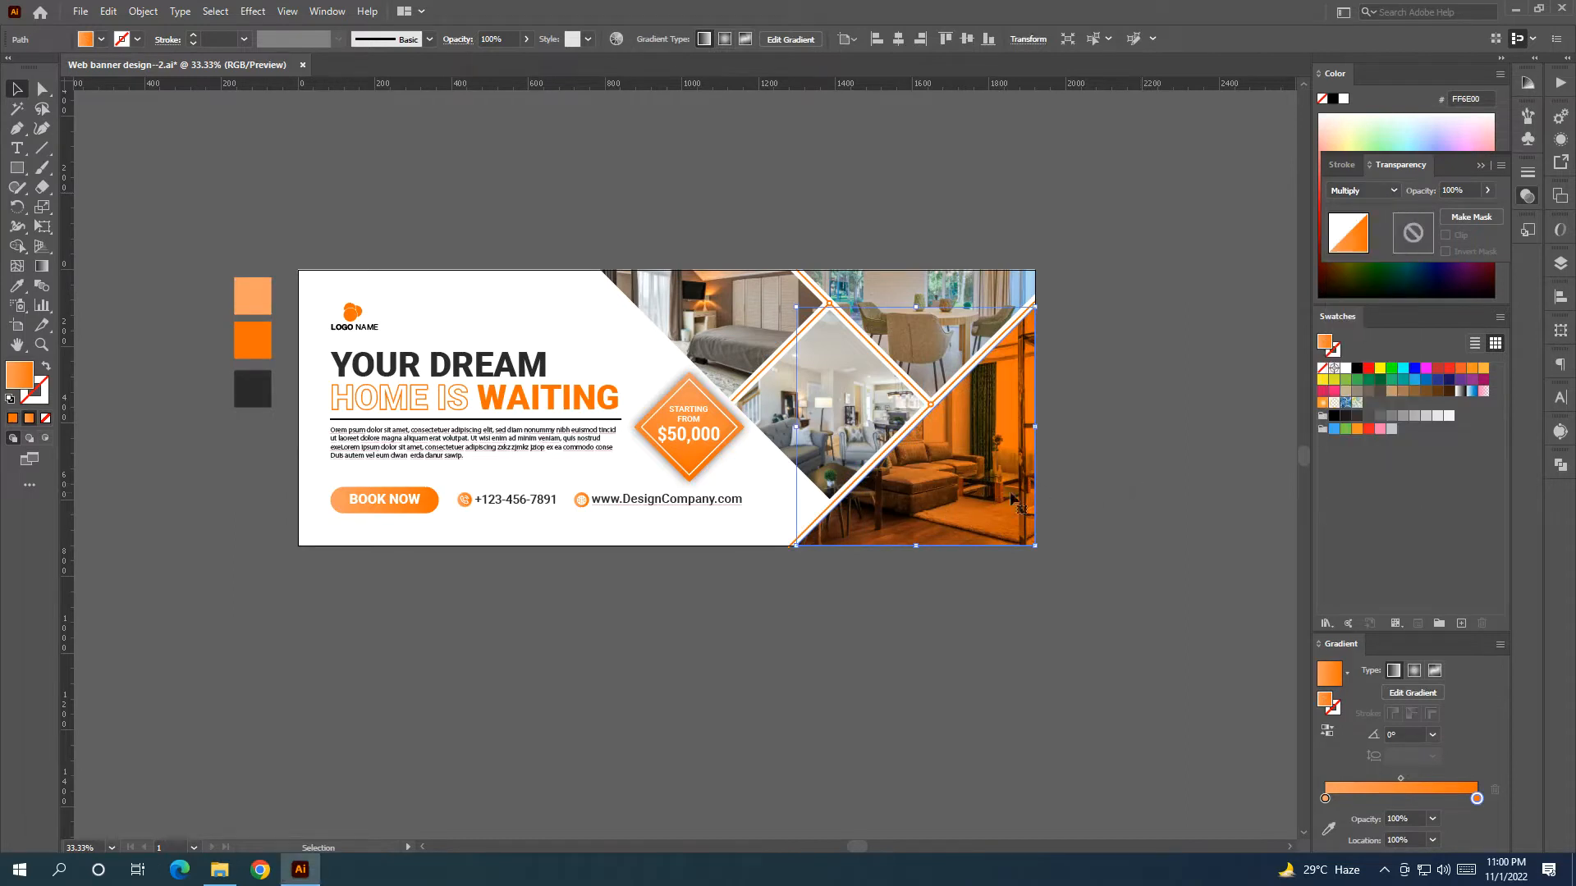
{"action": "left_click", "coordinate": [1076, 476]}
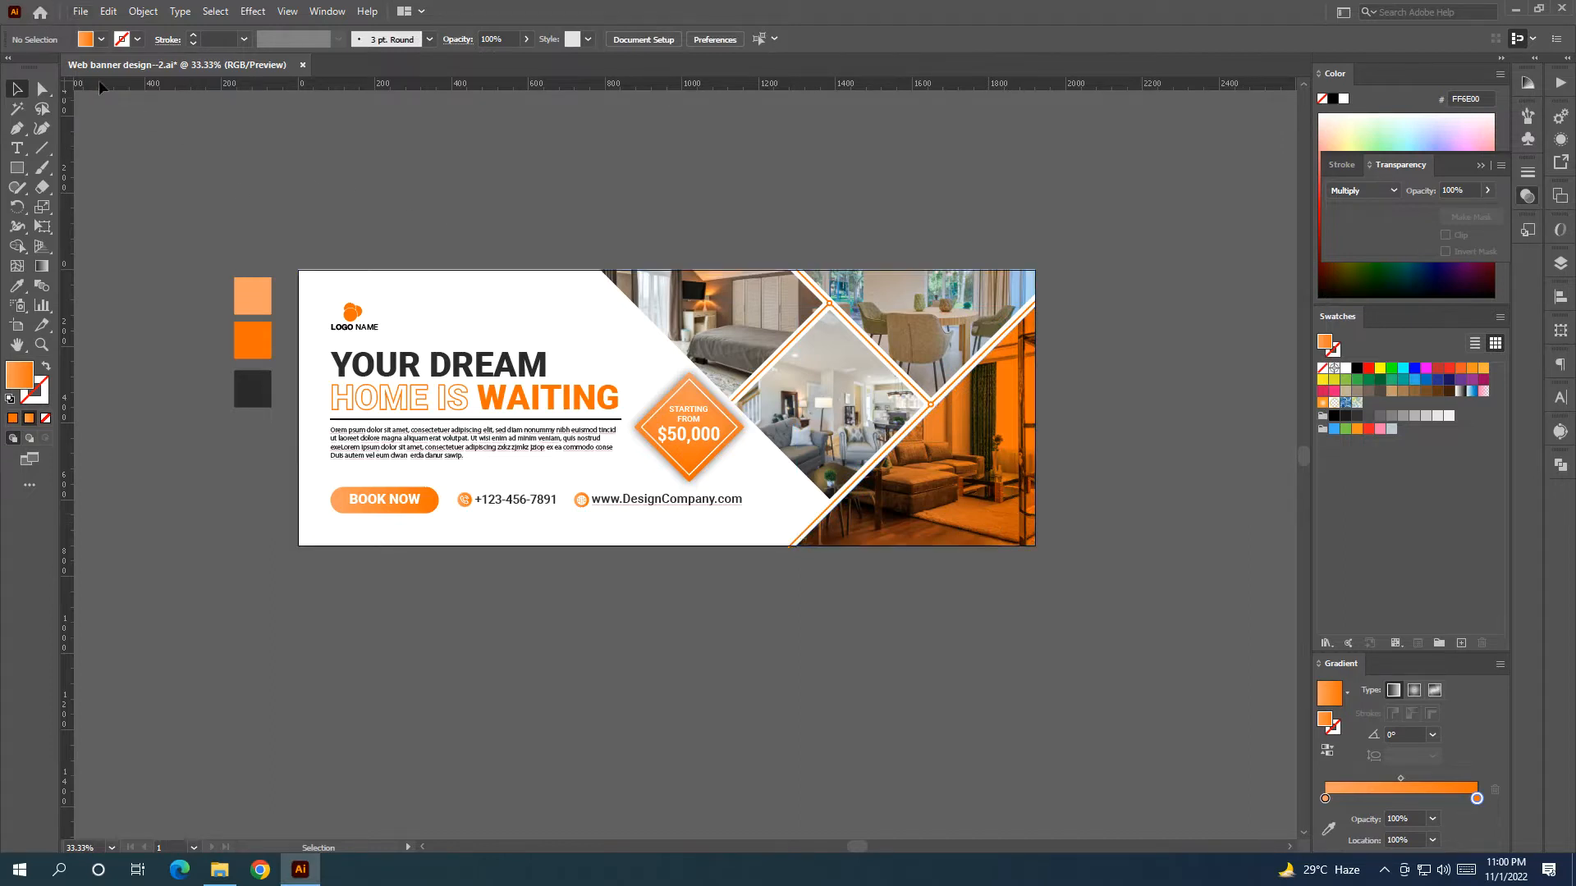
Start a new document from the Web presets and name it "web banner design"
{"action": "left_click", "coordinate": [108, 12]}
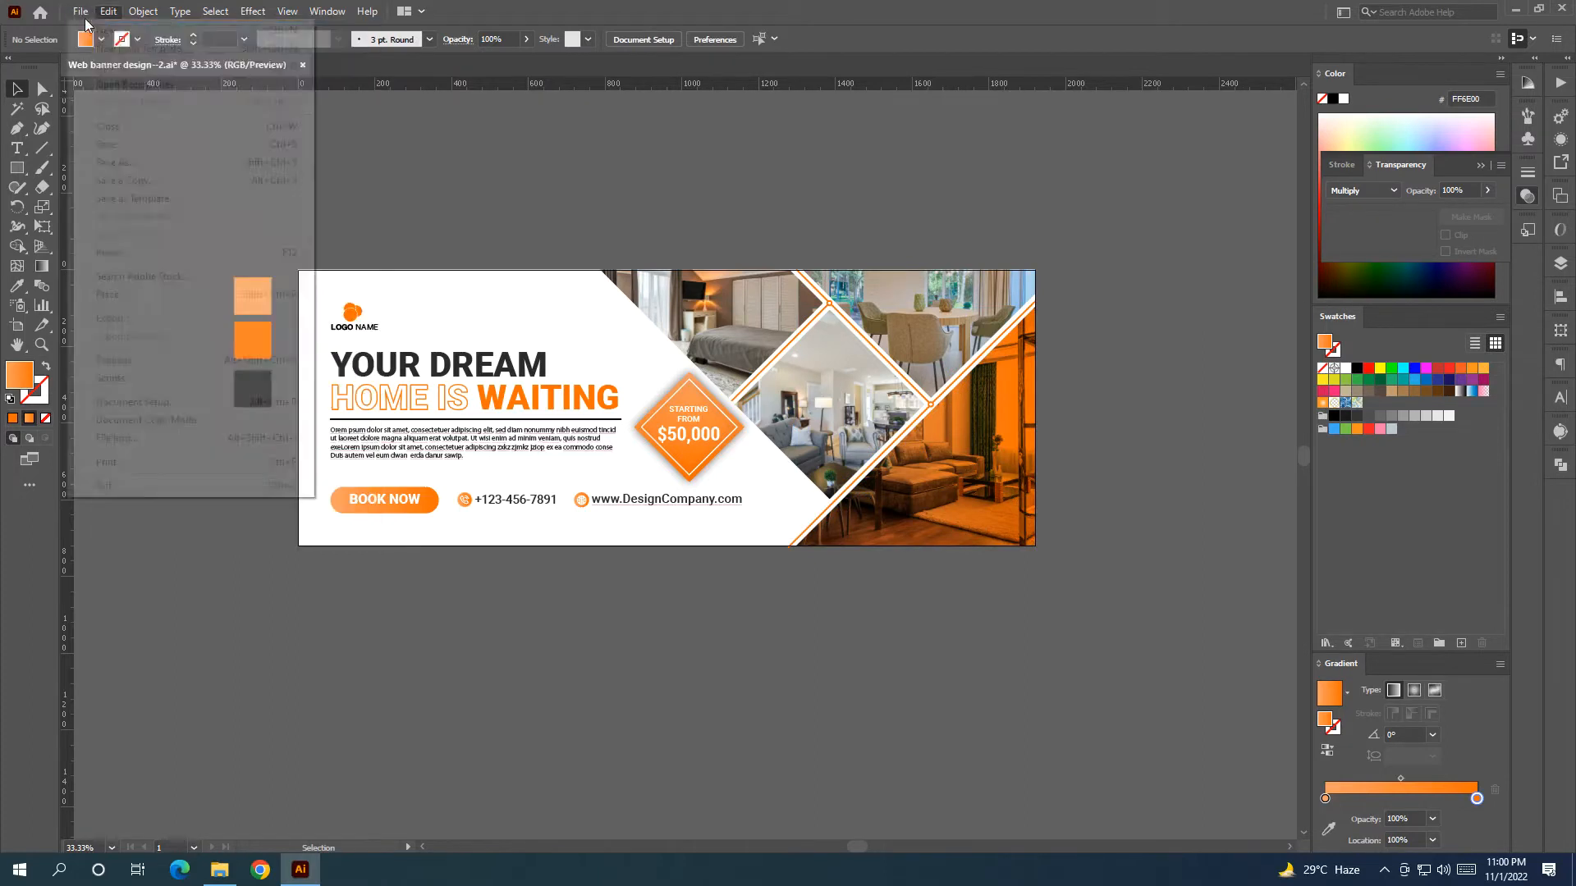
{"action": "left_click", "coordinate": [97, 30]}
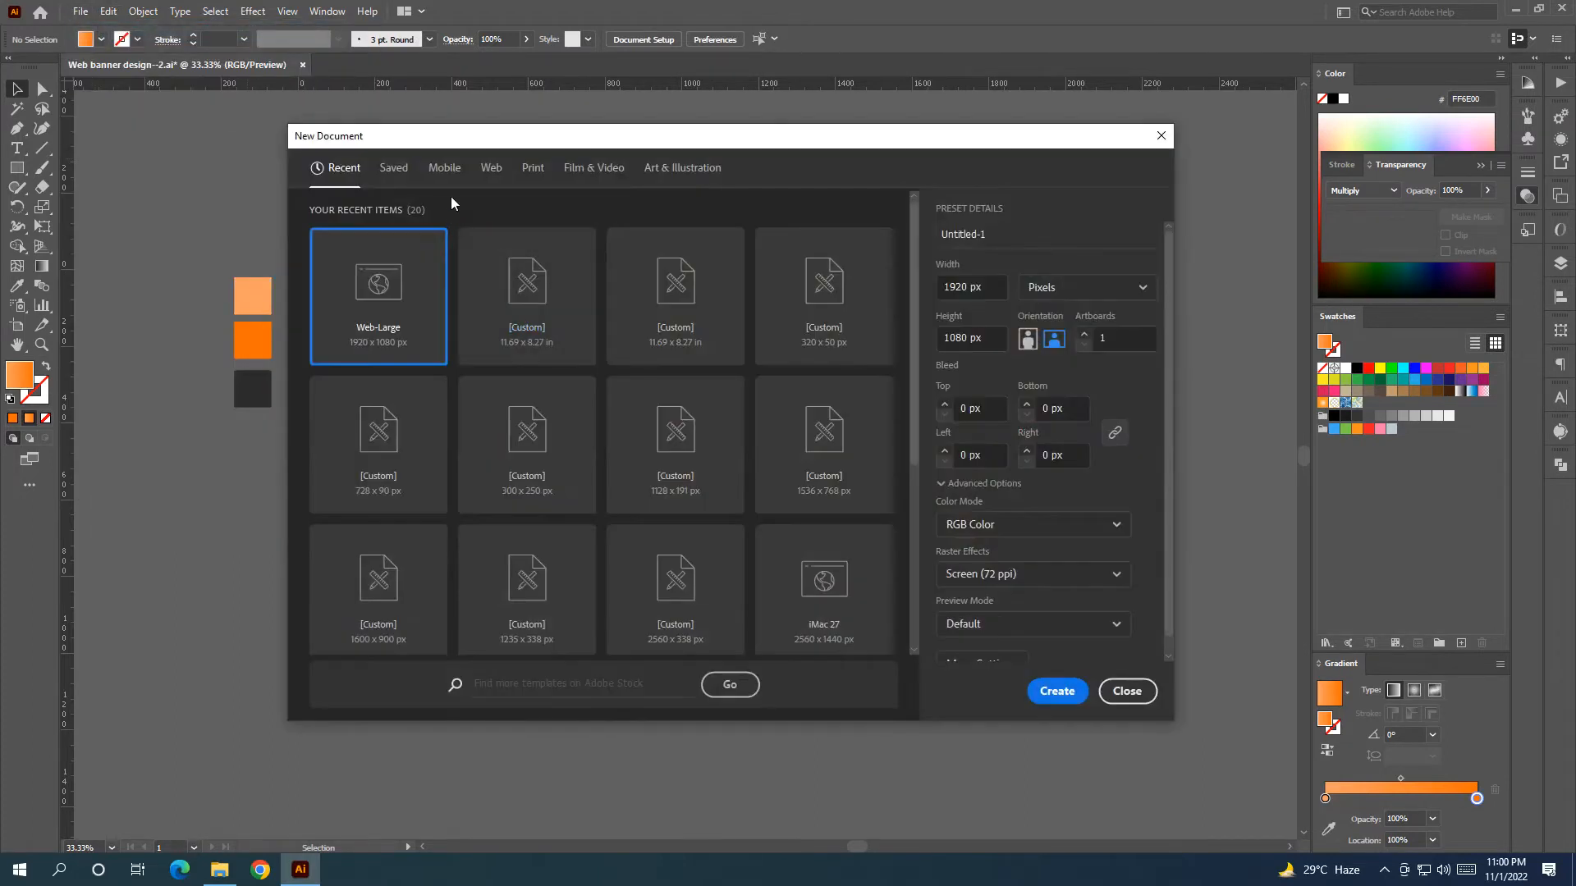
{"action": "left_click", "coordinate": [490, 170]}
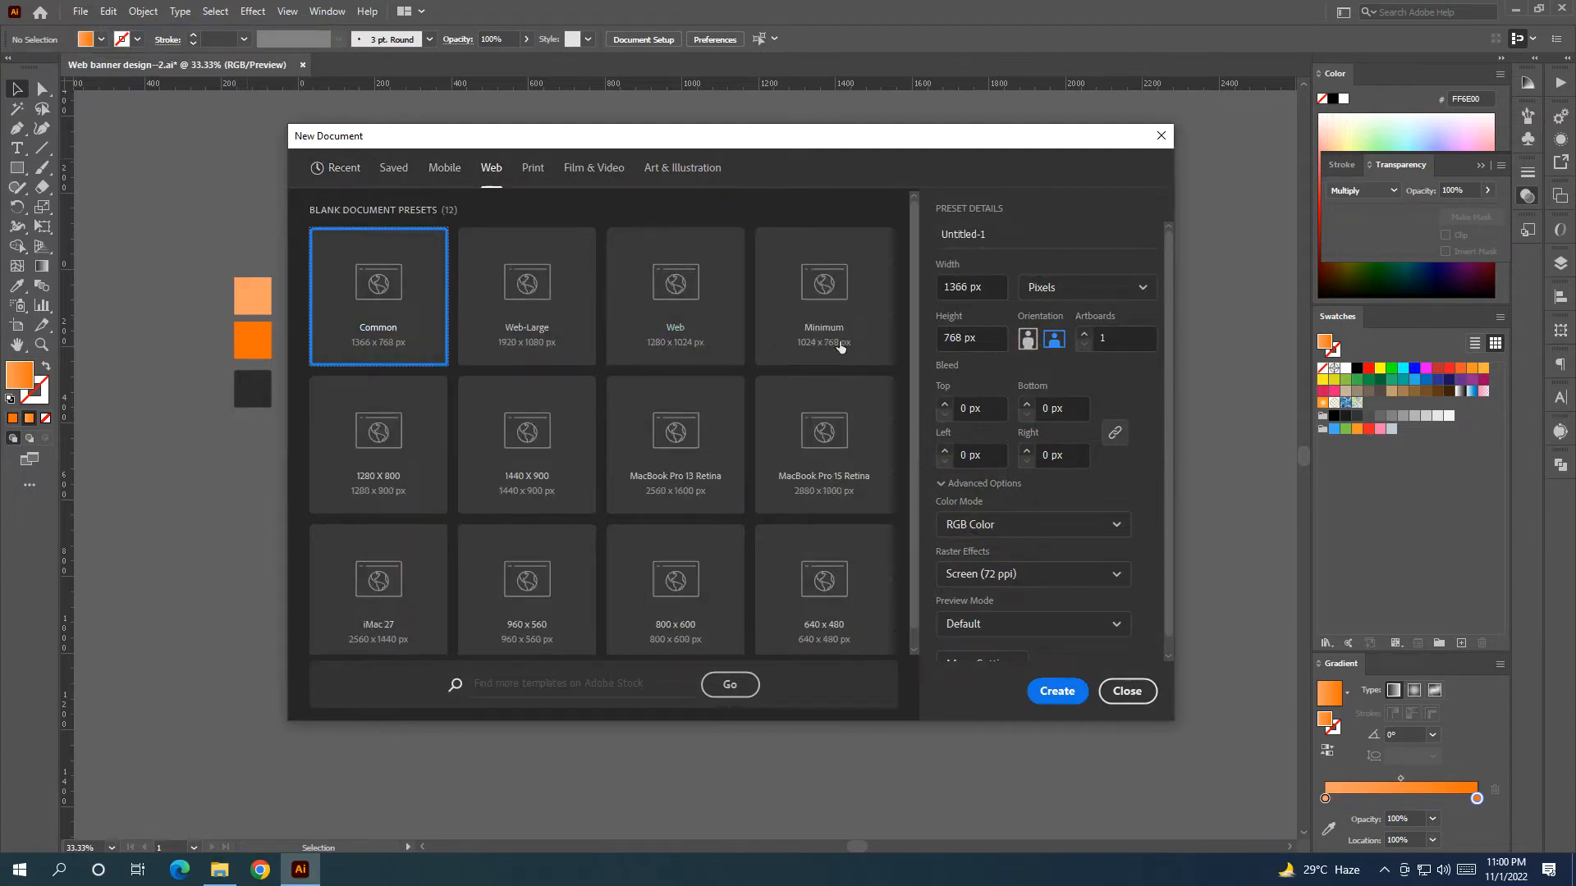
{"action": "left_click", "coordinate": [1003, 235]}
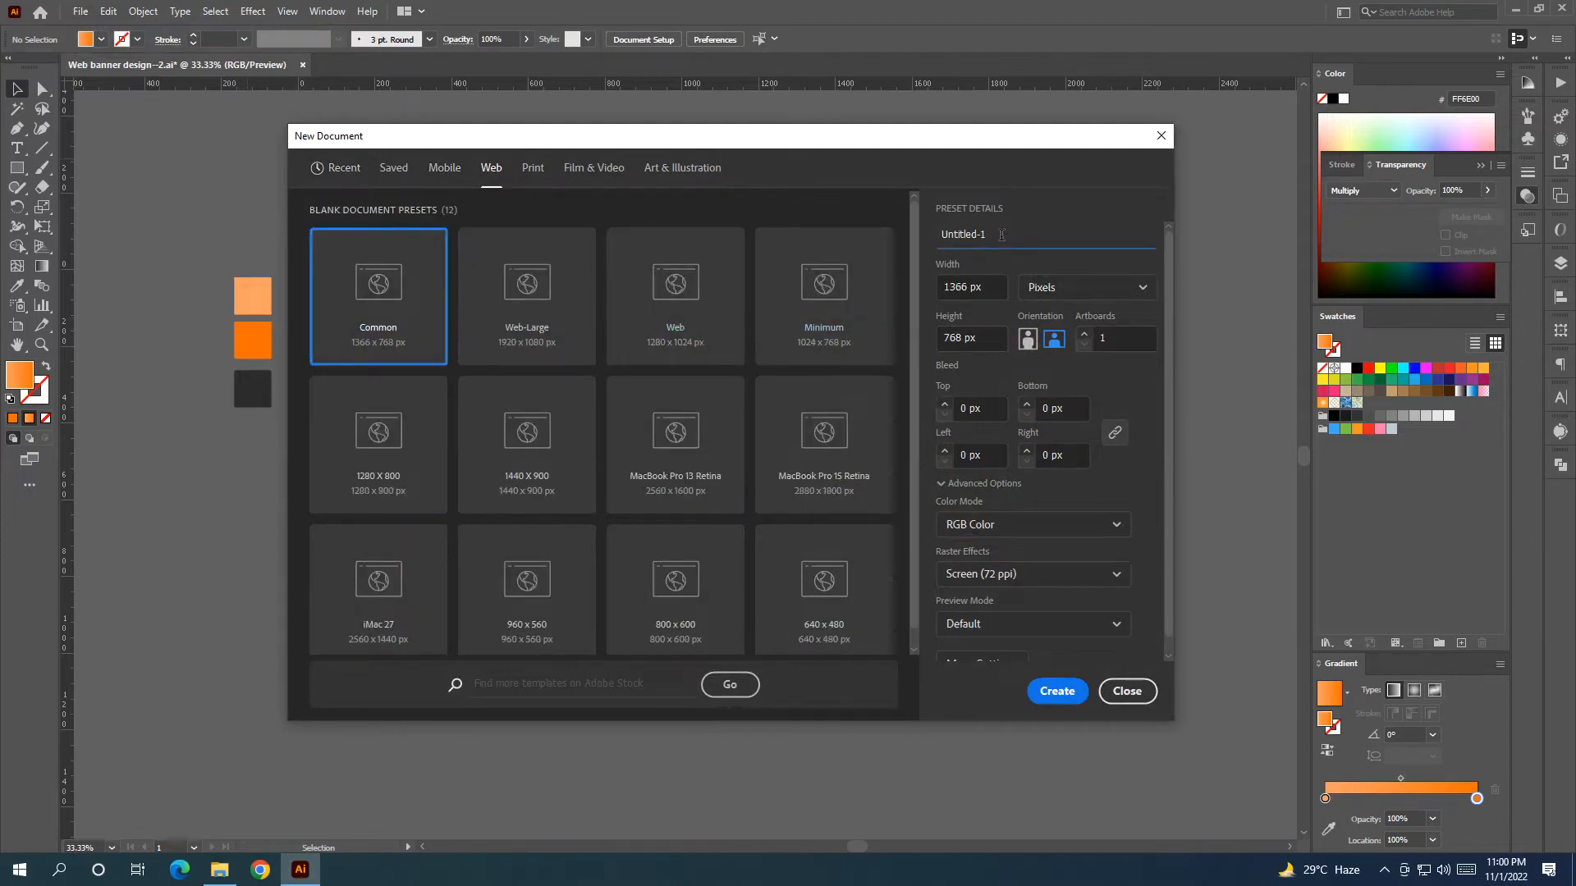
{"action": "key", "text": "BackSpace"}
{"action": "key", "text": "BackSpace"}
{"action": "key", "text": "BackSpace"}
{"action": "key", "text": "BackSpace"}
{"action": "key", "text": "BackSpace"}
{"action": "key", "text": "BackSpace"}
{"action": "key", "text": "BackSpace"}
{"action": "key", "text": "BackSpace"}
{"action": "key", "text": "BackSpace"}
{"action": "key", "text": "BackSpace"}
{"action": "type", "text": "web banner design"}
Set the new document to 800 px wide and 300 px high with one landscape artboard, and create it
{"action": "left_click", "coordinate": [1003, 286]}
{"action": "left_click", "coordinate": [1062, 290]}
{"action": "left_click", "coordinate": [1067, 309]}
{"action": "key", "text": "BackSpace"}
{"action": "key", "text": "BackSpace"}
{"action": "key", "text": "BackSpace"}
{"action": "key", "text": "BackSpace"}
{"action": "key", "text": "BackSpace"}
{"action": "key", "text": "BackSpace"}
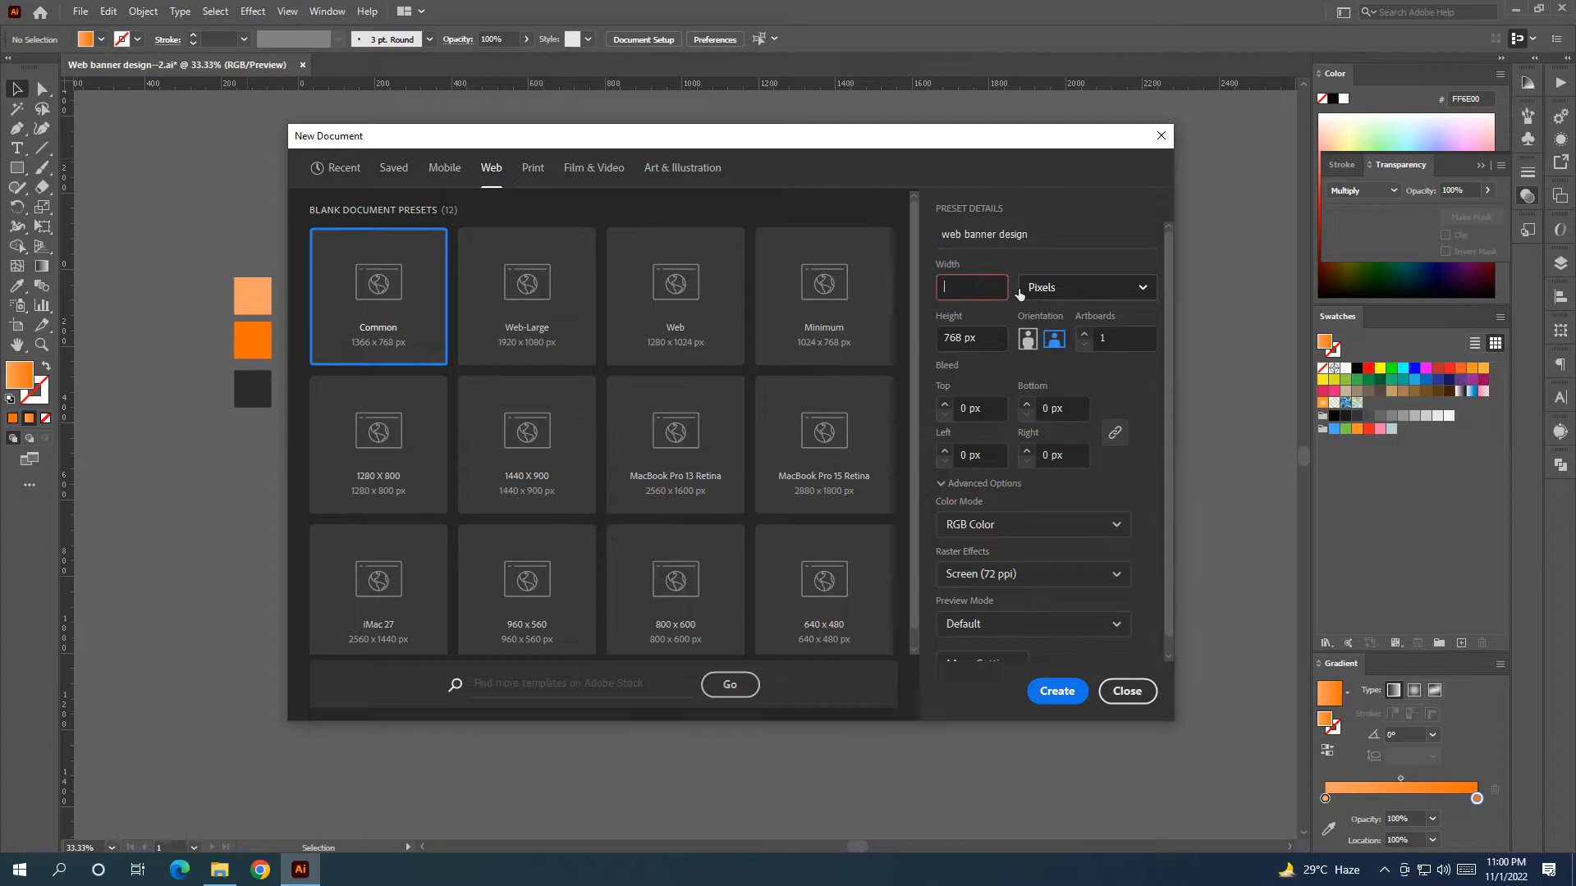
{"action": "type", "text": "800"}
{"action": "left_click", "coordinate": [998, 340]}
{"action": "key", "text": "BackSpace"}
{"action": "key", "text": "BackSpace"}
{"action": "key", "text": "BackSpace"}
{"action": "key", "text": "BackSpace"}
{"action": "key", "text": "BackSpace"}
{"action": "key", "text": "BackSpace"}
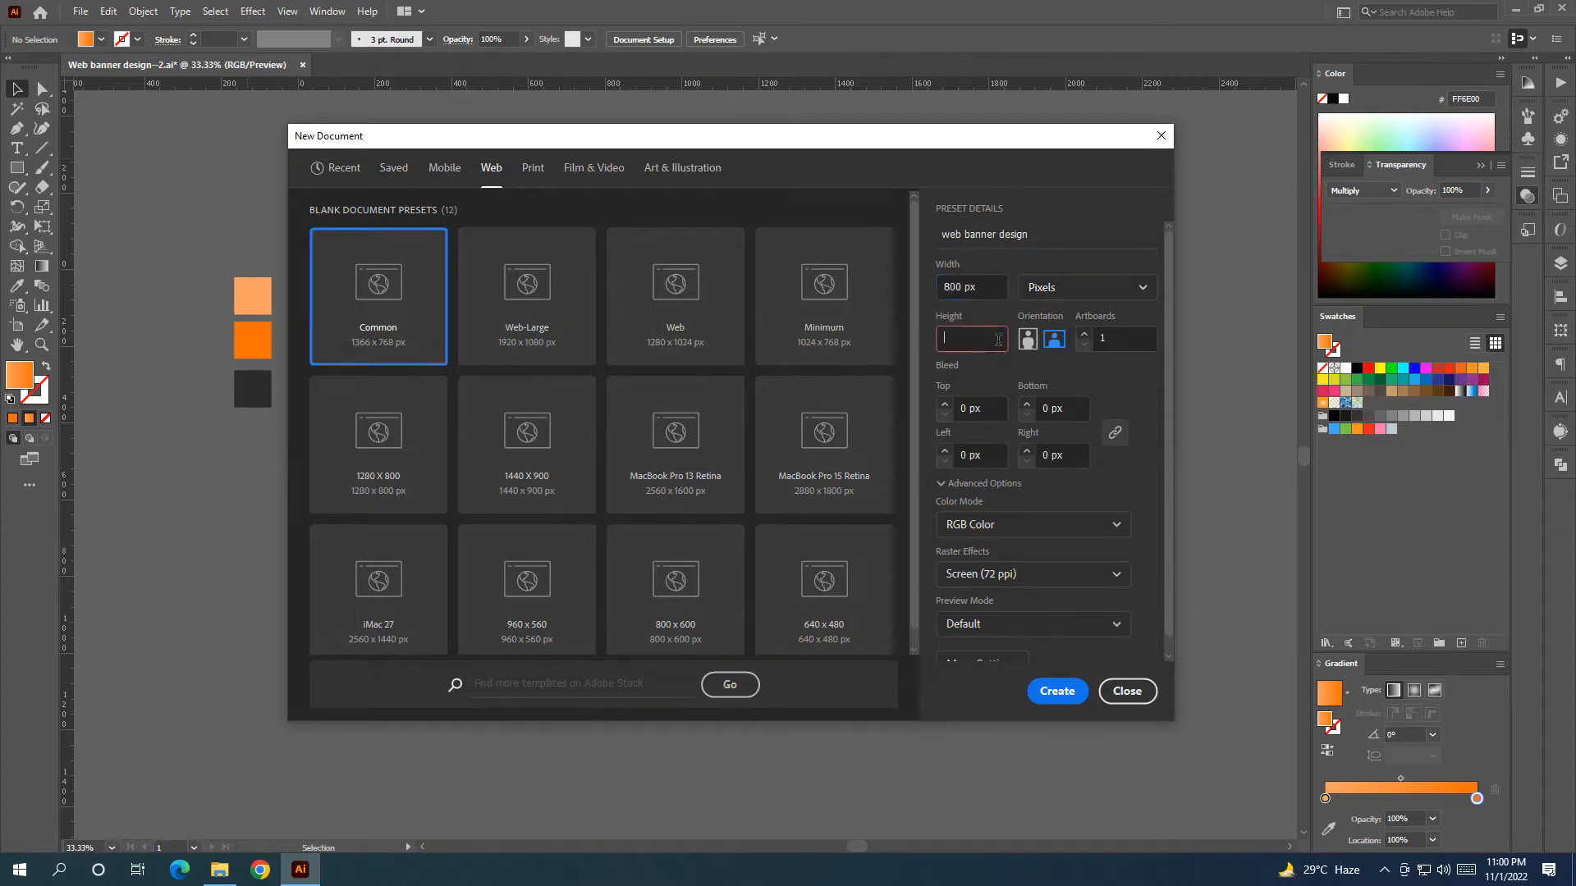
{"action": "type", "text": "300"}
{"action": "left_click", "coordinate": [1108, 340]}
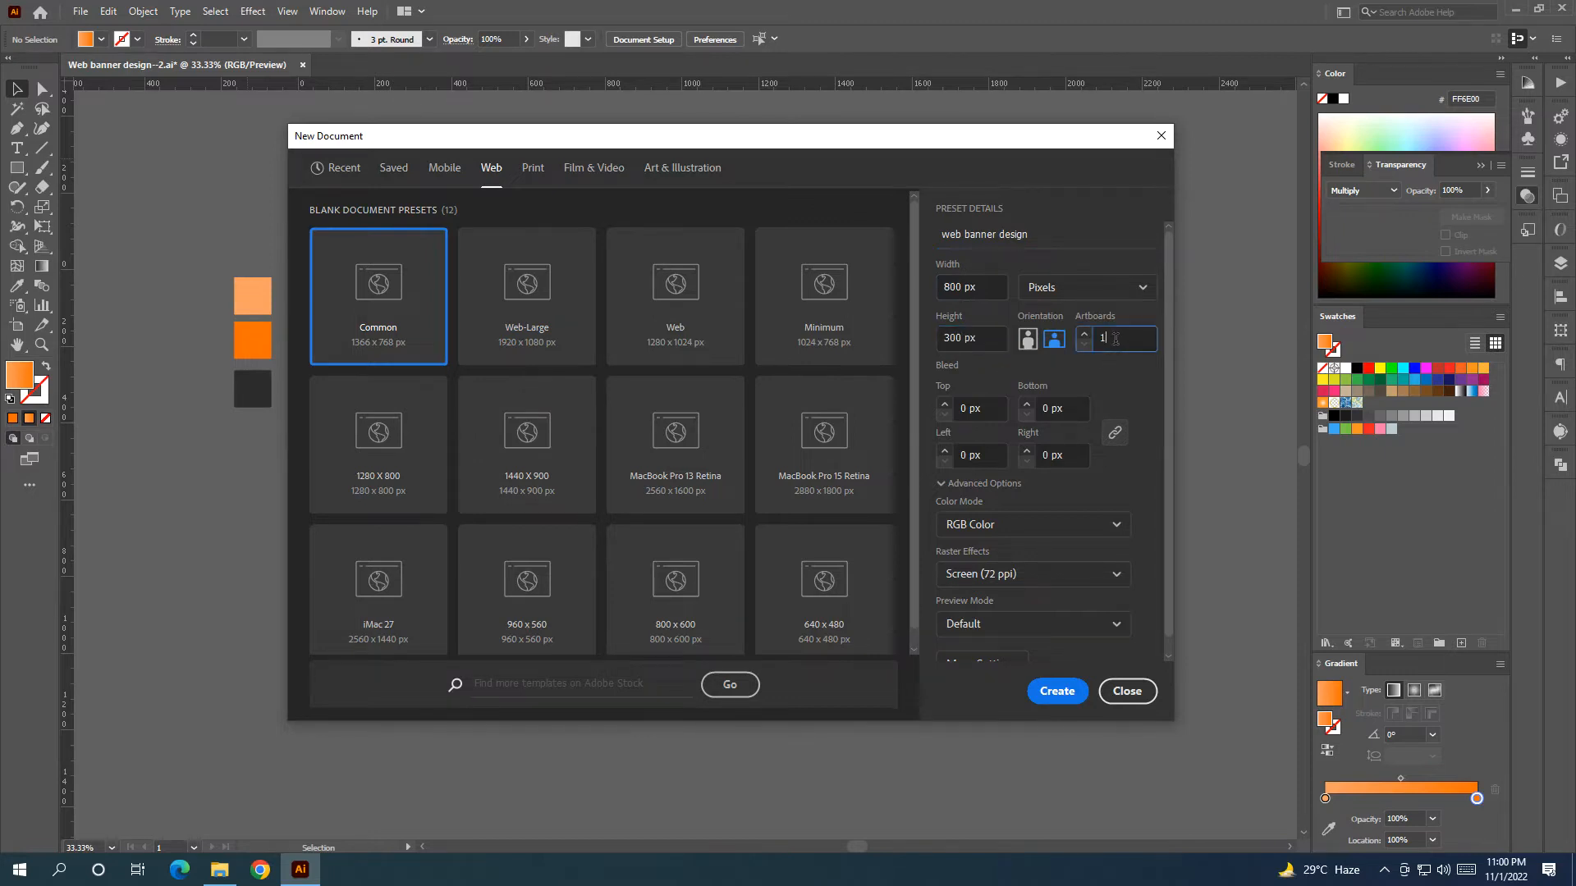
{"action": "left_click", "coordinate": [1059, 345]}
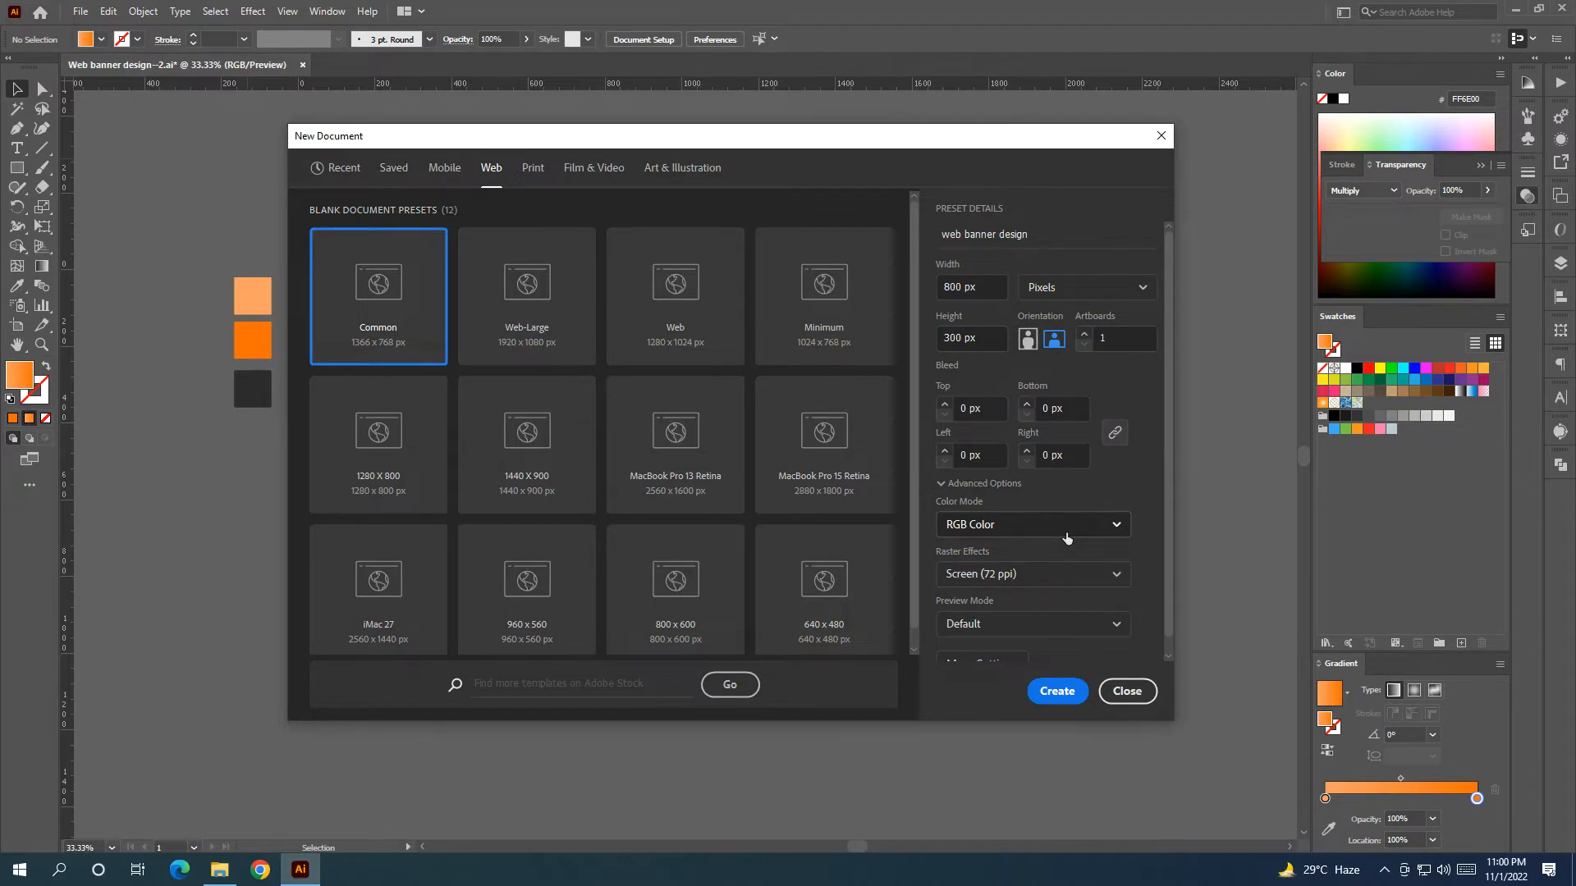
{"action": "scroll", "coordinate": [1066, 532], "scroll_direction": "down", "scroll_amount": 1}
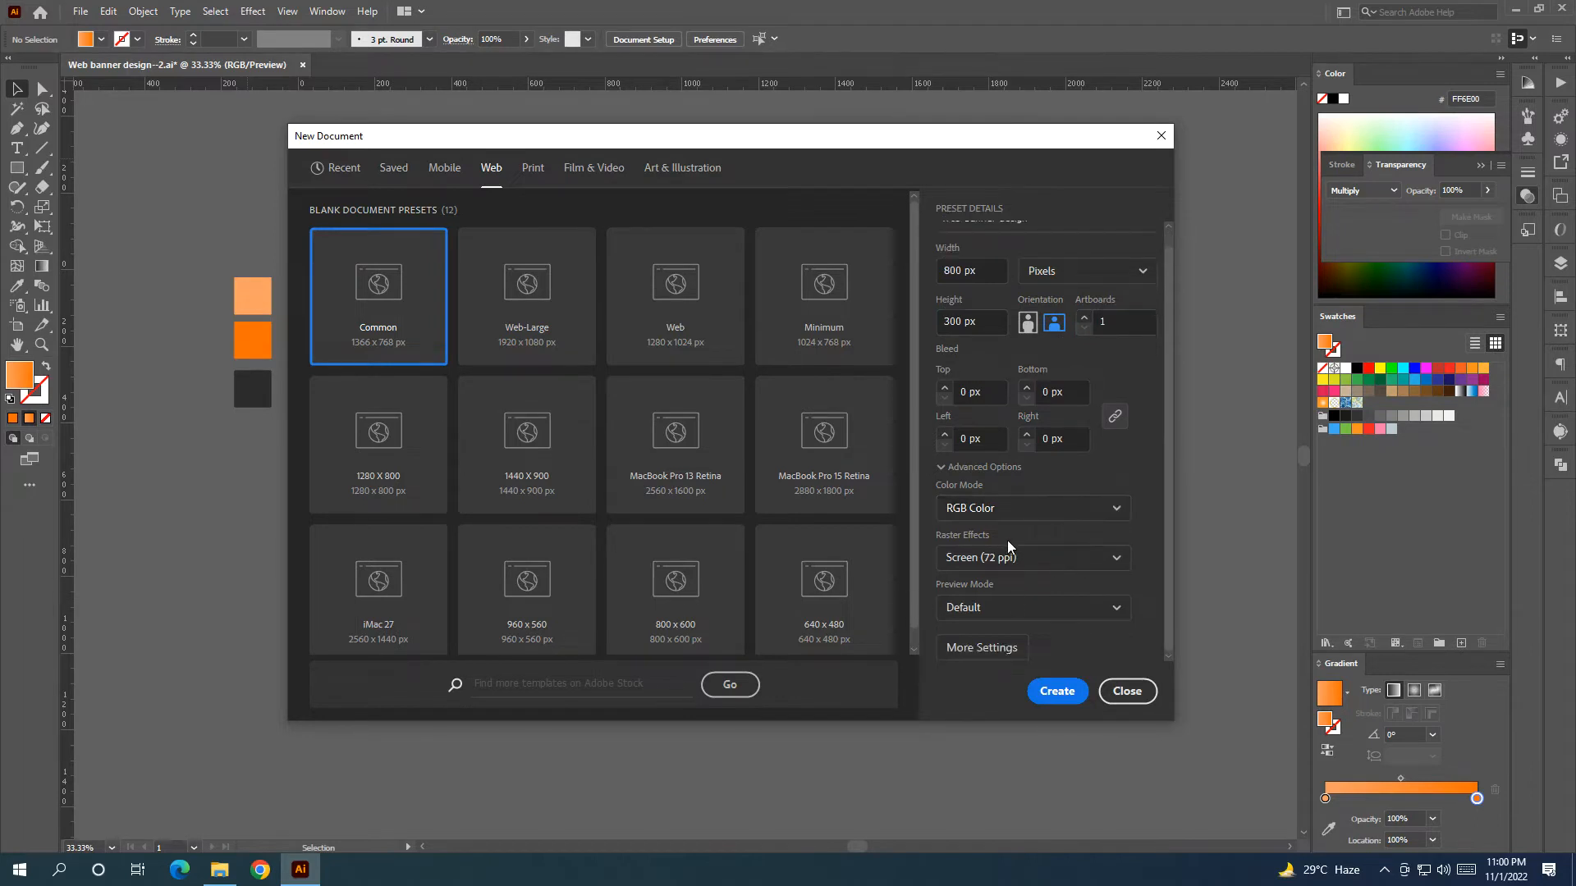
{"action": "left_click", "coordinate": [1054, 692]}
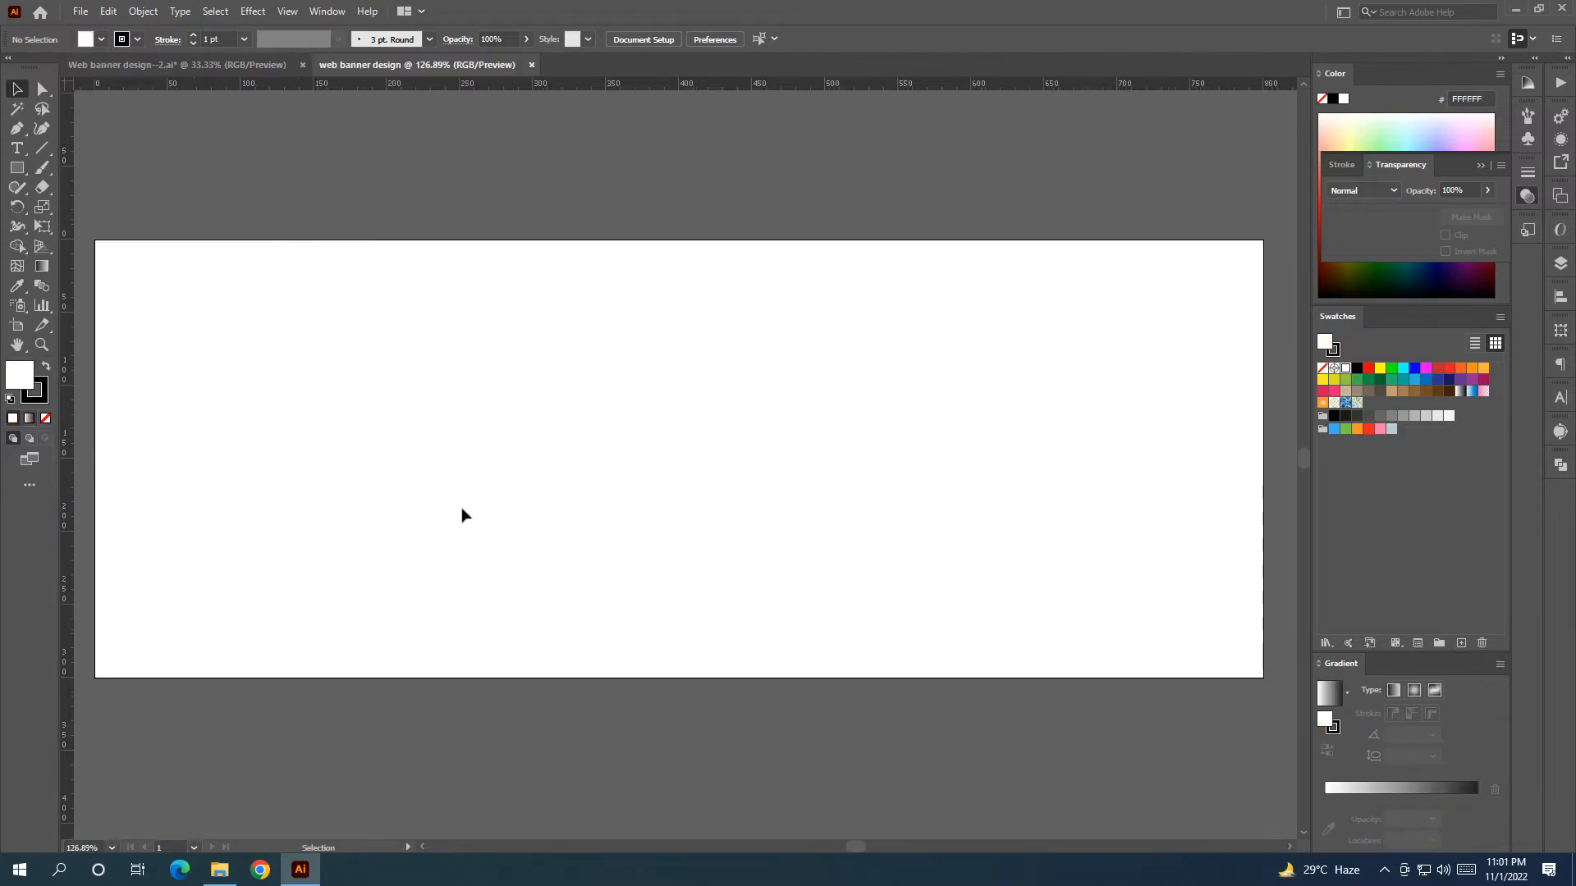
Draw an 800 × 300 px rectangle covering the whole artboard and remove its stroke
{"action": "scroll", "coordinate": [605, 532], "scroll_direction": "down", "scroll_amount": 1}
{"action": "left_click_drag", "start_coordinate": [799, 527], "coordinate": [753, 453]}
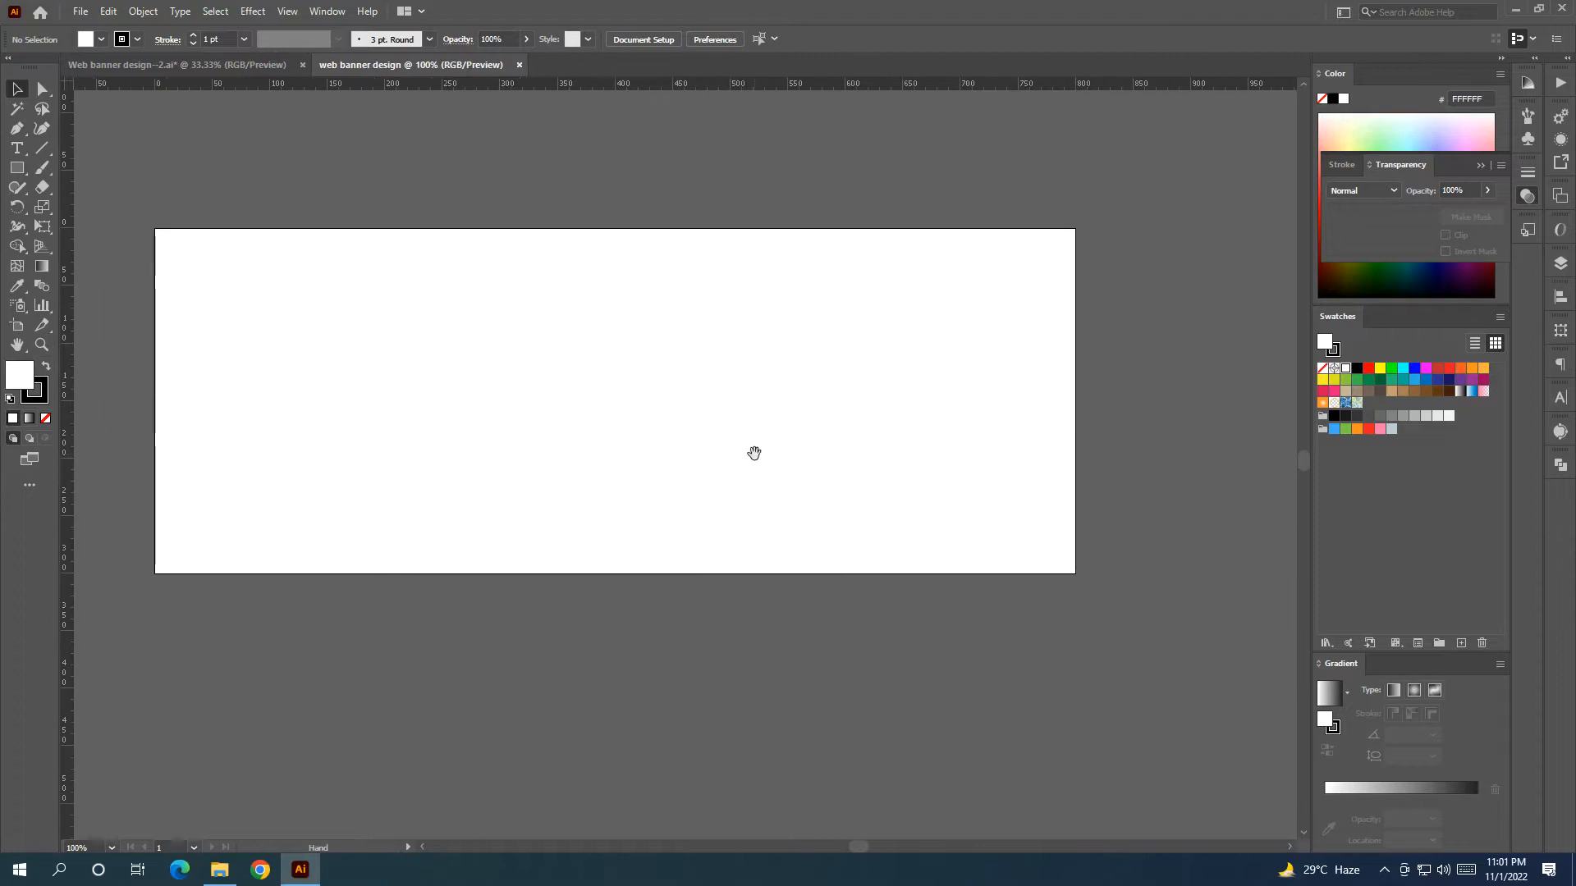
{"action": "left_click_drag", "start_coordinate": [563, 440], "coordinate": [622, 447]}
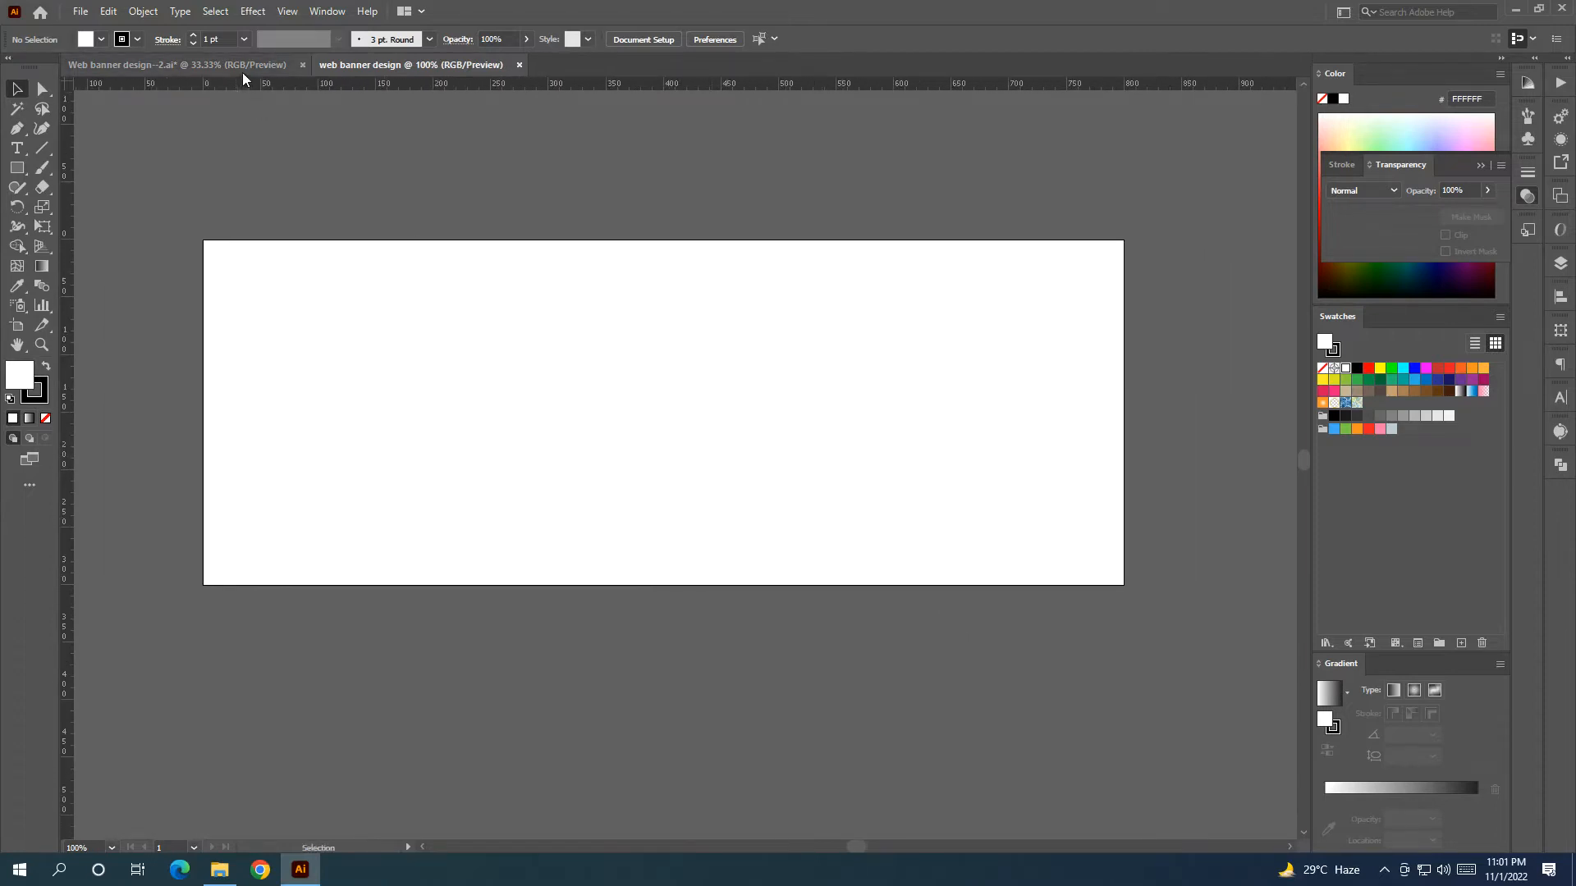
{"action": "left_click_drag", "start_coordinate": [360, 256], "coordinate": [419, 274]}
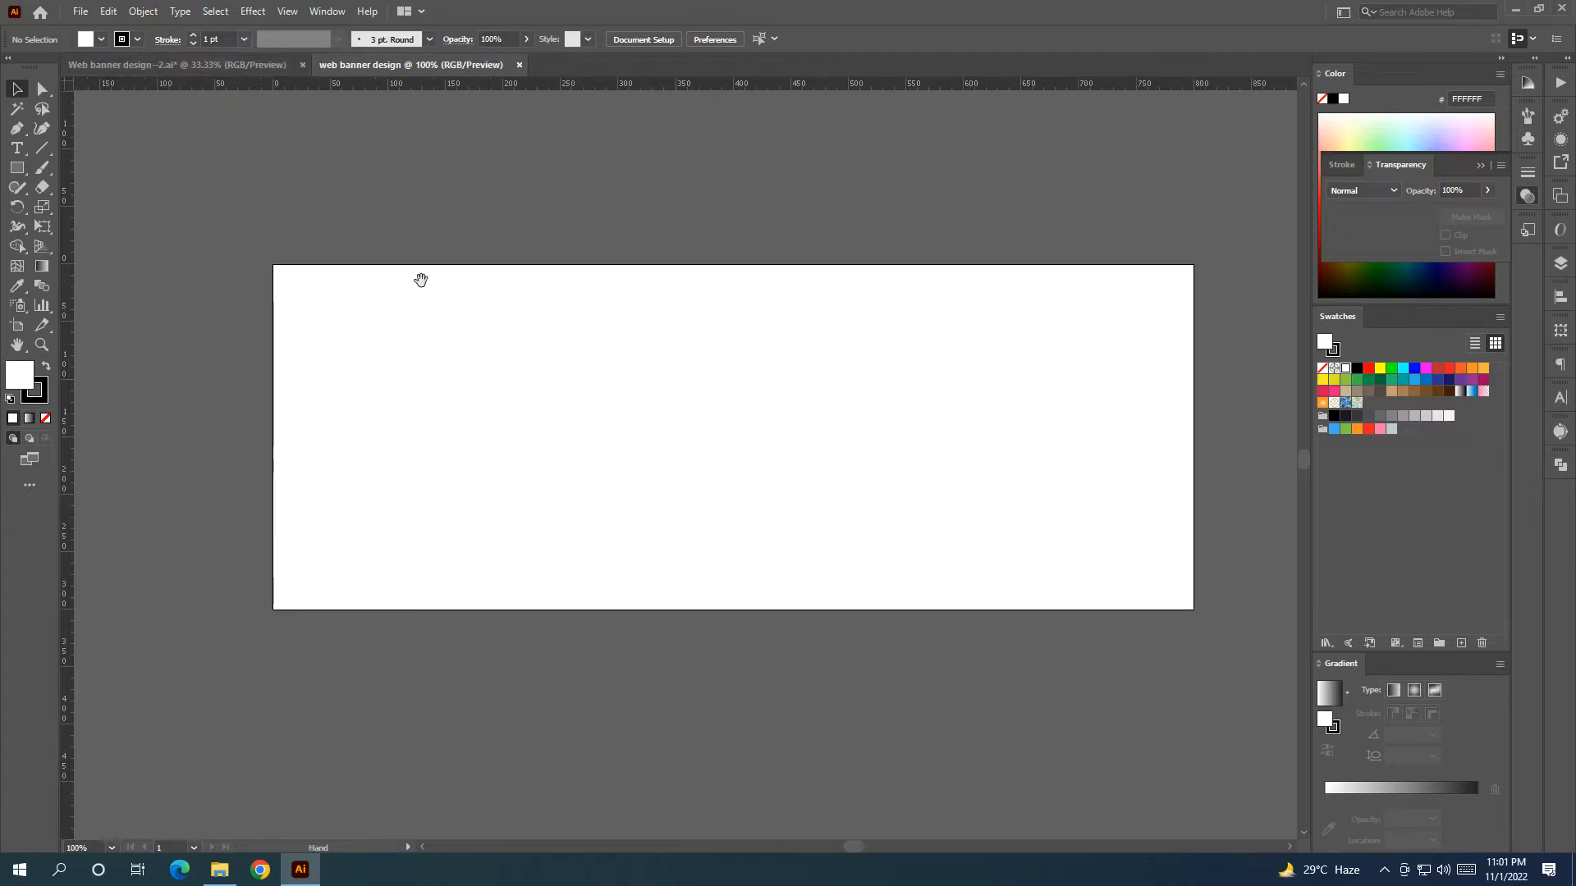
{"action": "left_click", "coordinate": [17, 168]}
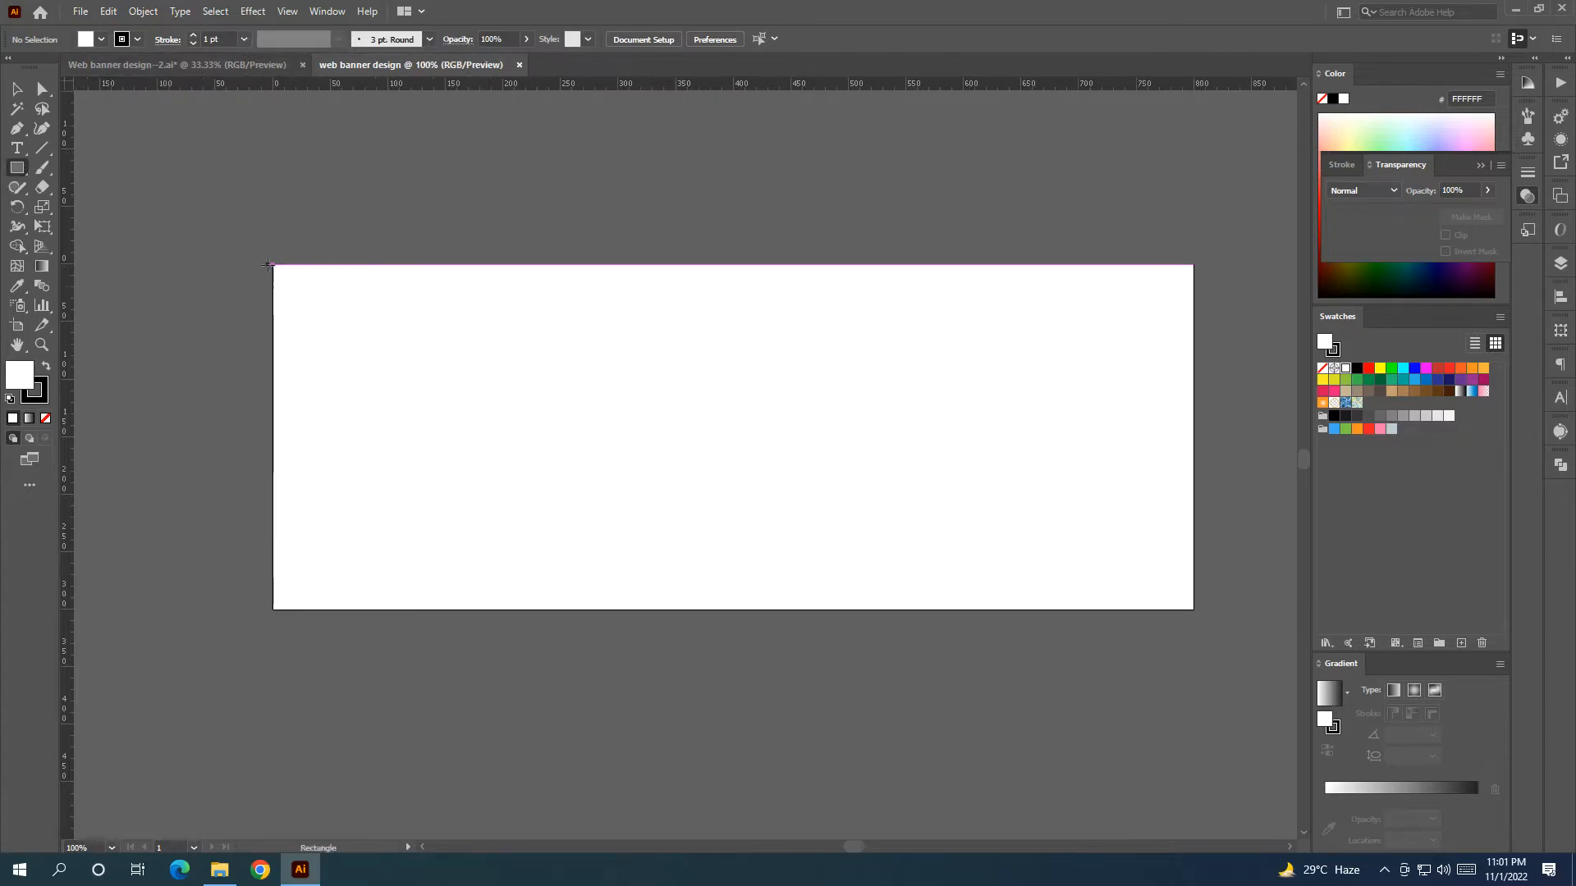
{"action": "left_click_drag", "start_coordinate": [273, 264], "coordinate": [1195, 610]}
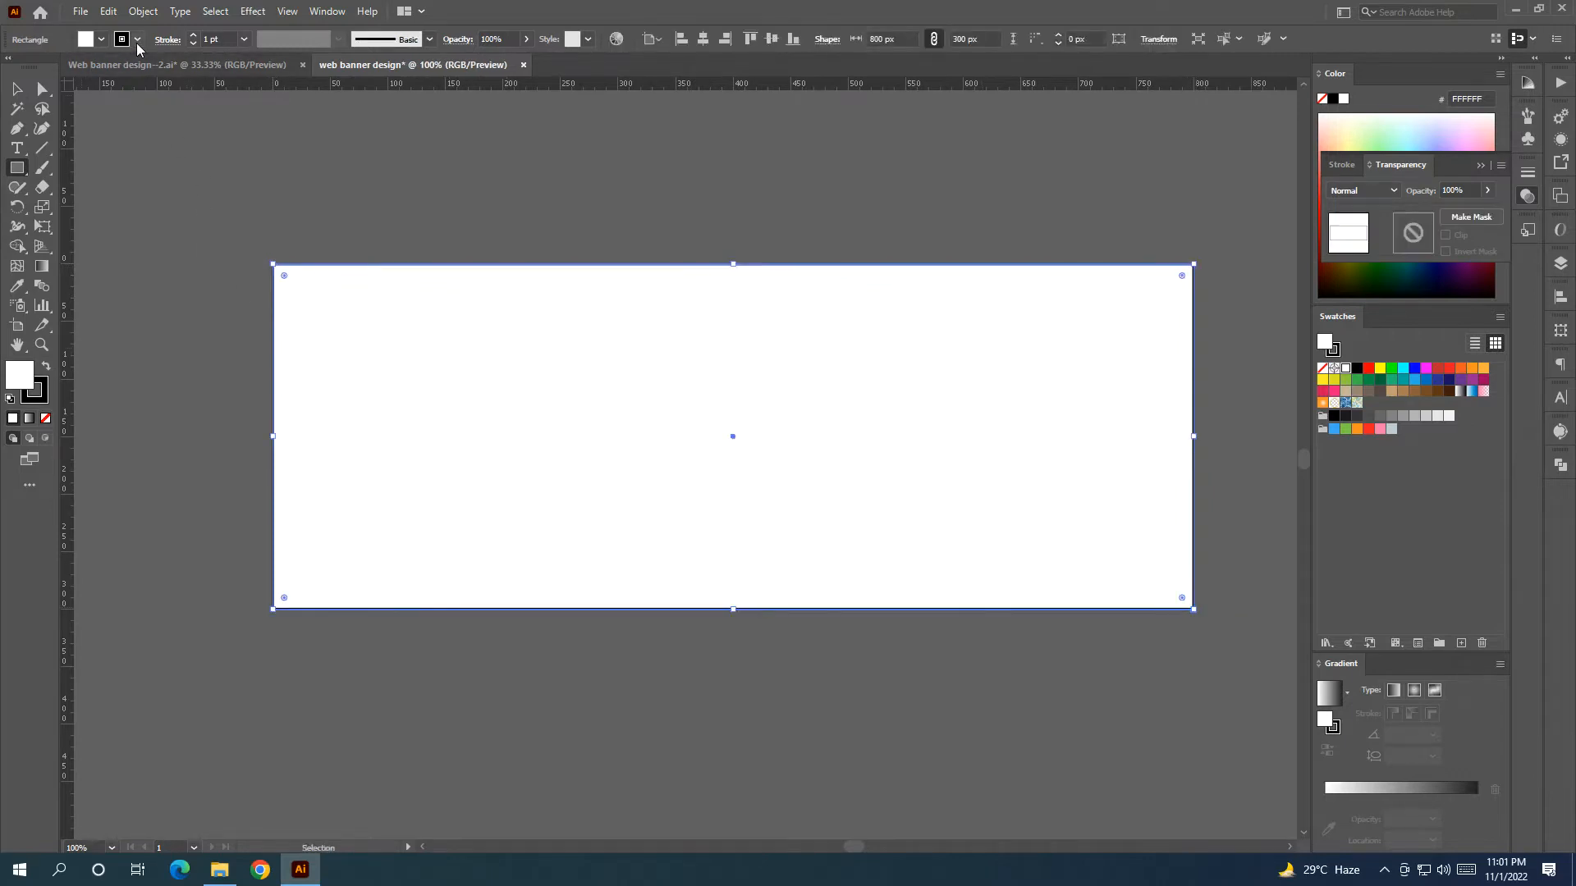
{"action": "left_click", "coordinate": [136, 39]}
{"action": "left_click", "coordinate": [12, 67]}
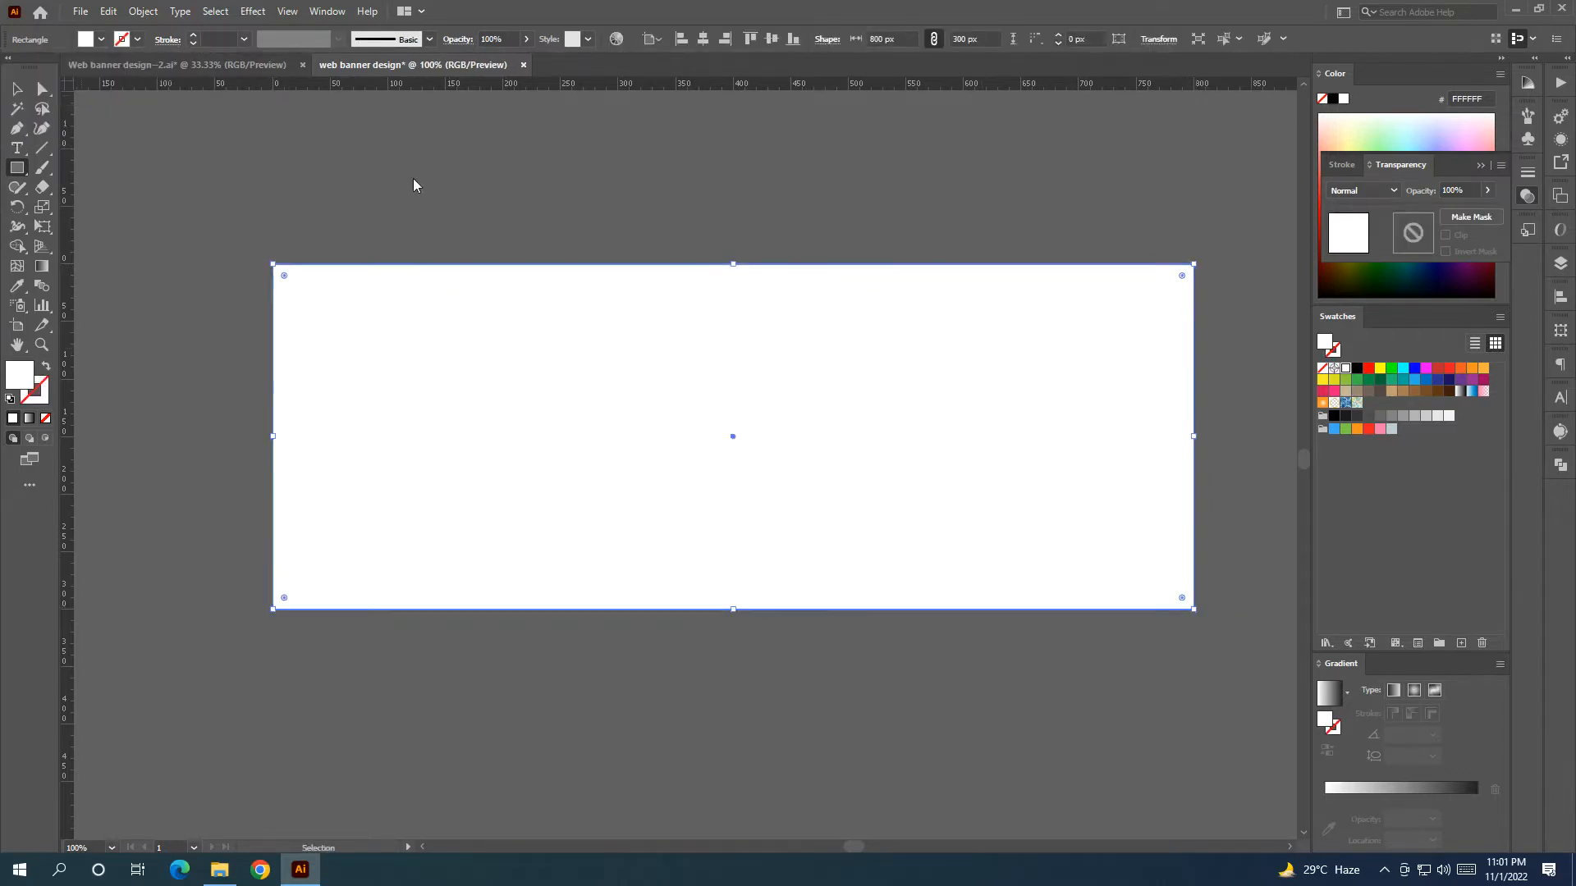
Fill the background rectangle with brown #754C24 and deselect it
{"action": "left_click", "coordinate": [12, 90]}
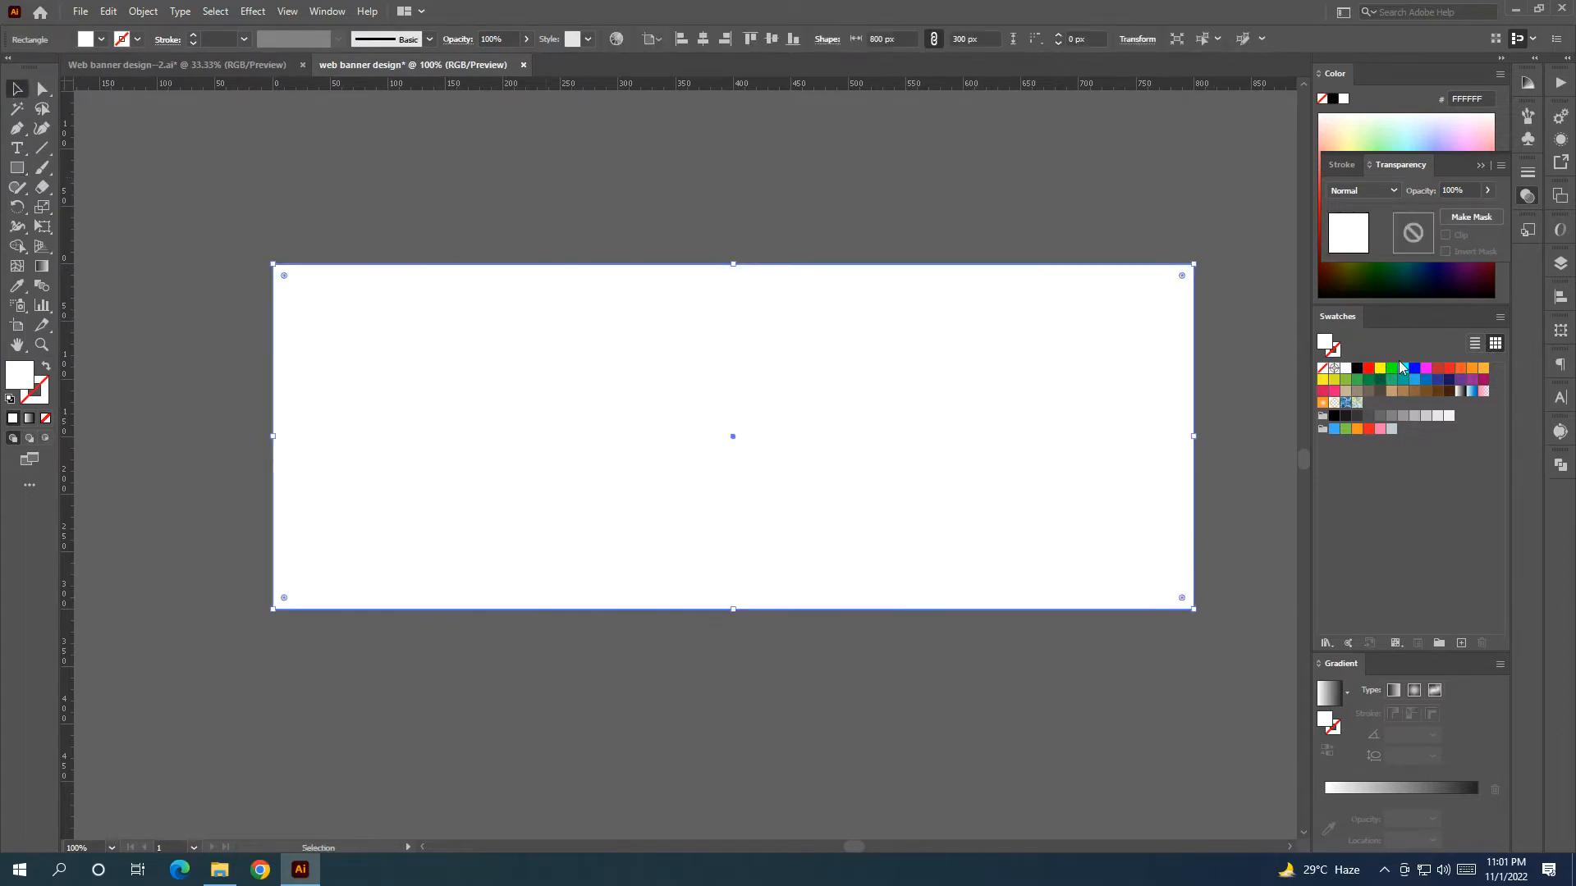
{"action": "left_click", "coordinate": [1423, 392]}
{"action": "left_click", "coordinate": [926, 165]}
{"action": "left_click_drag", "start_coordinate": [773, 247], "coordinate": [682, 229]}
{"action": "left_click", "coordinate": [606, 302]}
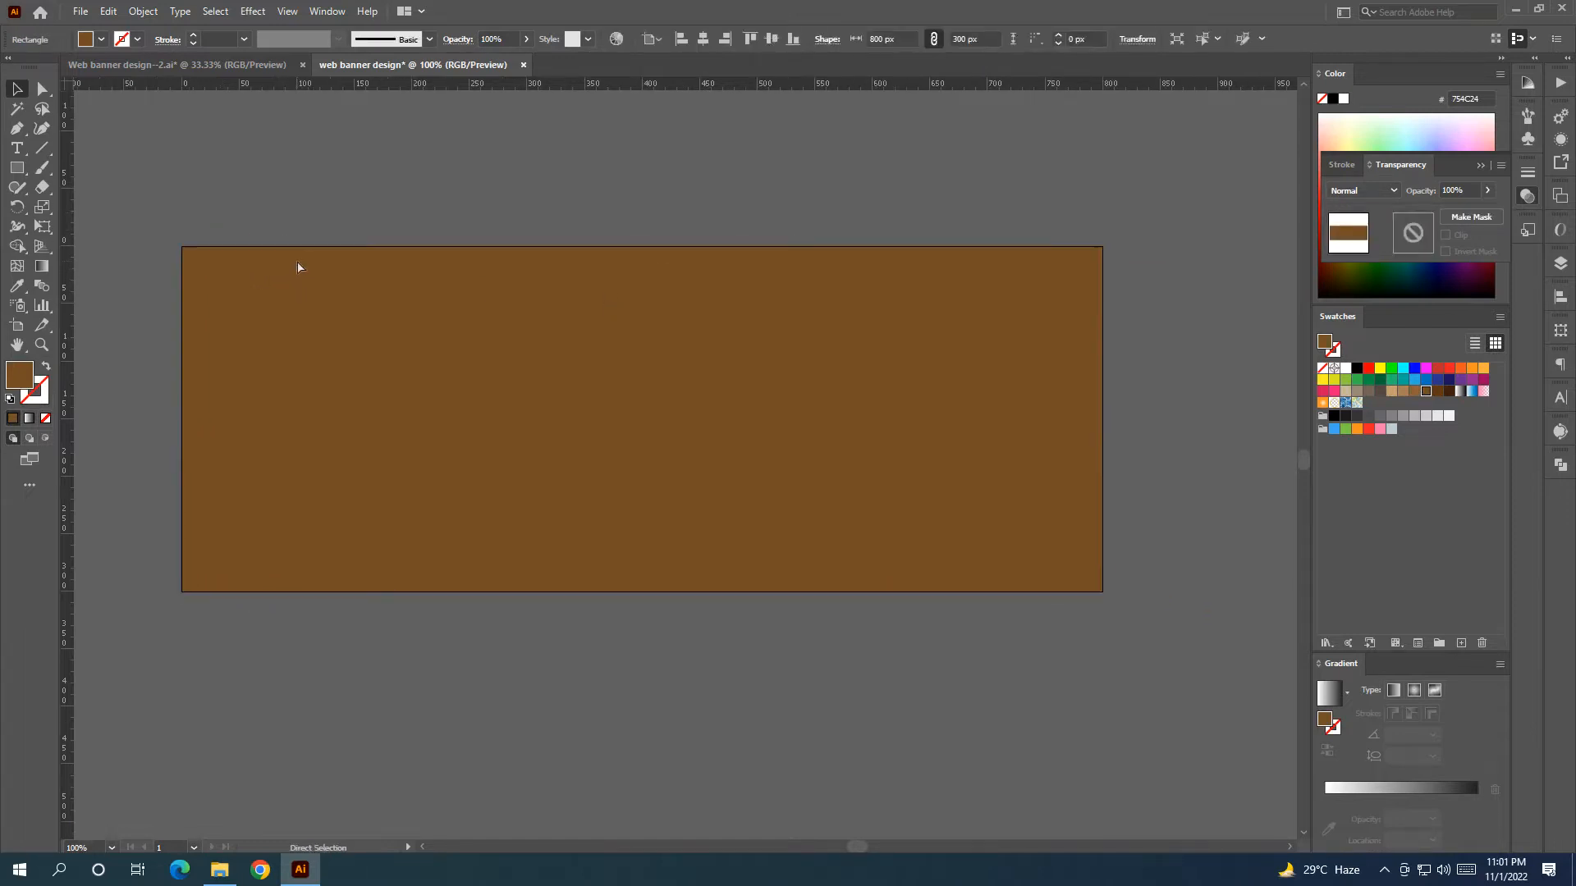
{"action": "left_click", "coordinate": [181, 90]}
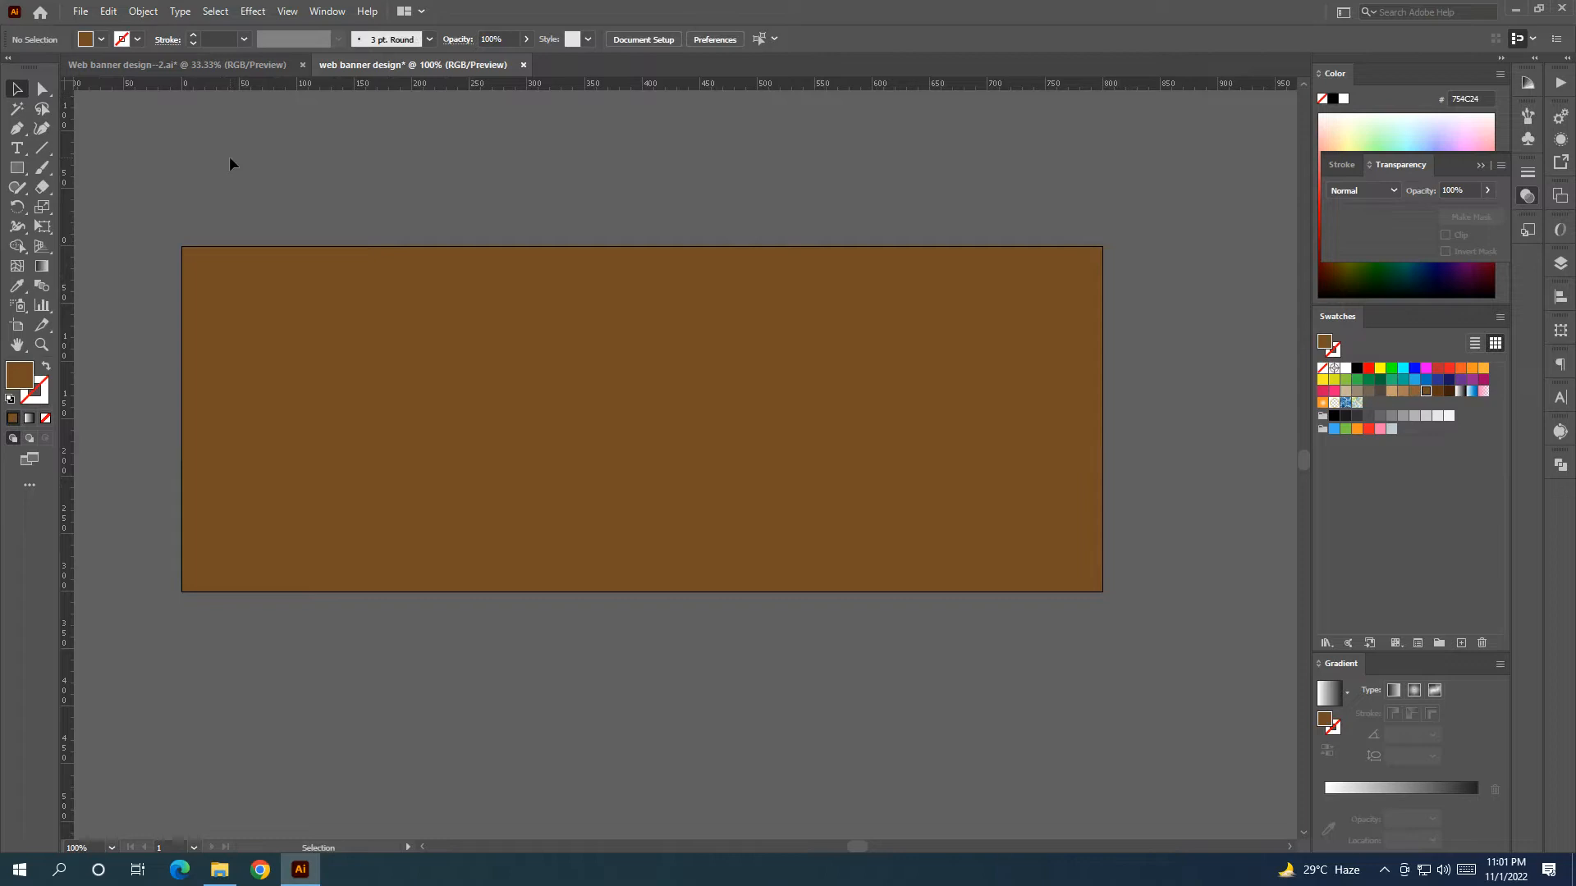
Unlock all objects and test whether the brown background rectangle can be selected
{"action": "key", "text": "ctrl"}
{"action": "key", "text": "ctrl"}
{"action": "key", "text": "ctrl+alt+2"}
{"action": "left_click", "coordinate": [335, 221]}
{"action": "left_click", "coordinate": [402, 289]}
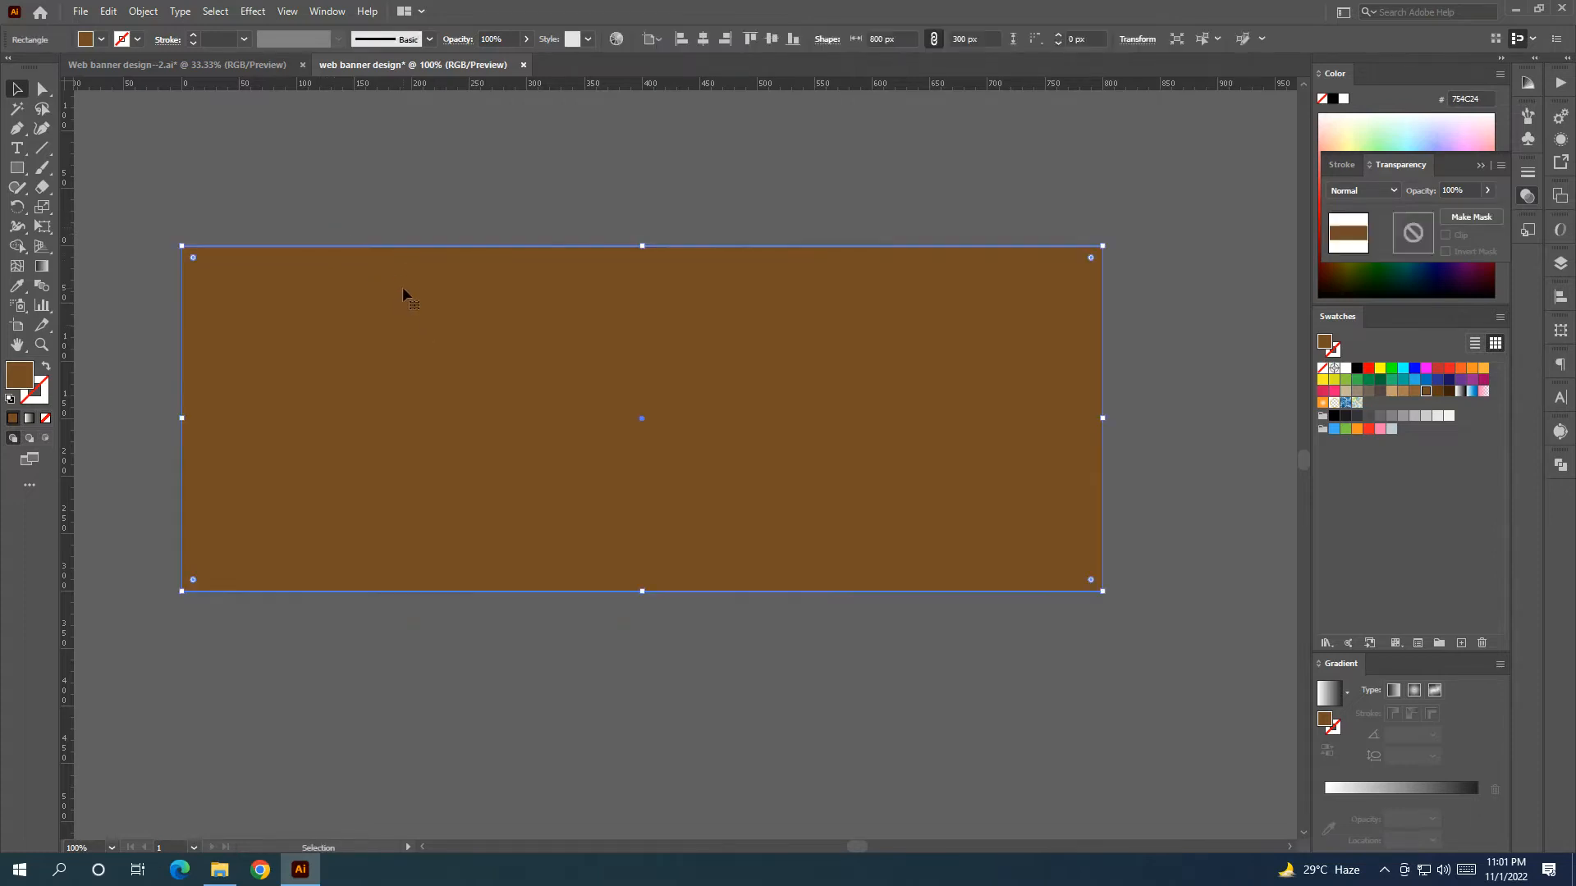
{"action": "left_click", "coordinate": [439, 204]}
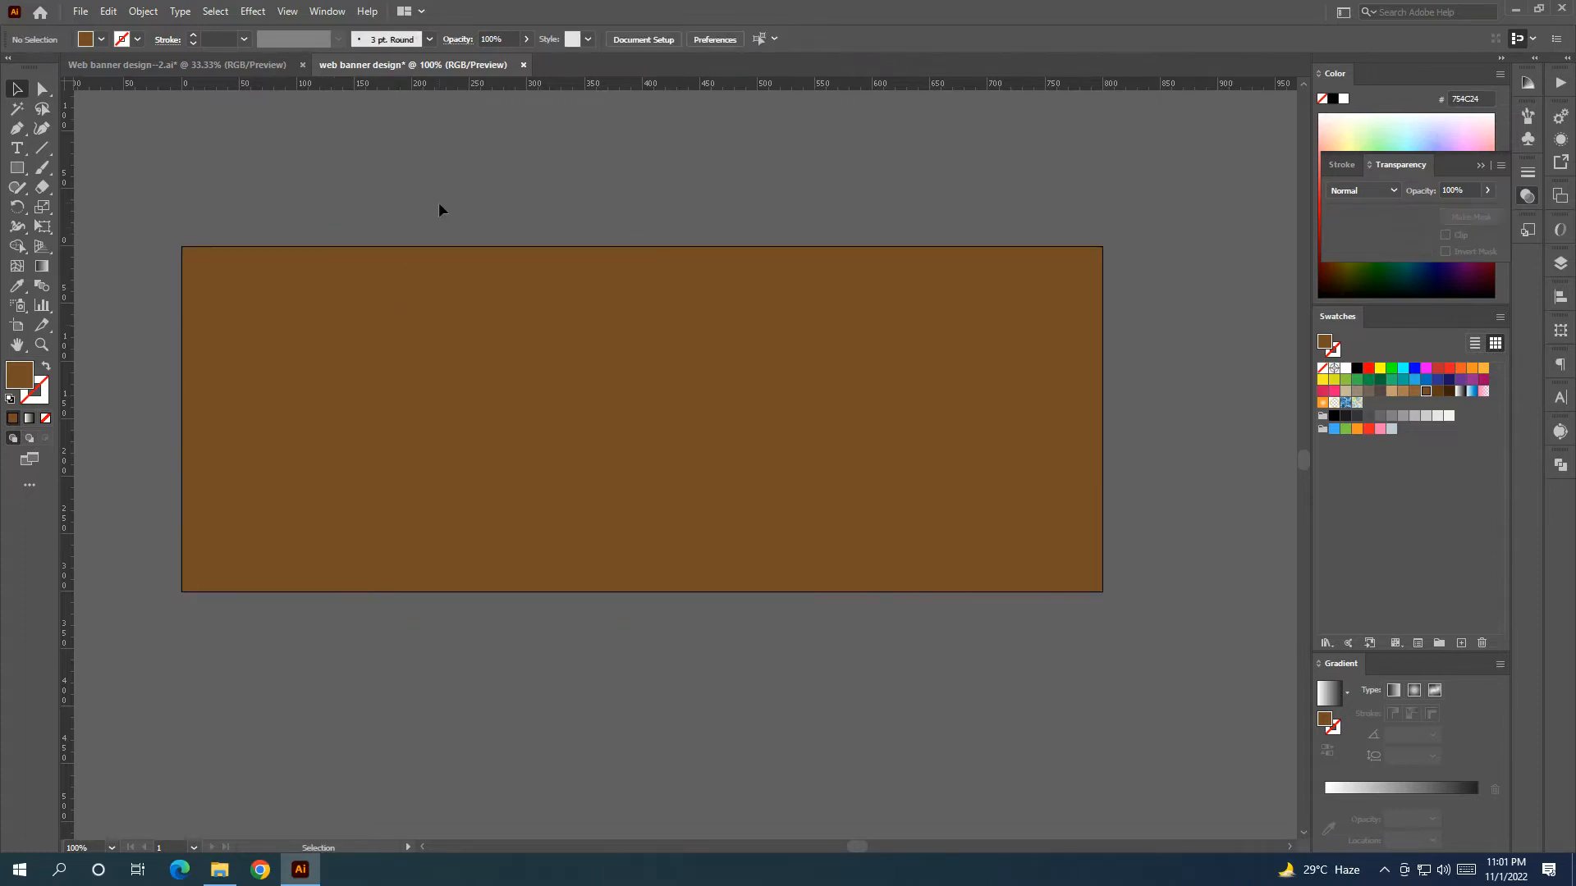
{"action": "left_click", "coordinate": [396, 303]}
{"action": "left_click", "coordinate": [391, 211]}
Draw a square of about 58 × 58 px snapped to the artboard's top-left corner
{"action": "left_click", "coordinate": [16, 169]}
{"action": "scroll", "coordinate": [234, 293], "scroll_direction": "up", "scroll_amount": 2}
{"action": "left_click_drag", "start_coordinate": [185, 310], "coordinate": [429, 333]}
{"action": "left_click_drag", "start_coordinate": [375, 223], "coordinate": [508, 355]}
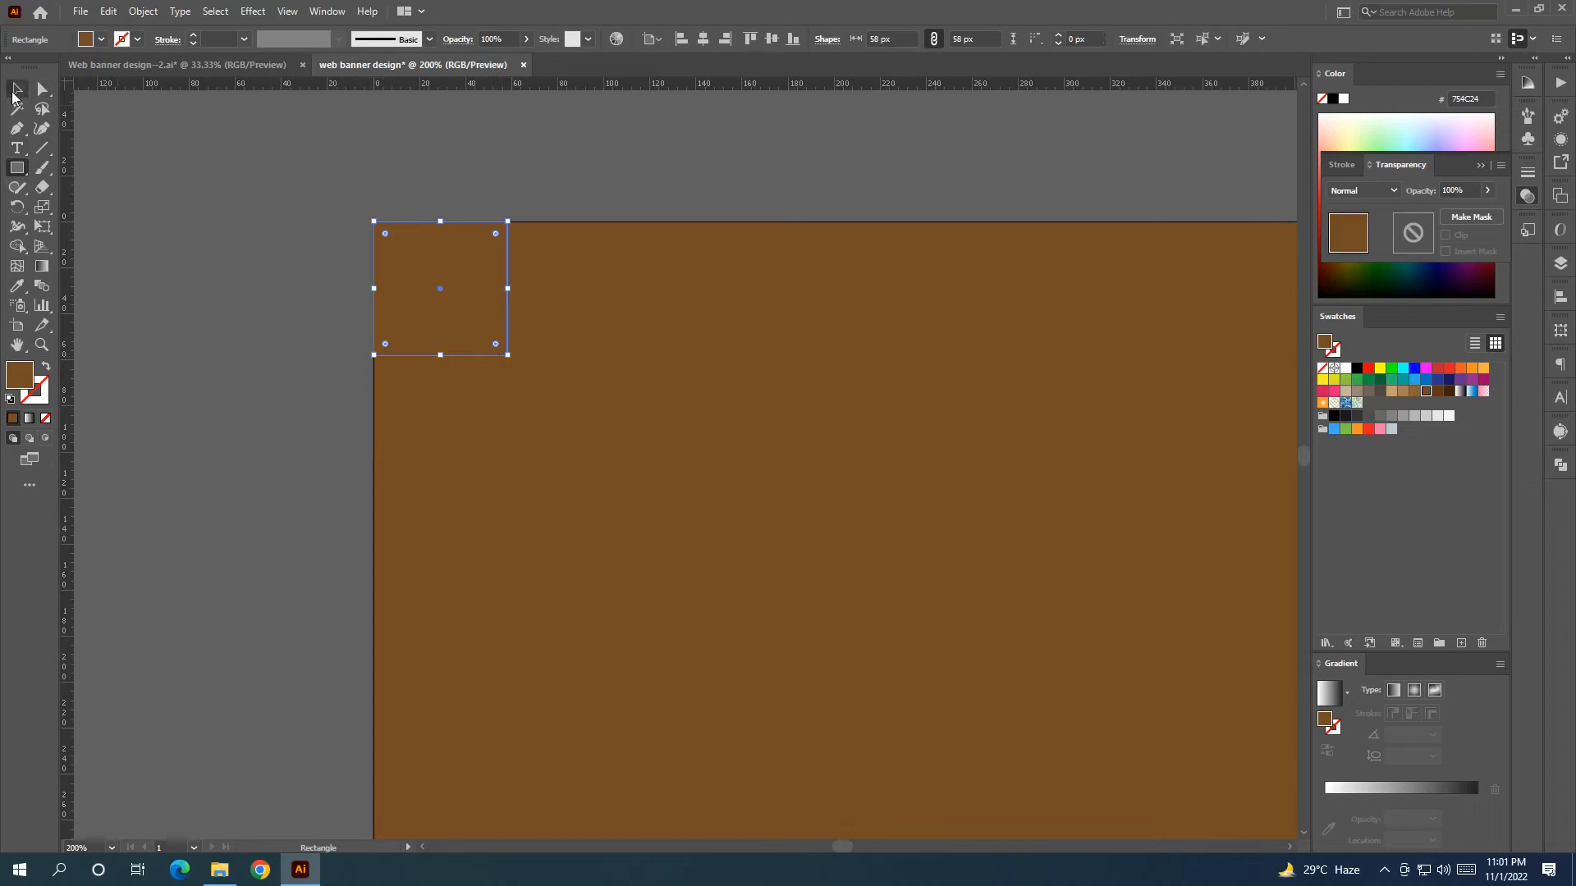
{"action": "left_click", "coordinate": [16, 89]}
{"action": "left_click", "coordinate": [386, 182]}
Add a vertical guide through the small corner square, about 47 px from the artboard's left edge
{"action": "scroll", "coordinate": [462, 261], "scroll_direction": "down", "scroll_amount": 2}
{"action": "key", "text": "space"}
{"action": "left_click_drag", "start_coordinate": [677, 334], "coordinate": [453, 273]}
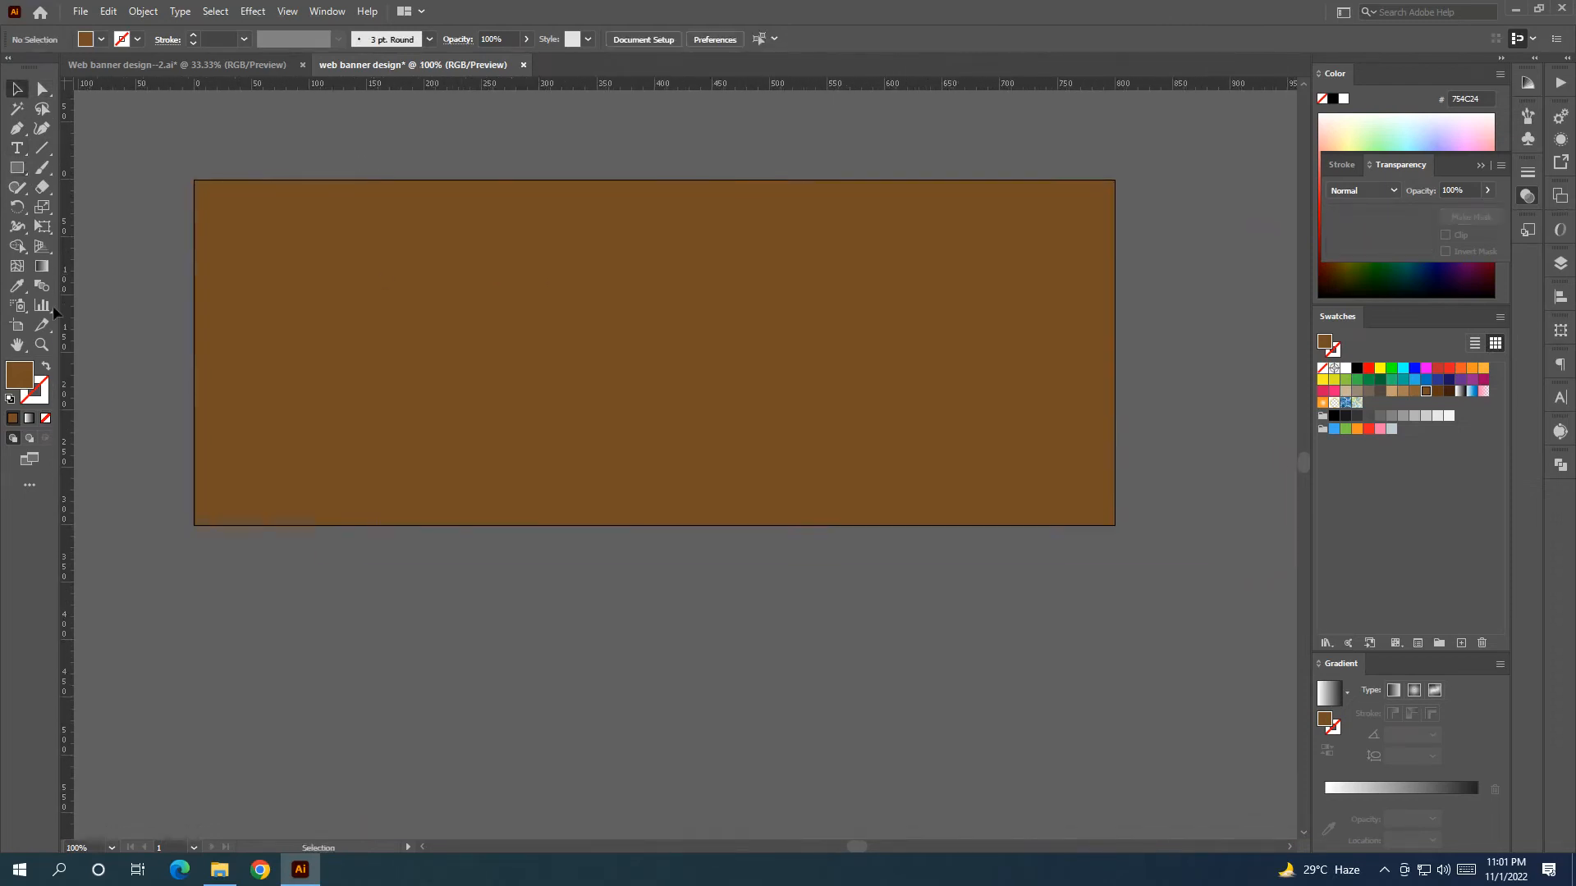
{"action": "left_click_drag", "start_coordinate": [75, 333], "coordinate": [247, 186]}
Fill the corner square with white and shrink it to 41 × 41 px, with the vertical guide on its right edge
{"action": "left_click", "coordinate": [239, 183]}
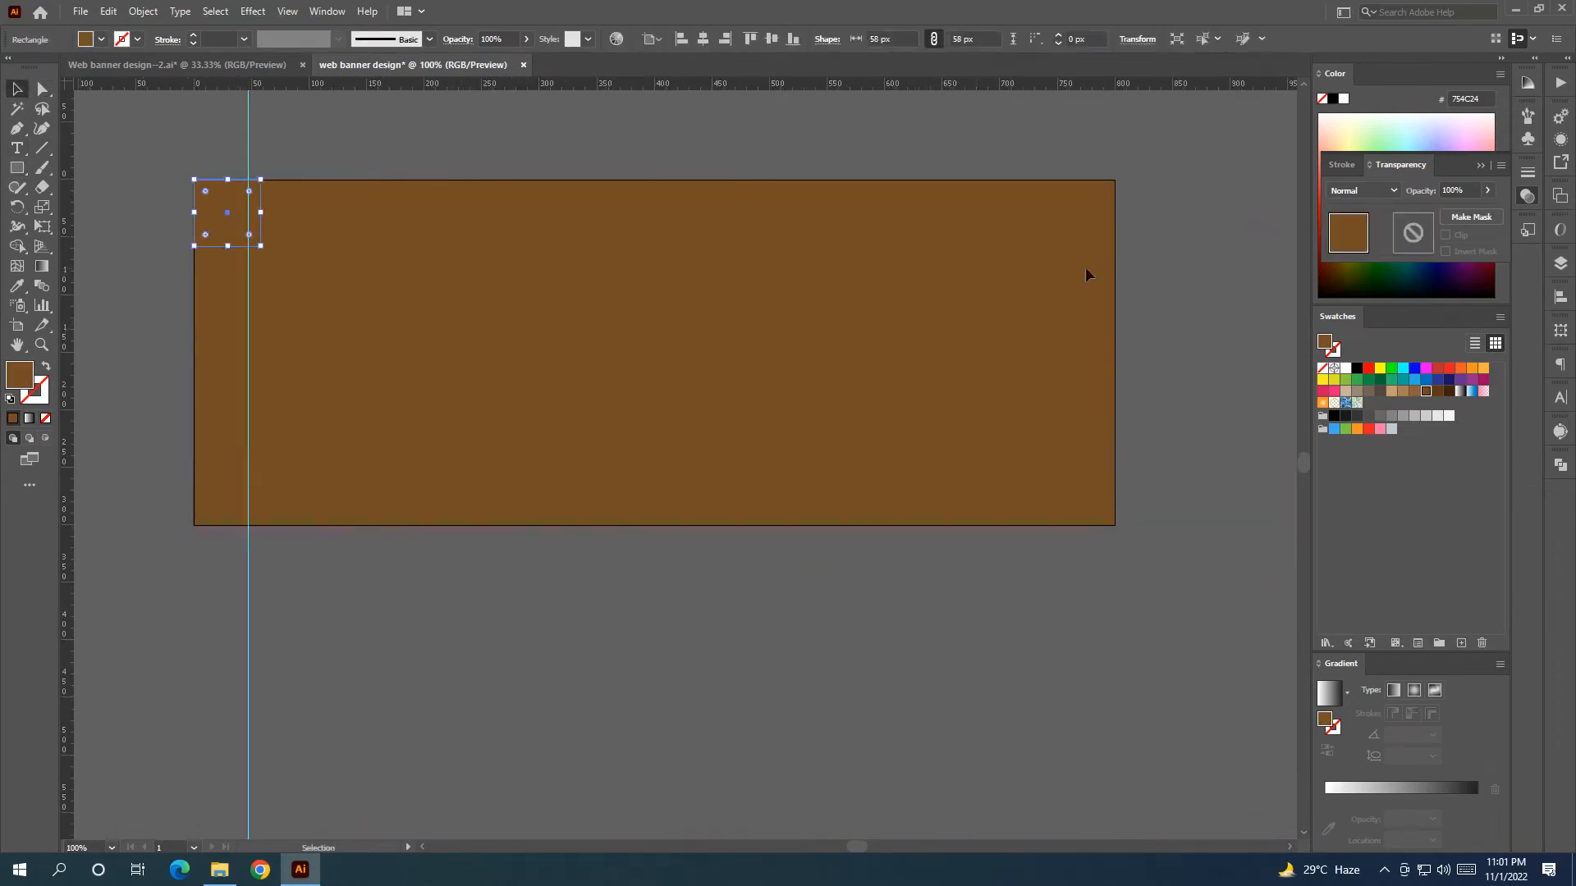
{"action": "left_click", "coordinate": [1345, 367]}
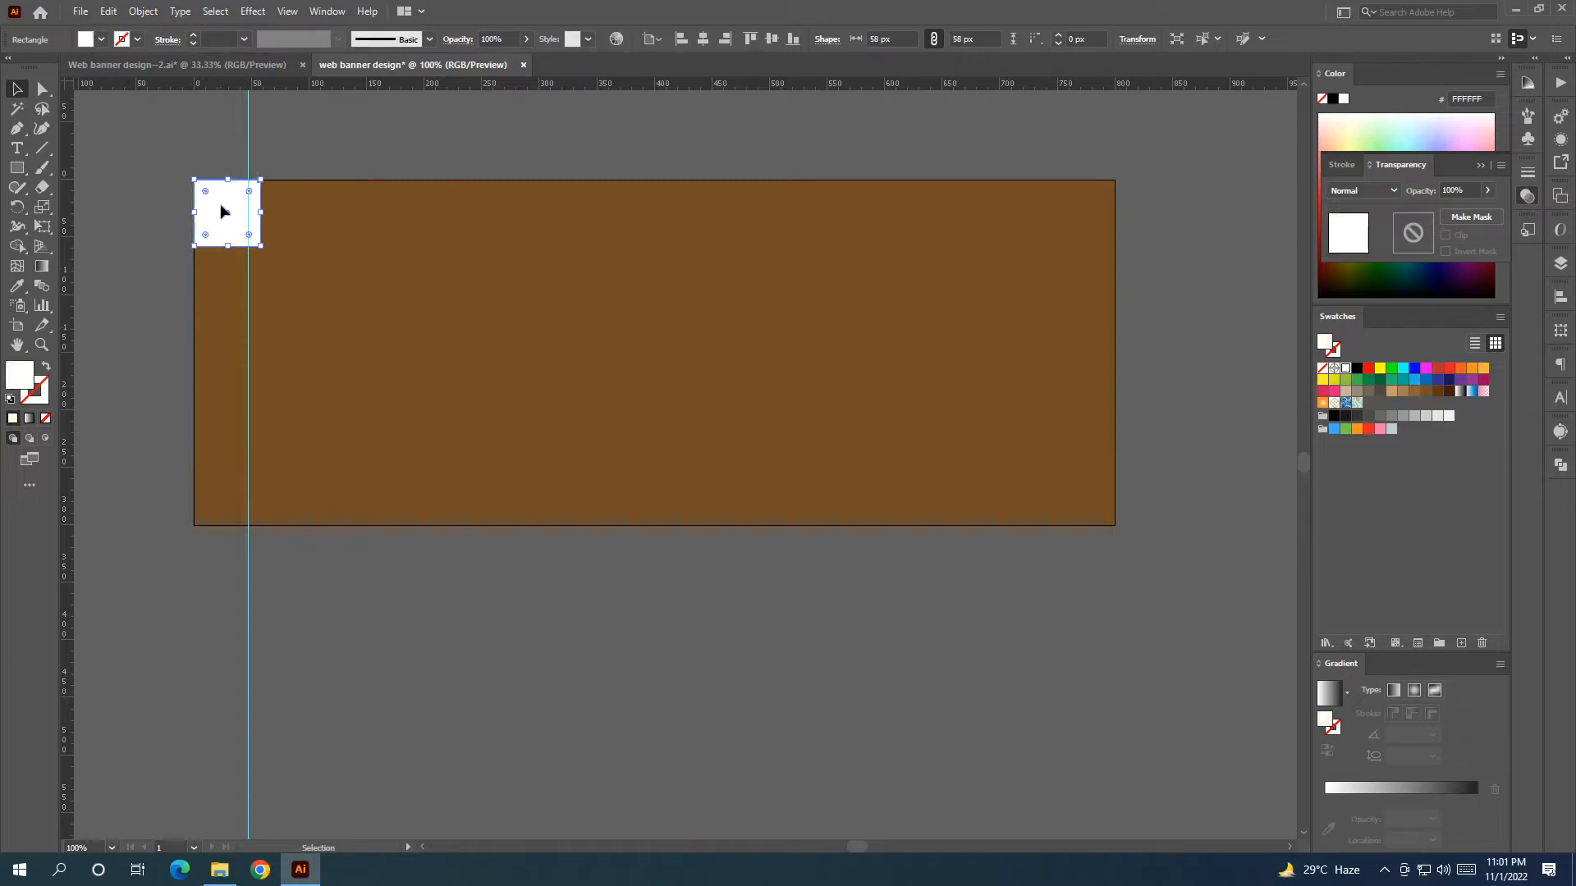
{"action": "mouse_move", "coordinate": [260, 245]}
{"action": "left_mouse_down"}
{"action": "mouse_move", "coordinate": [242, 227]}
{"action": "mouse_move", "coordinate": [242, 257]}
{"action": "left_mouse_up"}
{"action": "left_click", "coordinate": [103, 138]}
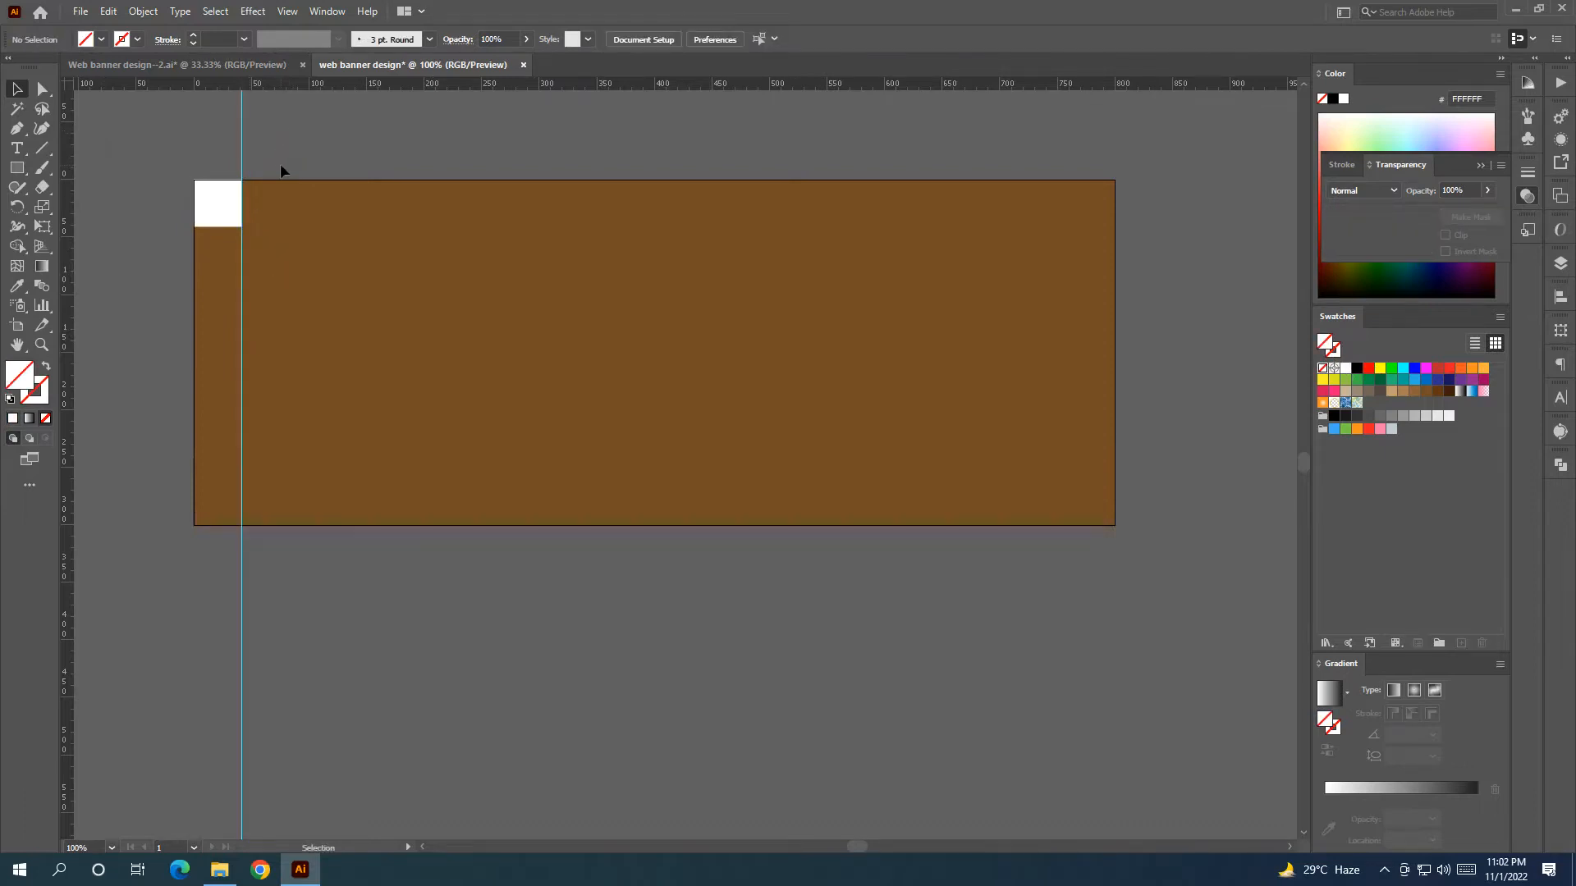
Add a horizontal guide along the bottom edge of the white corner square
{"action": "scroll", "coordinate": [276, 170], "scroll_direction": "up", "scroll_amount": 3}
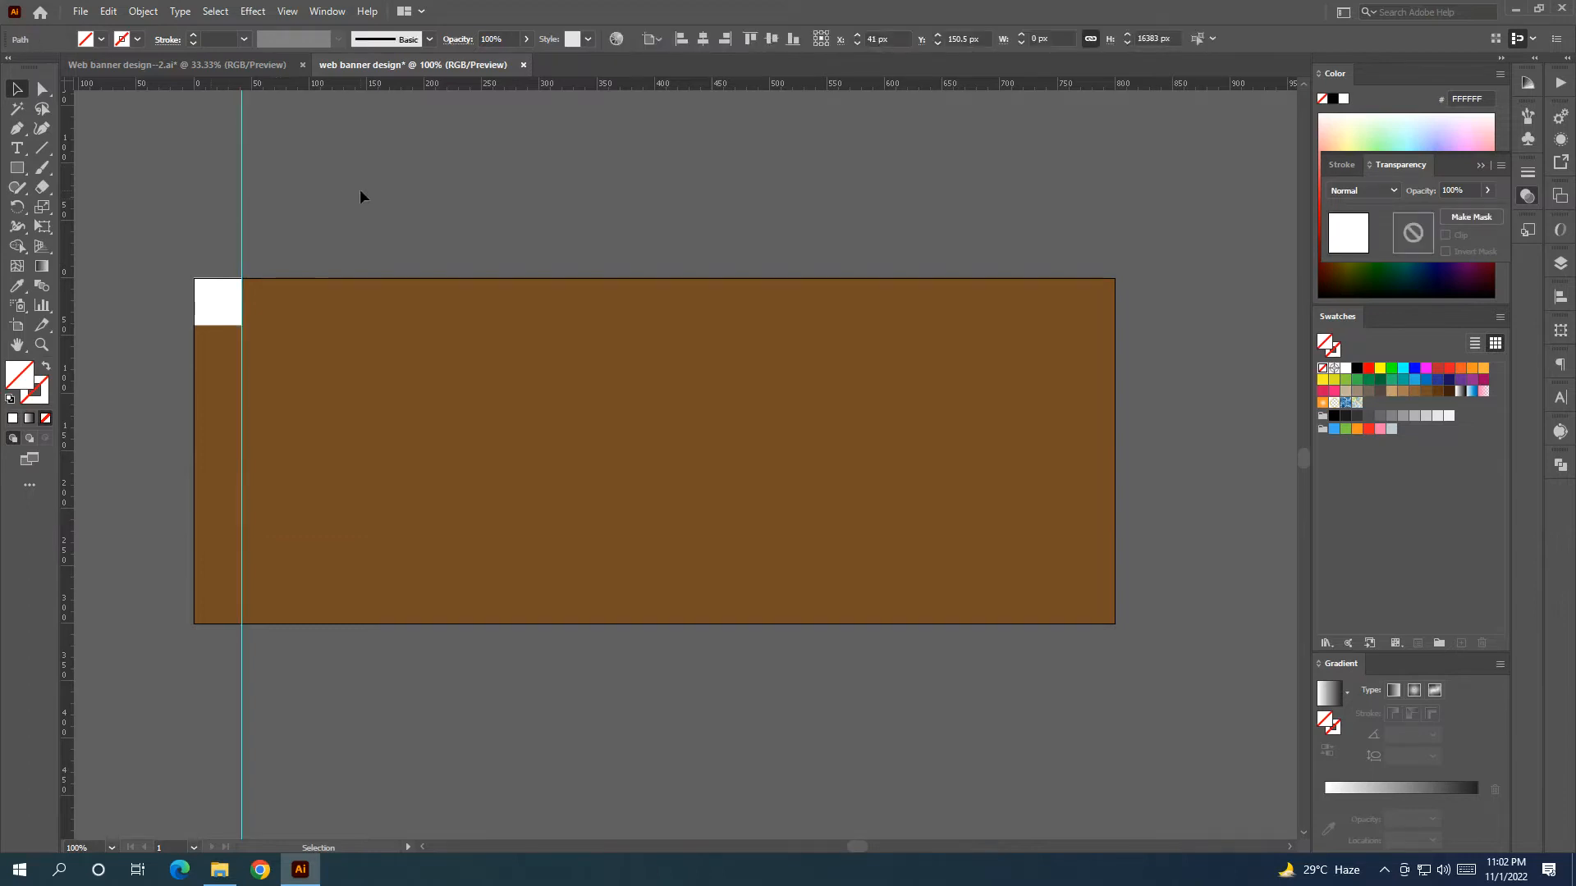
{"action": "left_click", "coordinate": [219, 321]}
{"action": "left_click_drag", "start_coordinate": [322, 85], "coordinate": [317, 320]}
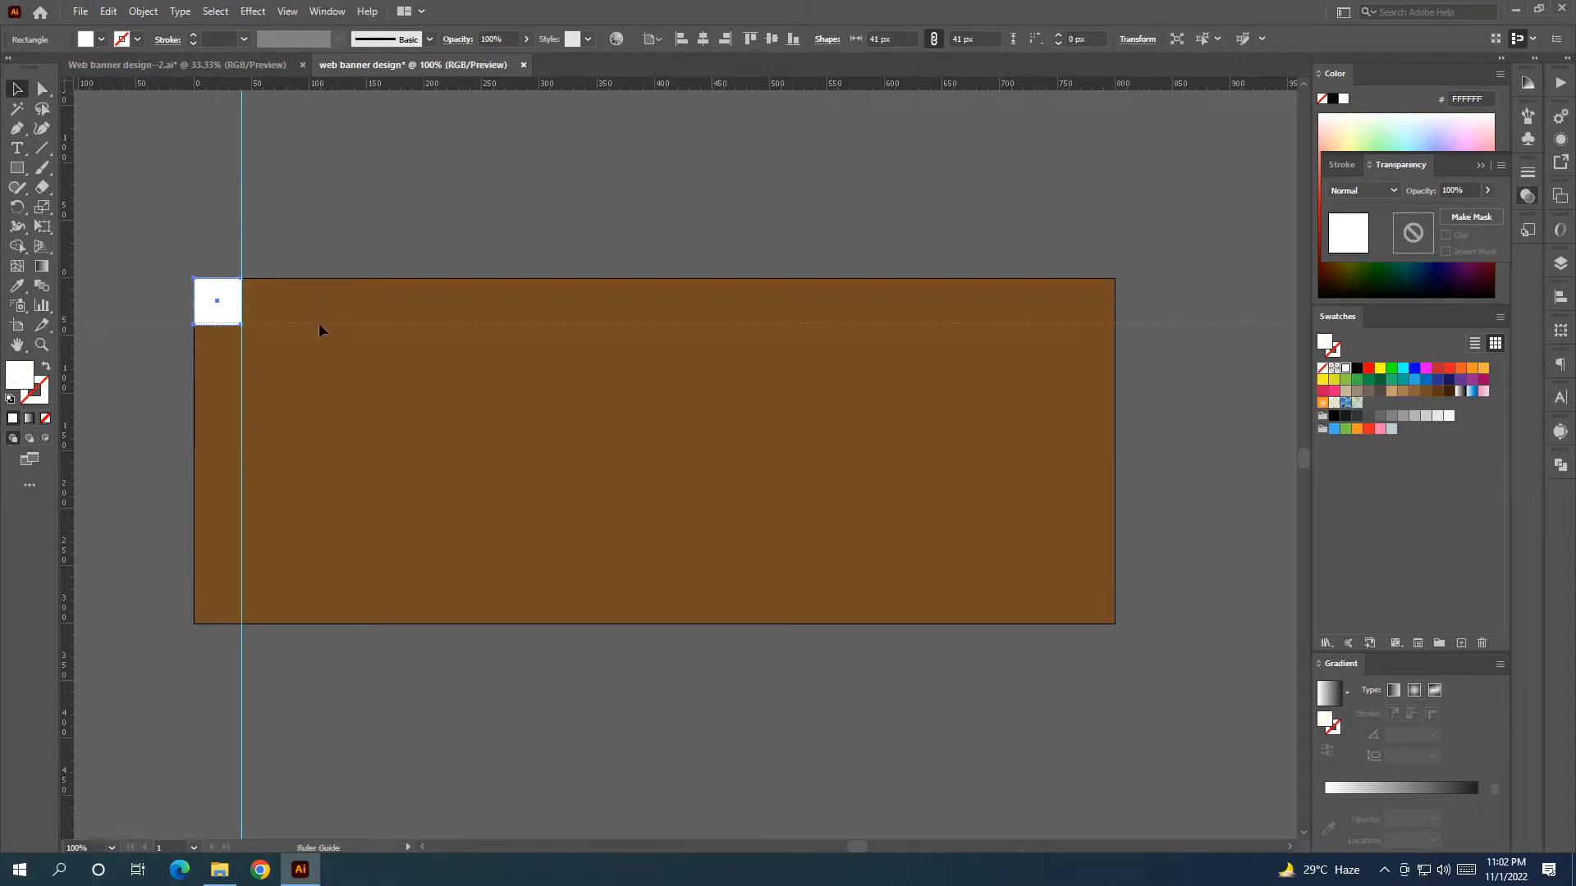
Place the horizontal guide at Y 40 px, flush with the white corner square's bottom edge, and deselect it
{"action": "left_click_drag", "start_coordinate": [320, 329], "coordinate": [320, 326]}
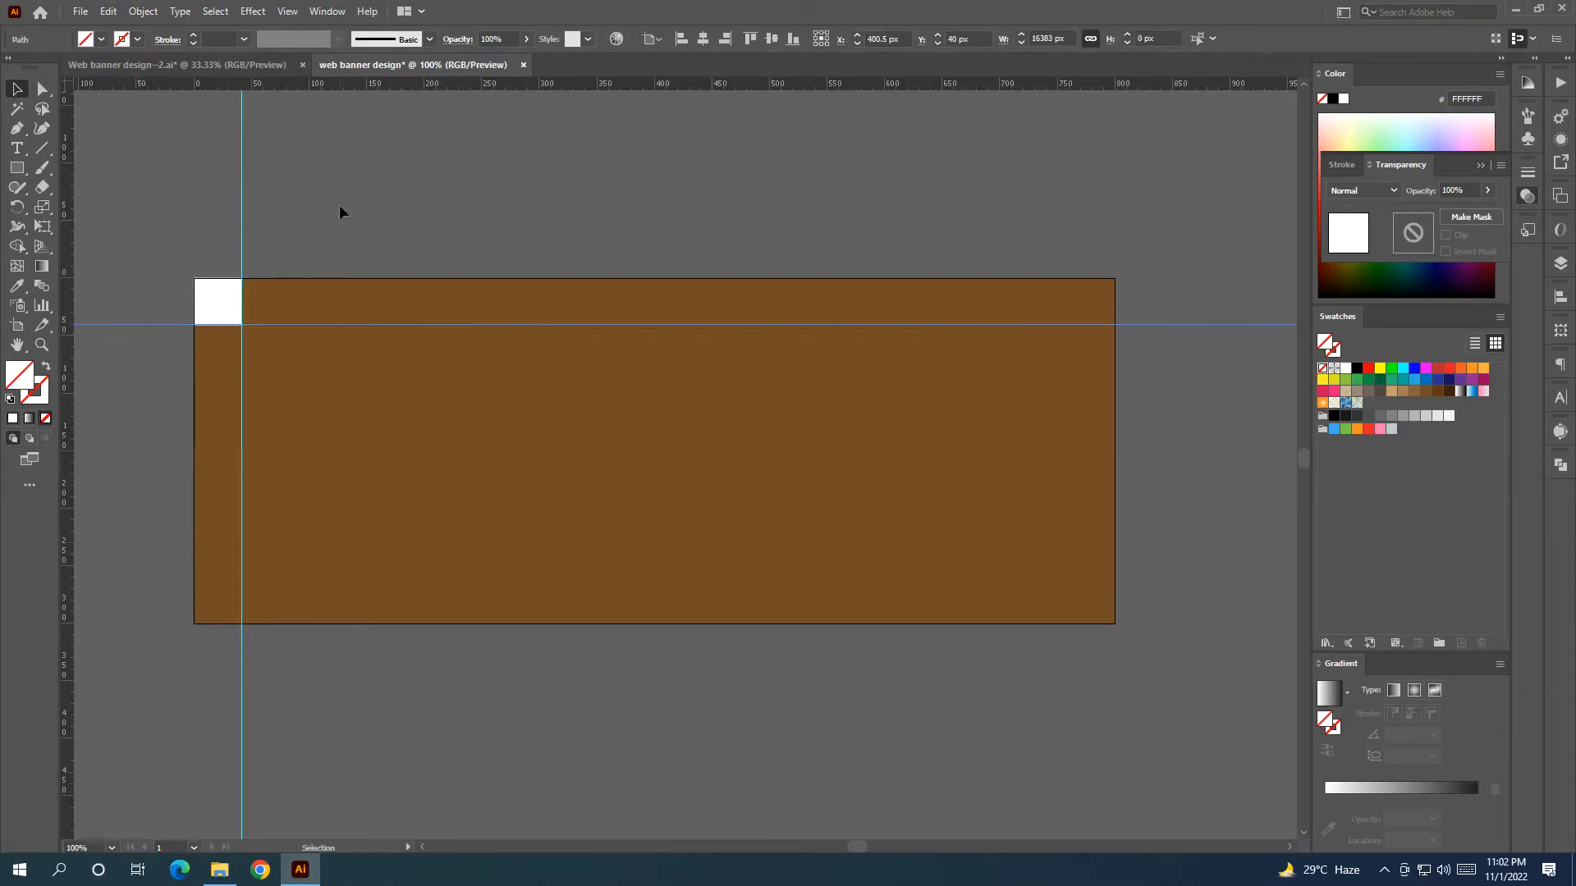
{"action": "left_click", "coordinate": [340, 207]}
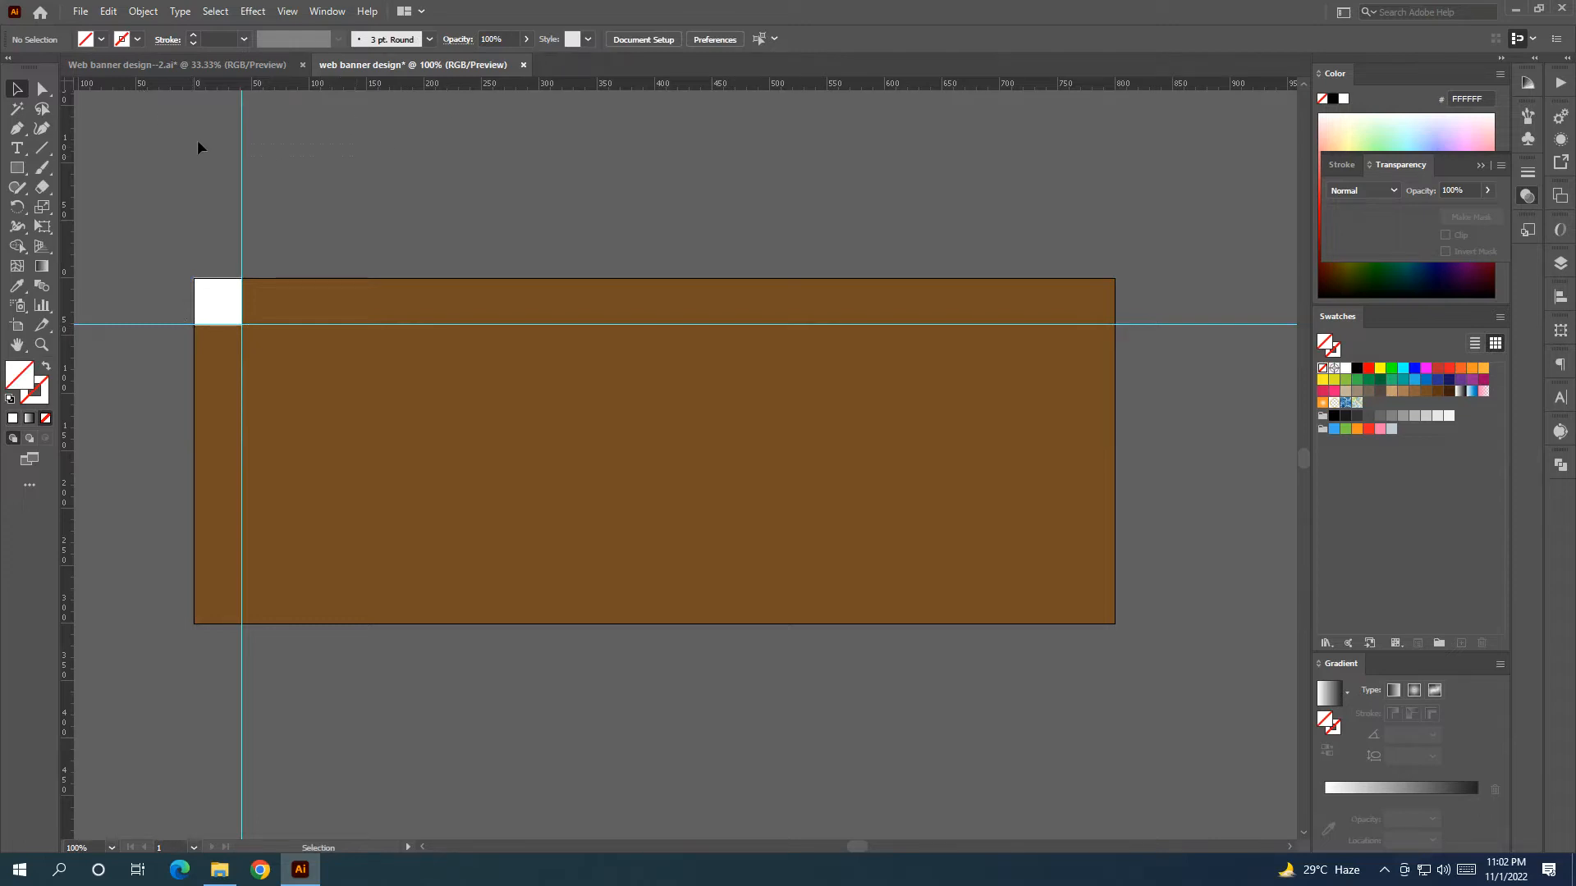
{"action": "left_click", "coordinate": [239, 154]}
{"action": "left_click", "coordinate": [259, 158]}
Hide the document rulers and show them again
{"action": "left_click_drag", "start_coordinate": [398, 85], "coordinate": [399, 87]}
{"action": "scroll", "coordinate": [404, 89], "scroll_direction": "up", "scroll_amount": 3}
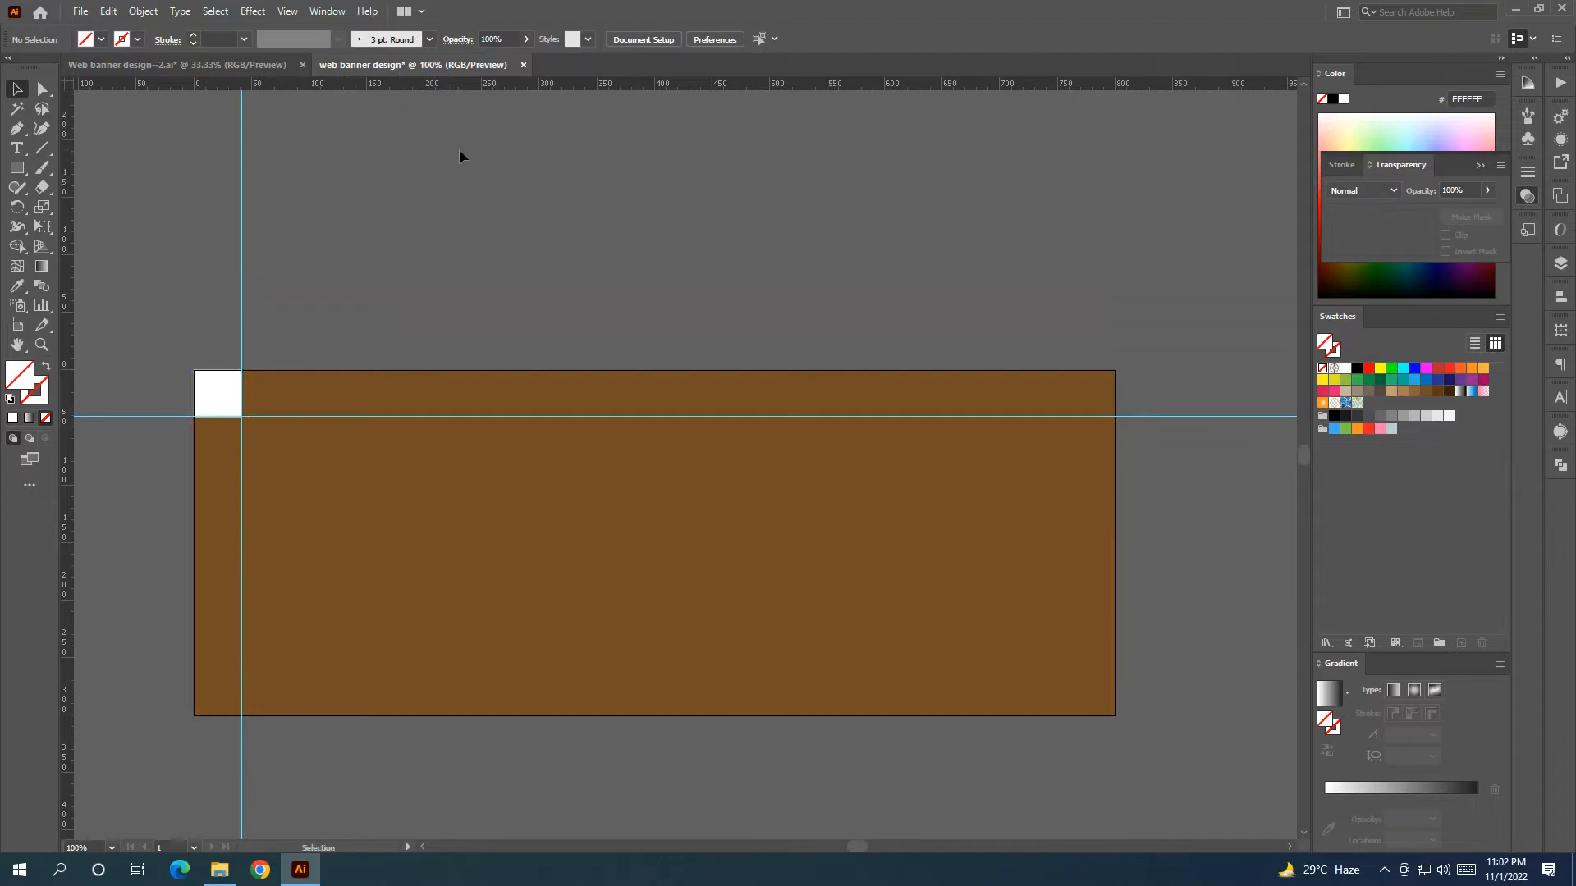
{"action": "key", "text": "a"}
{"action": "key", "text": "v"}
{"action": "key", "text": "ctrl+r"}
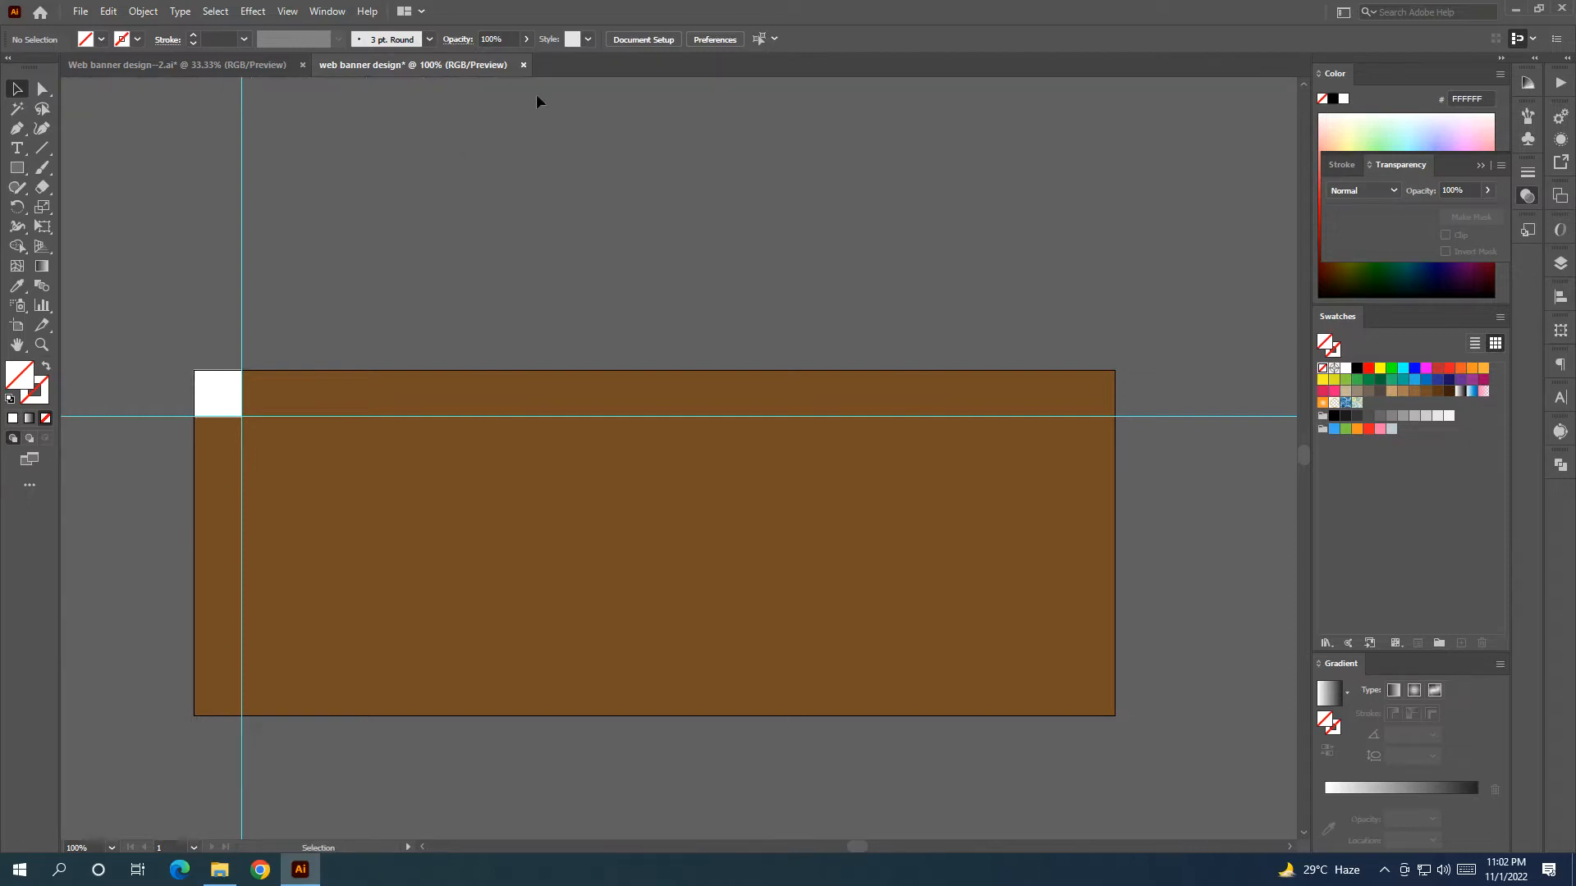
{"action": "key", "text": "ctrl+r"}
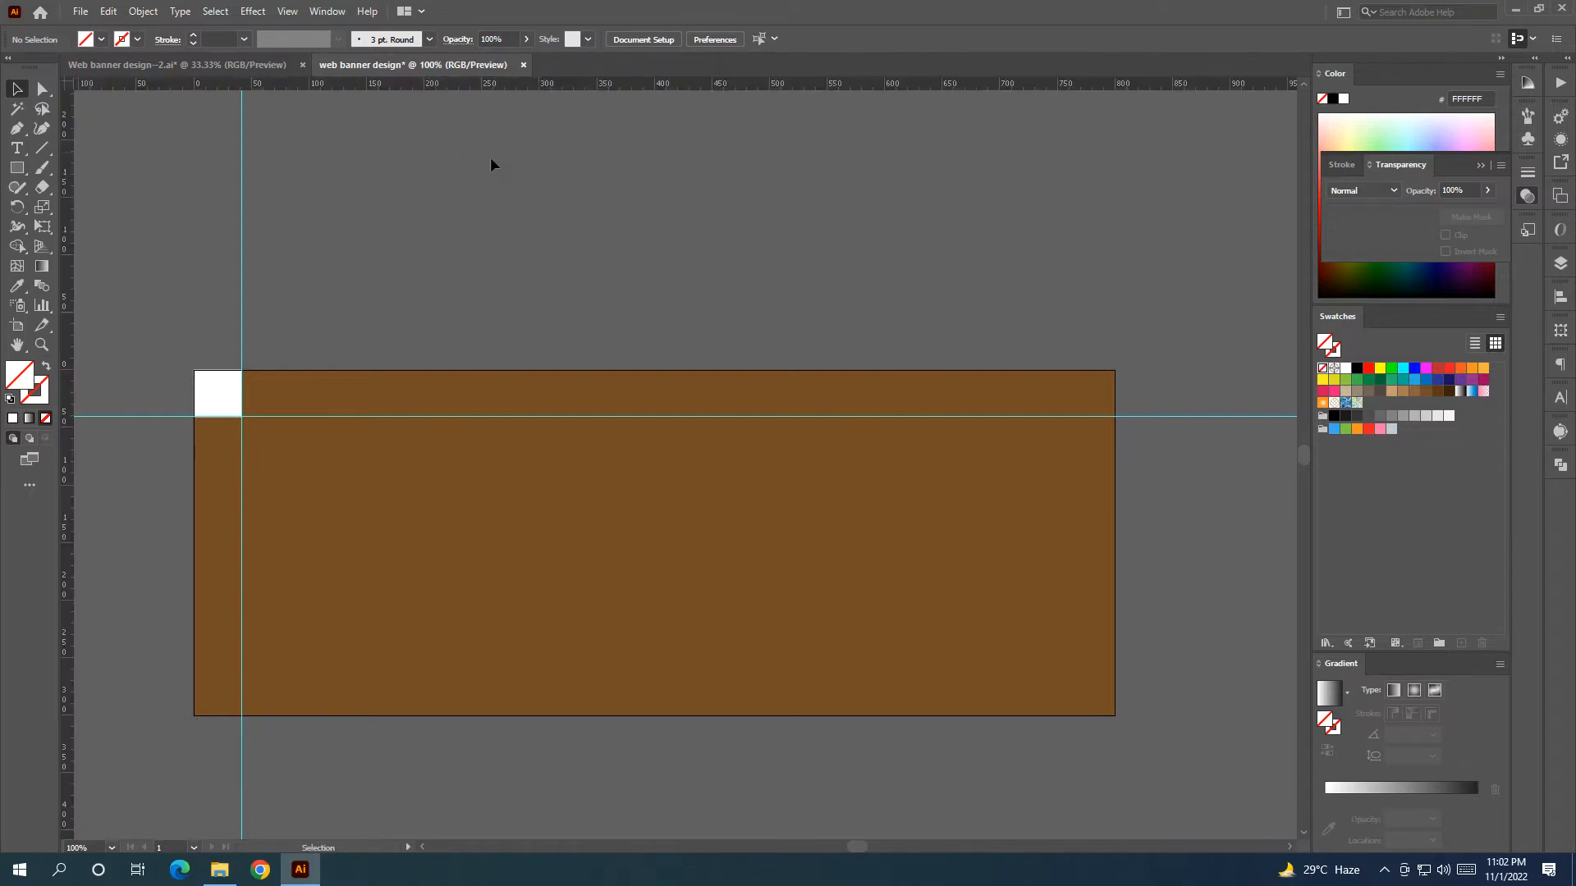
Copy the white 41 × 41 px square into the artboard's bottom-right corner
{"action": "scroll", "coordinate": [495, 154], "scroll_direction": "down", "scroll_amount": 2}
{"action": "left_click", "coordinate": [218, 289]}
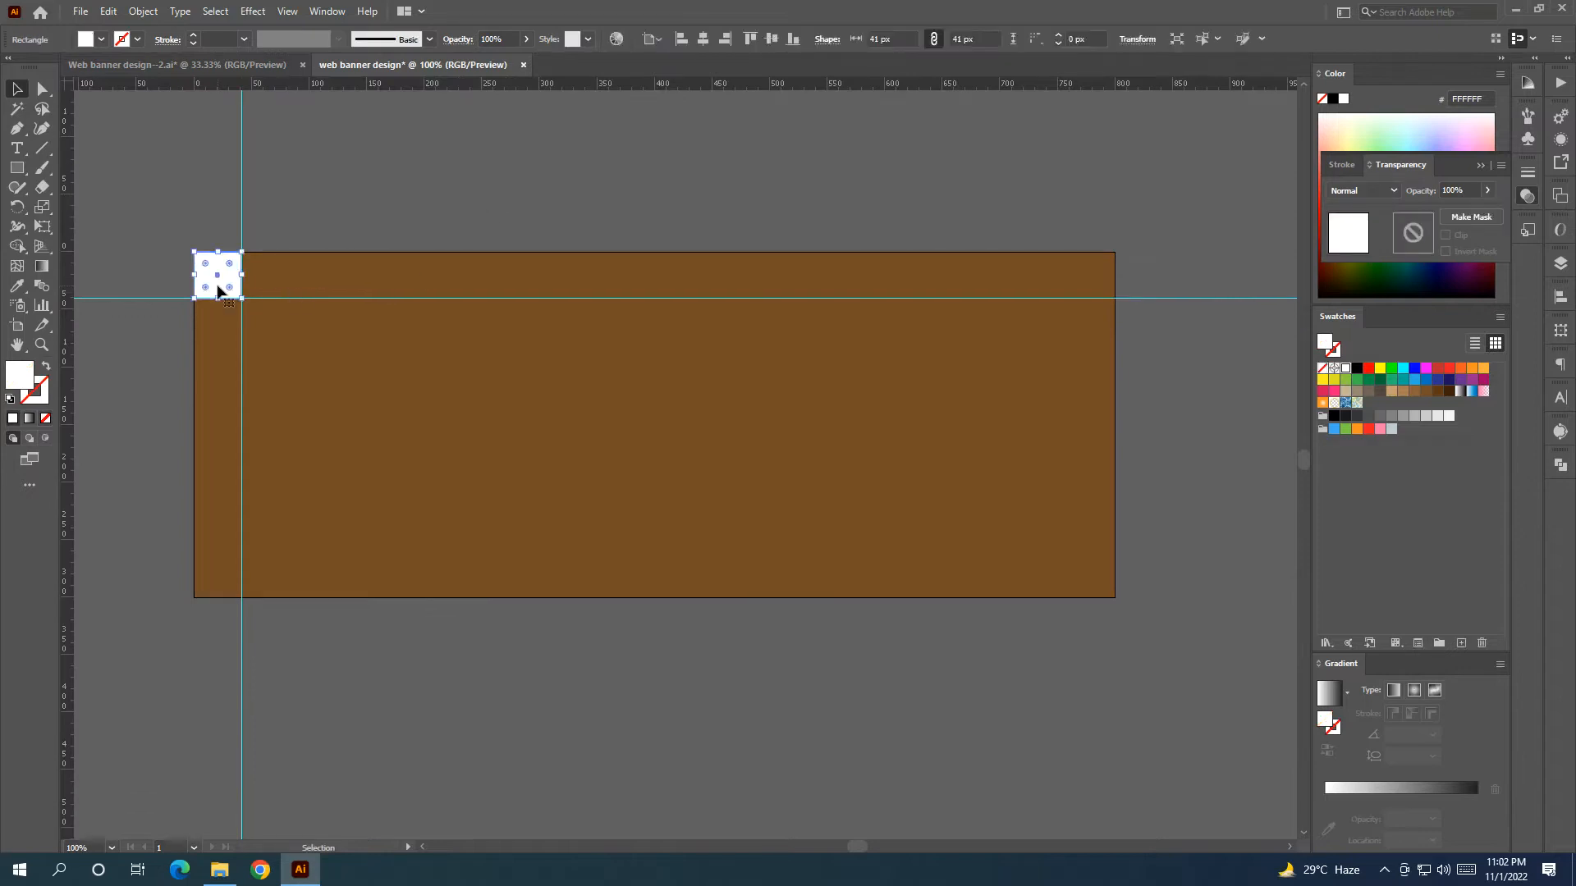
{"action": "left_click_drag", "start_coordinate": [217, 289], "coordinate": [1092, 587]}
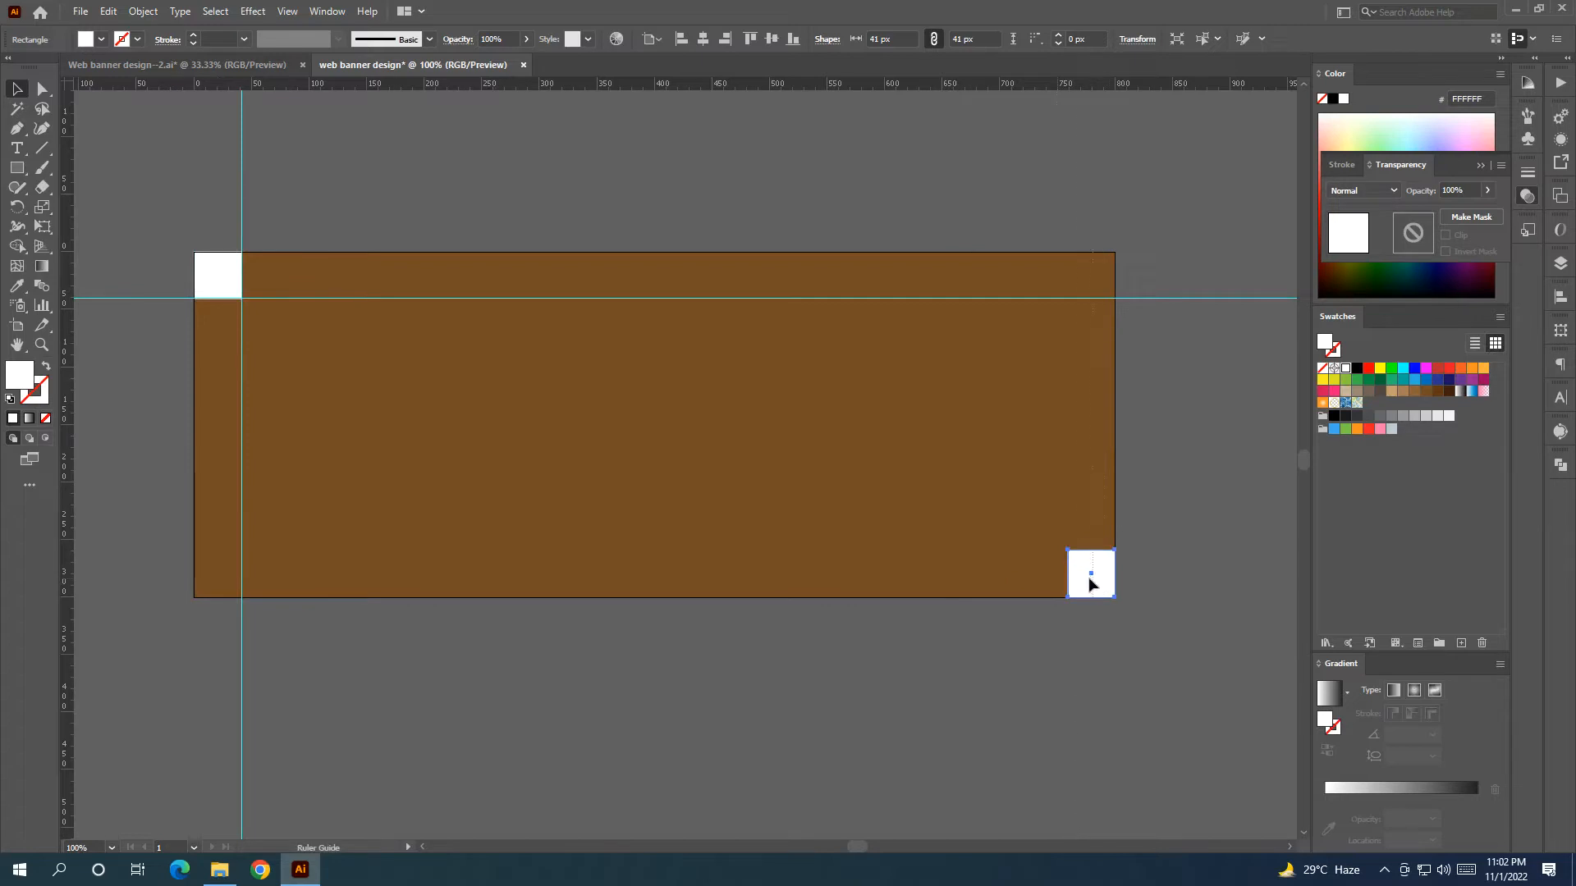
Add a vertical and a horizontal guide along the inner edges of the bottom-right corner square
{"action": "left_click_drag", "start_coordinate": [1067, 576], "coordinate": [817, 569]}
{"action": "scroll", "coordinate": [1076, 571], "scroll_direction": "up", "scroll_amount": 4}
{"action": "left_click_drag", "start_coordinate": [914, 202], "coordinate": [983, 491]}
{"action": "scroll", "coordinate": [983, 491], "scroll_direction": "down", "scroll_amount": 5}
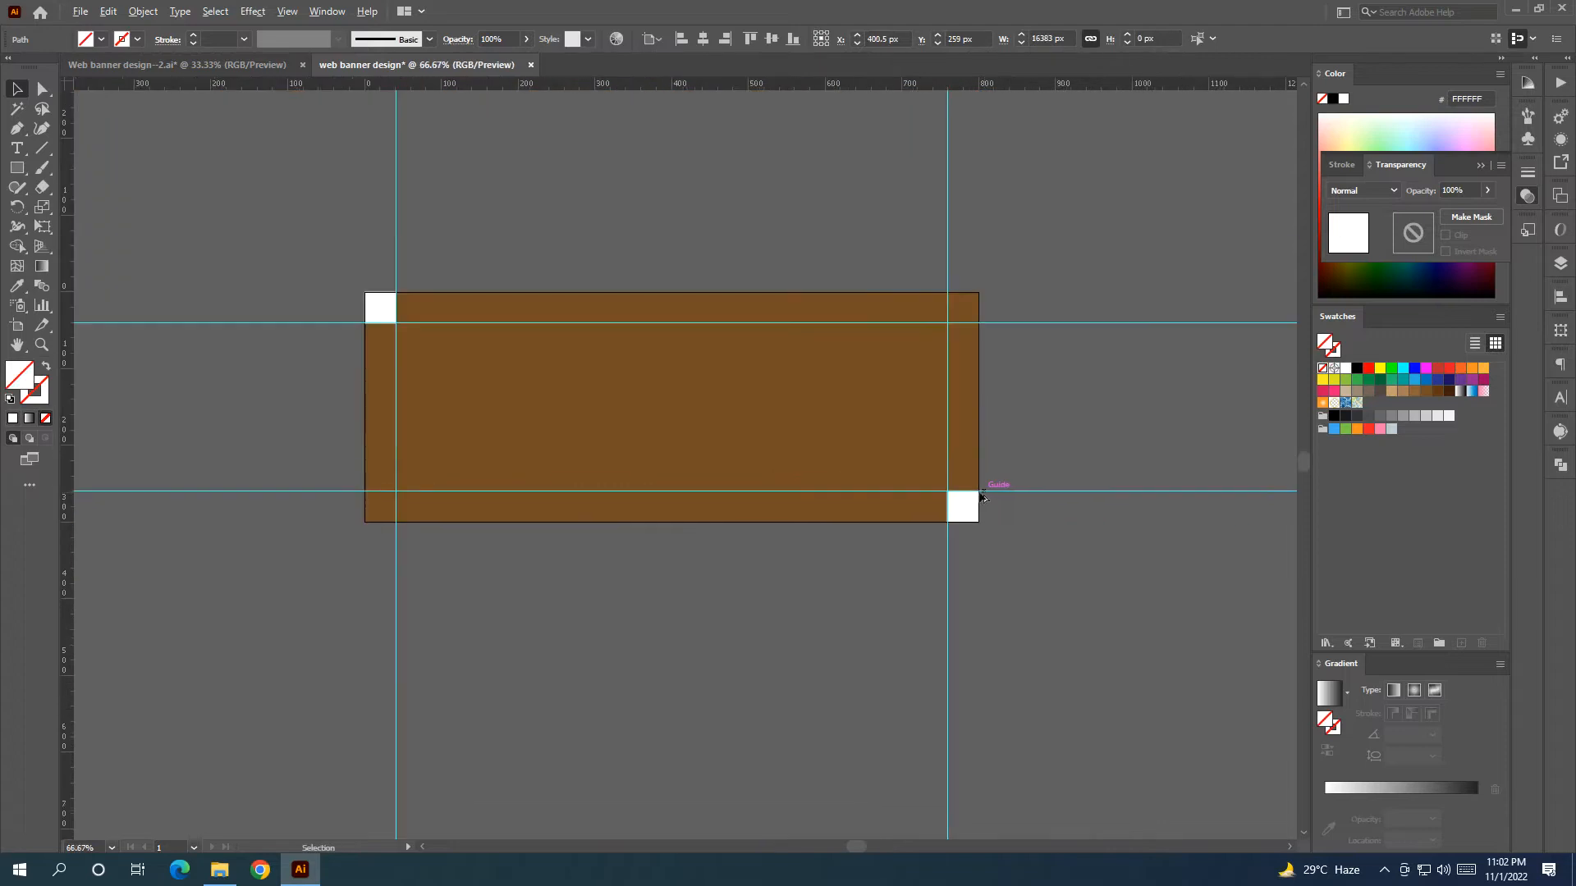
{"action": "left_click", "coordinate": [637, 570]}
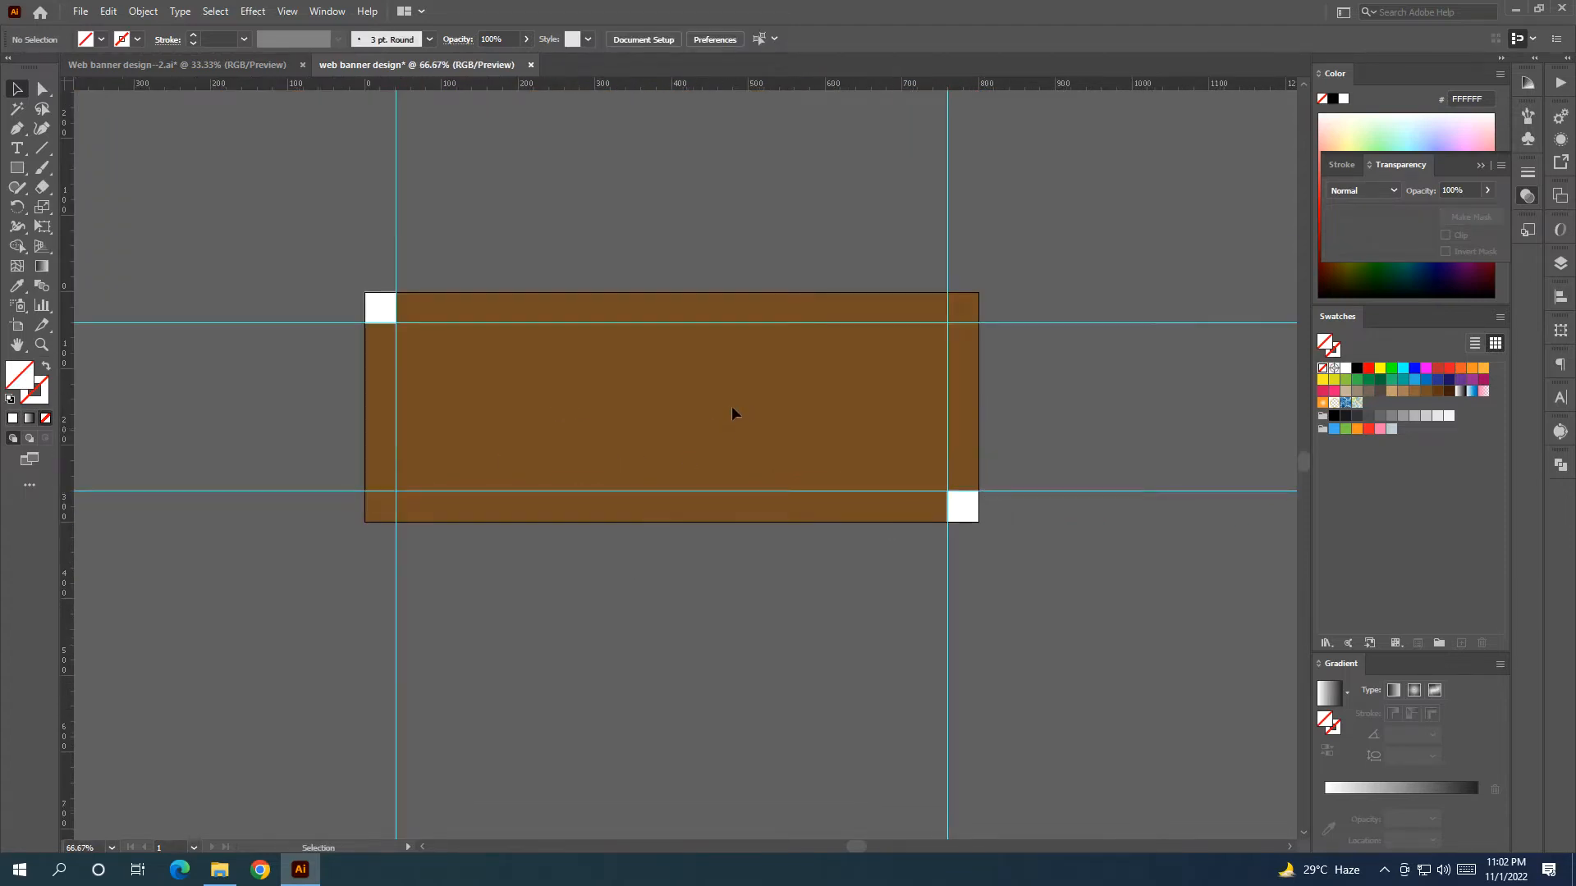
Fill both corner squares with black
{"action": "left_click", "coordinate": [967, 510]}
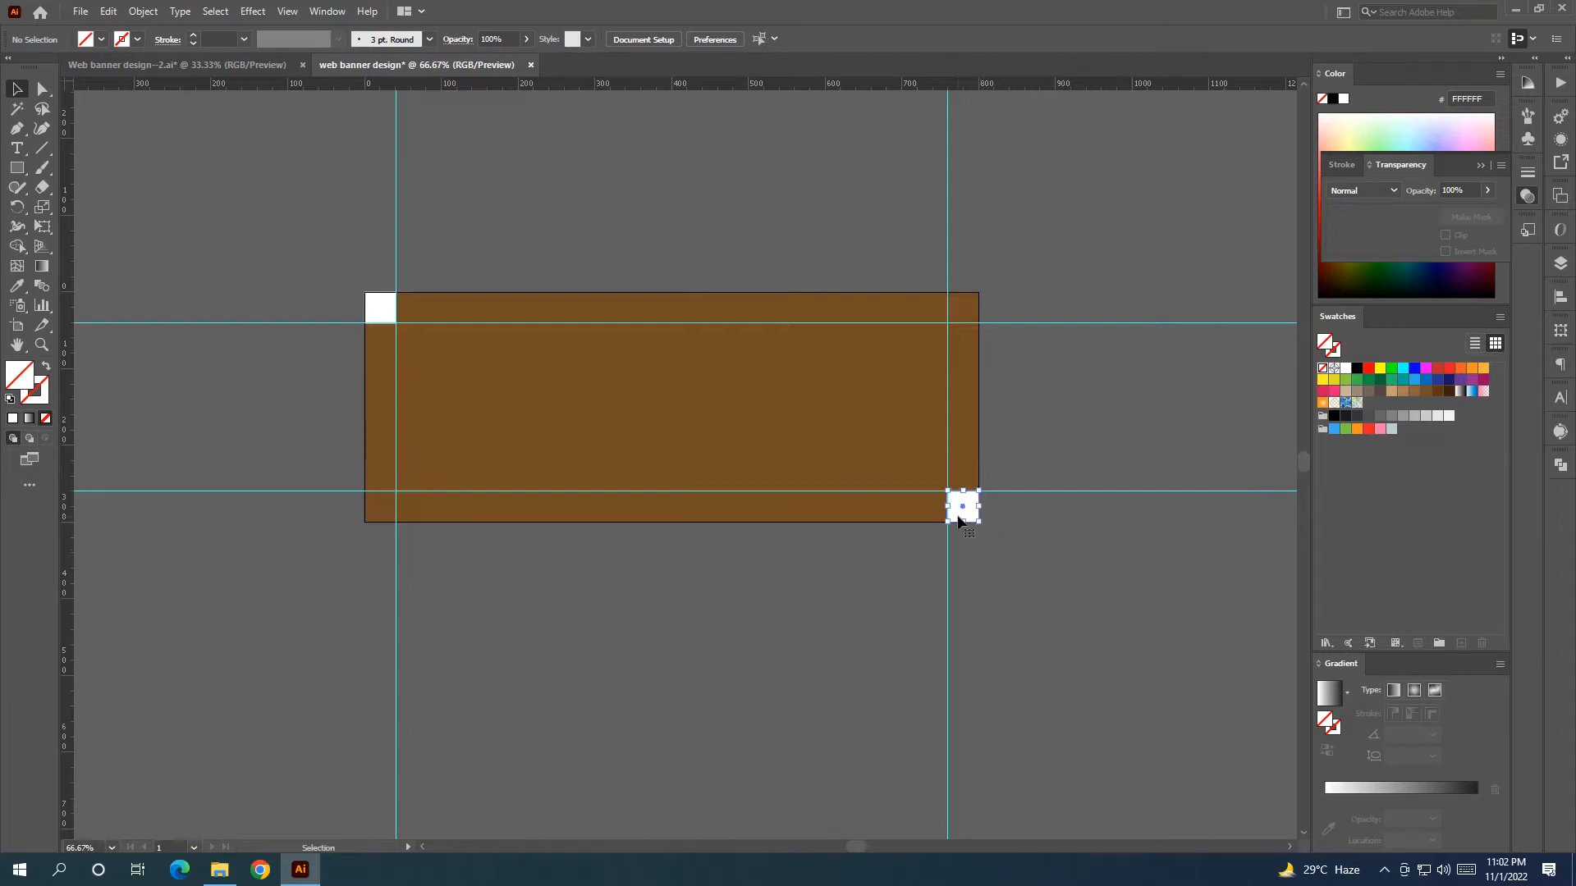
{"action": "left_click", "coordinate": [1357, 368]}
{"action": "left_click", "coordinate": [394, 313]}
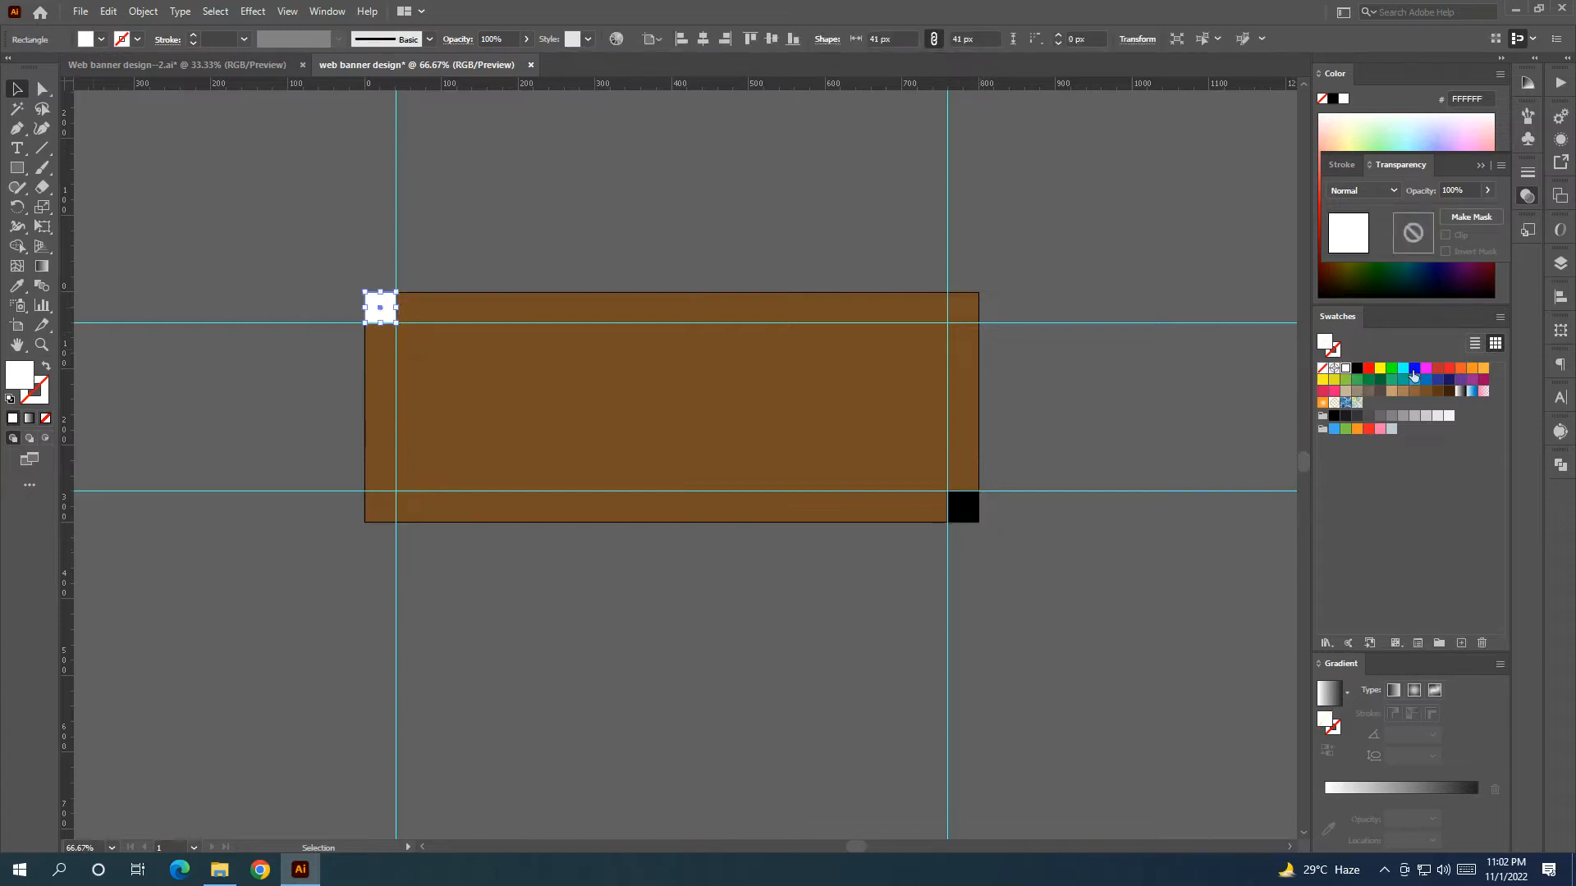
{"action": "left_click", "coordinate": [1358, 369]}
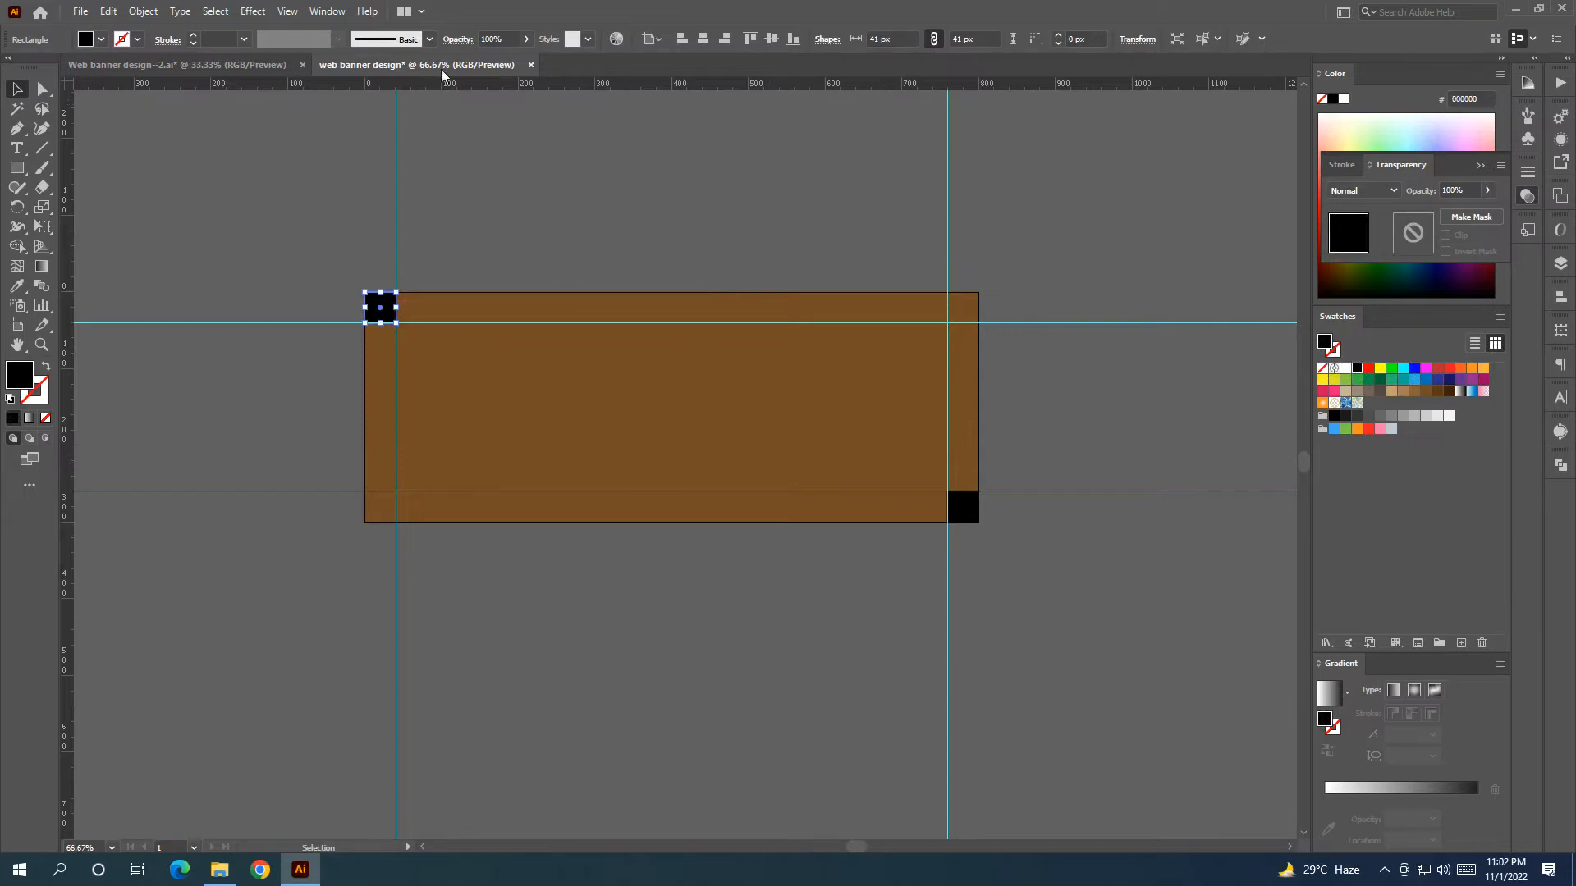
Examine the logo, layout and colour samples of the finished banner in Web banner design--2.ai, then return to the new document
{"action": "left_click", "coordinate": [252, 66]}
{"action": "key", "text": "space"}
{"action": "mouse_move", "coordinate": [791, 548]}
{"action": "left_mouse_down"}
{"action": "mouse_move", "coordinate": [776, 545]}
{"action": "mouse_move", "coordinate": [801, 555]}
{"action": "left_mouse_up"}
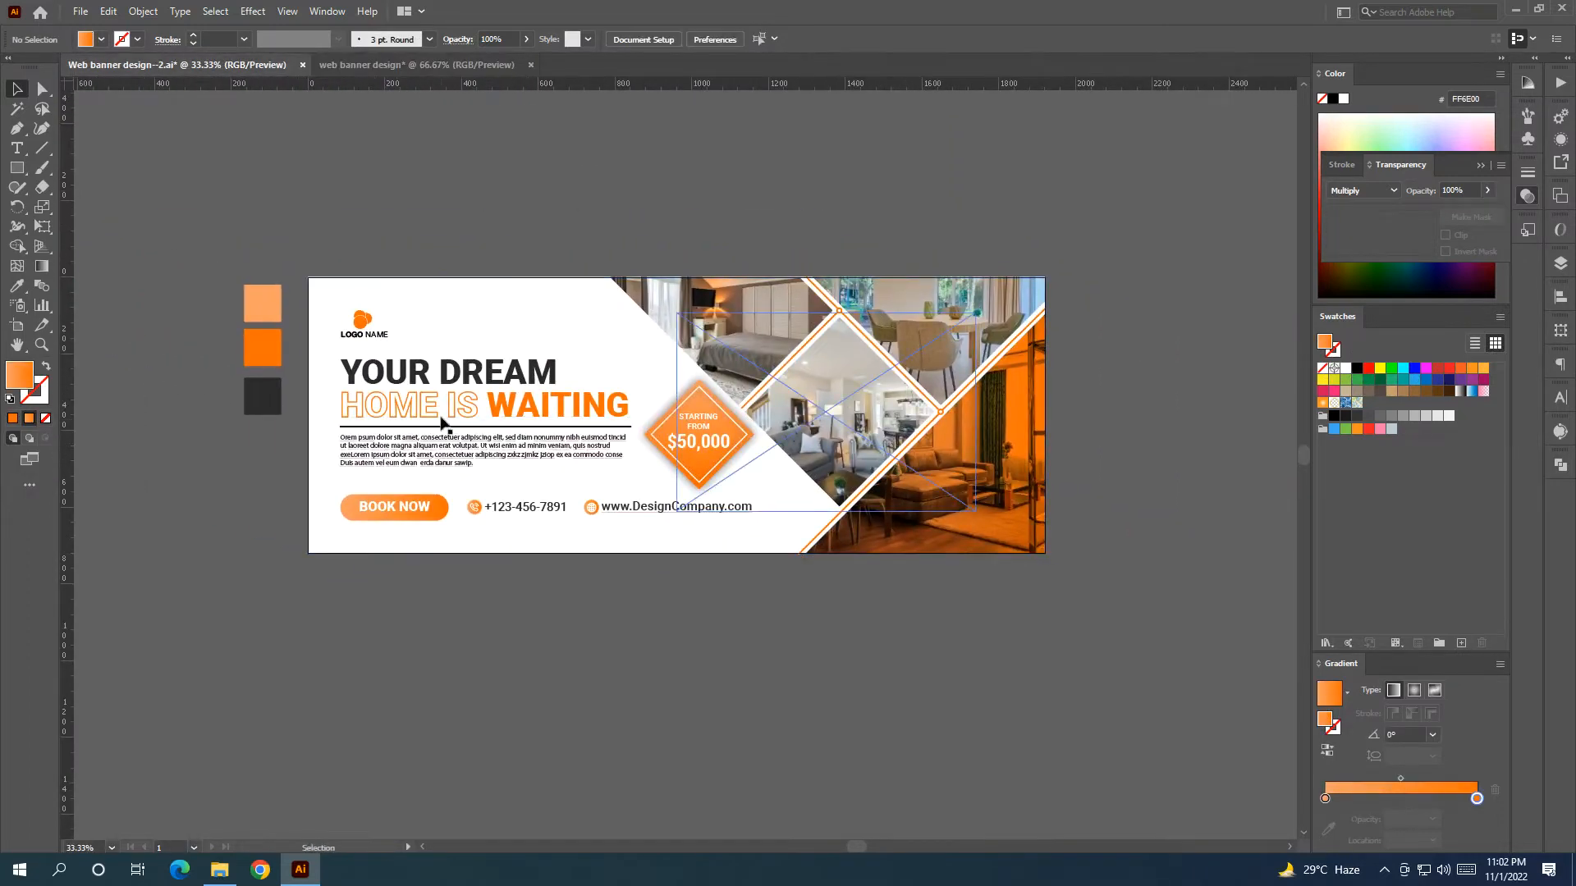
{"action": "left_click", "coordinate": [361, 320]}
{"action": "left_click", "coordinate": [418, 264]}
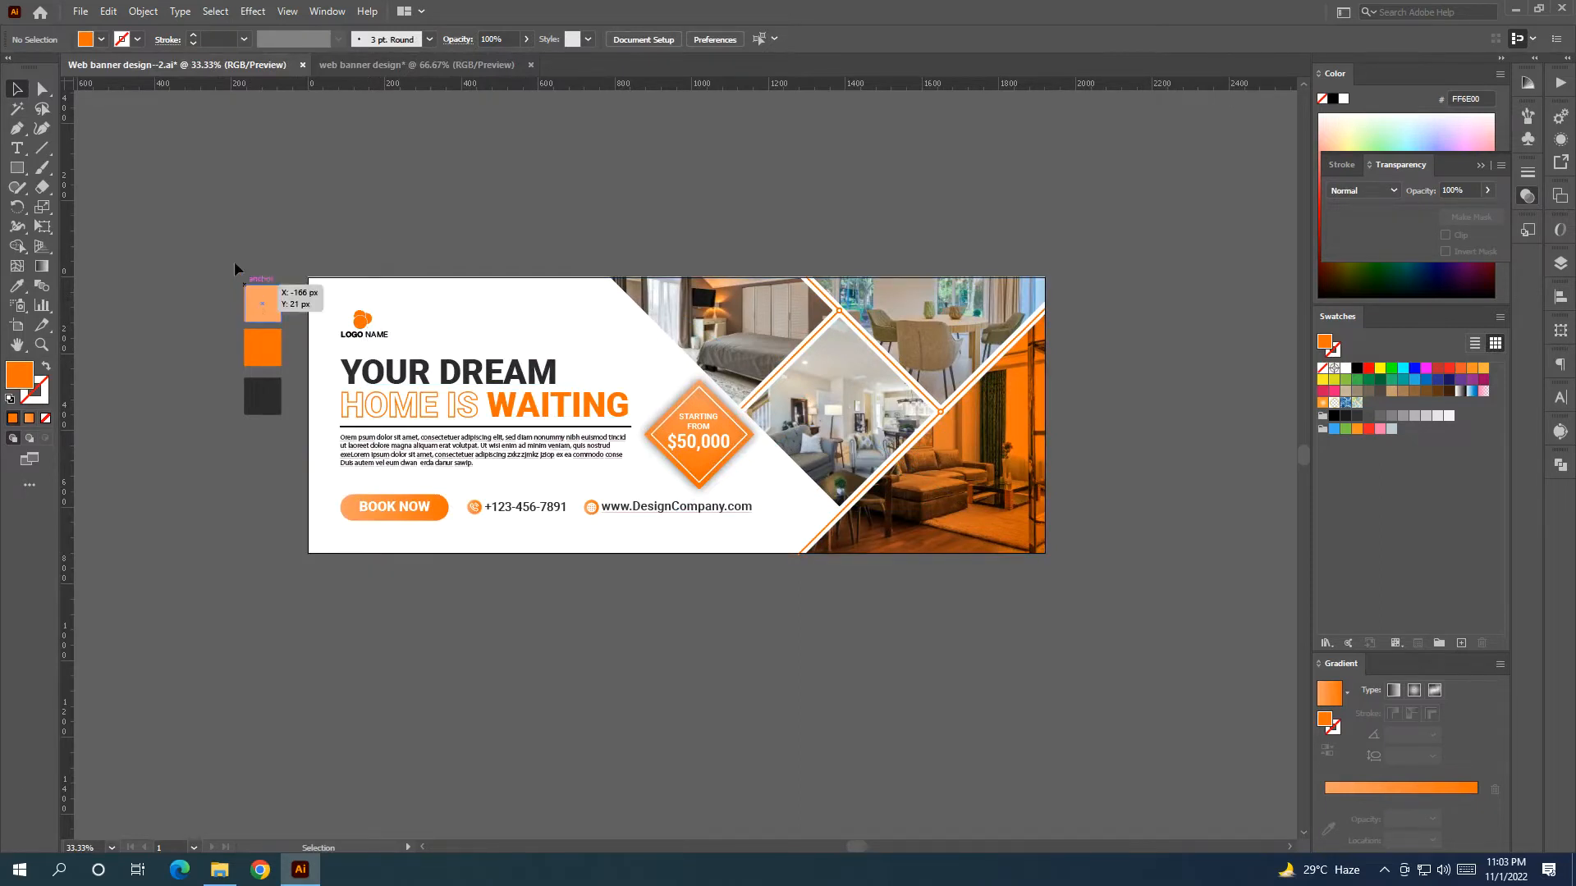
{"action": "left_click_drag", "start_coordinate": [283, 455], "coordinate": [190, 242]}
{"action": "left_click", "coordinate": [190, 247]}
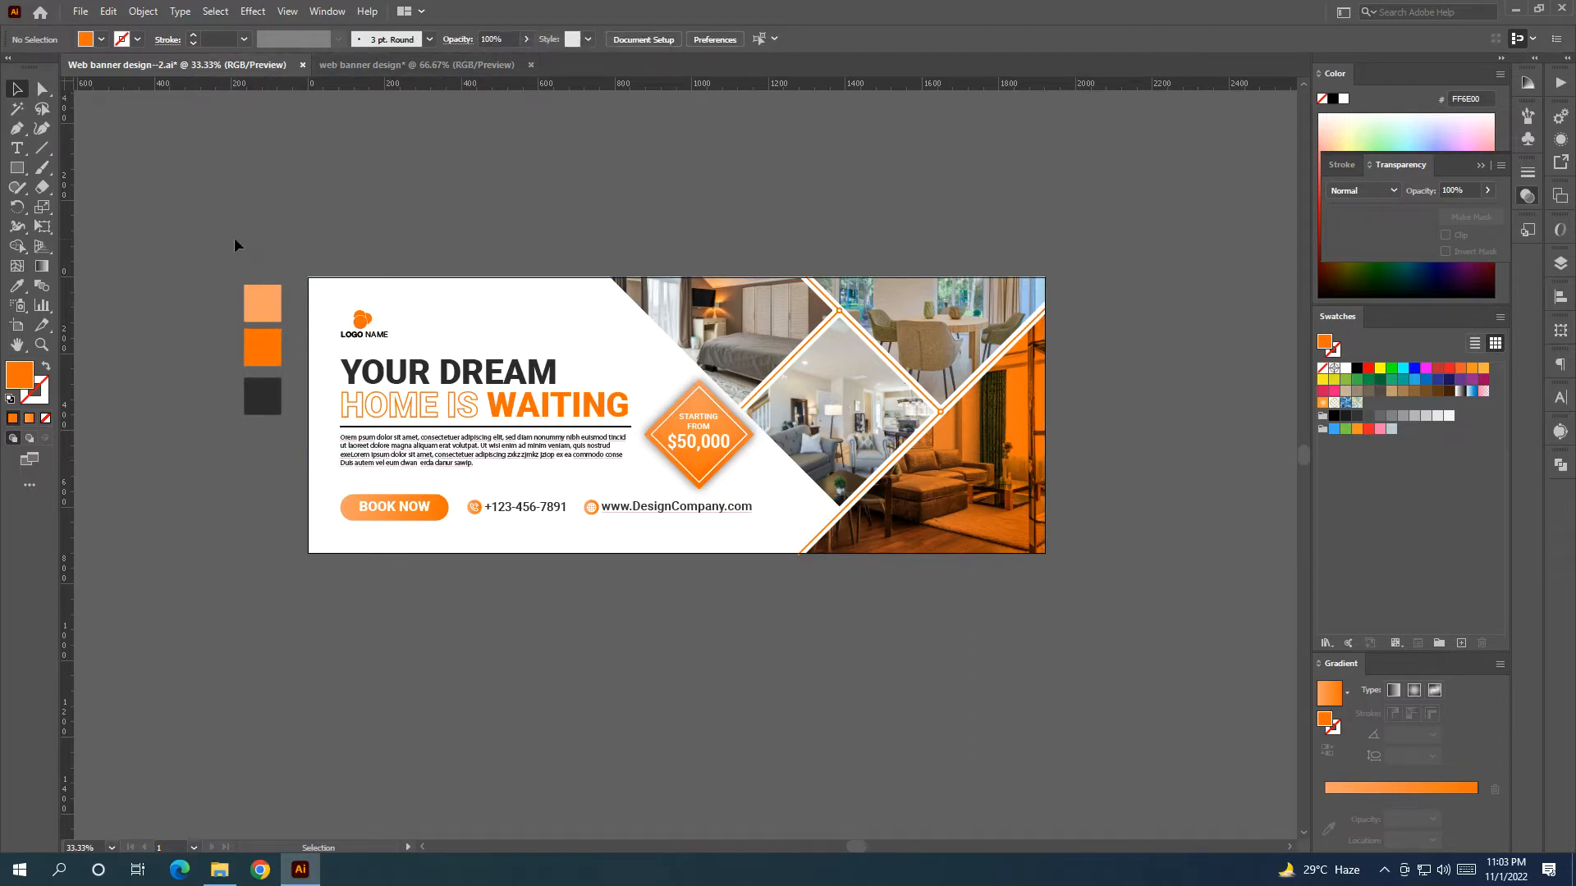
{"action": "left_click", "coordinate": [407, 62]}
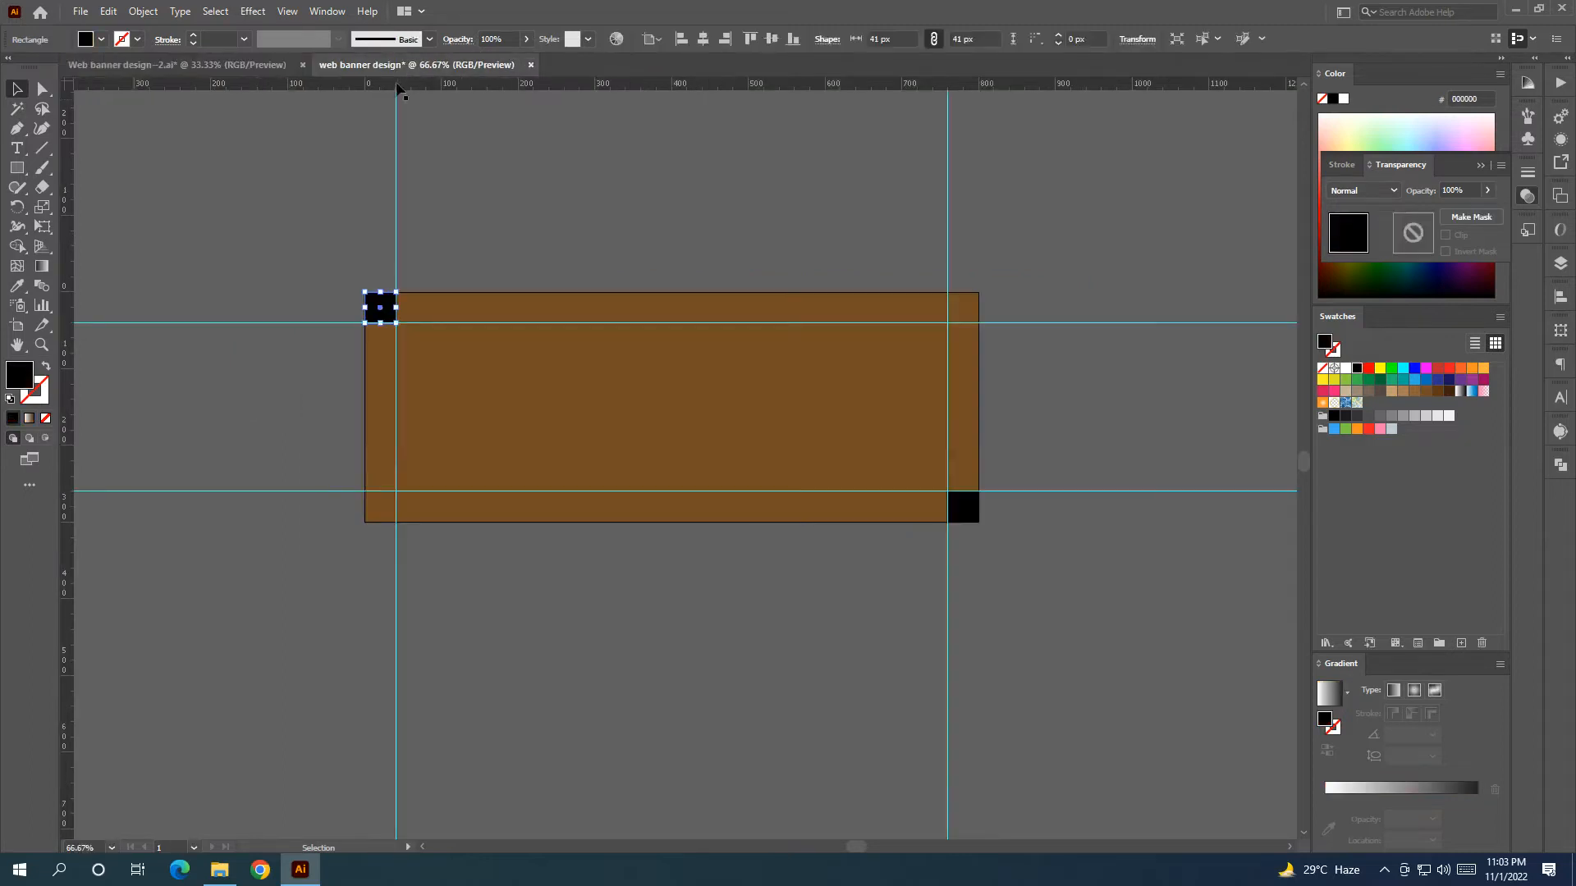
Review the corner squares and margin guides in the new document against the finished reference banner
{"action": "left_click", "coordinate": [375, 306]}
{"action": "left_click", "coordinate": [272, 250]}
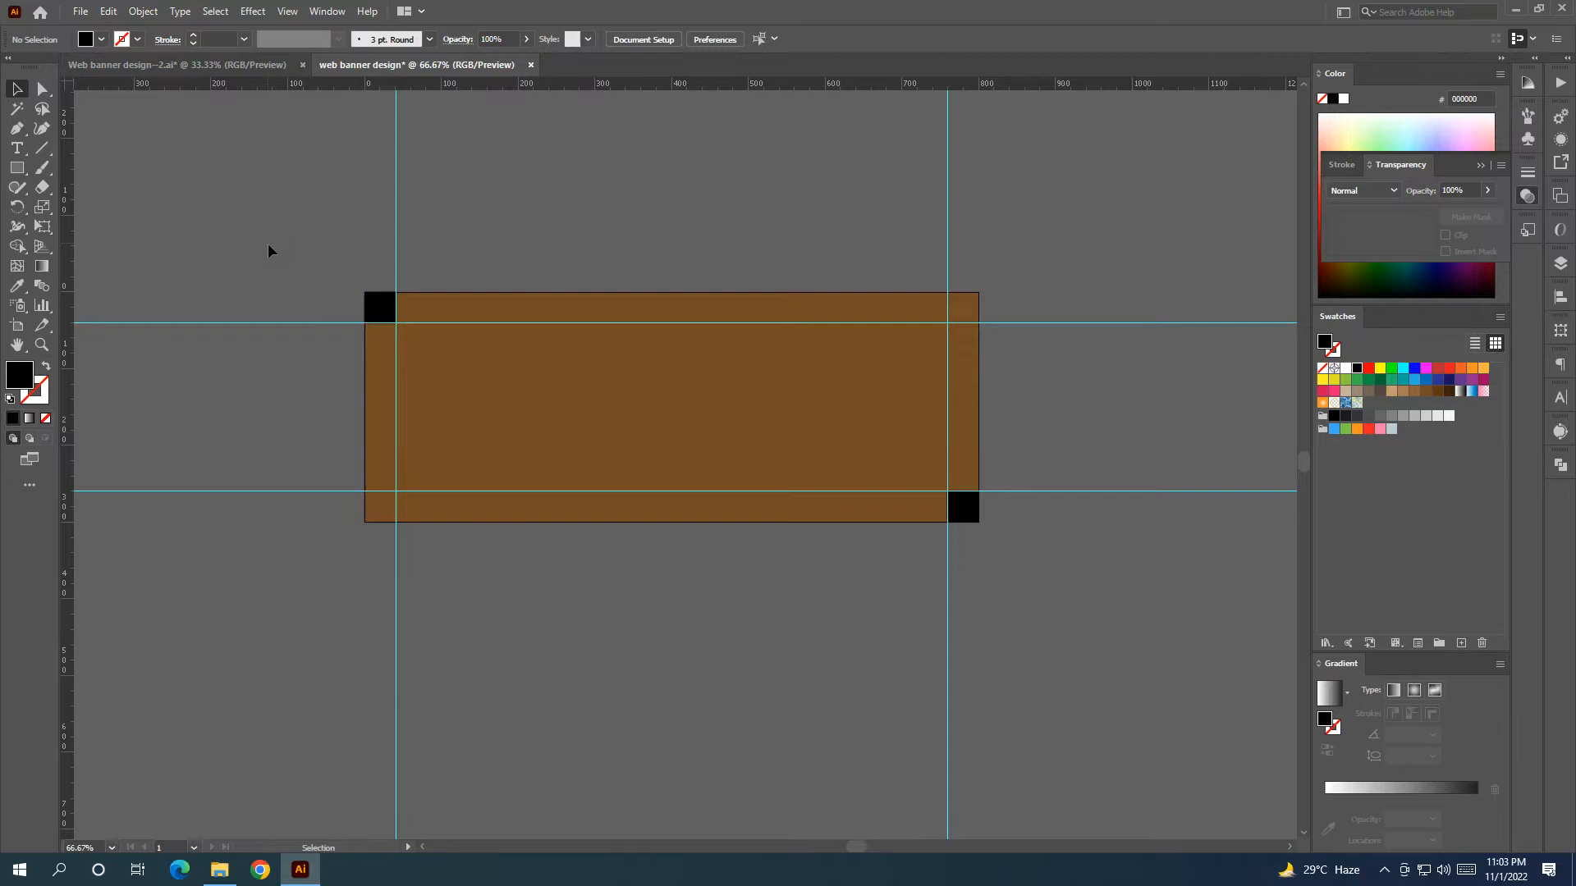
{"action": "key", "text": "ctrl+a"}
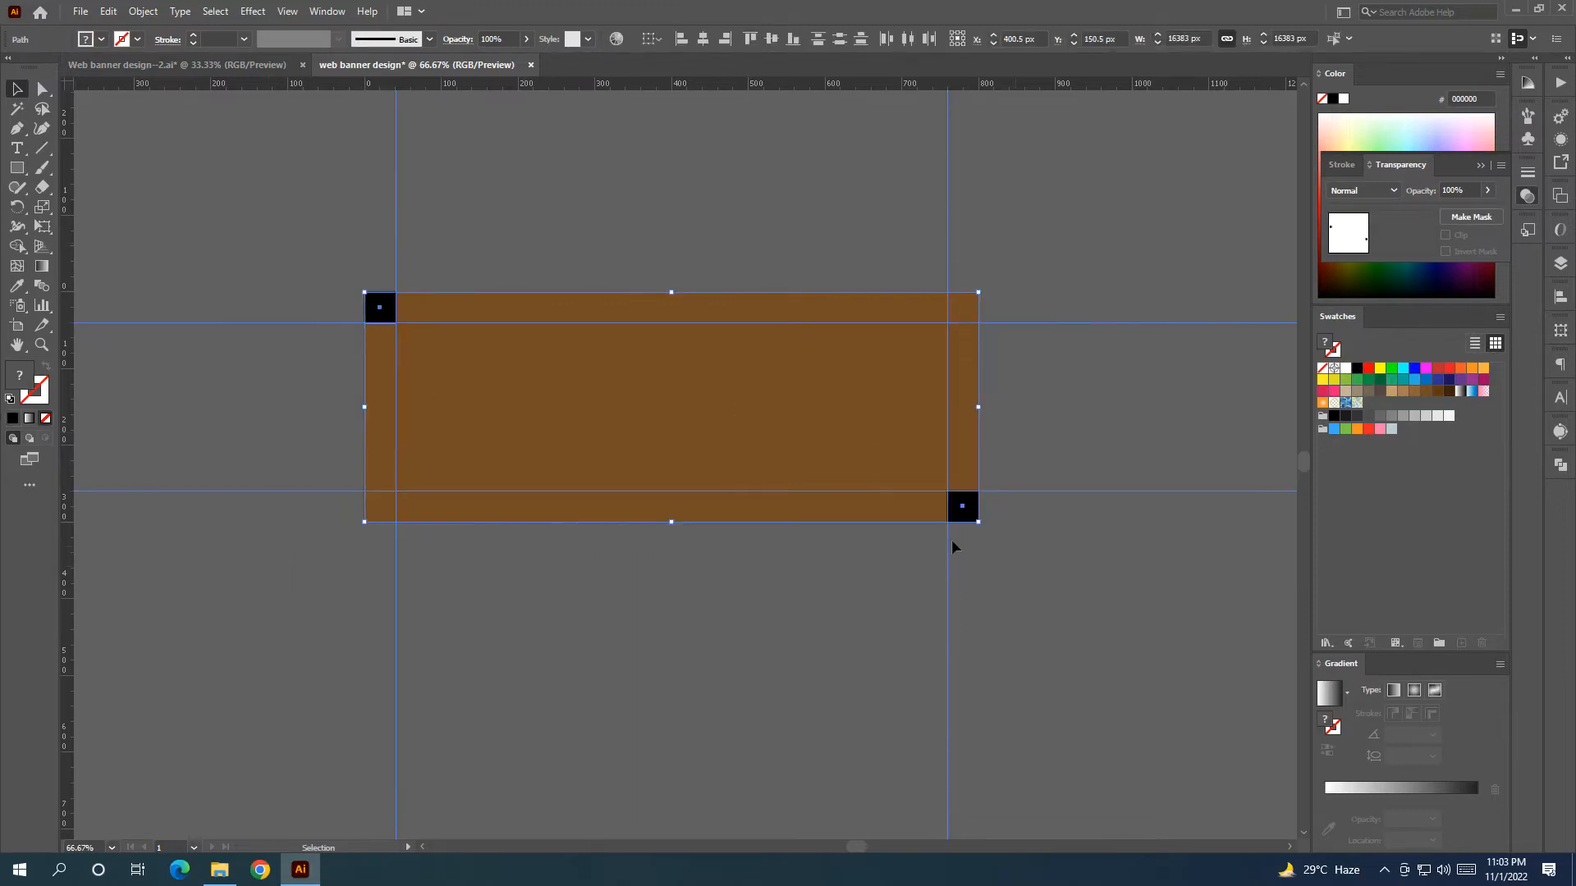
{"action": "left_click", "coordinate": [246, 65]}
{"action": "left_click", "coordinate": [593, 245]}
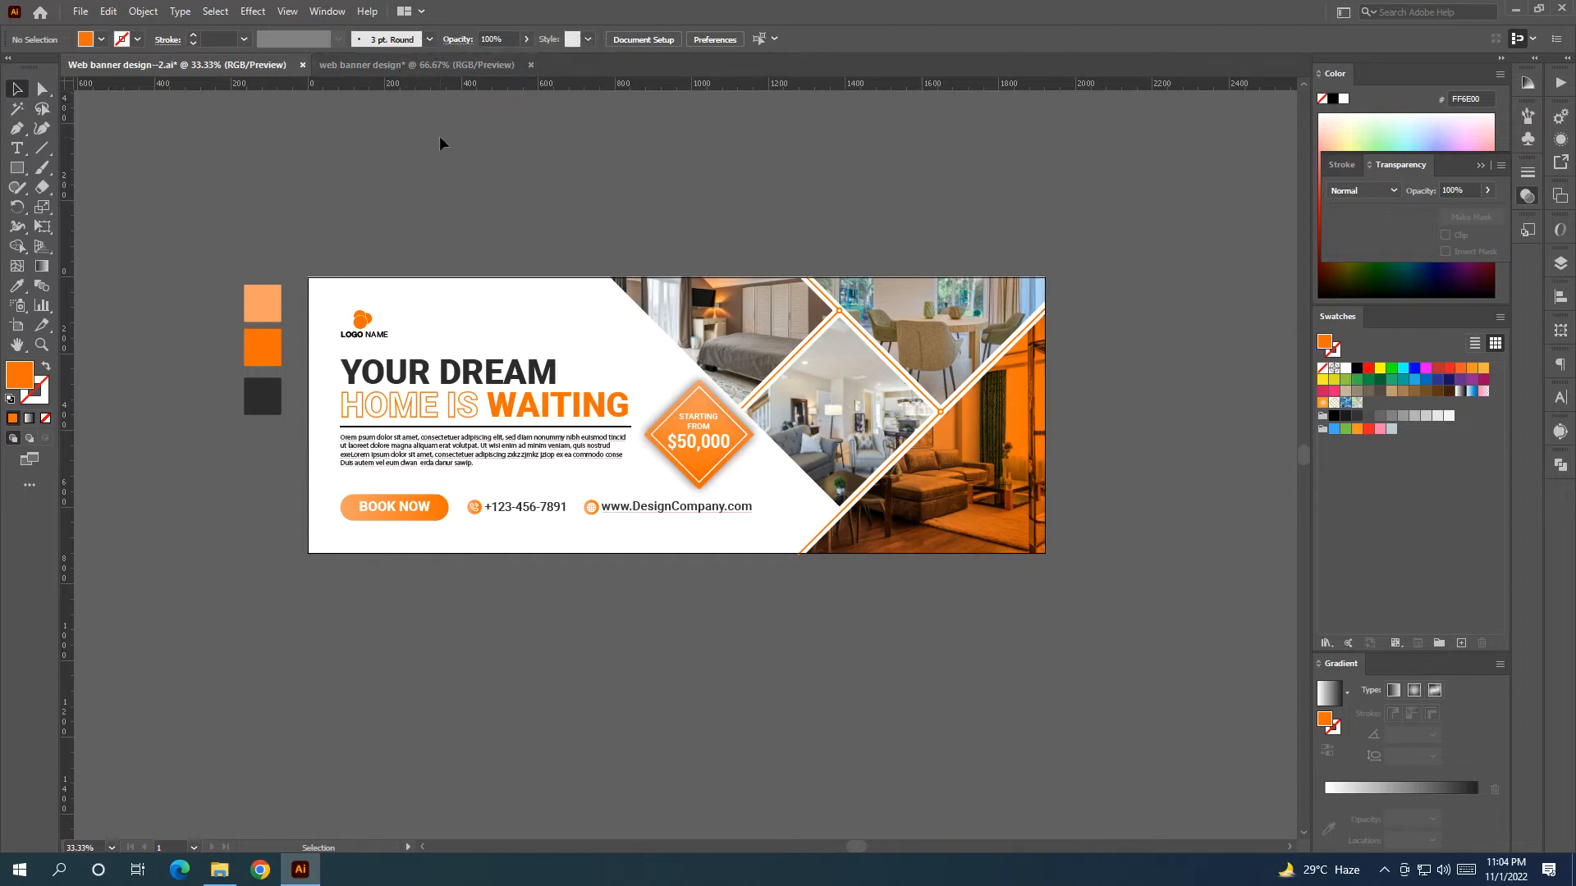
{"action": "left_click", "coordinate": [446, 64]}
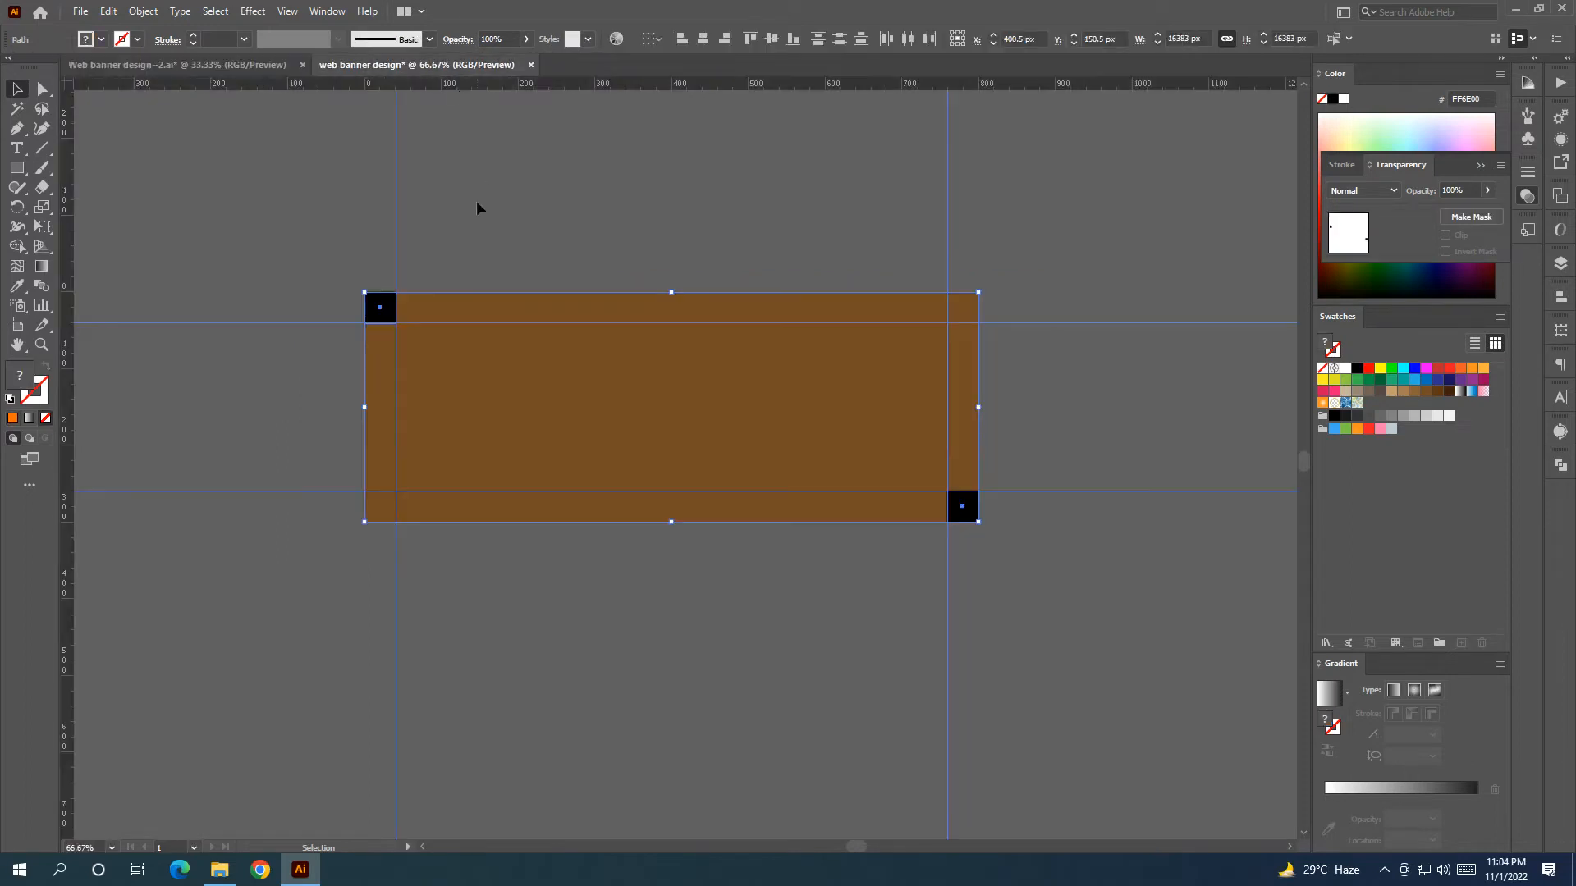
{"action": "left_click", "coordinate": [583, 244]}
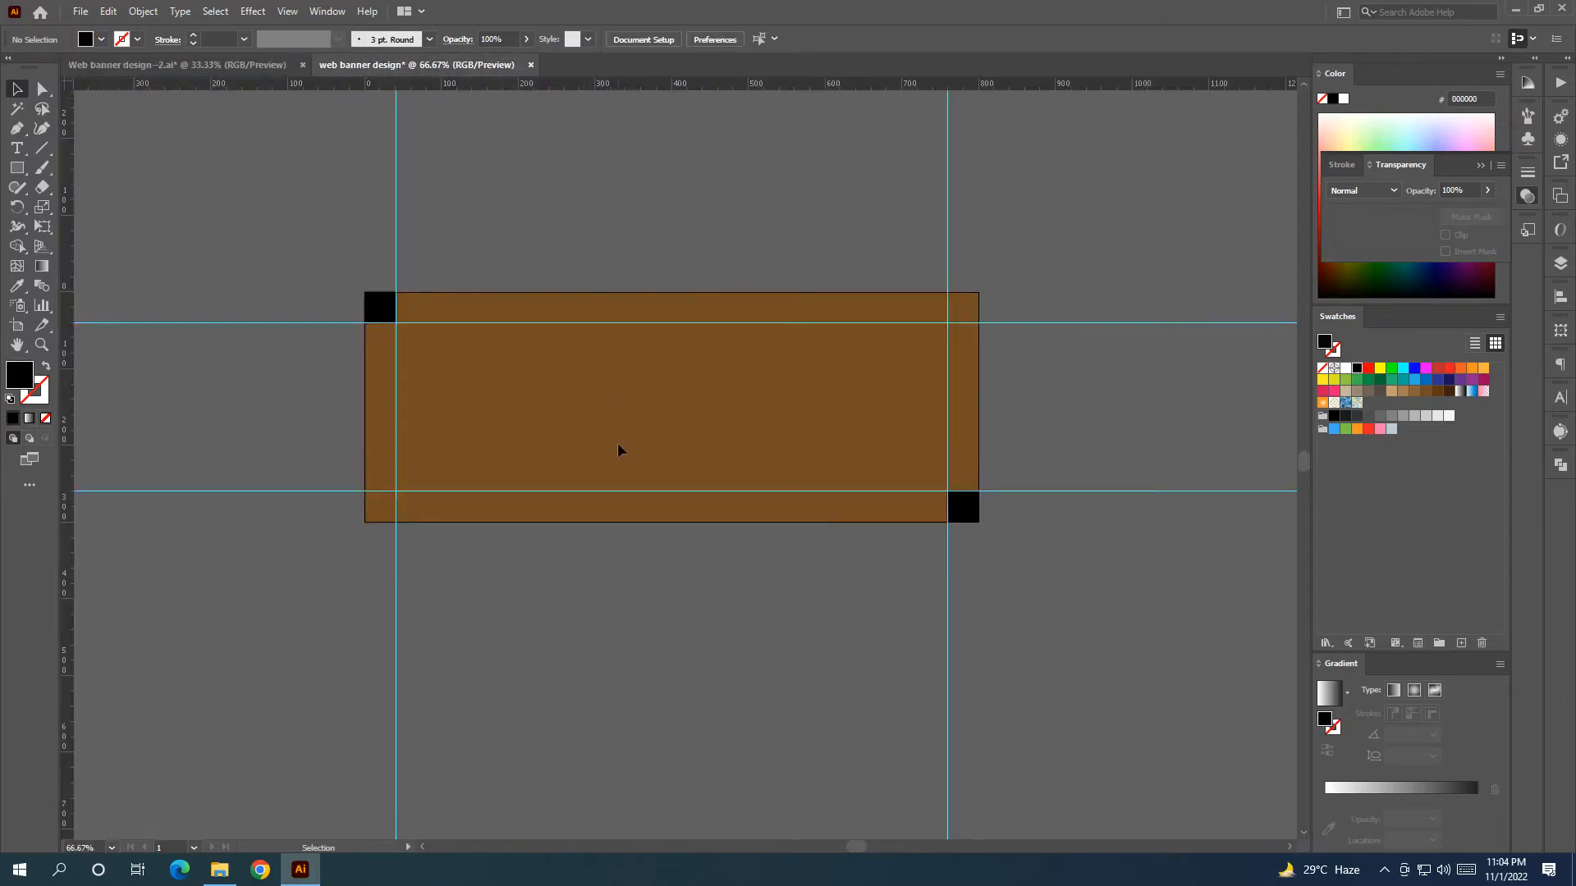
Fill the 800 × 300 px background rectangle with white and deselect it
{"action": "left_click", "coordinate": [591, 366]}
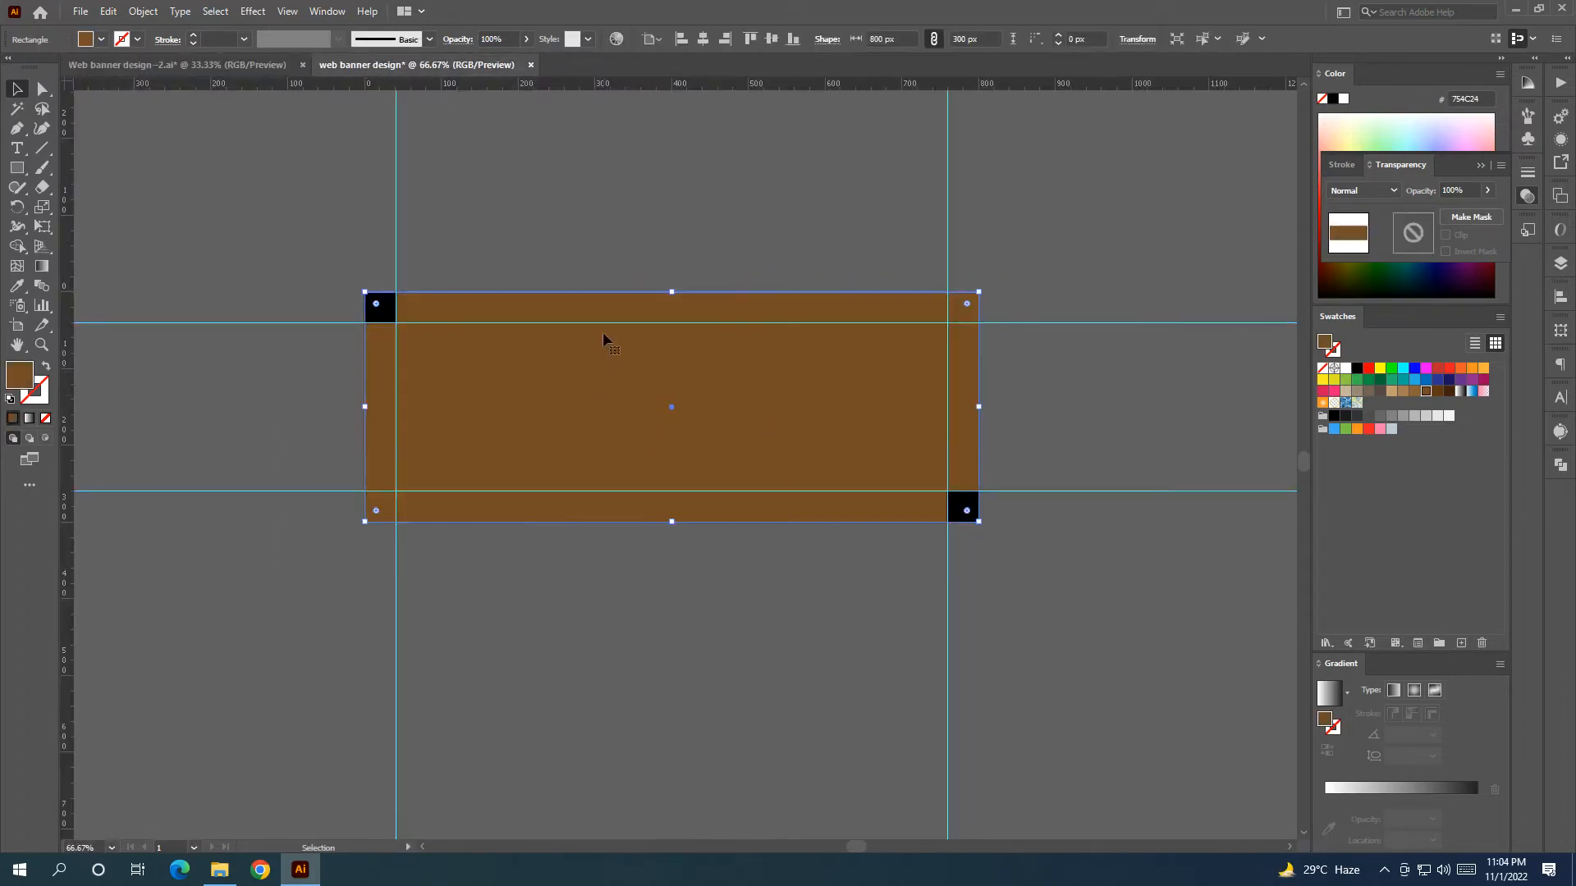
{"action": "left_click", "coordinate": [1345, 369]}
{"action": "left_click", "coordinate": [877, 255]}
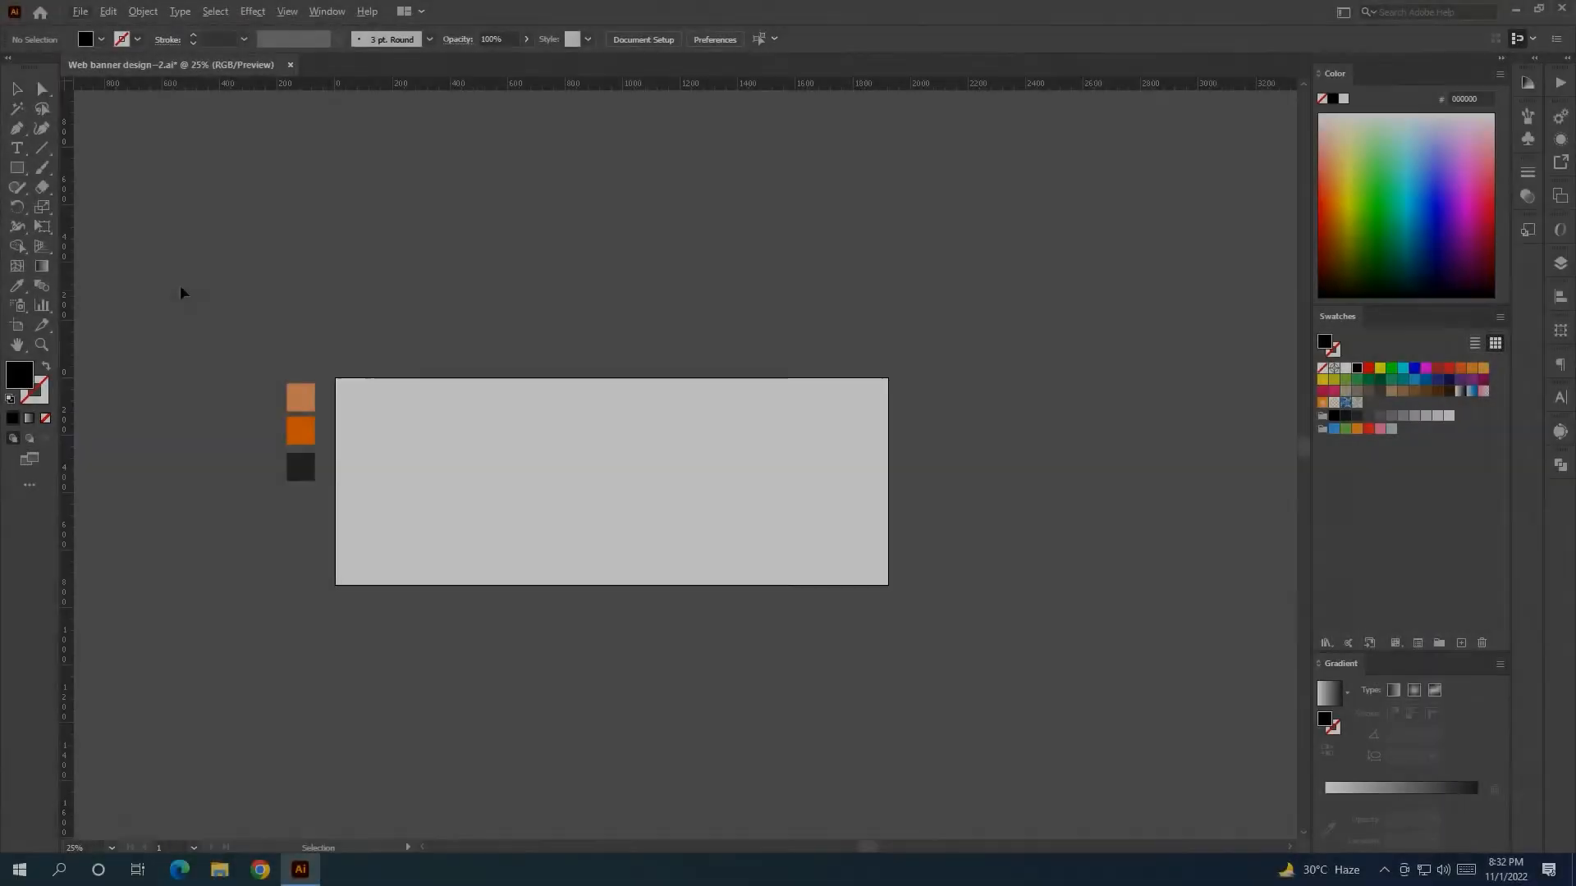
Draw a black square, rotate it 45° into a diamond, and centre it horizontally and vertically on the artboard
{"action": "left_click", "coordinate": [16, 168]}
{"action": "left_click_drag", "start_coordinate": [612, 481], "coordinate": [655, 532]}
{"action": "key", "text": "v"}
{"action": "left_click_drag", "start_coordinate": [665, 424], "coordinate": [653, 481]}
{"action": "left_click", "coordinate": [776, 510]}
{"action": "scroll", "coordinate": [668, 638], "scroll_direction": "up", "scroll_amount": 1}
{"action": "left_click", "coordinate": [703, 38]}
{"action": "left_click", "coordinate": [770, 39]}
Size the diamond to about 348 × 348 px and place it right of the artboard's centre
{"action": "left_click", "coordinate": [658, 399]}
{"action": "left_click_drag", "start_coordinate": [658, 401], "coordinate": [779, 437]}
{"action": "left_click", "coordinate": [800, 637]}
{"action": "left_click_drag", "start_coordinate": [800, 636], "coordinate": [774, 652]}
Duplicate the diamond into a diagonal row of three with narrow gaps and shift the row up and left
{"action": "left_click_drag", "start_coordinate": [696, 457], "coordinate": [792, 565]}
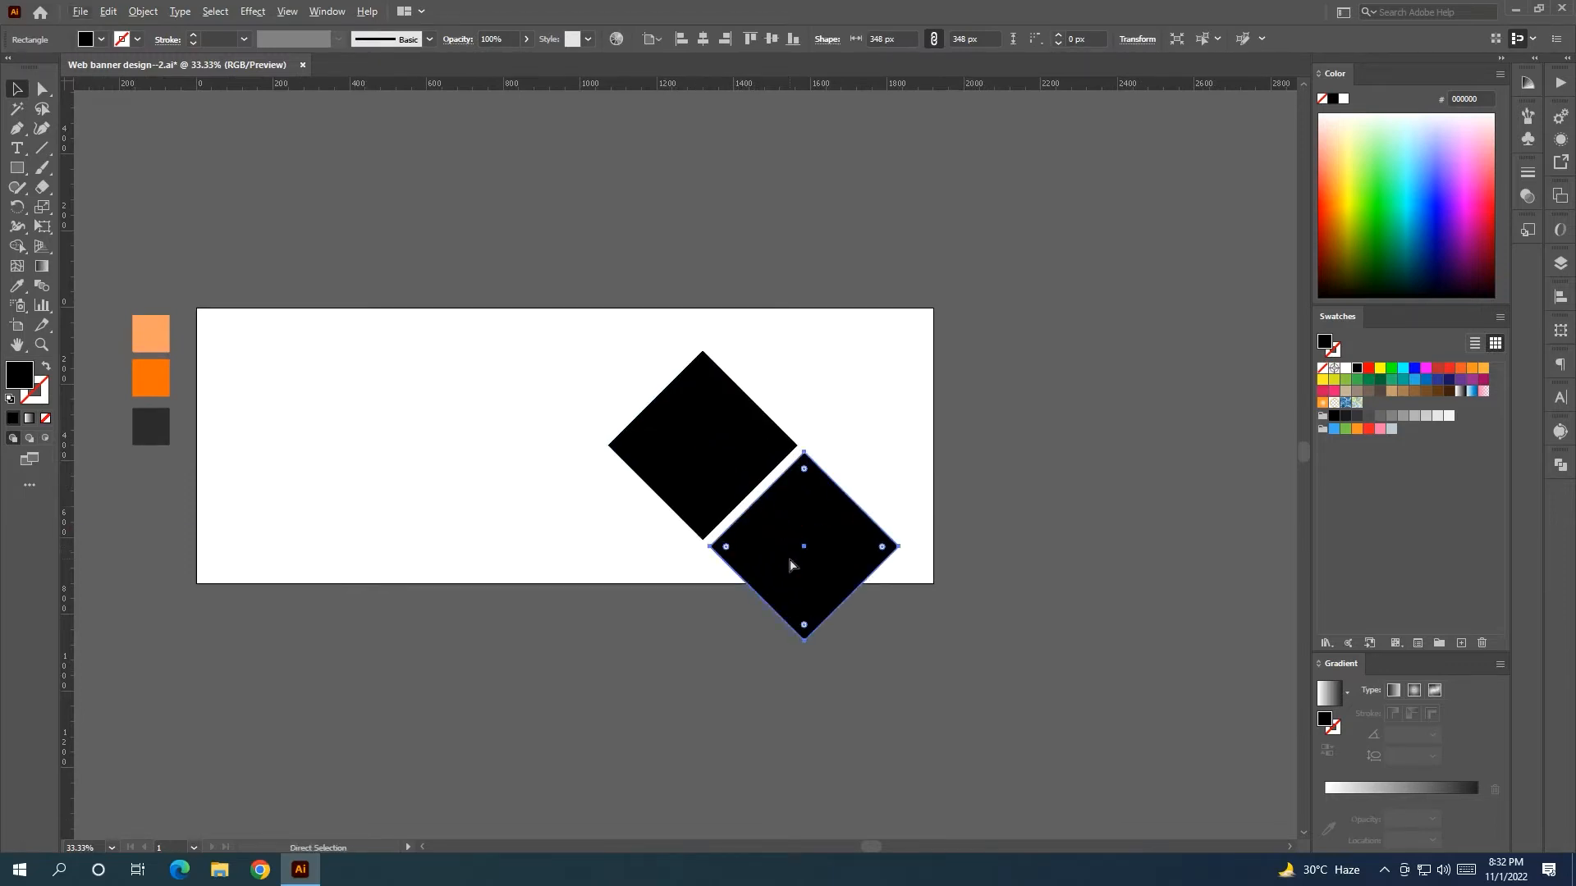
{"action": "key", "text": "ctrl+d"}
{"action": "left_click_drag", "start_coordinate": [1036, 703], "coordinate": [636, 322]}
{"action": "left_click_drag", "start_coordinate": [727, 433], "coordinate": [622, 329]}
Stretch the lower-right diamond into a long diagonal rectangle that extends beyond the artboard's right and bottom edges
{"action": "left_click", "coordinate": [802, 552]}
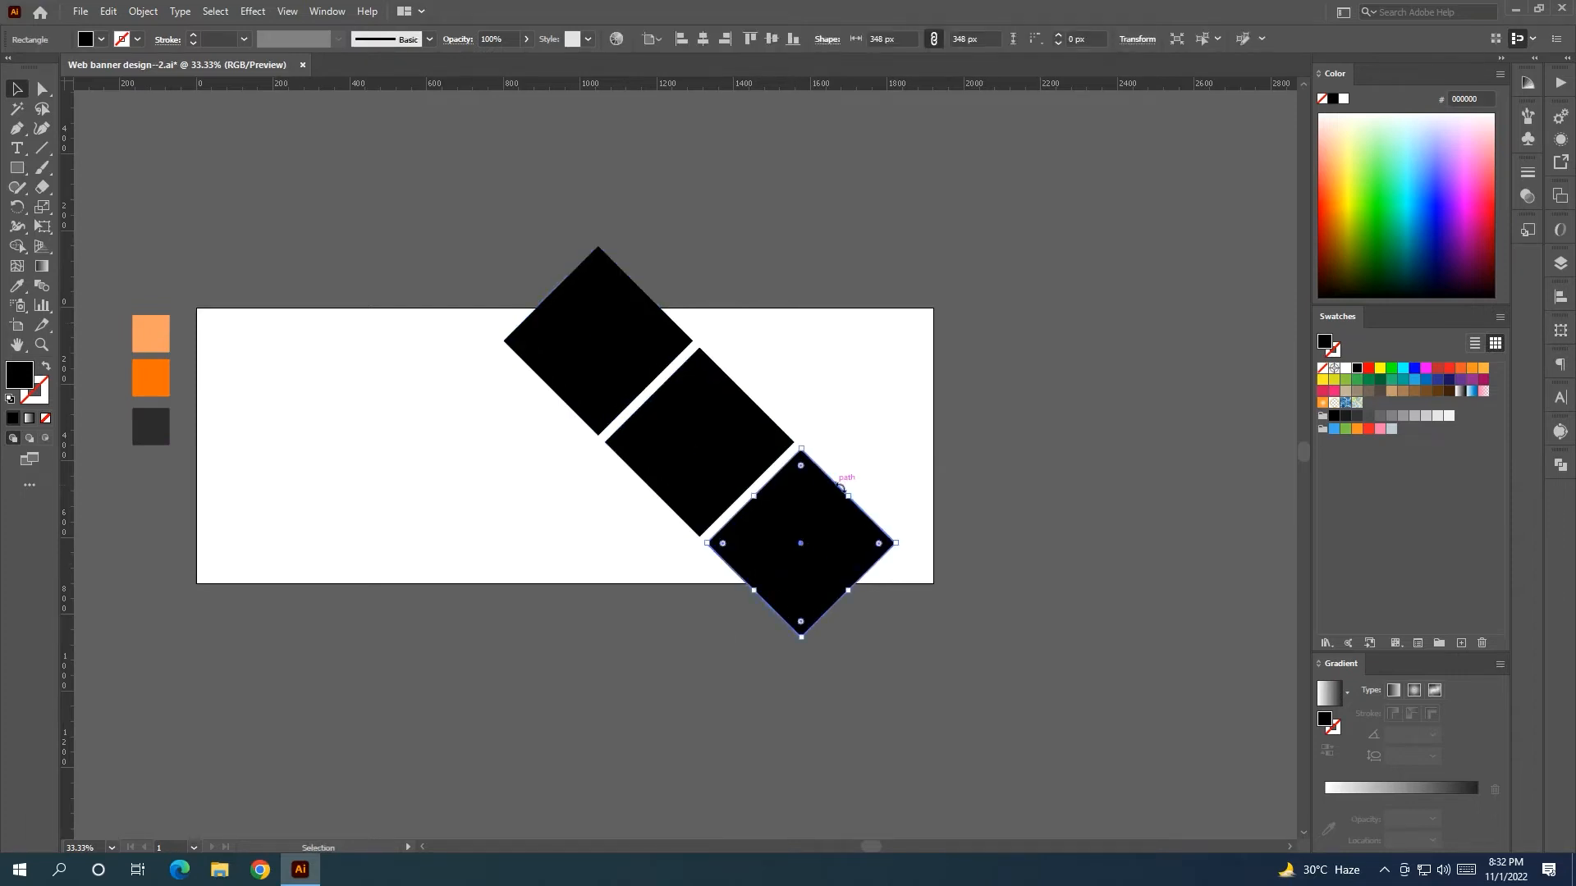
{"action": "left_click_drag", "start_coordinate": [851, 496], "coordinate": [1006, 360]}
{"action": "left_click_drag", "start_coordinate": [849, 591], "coordinate": [896, 632]}
{"action": "left_click", "coordinate": [1042, 654]}
Copy the middle diamond up and to the right, and enlarge the copy past the artboard's top edge
{"action": "scroll", "coordinate": [859, 563], "scroll_direction": "up", "scroll_amount": 2}
{"action": "left_click_drag", "start_coordinate": [722, 489], "coordinate": [834, 383]}
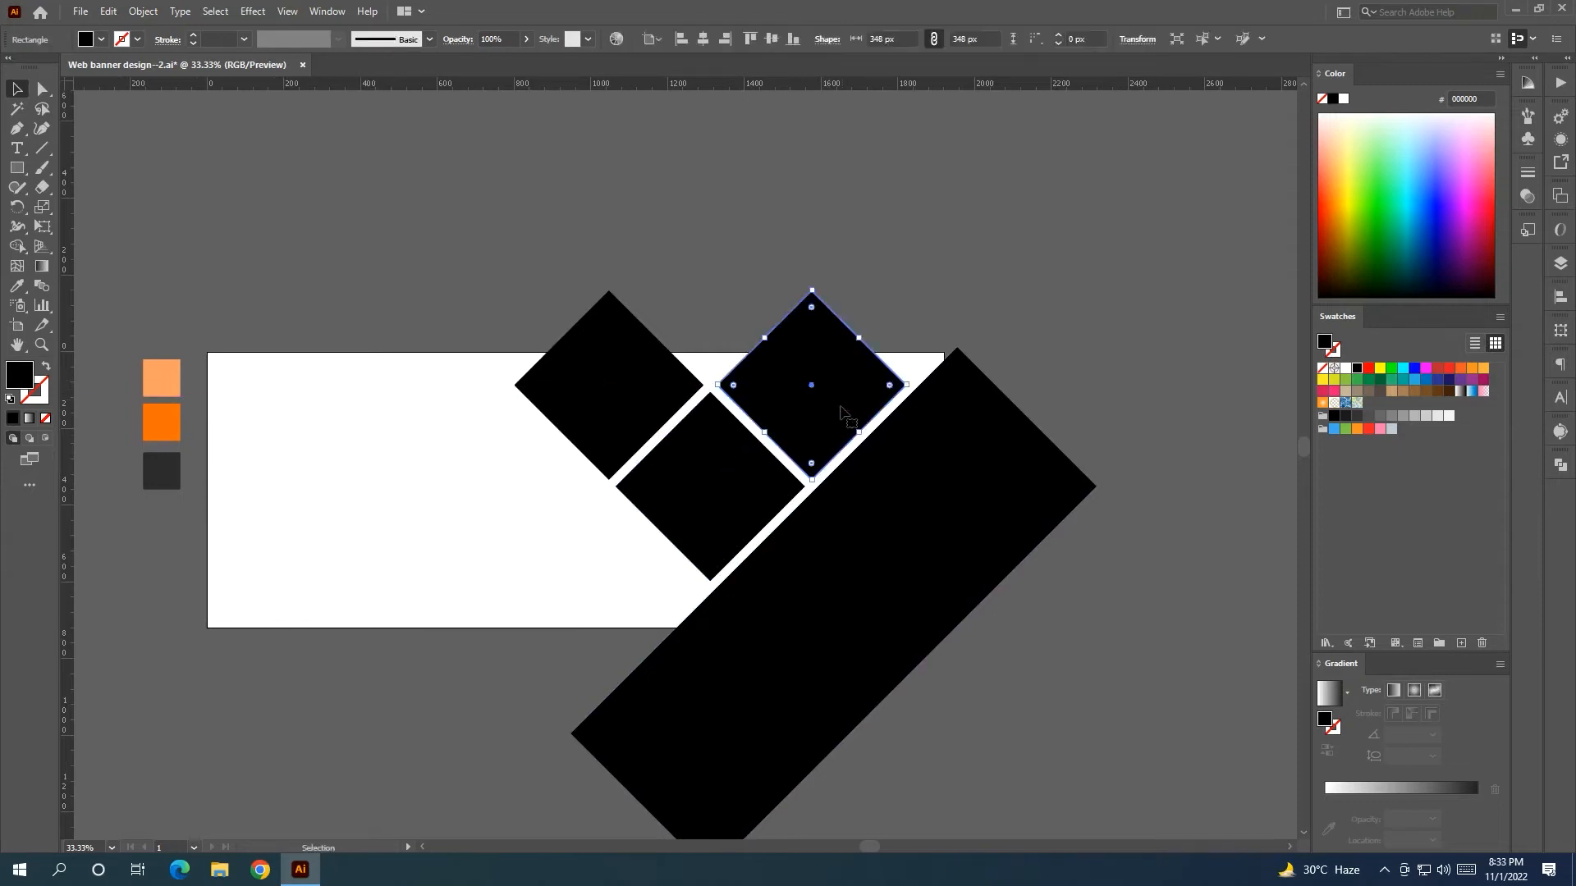
{"action": "left_click_drag", "start_coordinate": [762, 338], "coordinate": [697, 270]}
{"action": "left_click_drag", "start_coordinate": [825, 304], "coordinate": [895, 242]}
{"action": "left_click", "coordinate": [1008, 280]}
Stretch the upper-left diamond outward so it extends further beyond the artboard's top edge
{"action": "mouse_move", "coordinate": [551, 344]}
{"action": "left_mouse_down"}
{"action": "mouse_move", "coordinate": [566, 367]}
{"action": "mouse_move", "coordinate": [537, 319]}
{"action": "left_mouse_up"}
{"action": "left_click", "coordinate": [569, 368]}
{"action": "left_click", "coordinate": [513, 274]}
Place a spare copy of the middle diamond outside the artboard, beyond its upper-right corner
{"action": "left_click_drag", "start_coordinate": [756, 500], "coordinate": [1160, 316]}
{"action": "left_click", "coordinate": [1191, 588]}
{"action": "left_click_drag", "start_coordinate": [848, 659], "coordinate": [840, 582]}
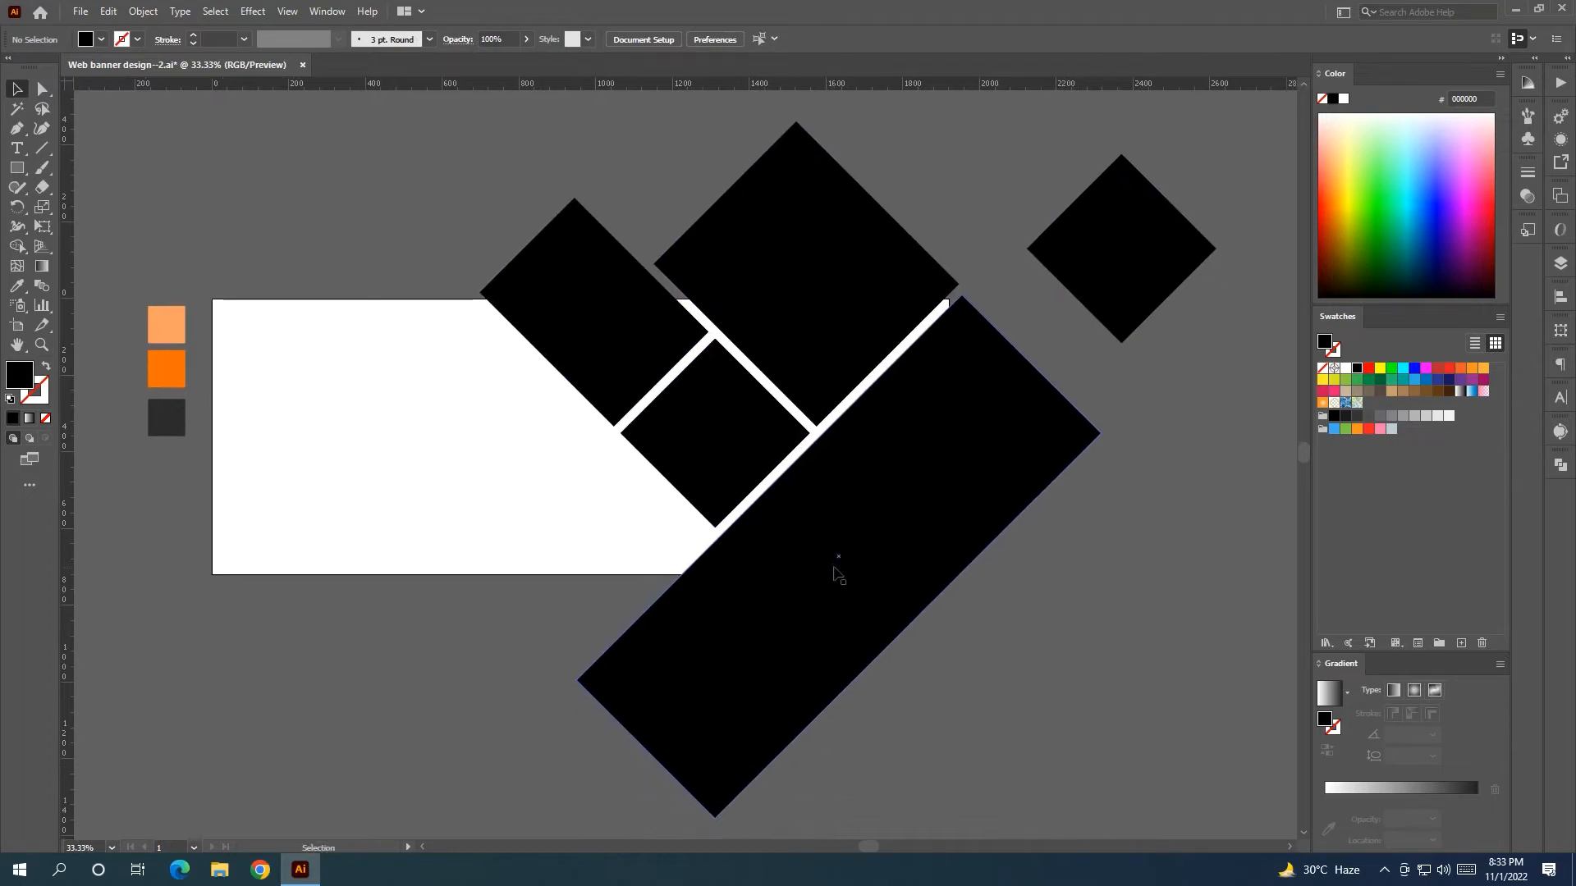
{"action": "scroll", "coordinate": [850, 561], "scroll_direction": "down", "scroll_amount": 1}
{"action": "left_click_drag", "start_coordinate": [934, 599], "coordinate": [897, 611]}
Select the four shapes overlapping the artboard and move them together slightly to the right
{"action": "left_click", "coordinate": [17, 168]}
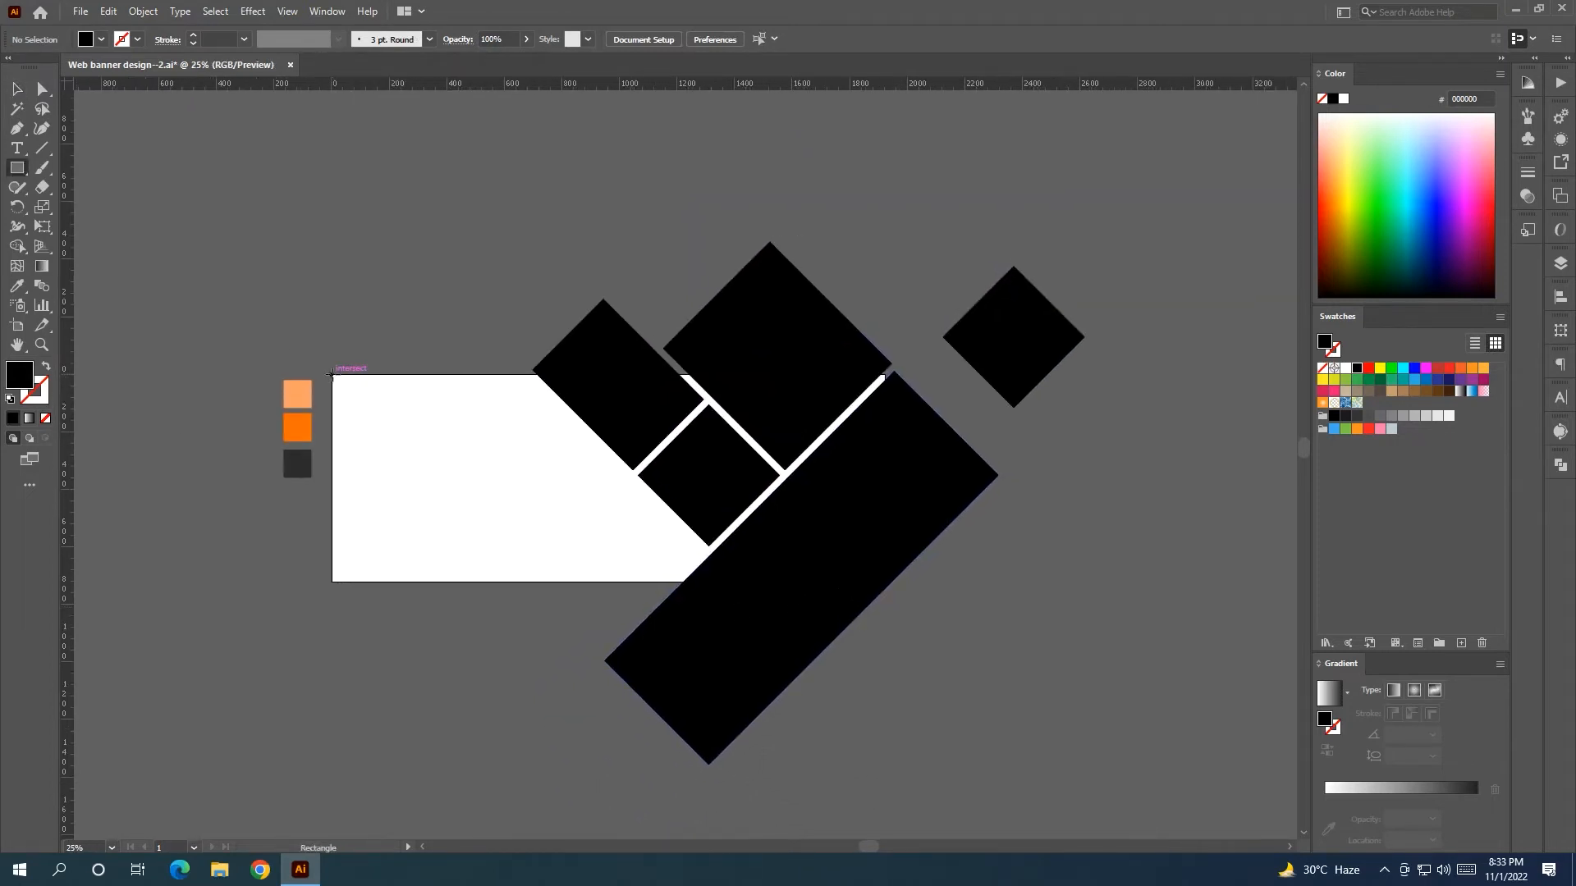
{"action": "key", "text": "v"}
{"action": "left_click", "coordinate": [606, 353]}
{"action": "left_click", "coordinate": [766, 363], "text": "shift"}
{"action": "left_click", "coordinate": [735, 466], "text": "shift"}
{"action": "left_click", "coordinate": [813, 538], "text": "shift"}
{"action": "left_click_drag", "start_coordinate": [814, 542], "coordinate": [835, 535]}
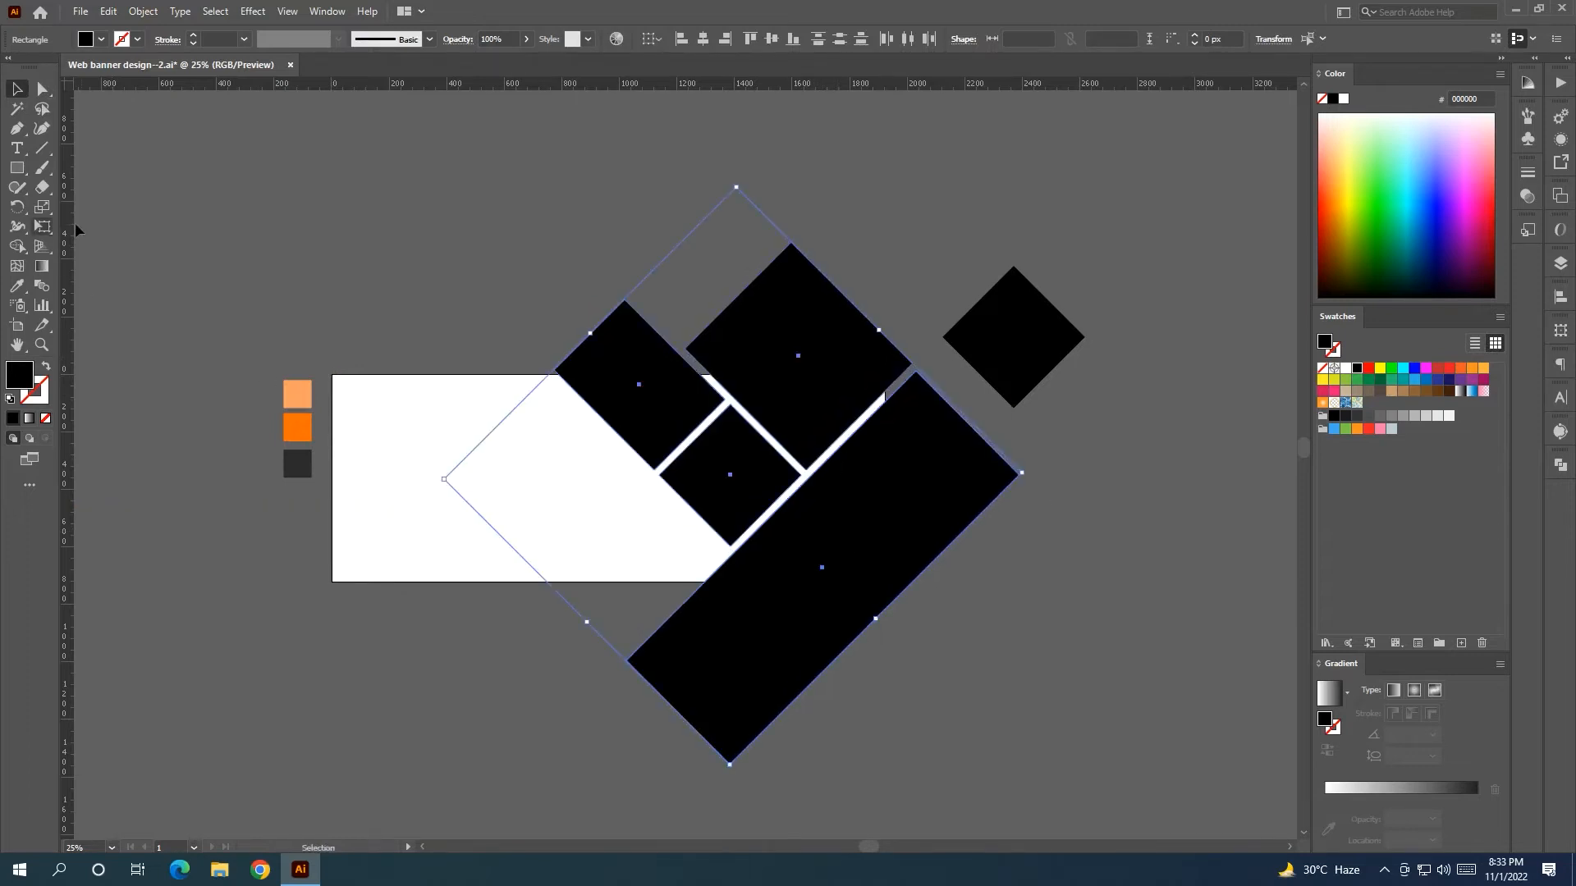
{"action": "left_click", "coordinate": [76, 225]}
Draw a black rectangle covering the whole artboard
{"action": "left_click", "coordinate": [18, 168]}
{"action": "left_click_drag", "start_coordinate": [331, 376], "coordinate": [885, 581]}
{"action": "left_click", "coordinate": [17, 88]}
Select the rectangle with the four diagonal shapes and use Shape Builder to remove the parts outside the artboard
{"action": "left_click_drag", "start_coordinate": [538, 297], "coordinate": [815, 628]}
{"action": "left_click", "coordinate": [348, 454], "text": "shift"}
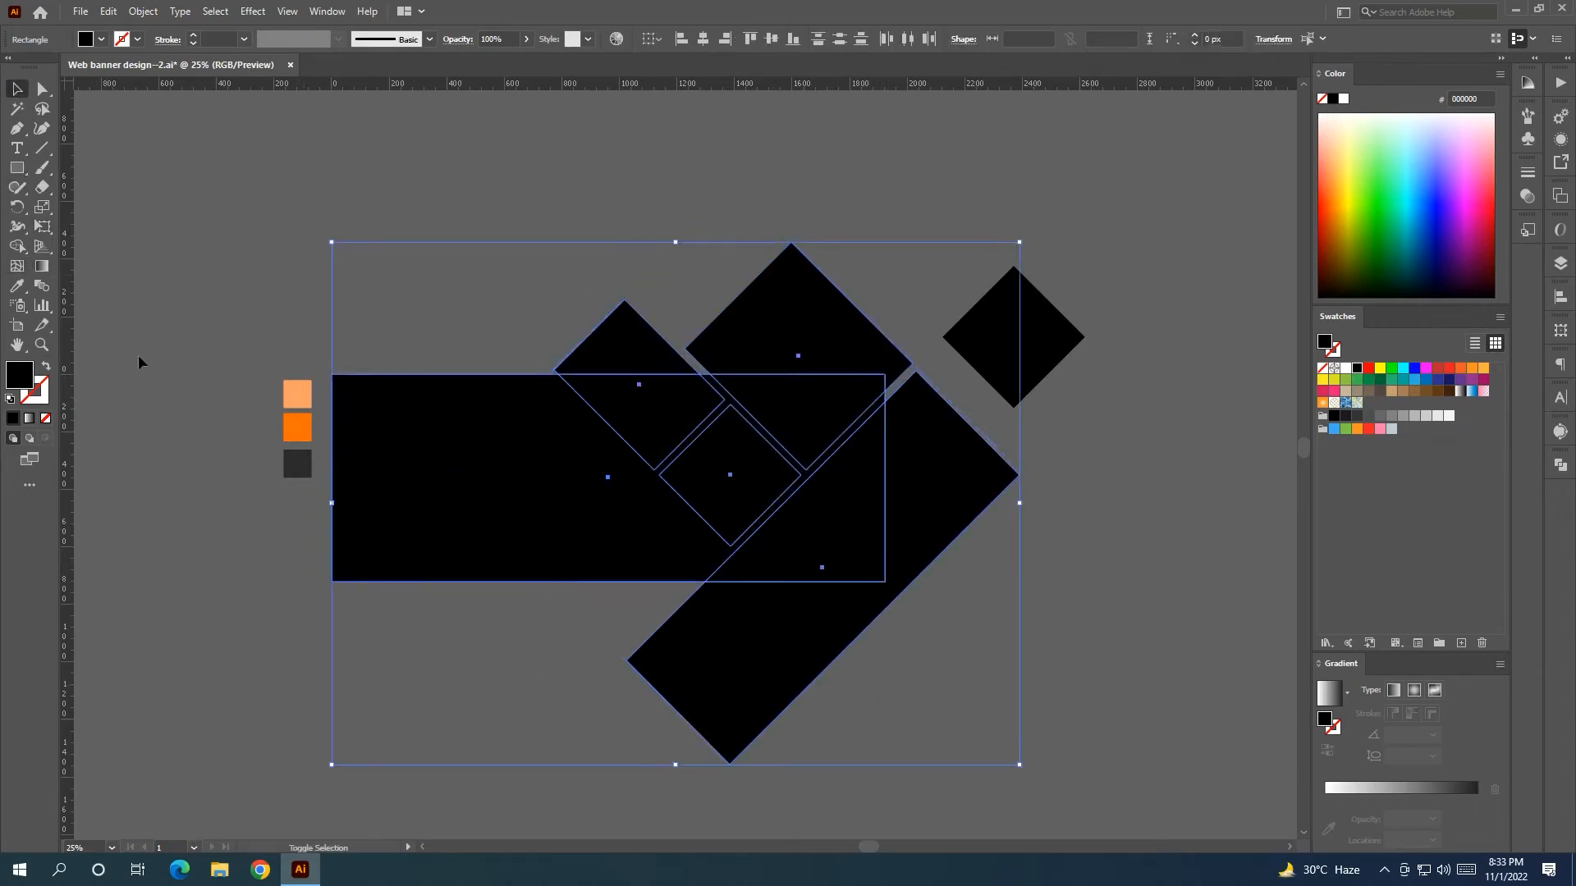
{"action": "key", "text": "shift+m"}
{"action": "mouse_move", "coordinate": [540, 348]}
{"action": "left_mouse_down", "text": "alt"}
{"action": "mouse_move", "coordinate": [755, 331]}
{"action": "mouse_move", "coordinate": [944, 465]}
{"action": "mouse_move", "coordinate": [954, 589]}
{"action": "left_mouse_up", "text": "alt"}
{"action": "left_click", "coordinate": [14, 89]}
Fill the remaining background shape with white and send it to the back behind the black shapes
{"action": "left_click", "coordinate": [517, 470]}
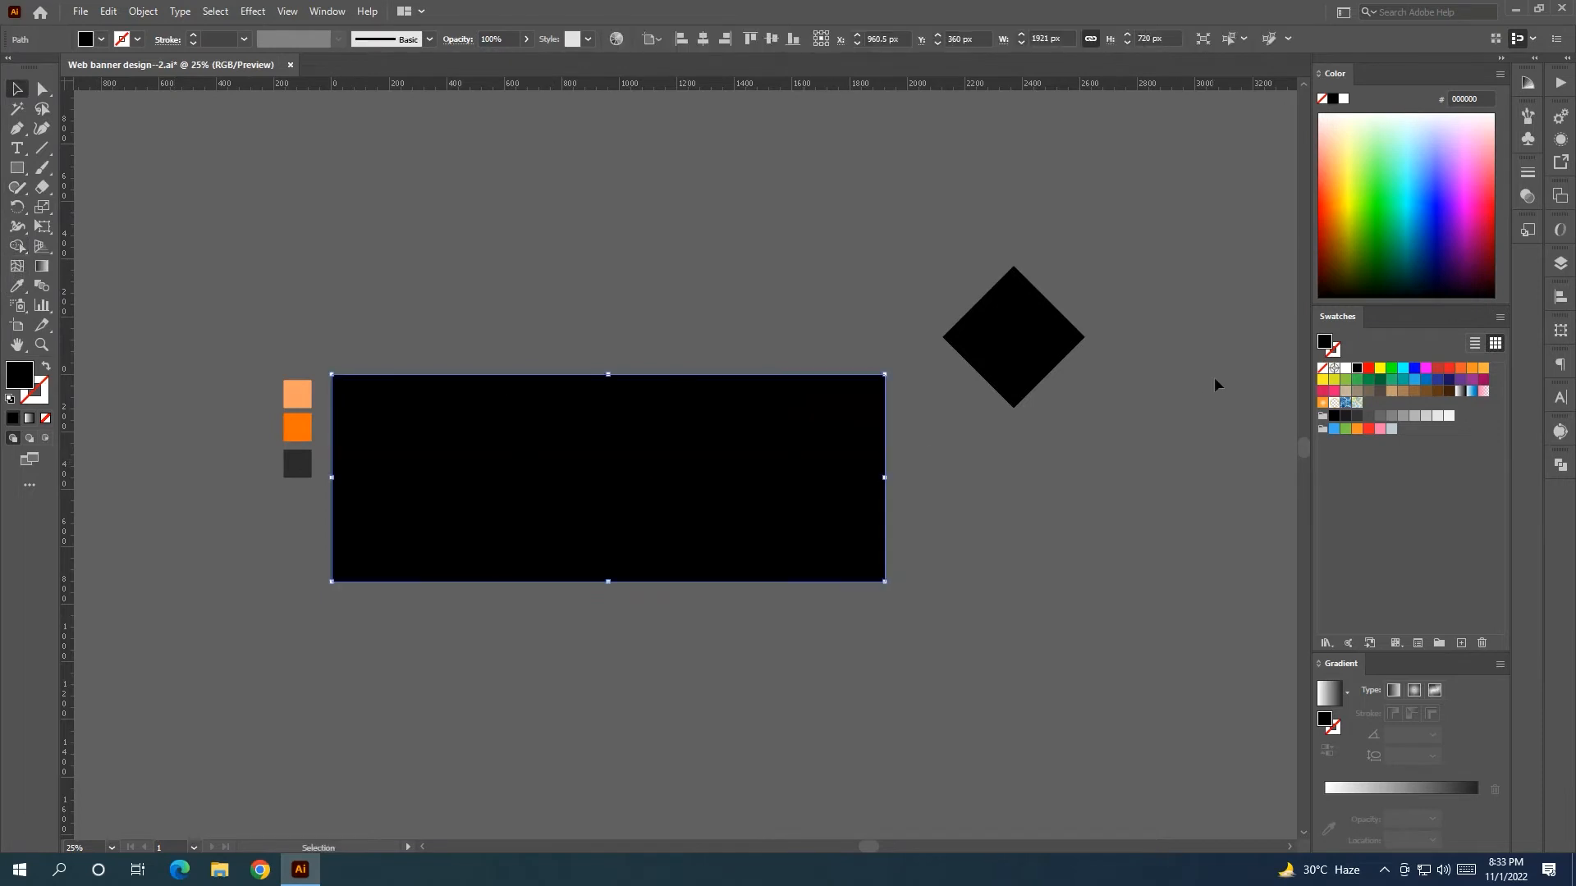
{"action": "left_click", "coordinate": [1343, 368]}
{"action": "right_click", "coordinate": [547, 470]}
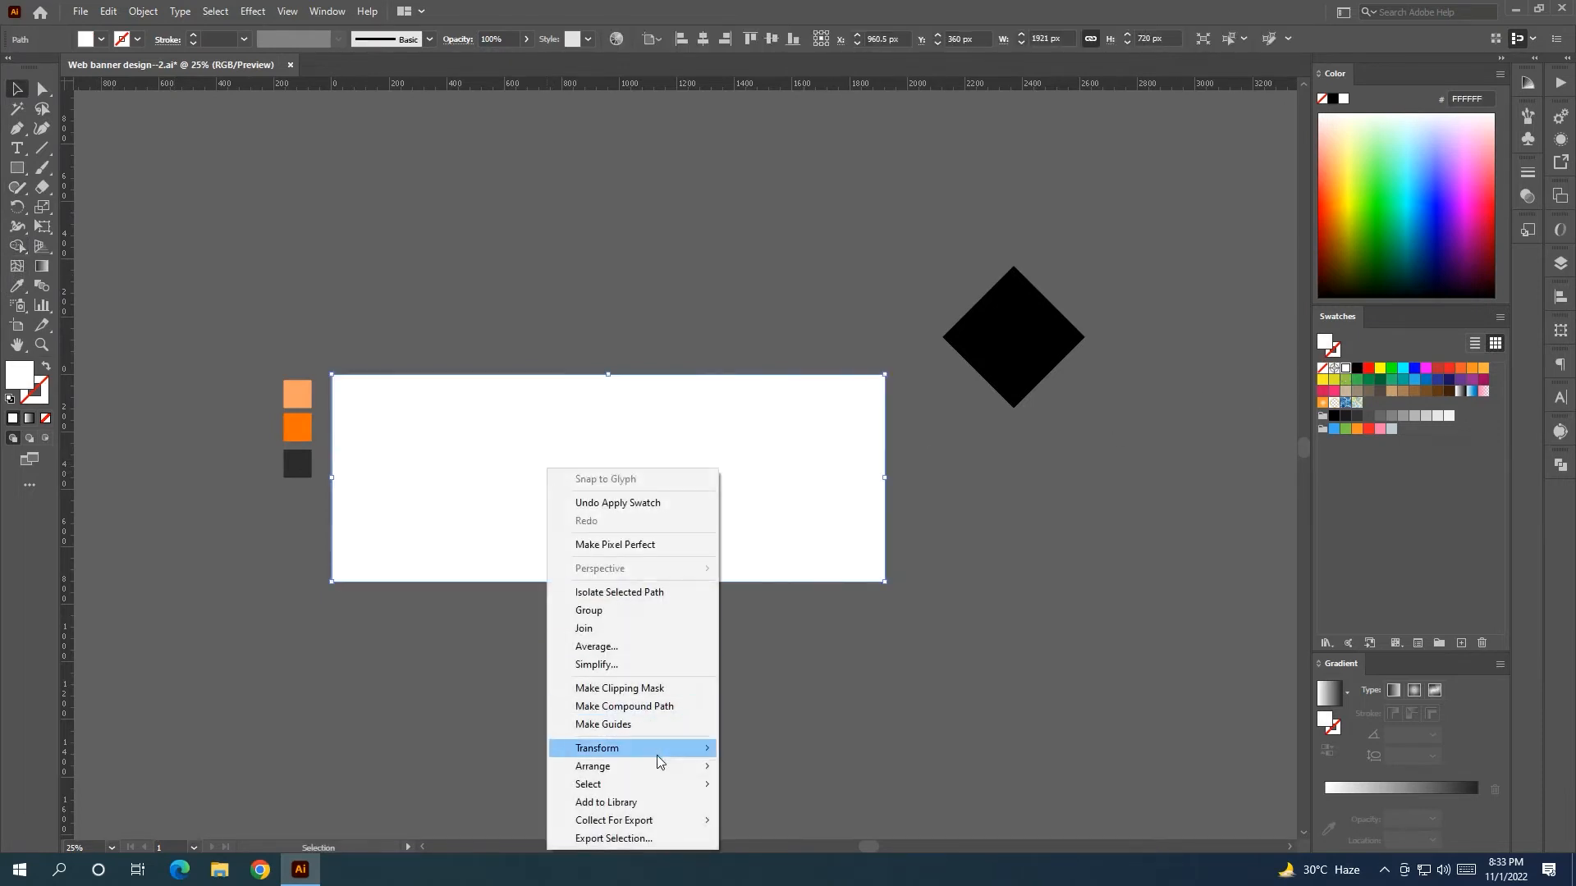
{"action": "mouse_move", "coordinate": [679, 766]}
{"action": "left_click", "coordinate": [771, 820]}
{"action": "left_click", "coordinate": [576, 341]}
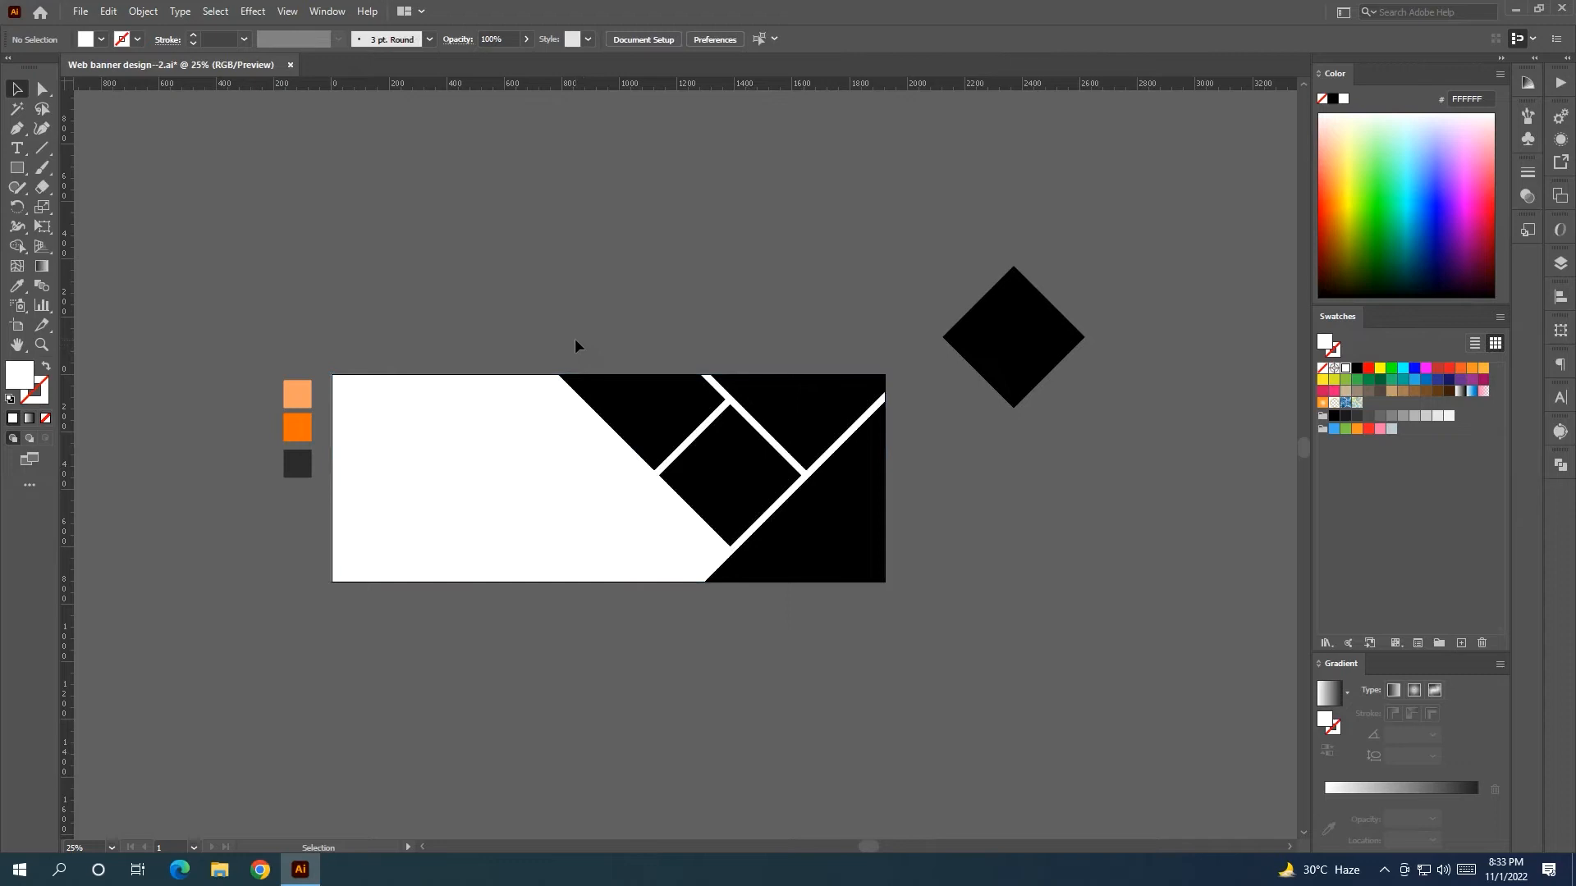
Move the spare black diamond onto the white background area, beside the diagonal frames
{"action": "left_click_drag", "start_coordinate": [780, 311], "coordinate": [794, 303]}
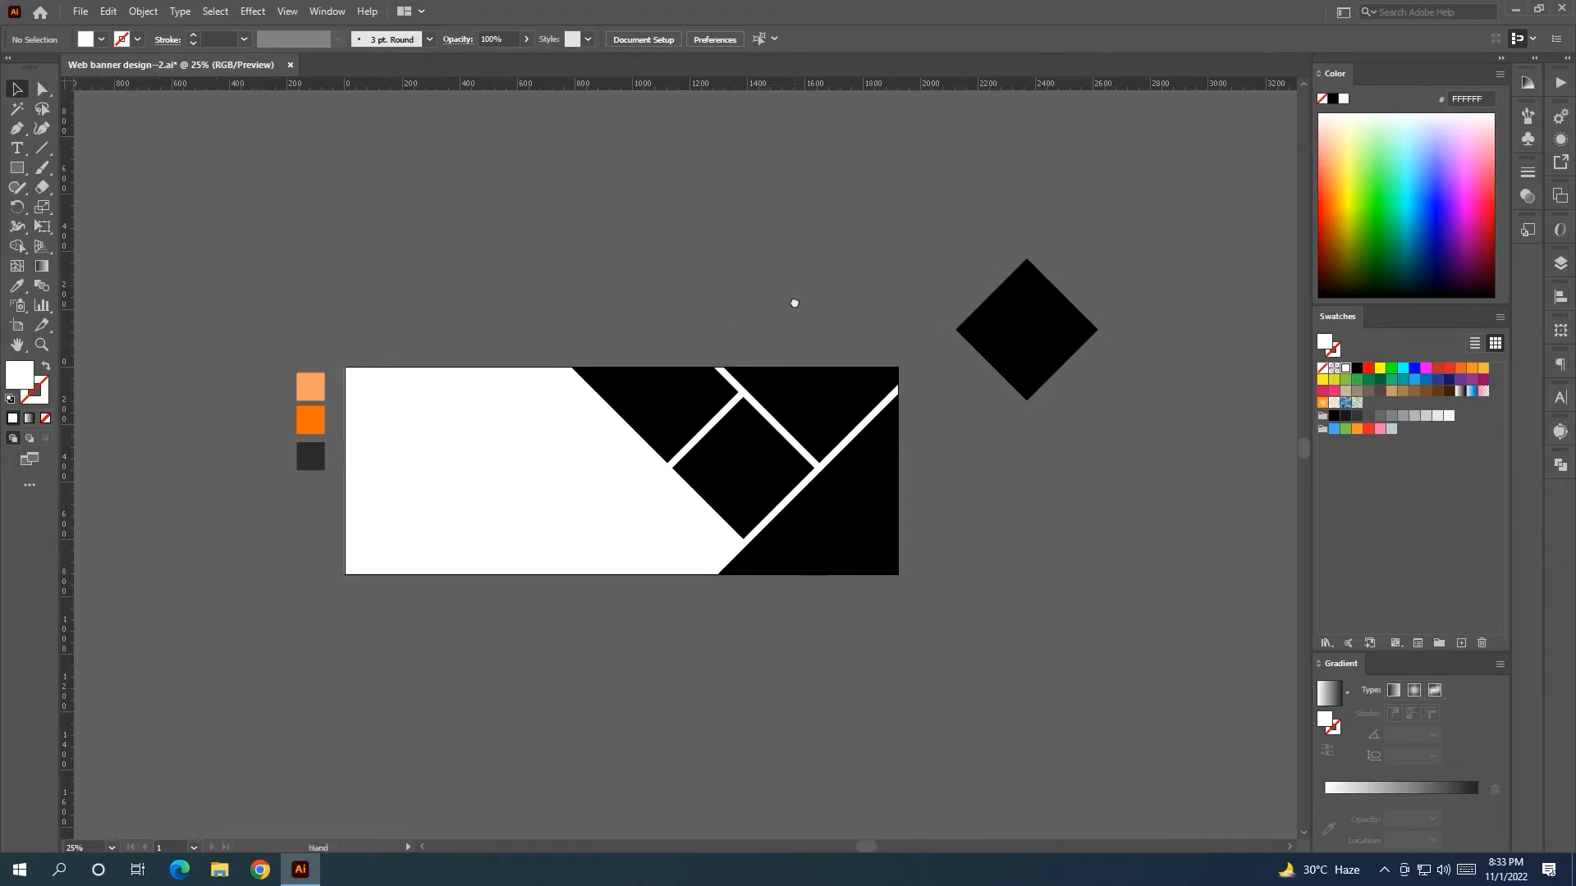
{"action": "left_click_drag", "start_coordinate": [1010, 331], "coordinate": [598, 510]}
{"action": "scroll", "coordinate": [607, 504], "scroll_direction": "up", "scroll_amount": 1}
{"action": "left_click_drag", "start_coordinate": [633, 492], "coordinate": [632, 491]}
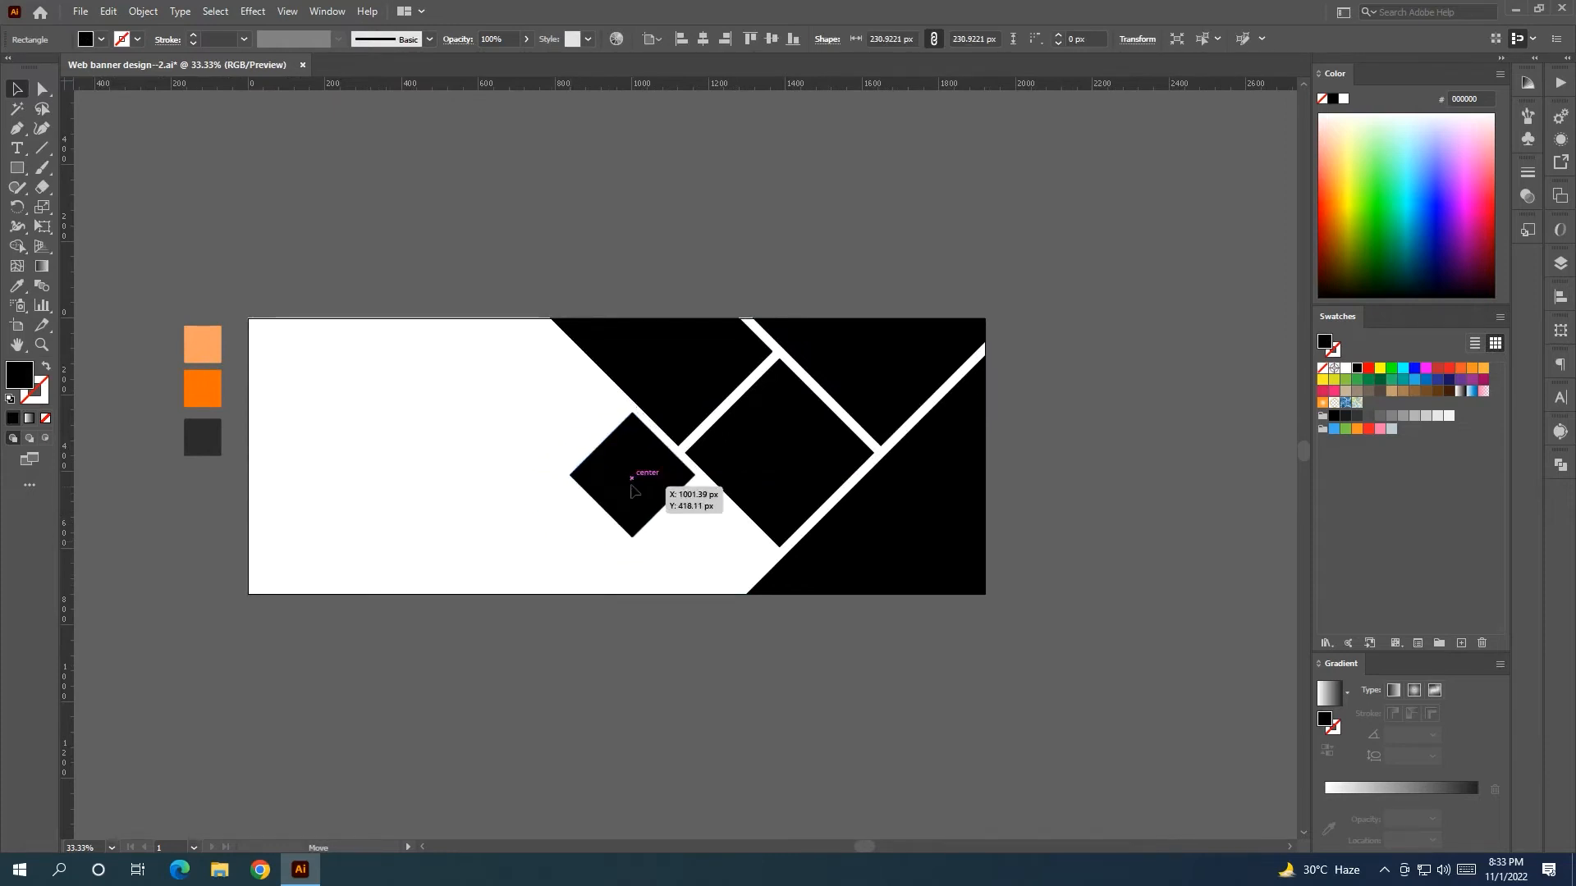
{"action": "left_click", "coordinate": [632, 491]}
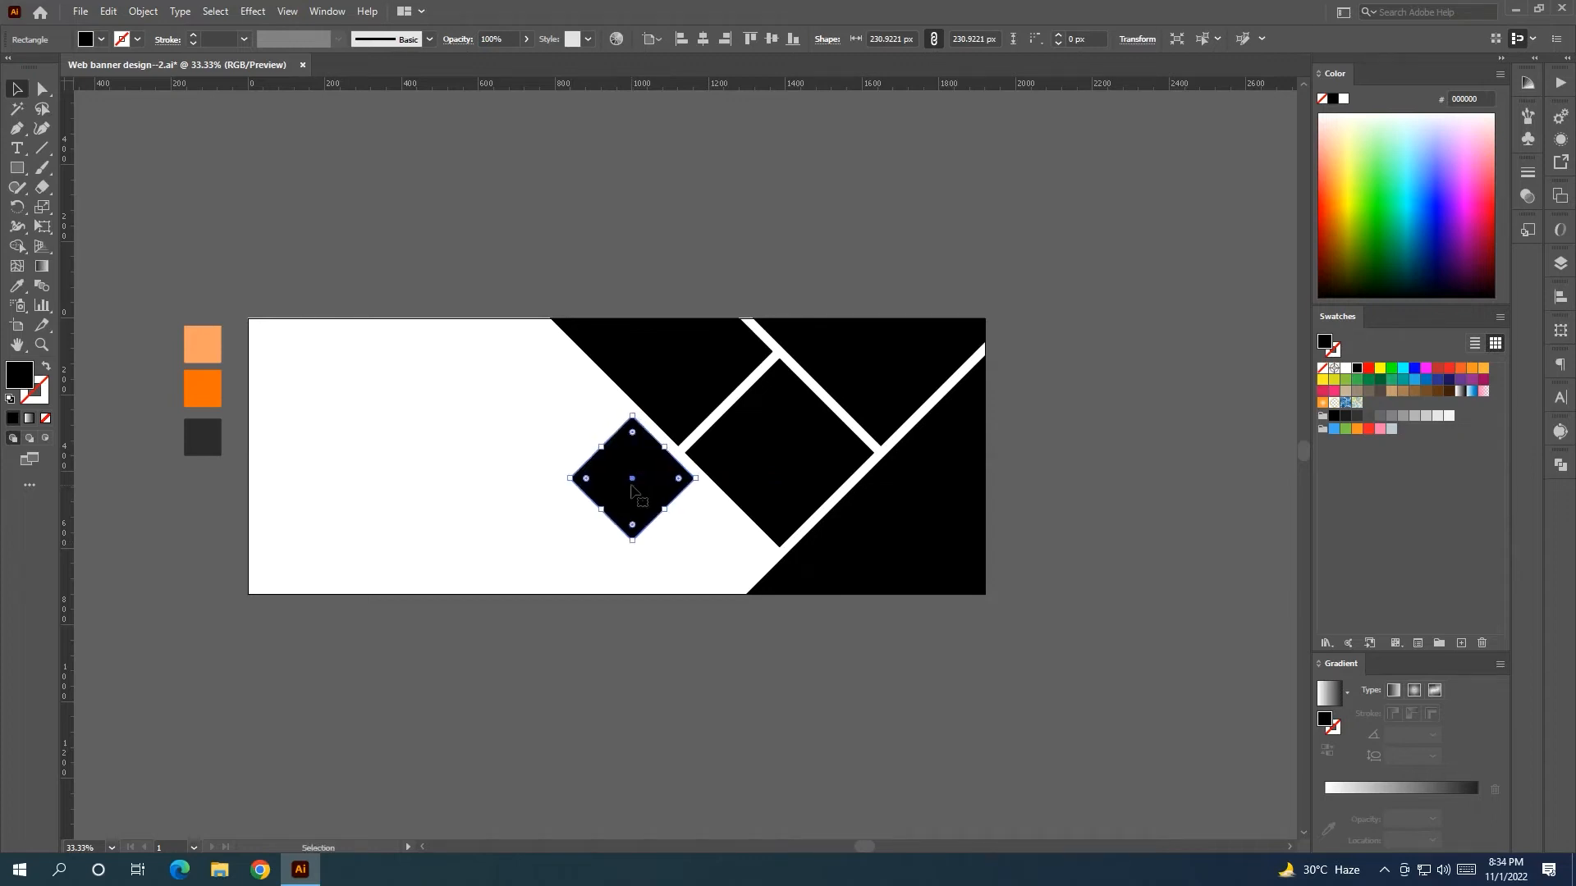
{"action": "left_click", "coordinate": [682, 651]}
Shift the small diamond slightly away from the frames and align it vertically to the artboard's center
{"action": "left_click_drag", "start_coordinate": [635, 487], "coordinate": [620, 497]}
{"action": "left_click", "coordinate": [659, 632]}
{"action": "left_click", "coordinate": [603, 446]}
{"action": "left_click", "coordinate": [771, 39]}
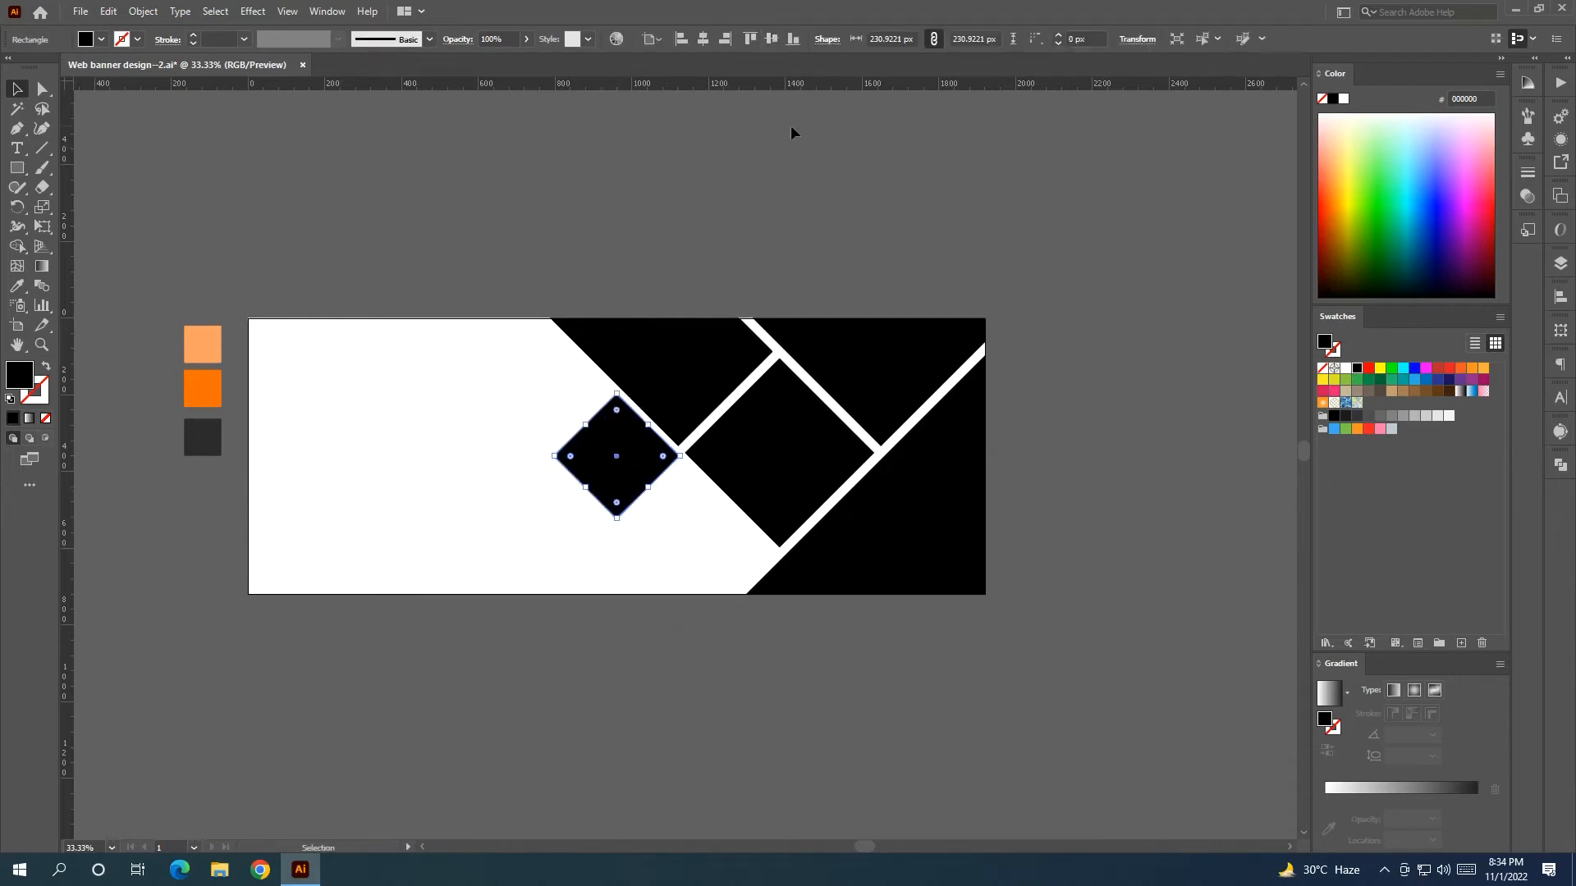
Nudge the small diamond slightly down to fine-tune its position beside the corner of the neighboring frames
{"action": "left_click", "coordinate": [739, 292]}
{"action": "left_click_drag", "start_coordinate": [599, 446], "coordinate": [602, 447]}
{"action": "key", "text": "Down"}
{"action": "left_click", "coordinate": [664, 202]}
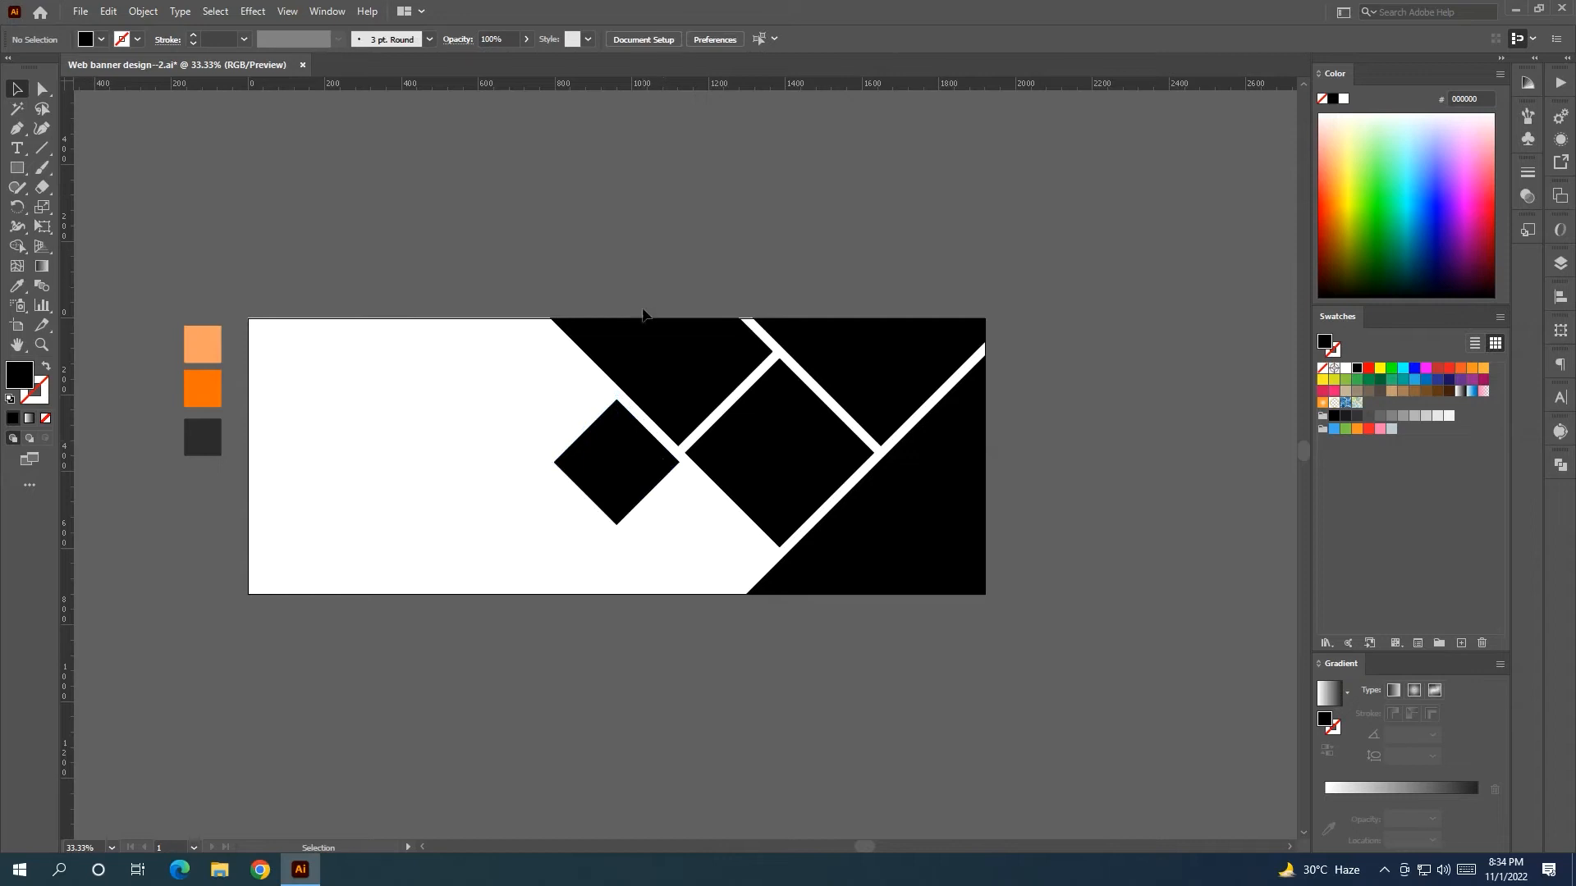
{"action": "left_click", "coordinate": [609, 489]}
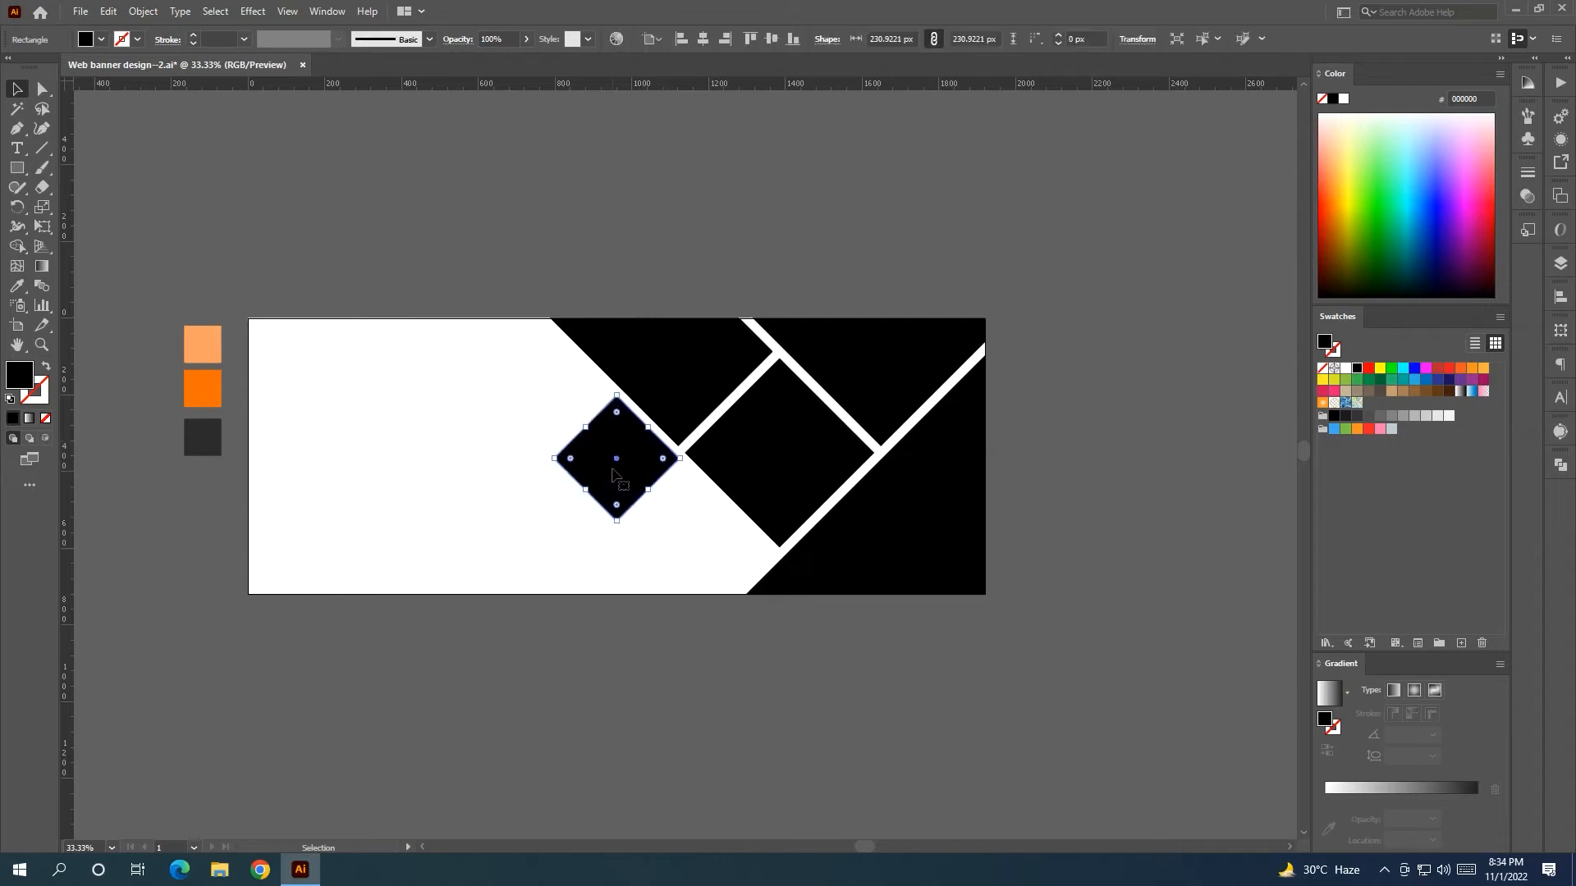
{"action": "left_click", "coordinate": [722, 220]}
{"action": "left_click", "coordinate": [616, 466]}
{"action": "left_click", "coordinate": [689, 228]}
Recolor the small diamond and the four frame shapes with the light orange sampled from the palette square beside the artboard
{"action": "scroll", "coordinate": [689, 228], "scroll_direction": "up", "scroll_amount": 1}
{"action": "left_click", "coordinate": [703, 361]}
{"action": "left_click", "coordinate": [848, 387], "text": "shift"}
{"action": "left_click", "coordinate": [781, 498], "text": "shift"}
{"action": "left_click", "coordinate": [637, 498], "text": "shift"}
{"action": "left_click", "coordinate": [894, 559], "text": "shift"}
{"action": "left_click", "coordinate": [16, 286]}
{"action": "left_click", "coordinate": [202, 364]}
{"action": "left_click", "coordinate": [17, 89]}
{"action": "left_click", "coordinate": [377, 216]}
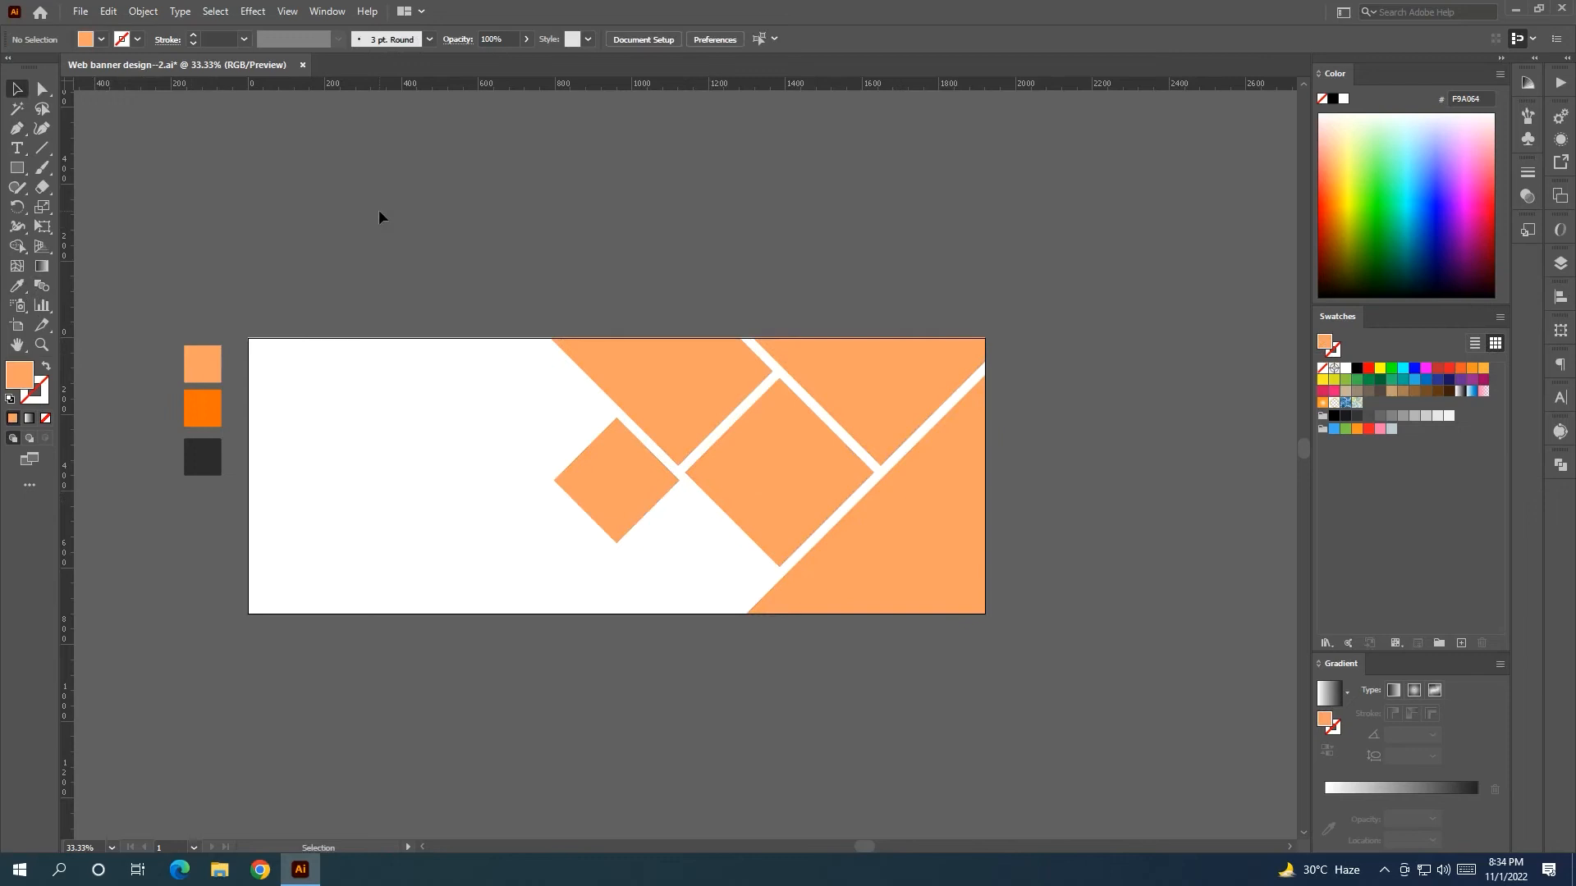
Move the four interior photos together to the empty canvas just right of the artboard
{"action": "scroll", "coordinate": [488, 315], "scroll_direction": "down", "scroll_amount": 1}
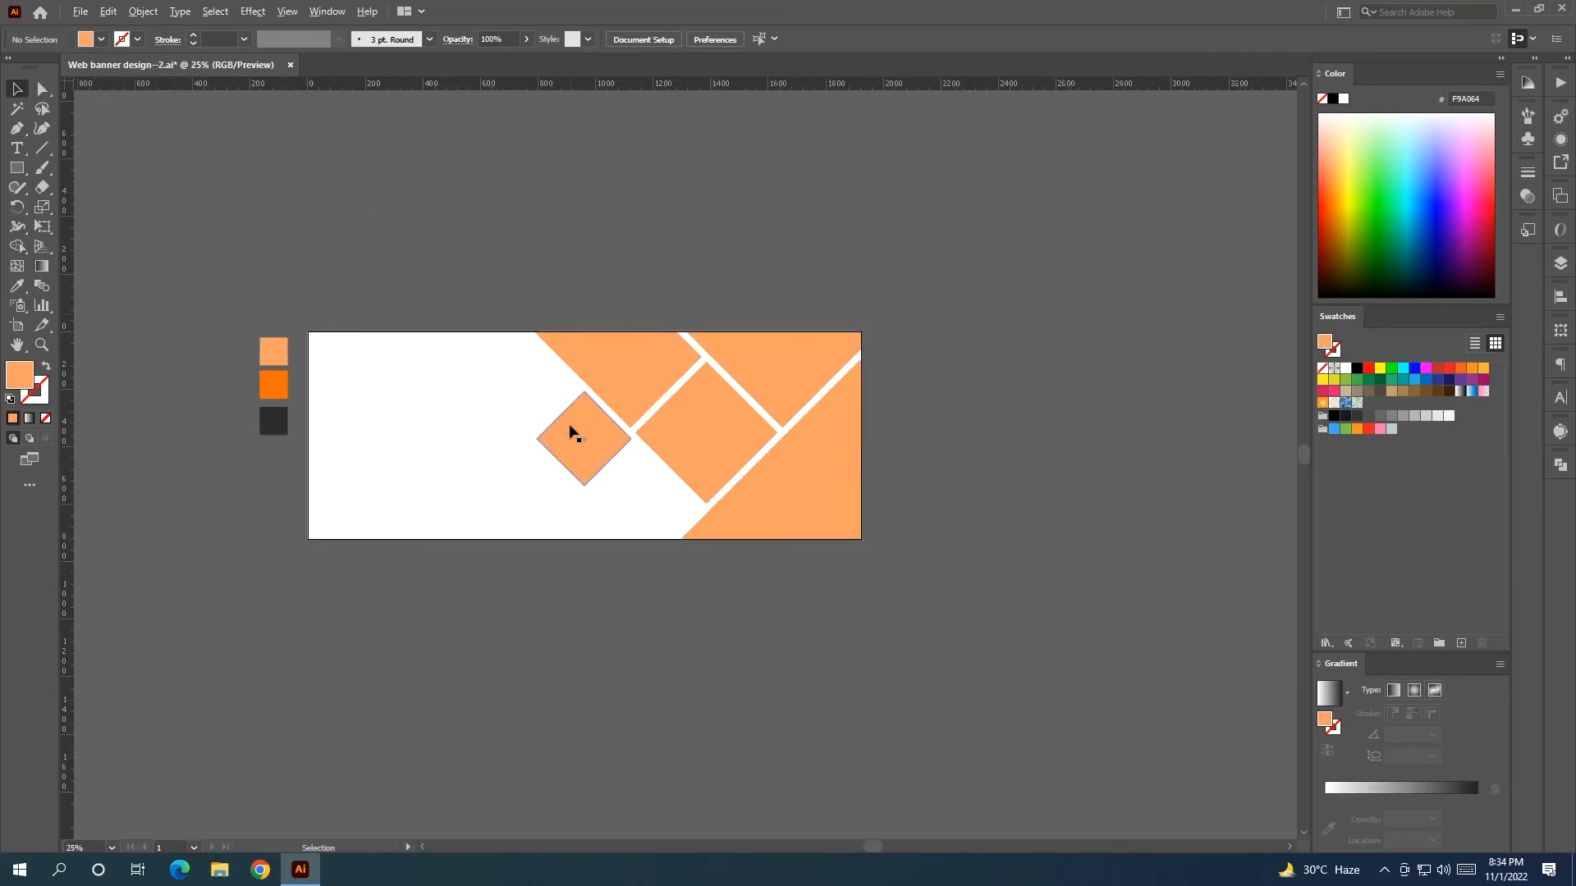
{"action": "scroll", "coordinate": [590, 448], "scroll_direction": "down", "scroll_amount": 1}
{"action": "scroll", "coordinate": [447, 519], "scroll_direction": "left", "scroll_amount": 5}
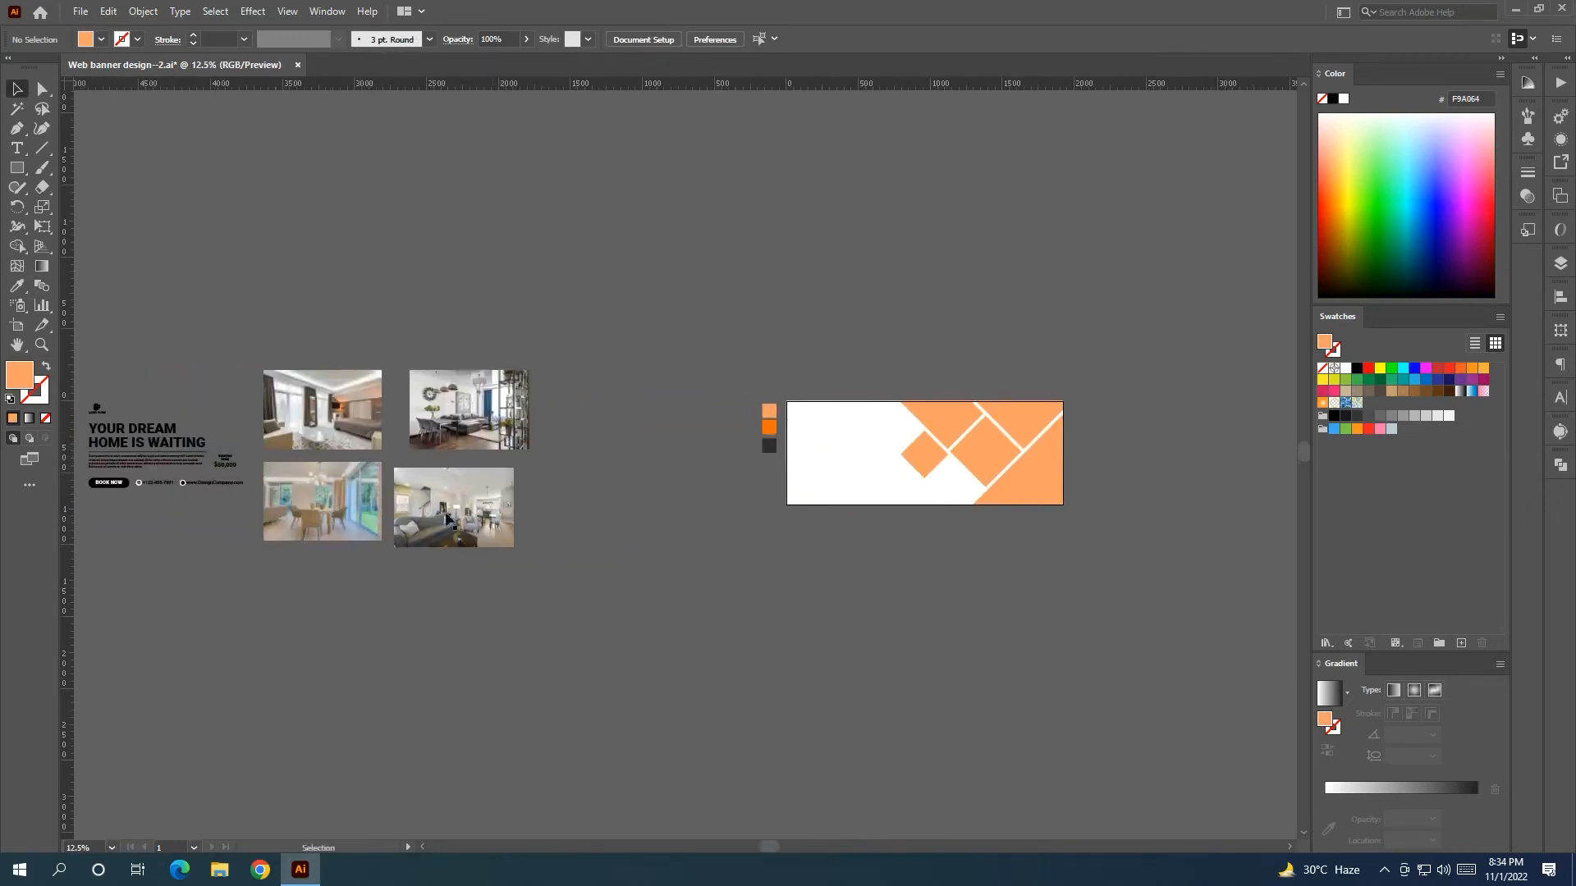
{"action": "left_click_drag", "start_coordinate": [263, 370], "coordinate": [1091, 366]}
{"action": "scroll", "coordinate": [738, 591], "scroll_direction": "right", "scroll_amount": 3}
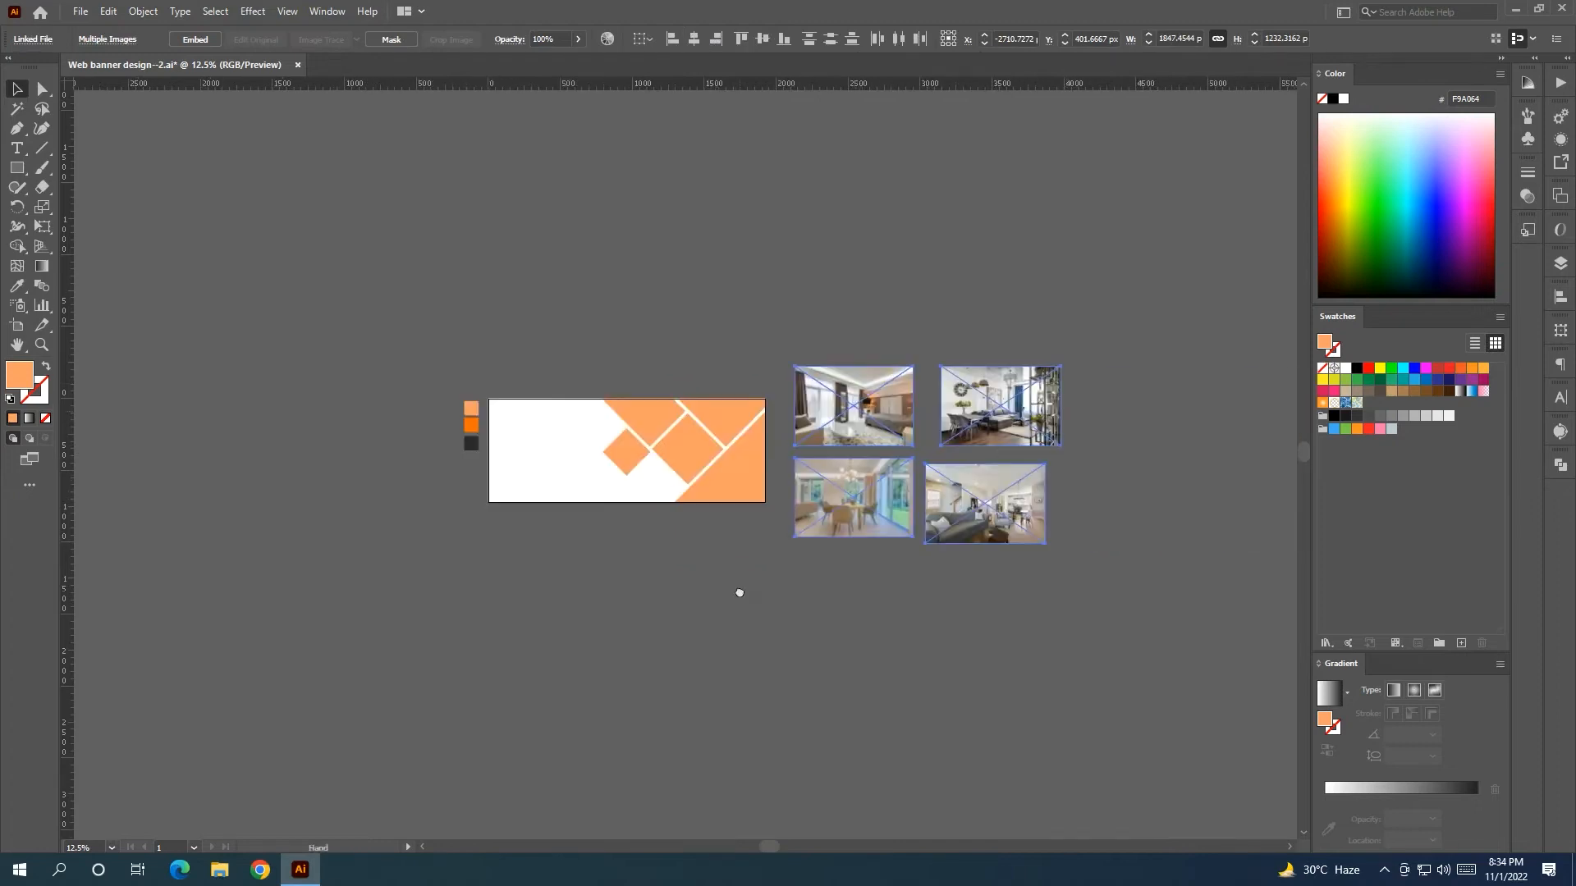
{"action": "scroll", "coordinate": [749, 587], "scroll_direction": "up", "scroll_amount": 1}
{"action": "left_click", "coordinate": [749, 580]}
{"action": "scroll", "coordinate": [686, 570], "scroll_direction": "right", "scroll_amount": 3}
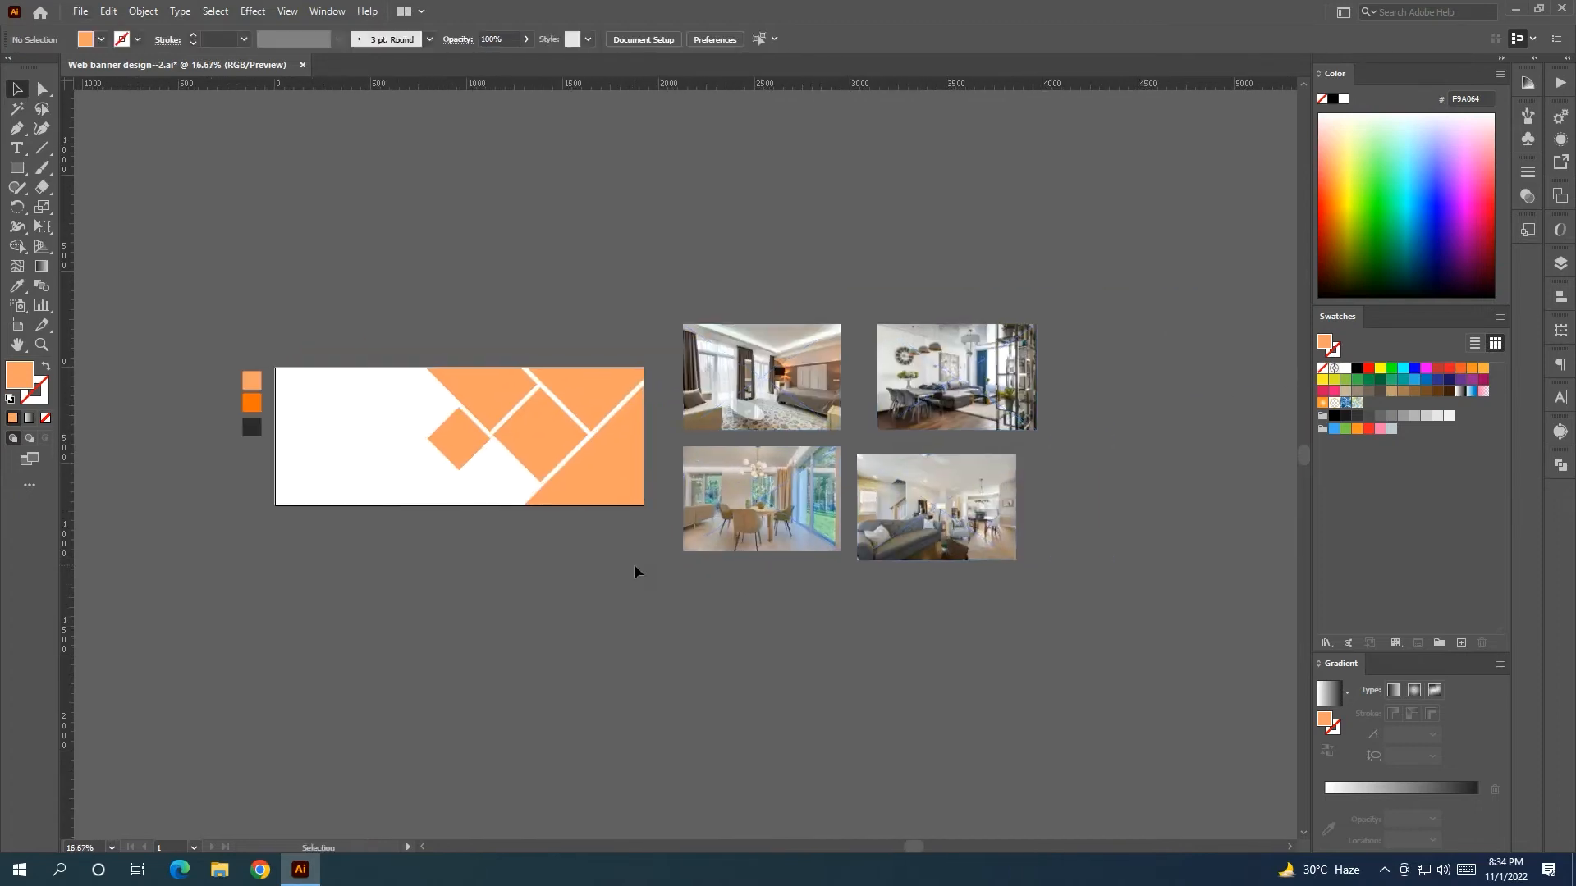
Place the gray-sofa living-room photo behind the large central diamond and clip it to that shape with a clipping mask
{"action": "left_click_drag", "start_coordinate": [920, 534], "coordinate": [588, 452]}
{"action": "right_click", "coordinate": [568, 429]}
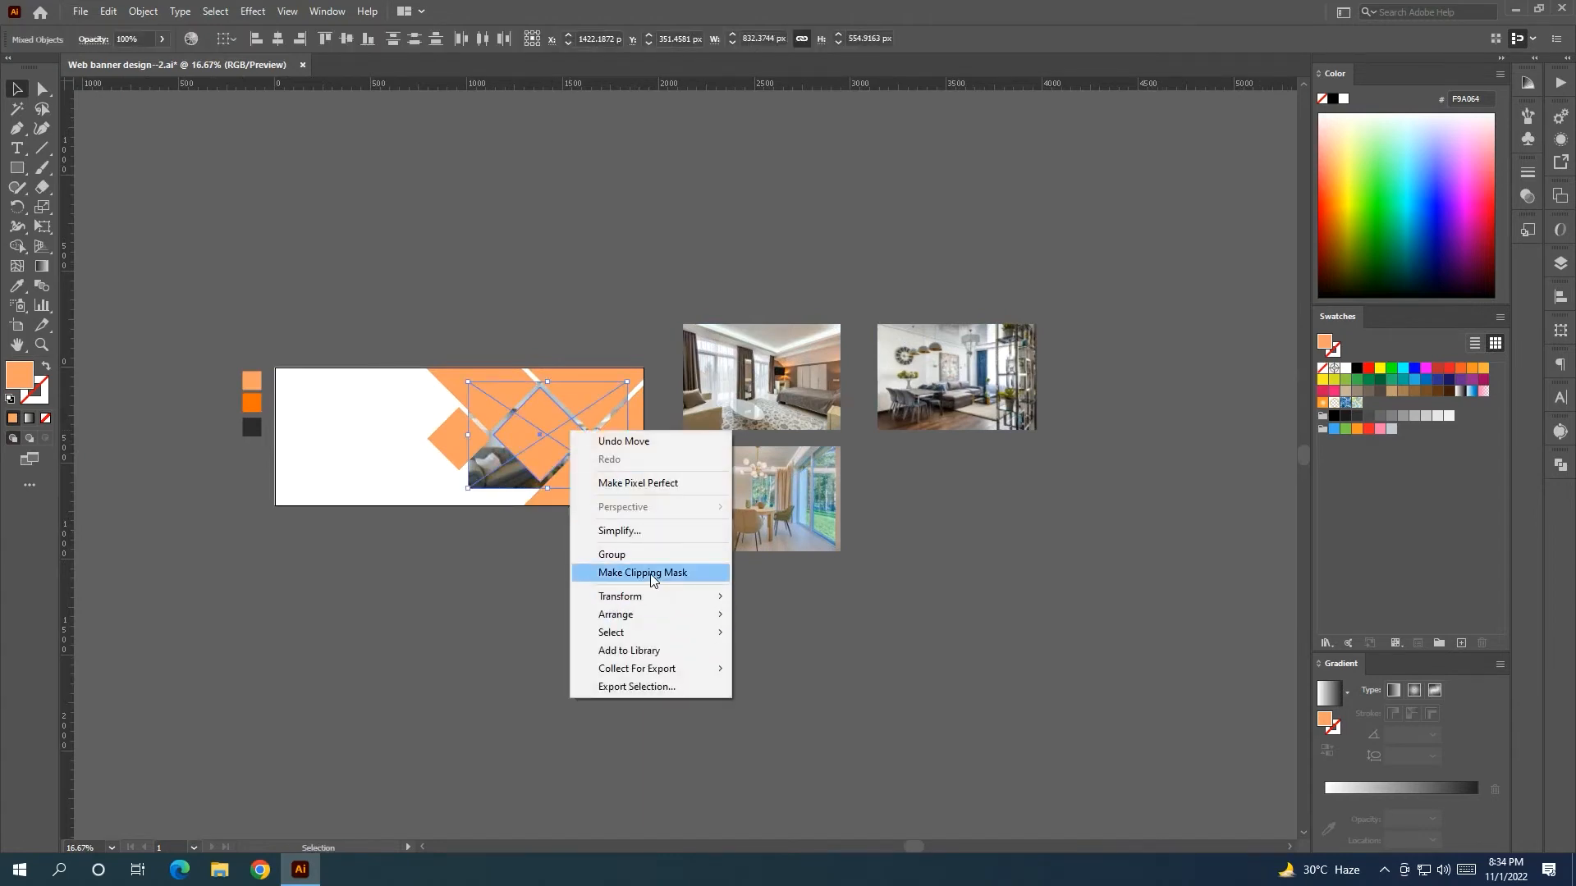
{"action": "left_click", "coordinate": [651, 574]}
Edit the central diamond's clipped contents and reposition the living-room photo to fill the frame
{"action": "key", "text": "ctrl+plus"}
{"action": "left_click", "coordinate": [108, 38]}
{"action": "left_click_drag", "start_coordinate": [690, 424], "coordinate": [673, 430]}
{"action": "left_click", "coordinate": [603, 382]}
{"action": "left_click", "coordinate": [602, 418]}
{"action": "left_click", "coordinate": [107, 39]}
{"action": "left_click_drag", "start_coordinate": [525, 456], "coordinate": [483, 421]}
{"action": "left_click", "coordinate": [613, 270]}
{"action": "key", "text": "space"}
{"action": "left_click_drag", "start_coordinate": [596, 270], "coordinate": [593, 270]}
Clip the dining-room photo to the top-right triangular frame and enlarge it to about 850 × 568 px inside the mask
{"action": "left_click_drag", "start_coordinate": [899, 588], "coordinate": [646, 413]}
{"action": "right_click", "coordinate": [661, 392]}
{"action": "left_click", "coordinate": [741, 521]}
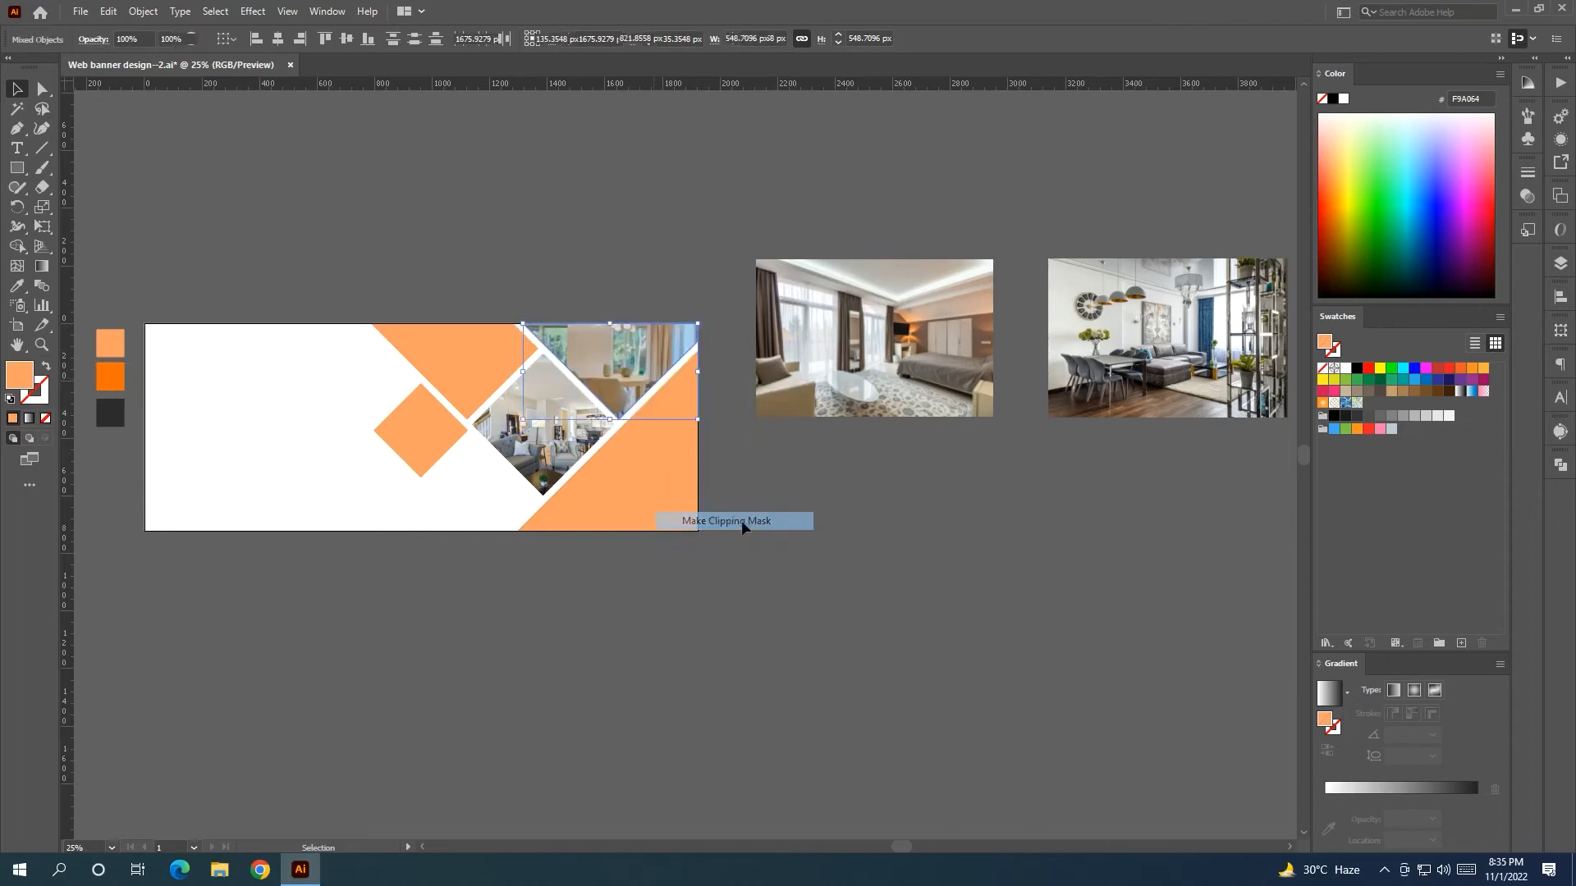
{"action": "left_click_drag", "start_coordinate": [609, 365], "coordinate": [633, 253]}
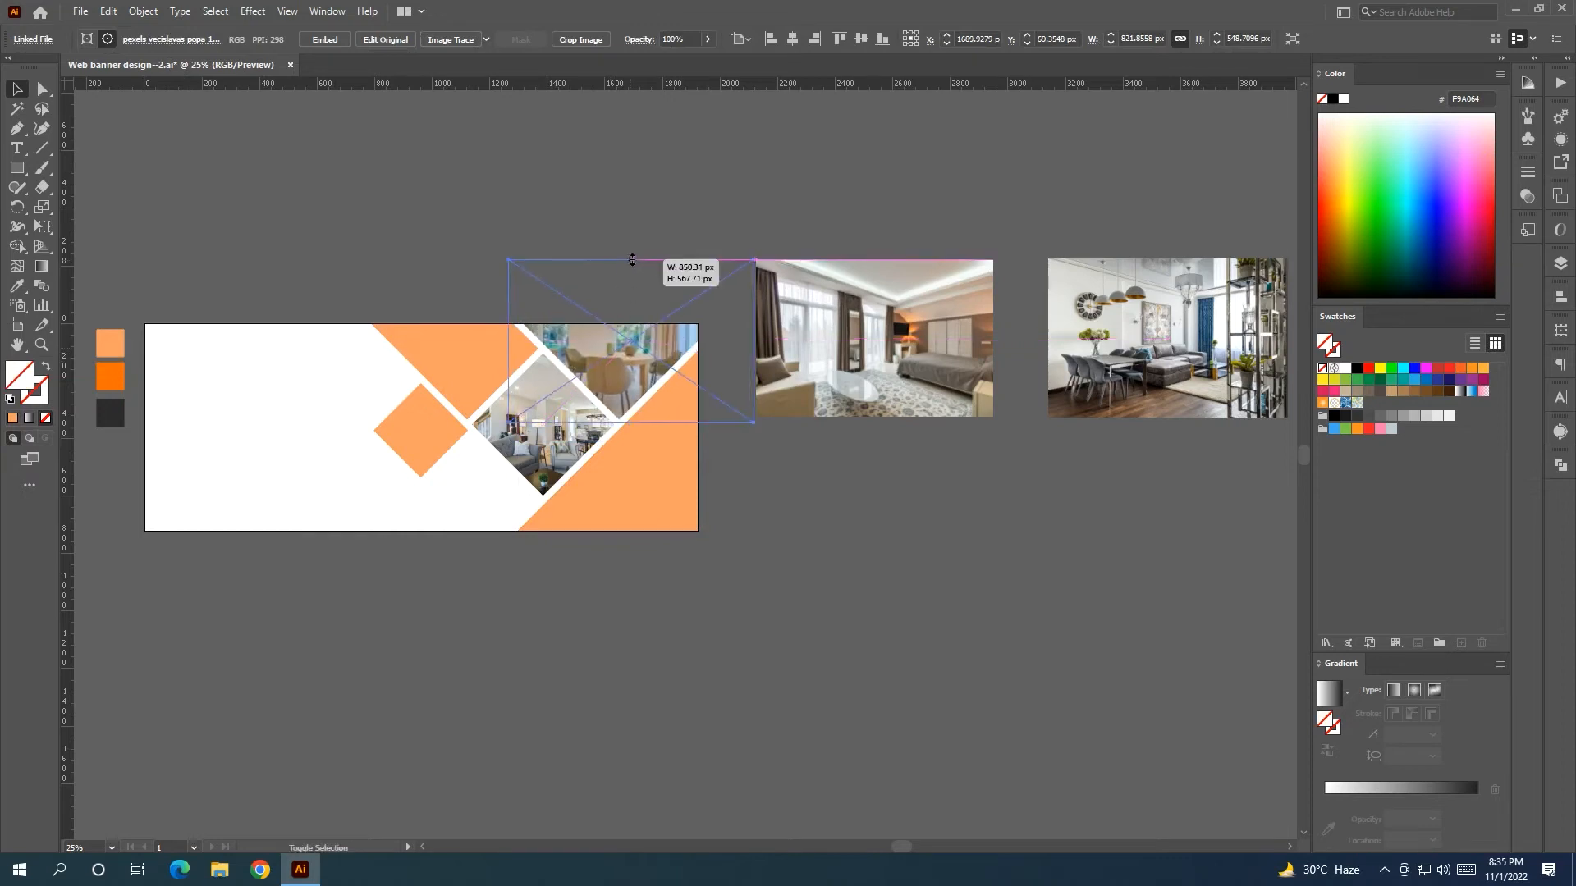
{"action": "left_click", "coordinate": [628, 205]}
Clip the bedroom photo to the upper frame left of the dining room and shift it left within the mask
{"action": "left_click_drag", "start_coordinate": [869, 392], "coordinate": [476, 402]}
{"action": "left_click", "coordinate": [491, 347], "text": "shift"}
{"action": "right_click", "coordinate": [491, 346]}
{"action": "left_click", "coordinate": [558, 488]}
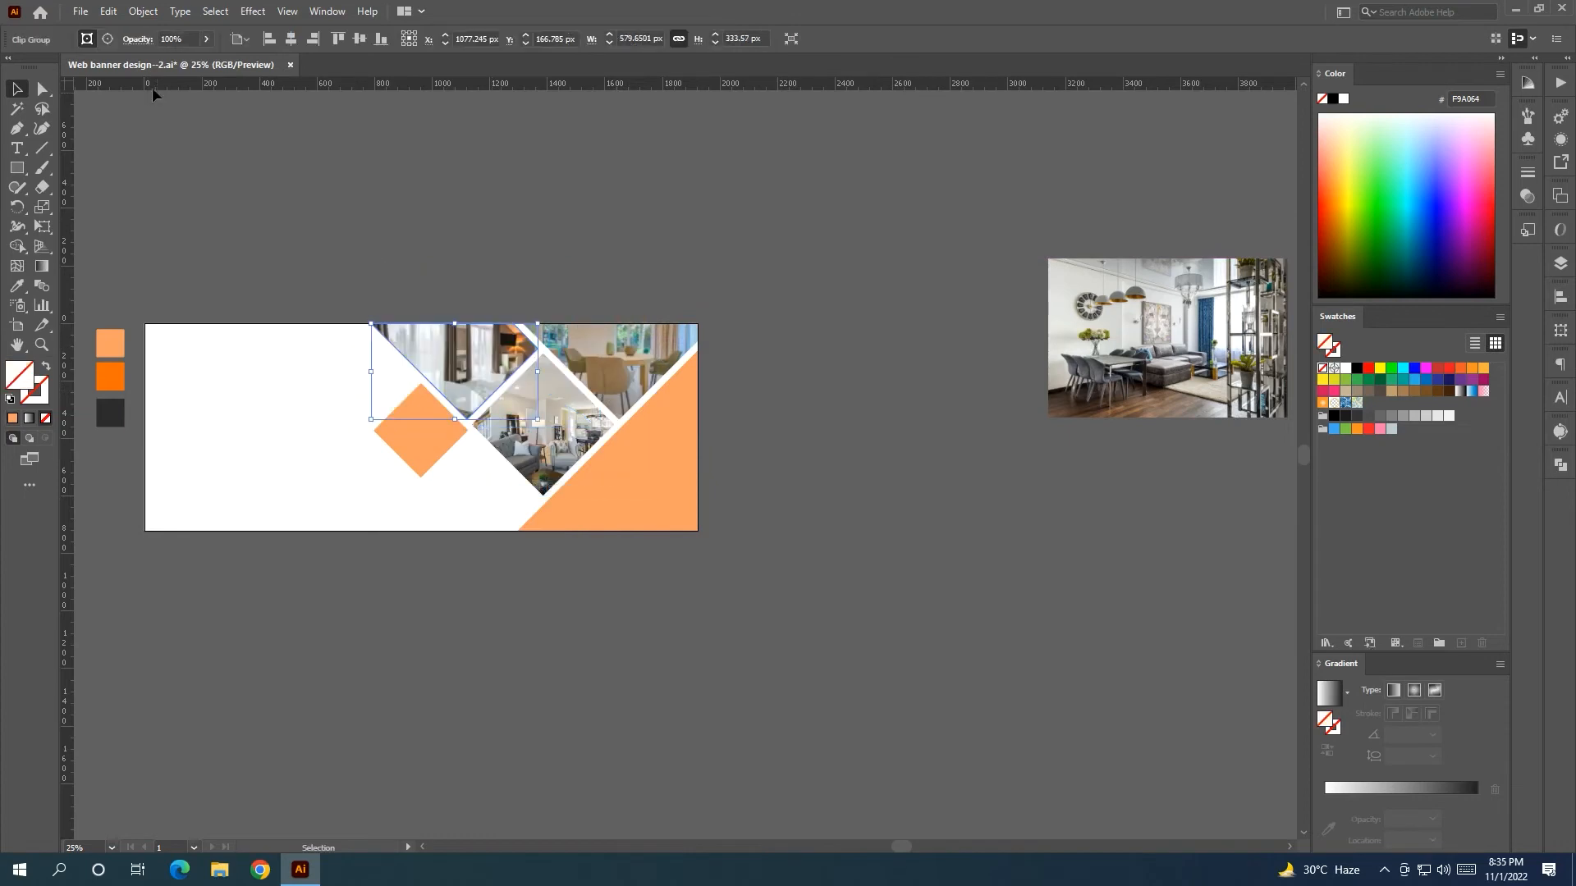
{"action": "left_click", "coordinate": [108, 40]}
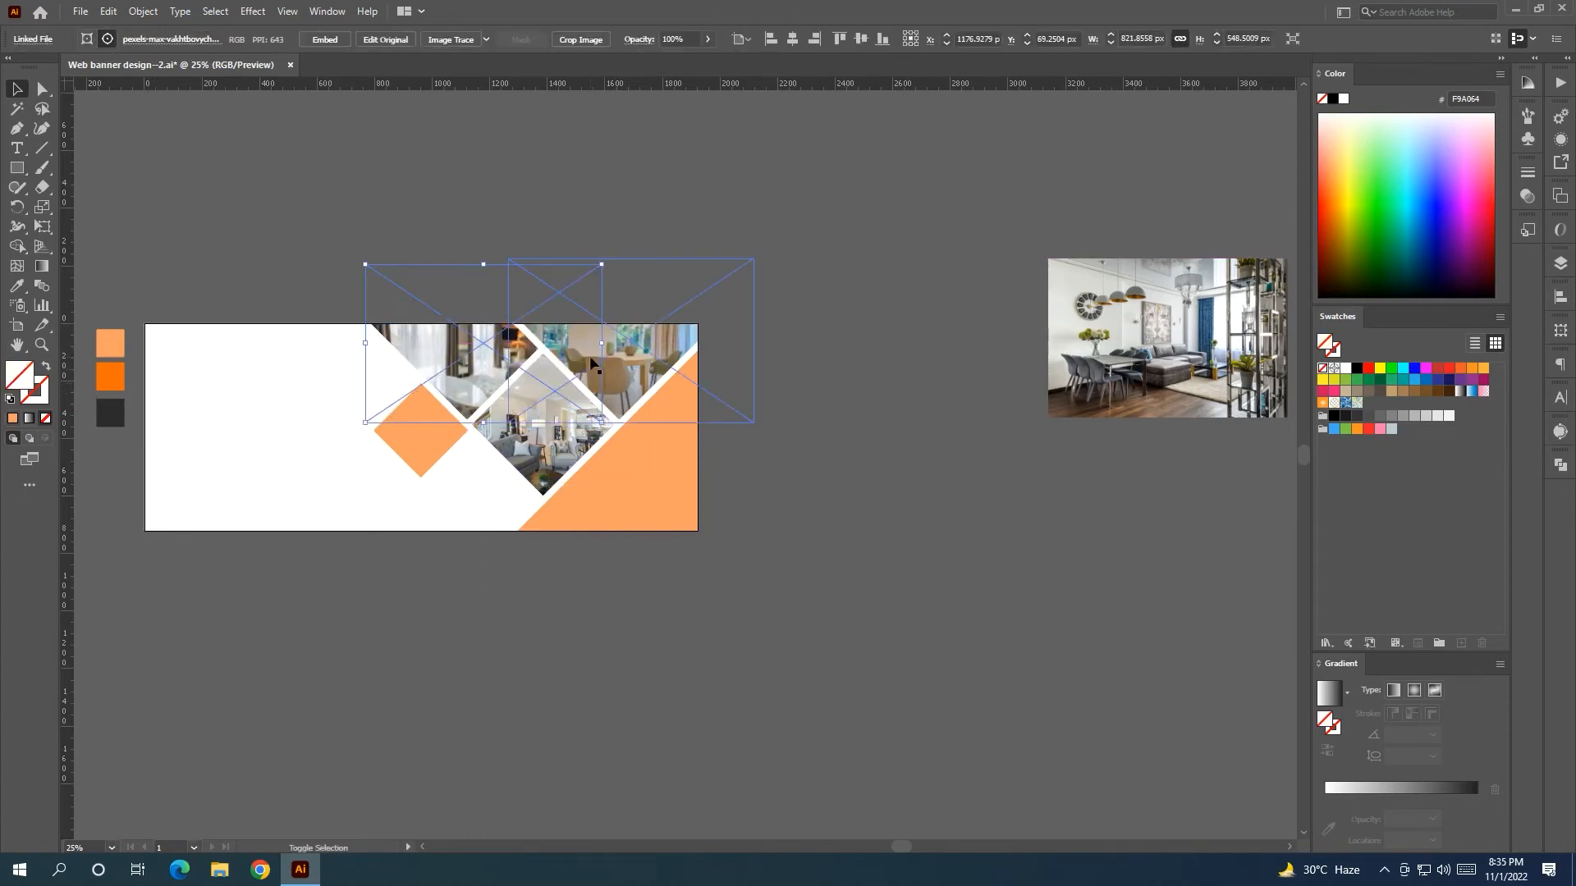
{"action": "left_click_drag", "start_coordinate": [541, 352], "coordinate": [462, 350]}
{"action": "left_click", "coordinate": [492, 261]}
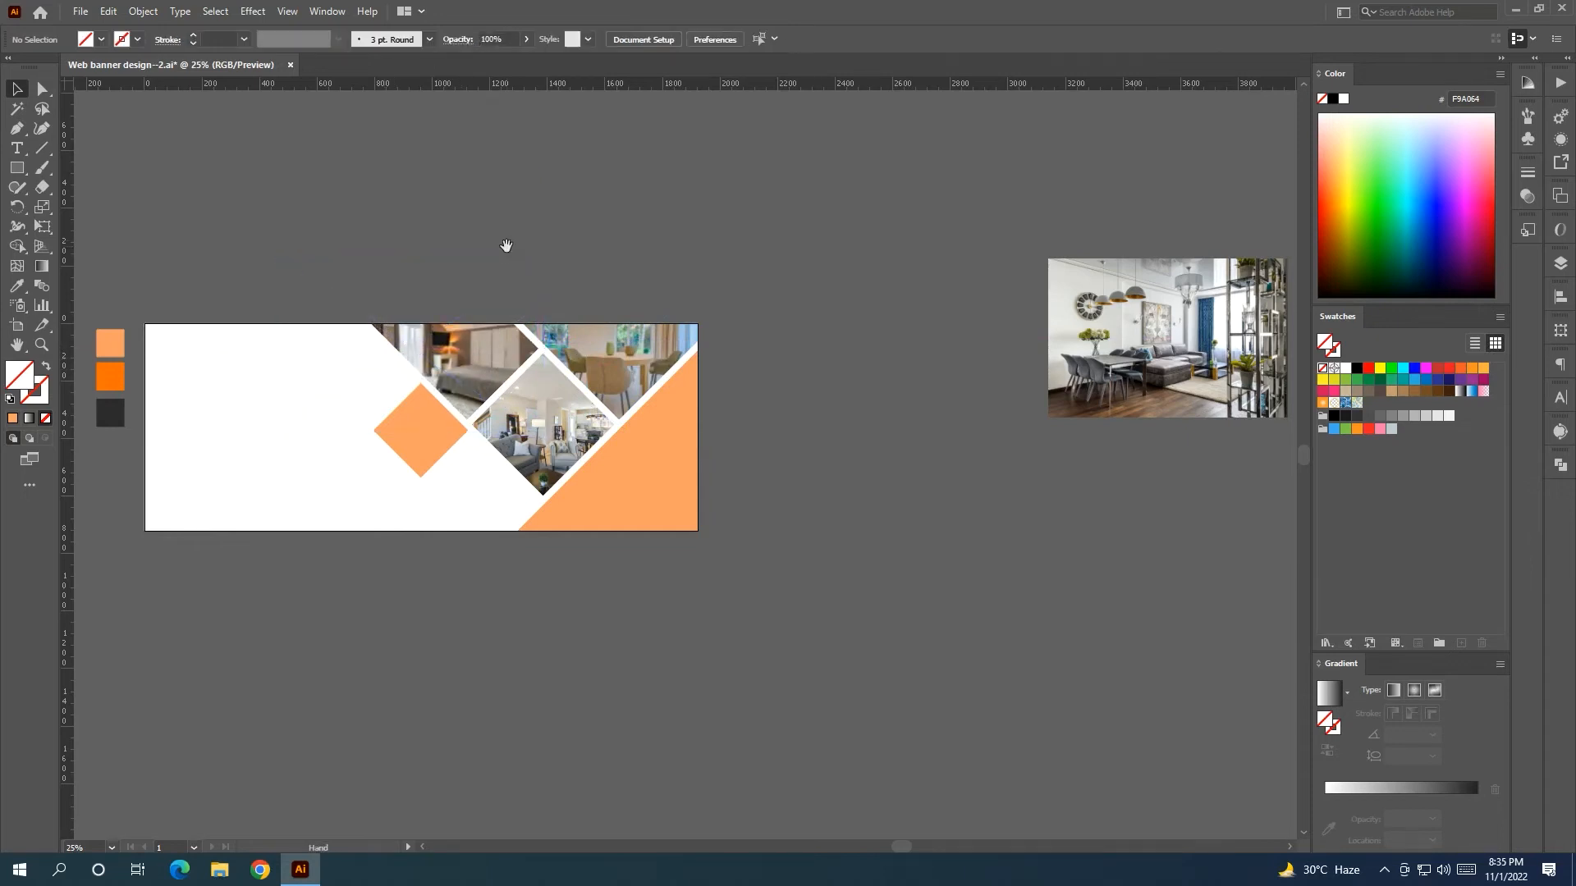
Clip the remaining living-room photo to the bottom-right frame, then enlarge and reposition it to fill the shape
{"action": "left_click_drag", "start_coordinate": [504, 247], "coordinate": [480, 205]}
{"action": "left_click_drag", "start_coordinate": [1097, 293], "coordinate": [657, 436]}
{"action": "right_click", "coordinate": [657, 437]}
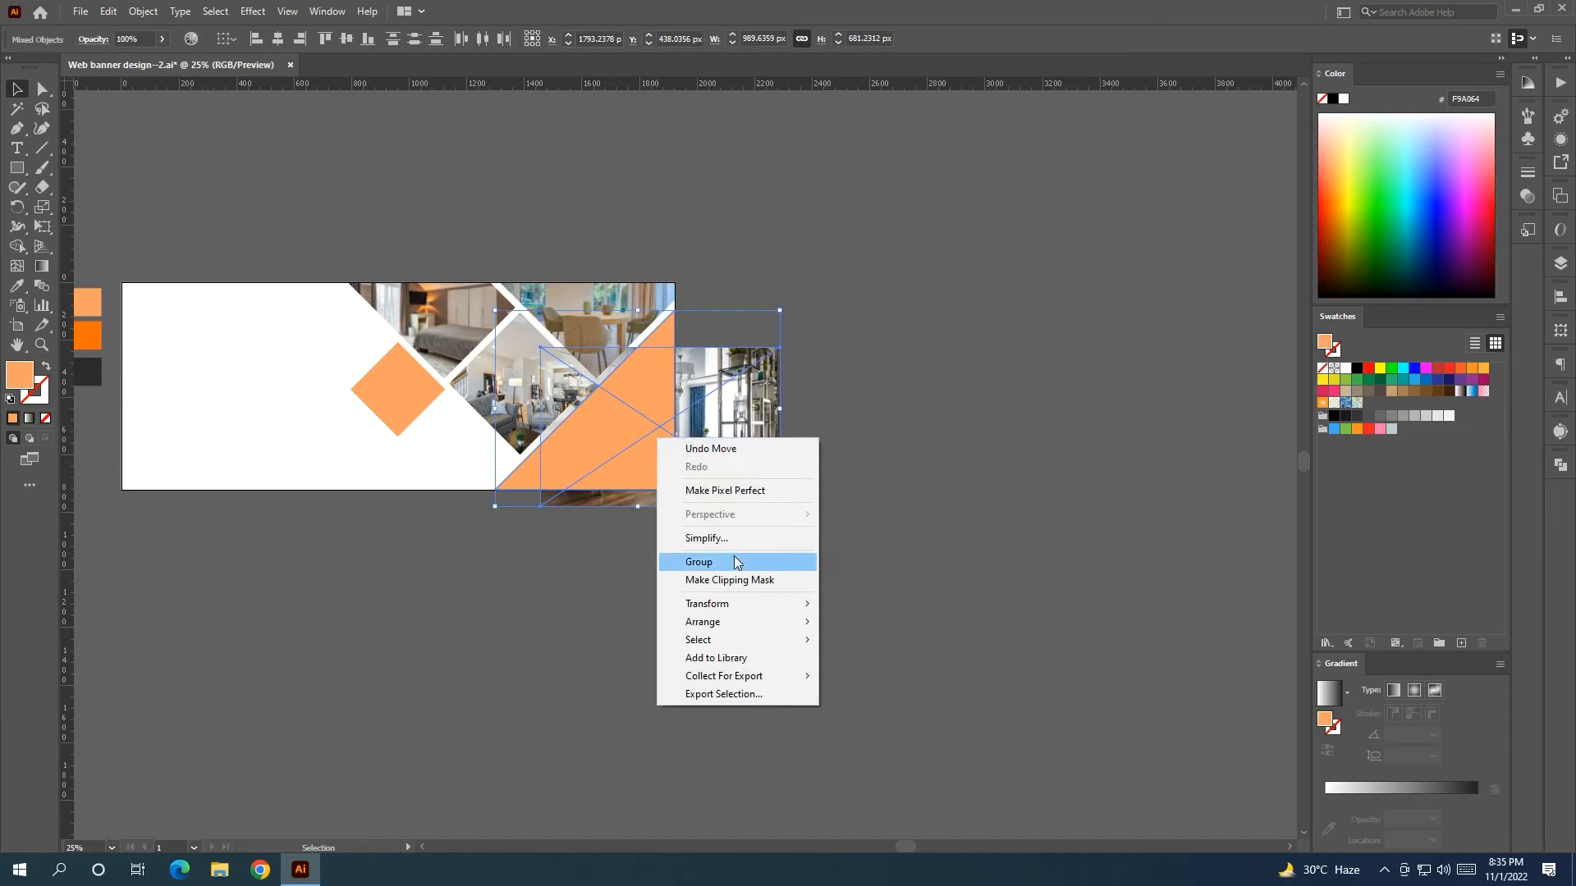
{"action": "left_click", "coordinate": [705, 580]}
{"action": "left_click", "coordinate": [112, 40]}
{"action": "left_click_drag", "start_coordinate": [719, 346], "coordinate": [892, 302]}
{"action": "left_click_drag", "start_coordinate": [781, 373], "coordinate": [722, 374]}
{"action": "left_click", "coordinate": [786, 249]}
{"action": "left_click_drag", "start_coordinate": [786, 250], "coordinate": [907, 250]}
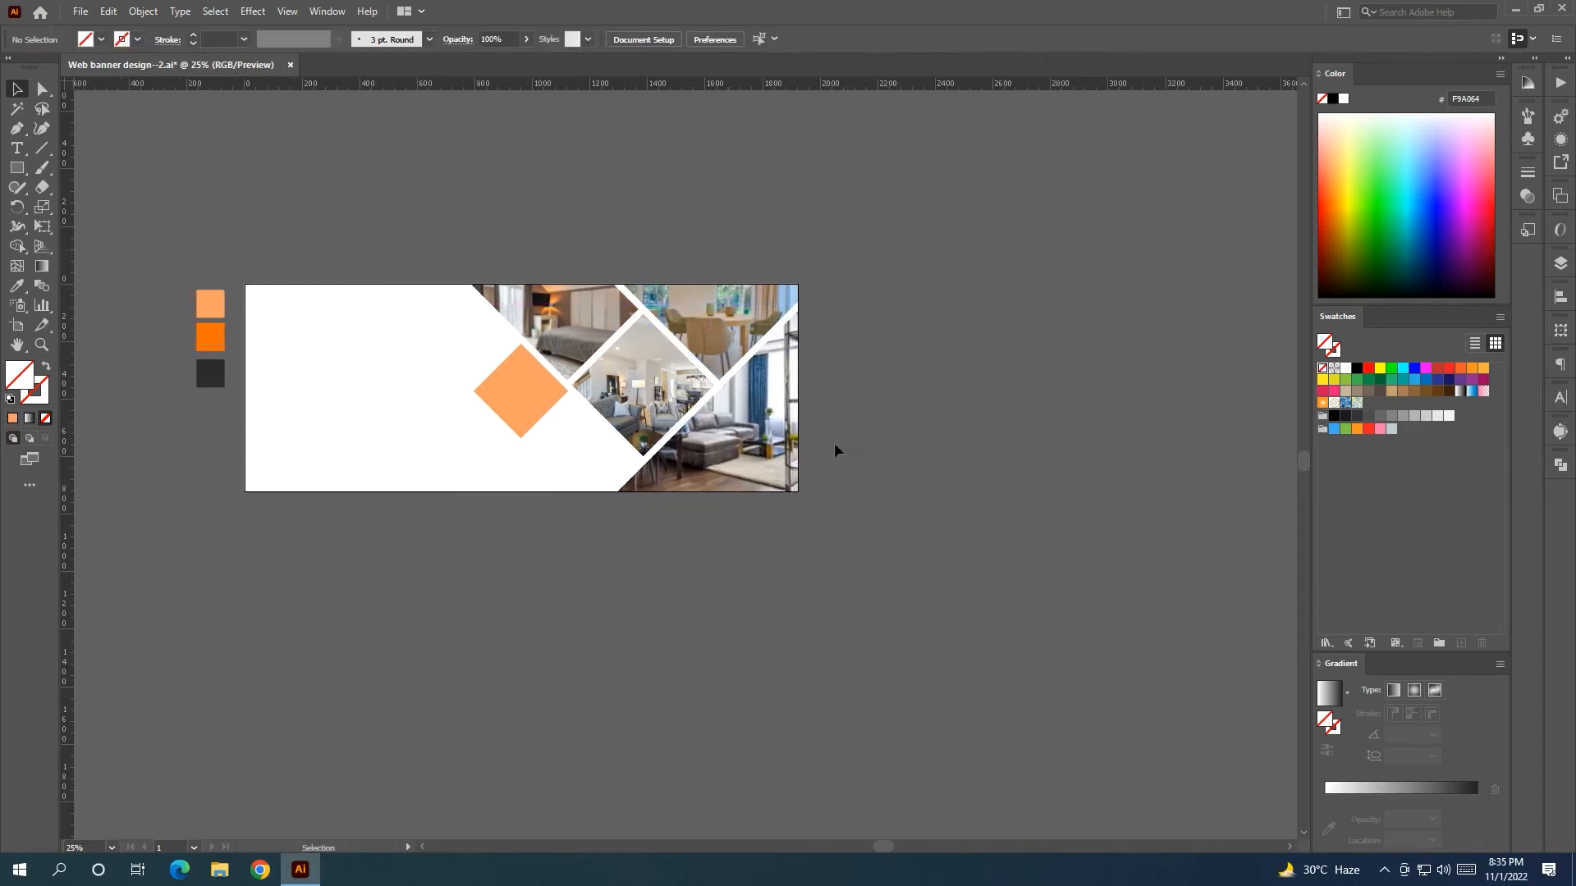
Draw a black 1 pt Pen path through the gaps from the artboard's top edge to the junction near X 1649, Y 352 px and down to the bottom edge
{"action": "left_click_drag", "start_coordinate": [833, 444], "coordinate": [866, 544]}
{"action": "left_click", "coordinate": [16, 129]}
{"action": "scroll", "coordinate": [756, 539], "scroll_direction": "up", "scroll_amount": 1}
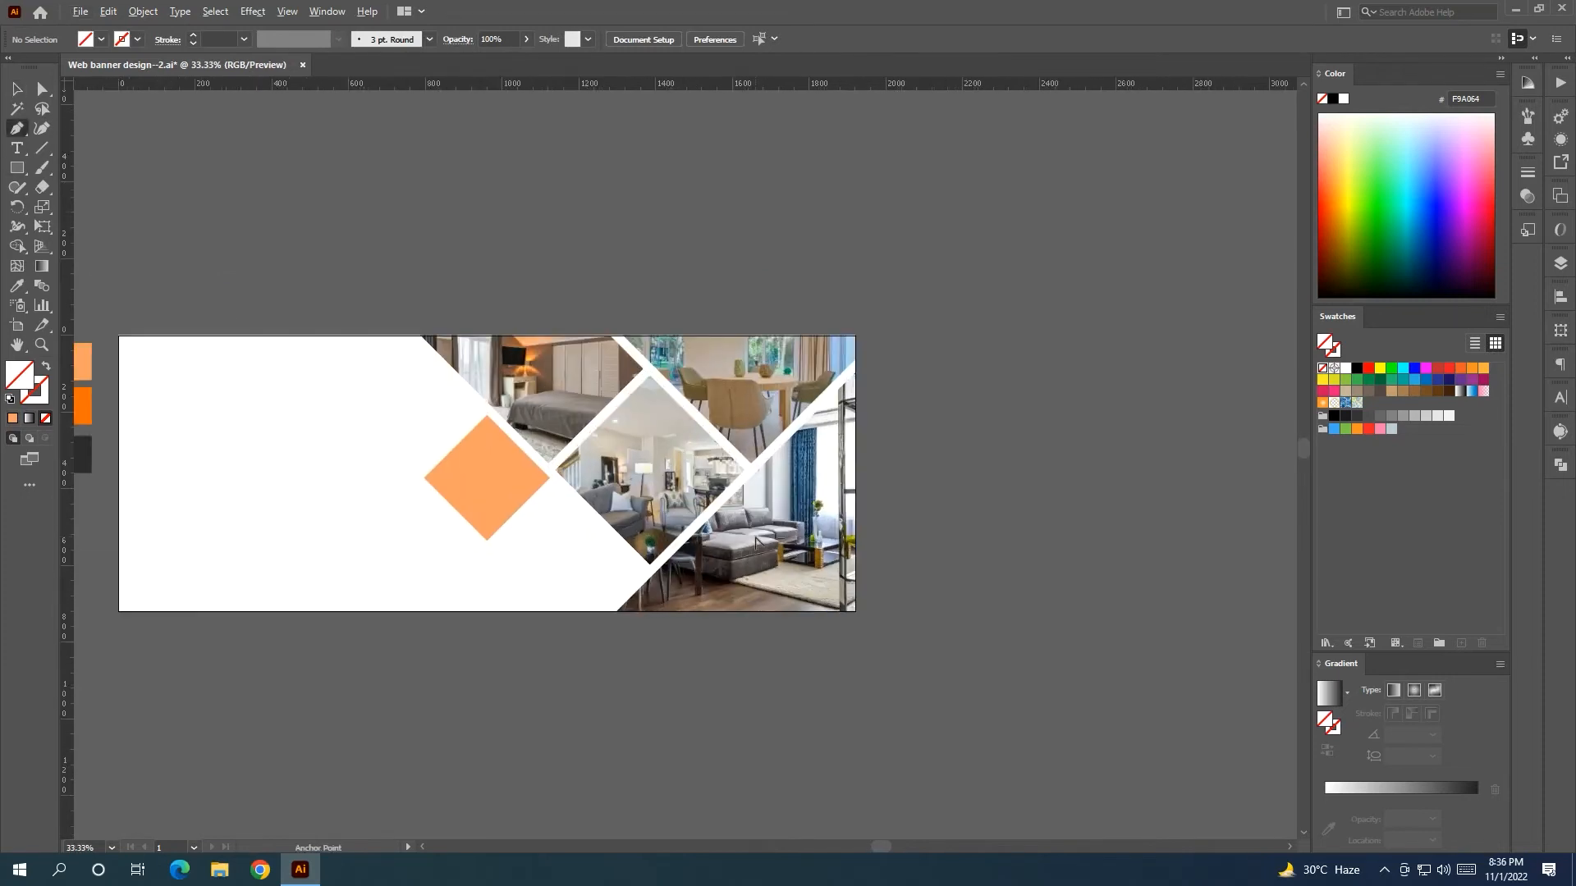
{"action": "scroll", "coordinate": [646, 597], "scroll_direction": "up", "scroll_amount": 1}
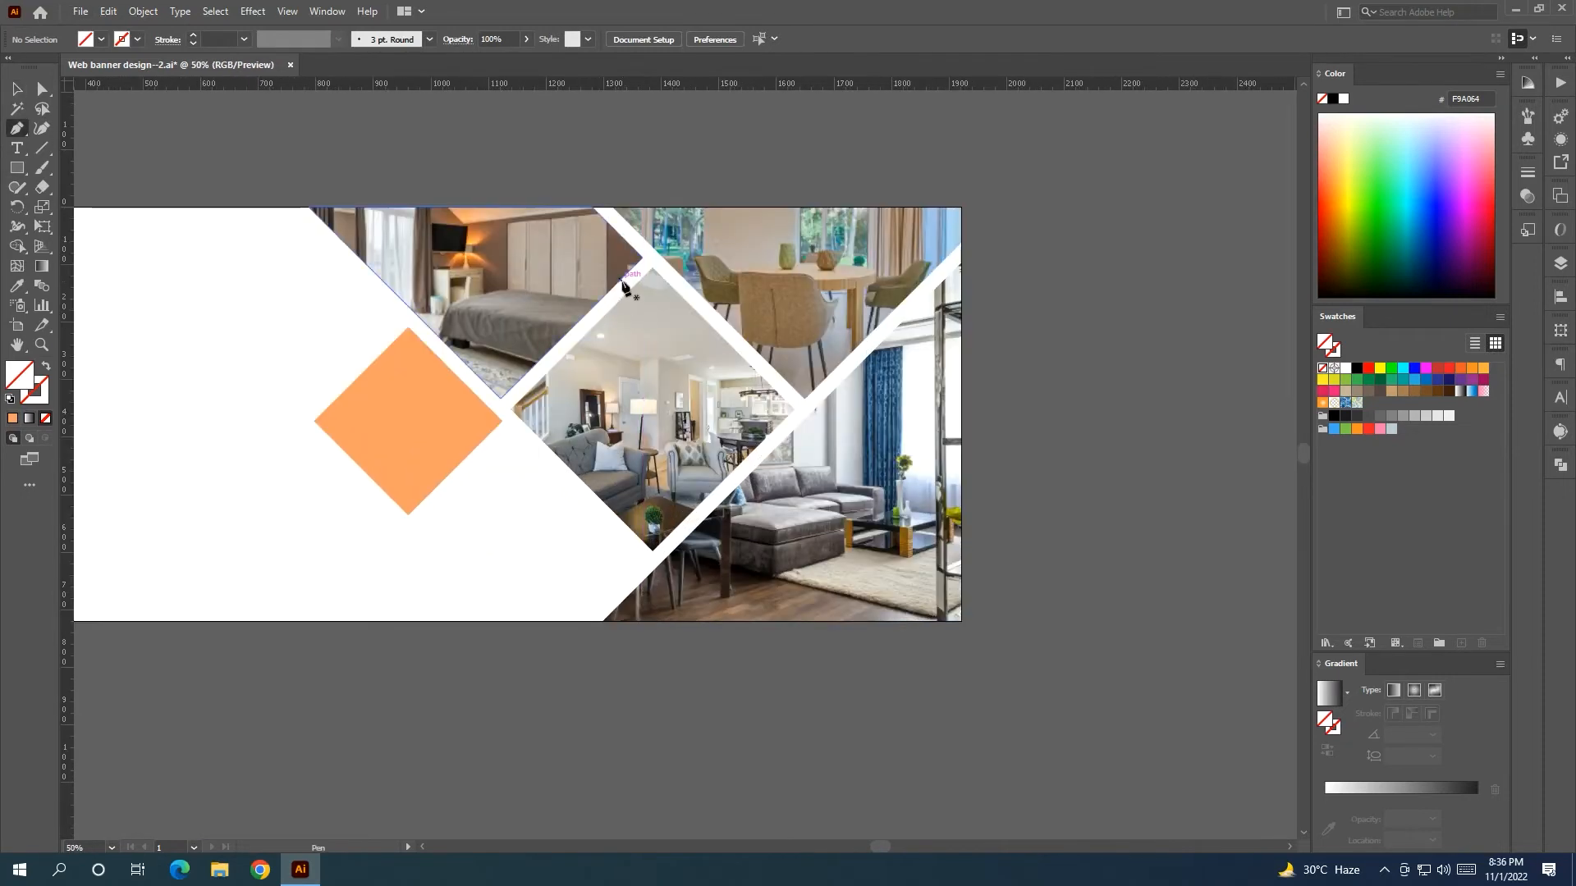
{"action": "left_click", "coordinate": [604, 207]}
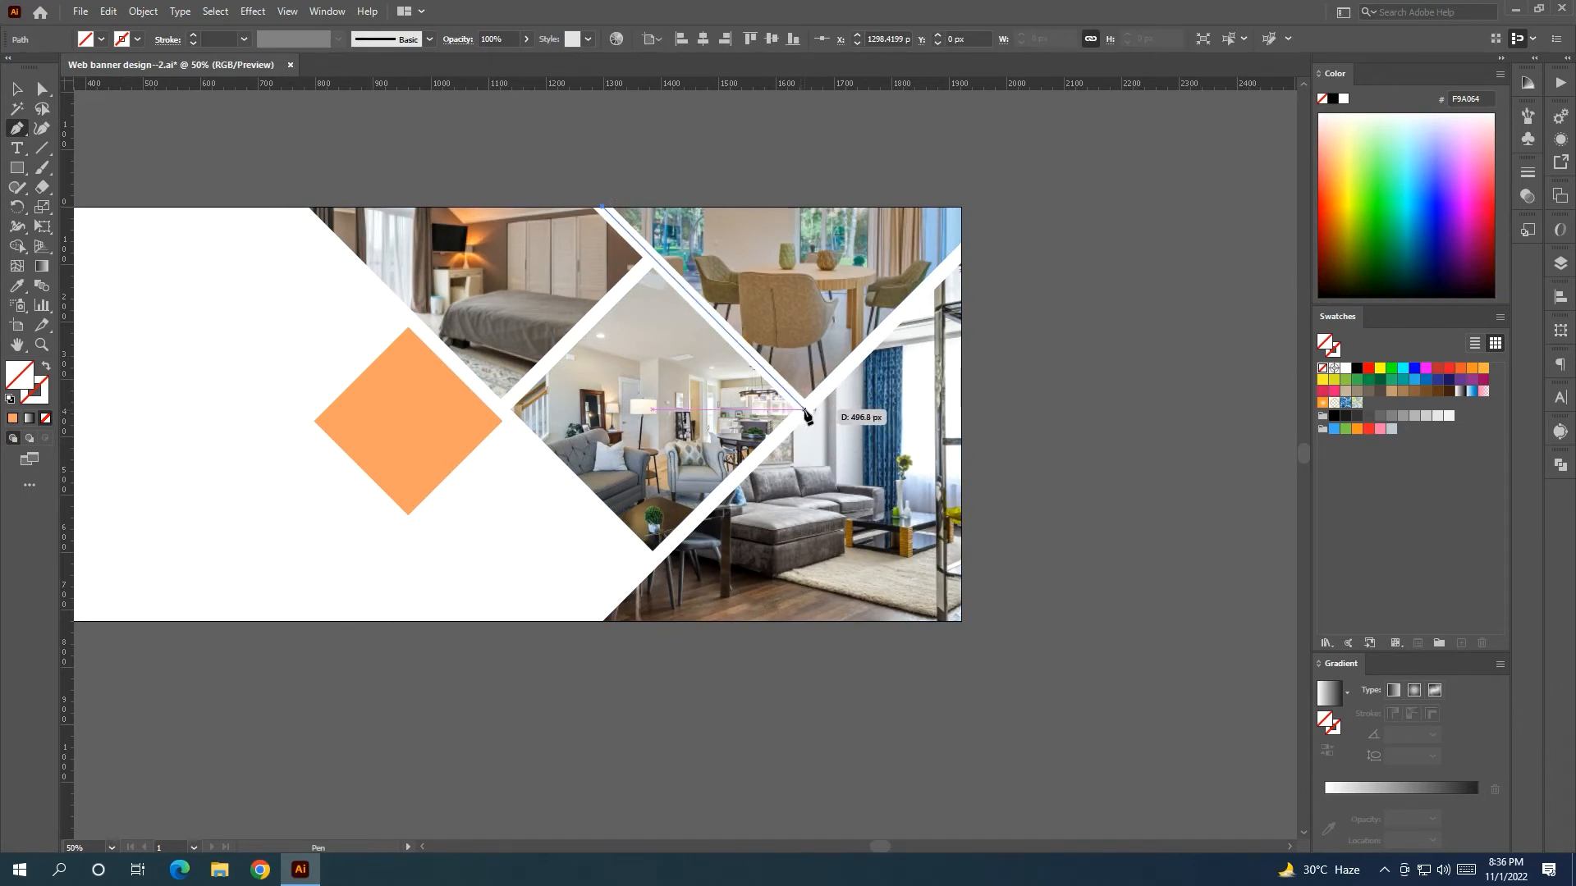
{"action": "left_click", "coordinate": [804, 409]}
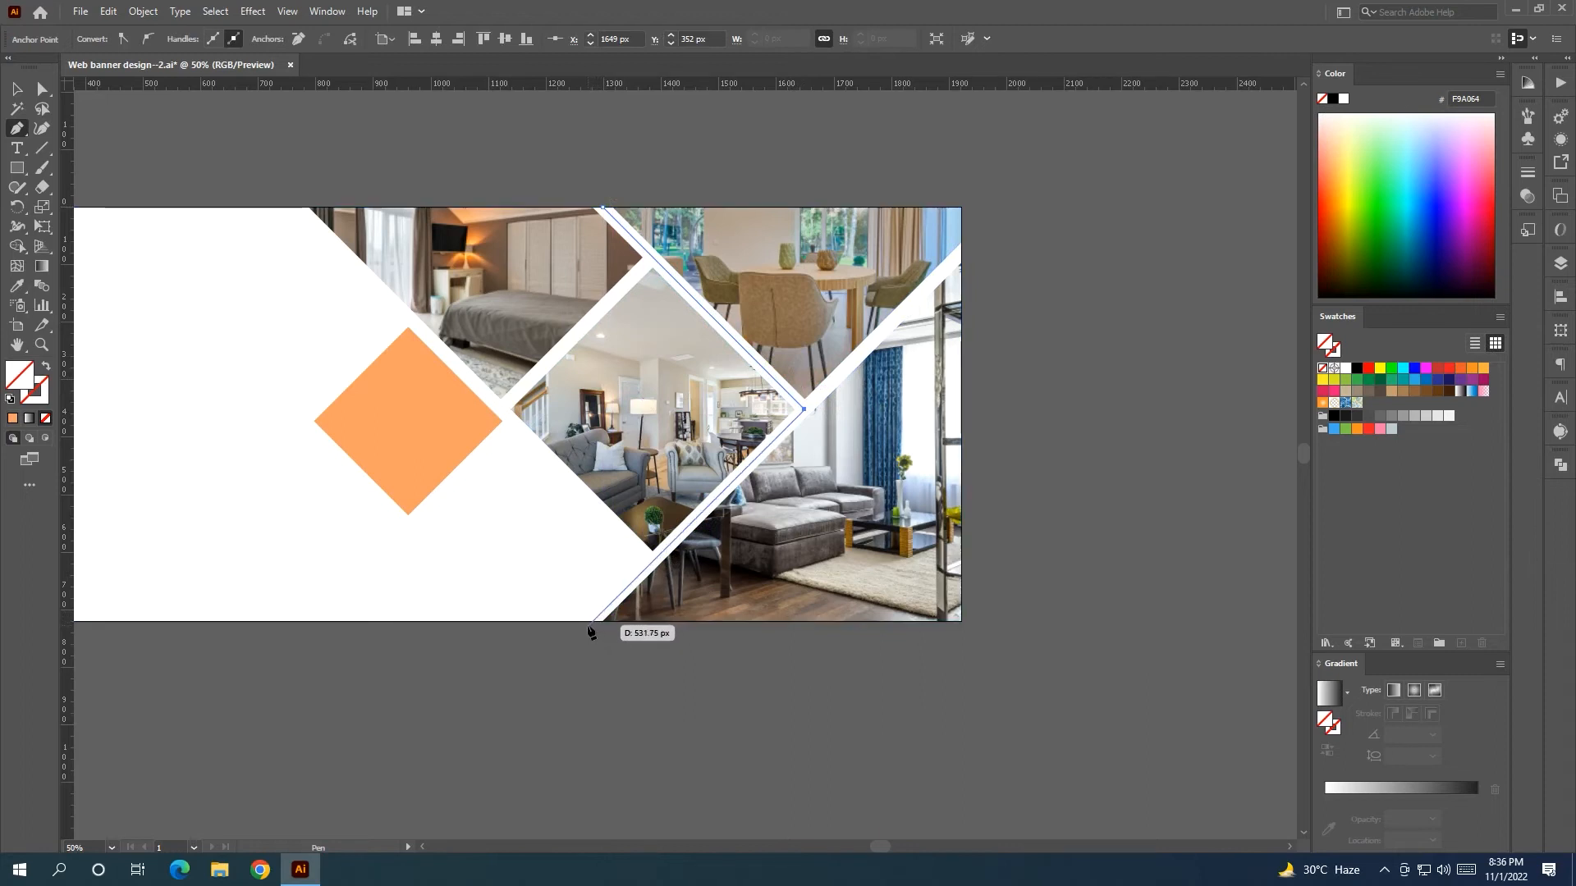
{"action": "left_click", "coordinate": [590, 621]}
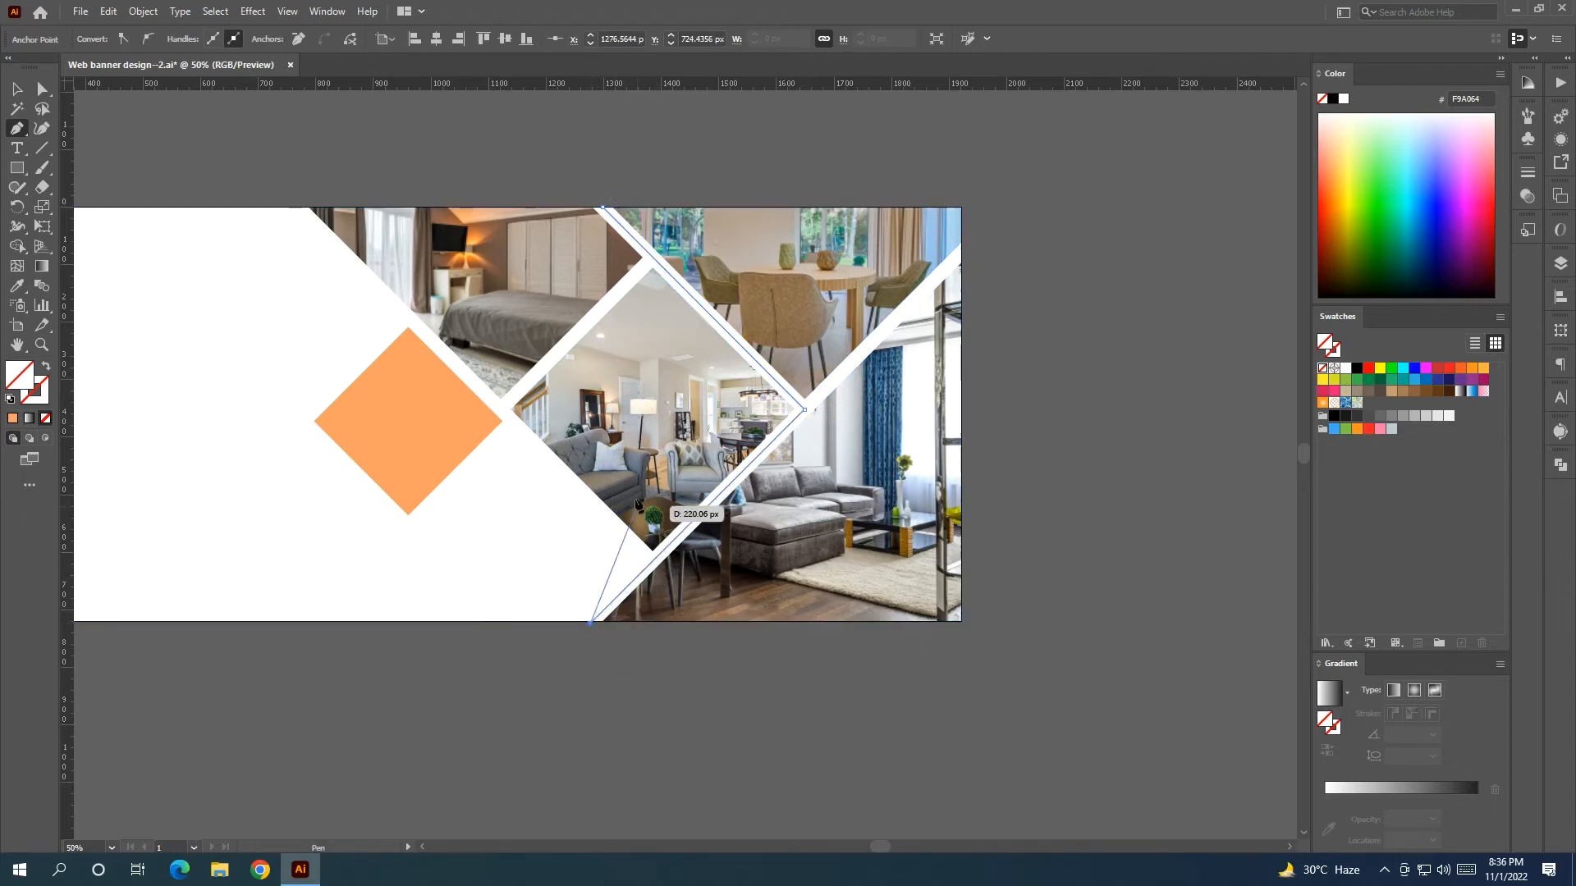
{"action": "left_click", "coordinate": [1356, 368]}
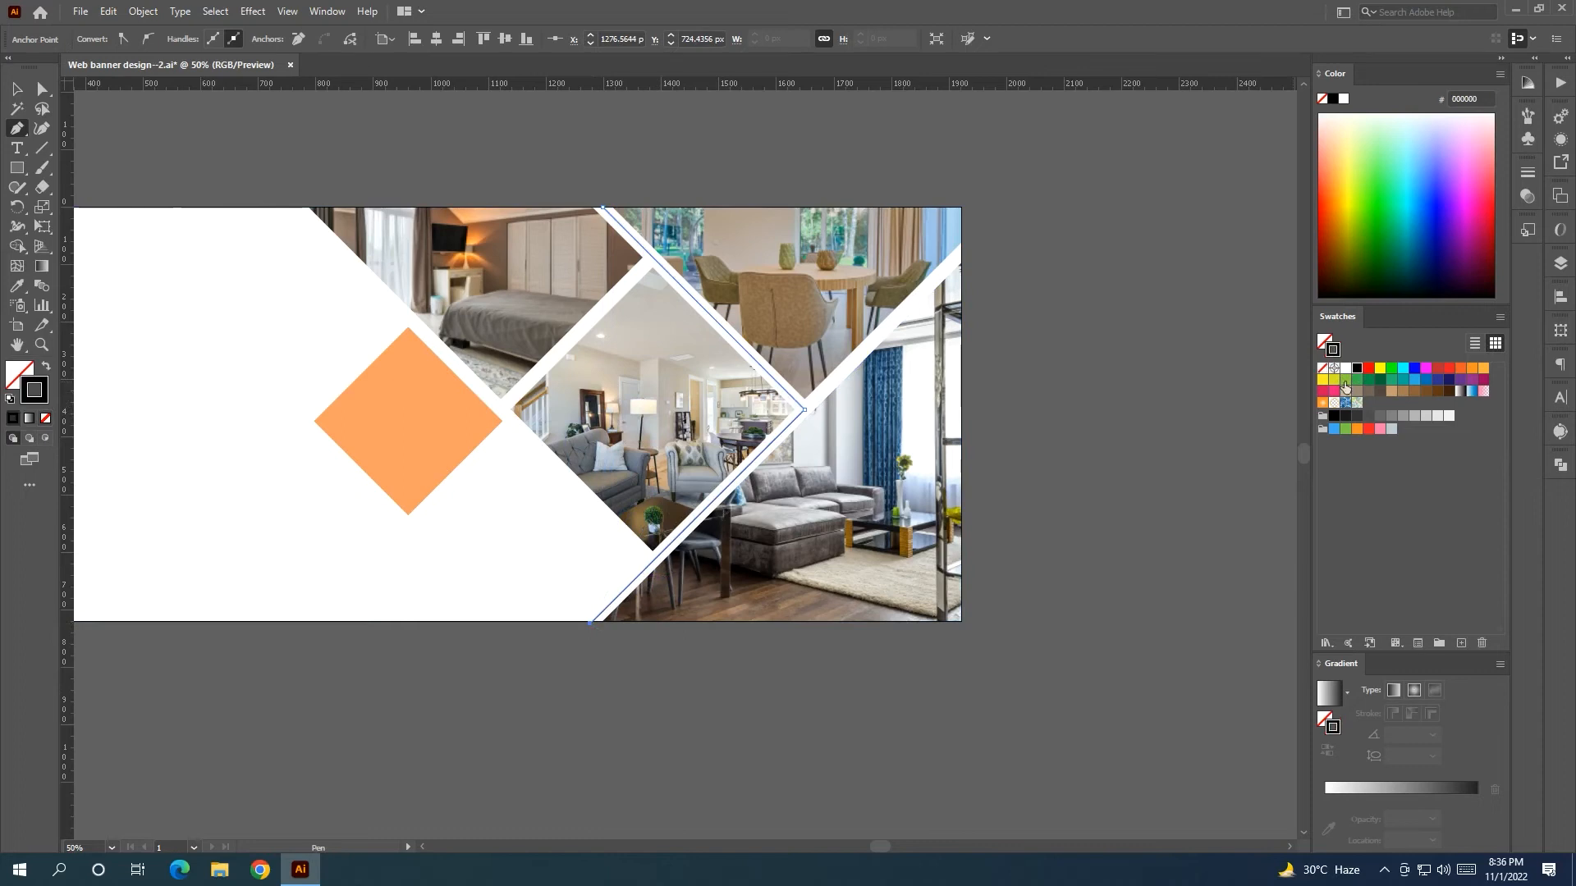
{"action": "left_click", "coordinate": [219, 149]}
{"action": "key", "text": "ctrl+z"}
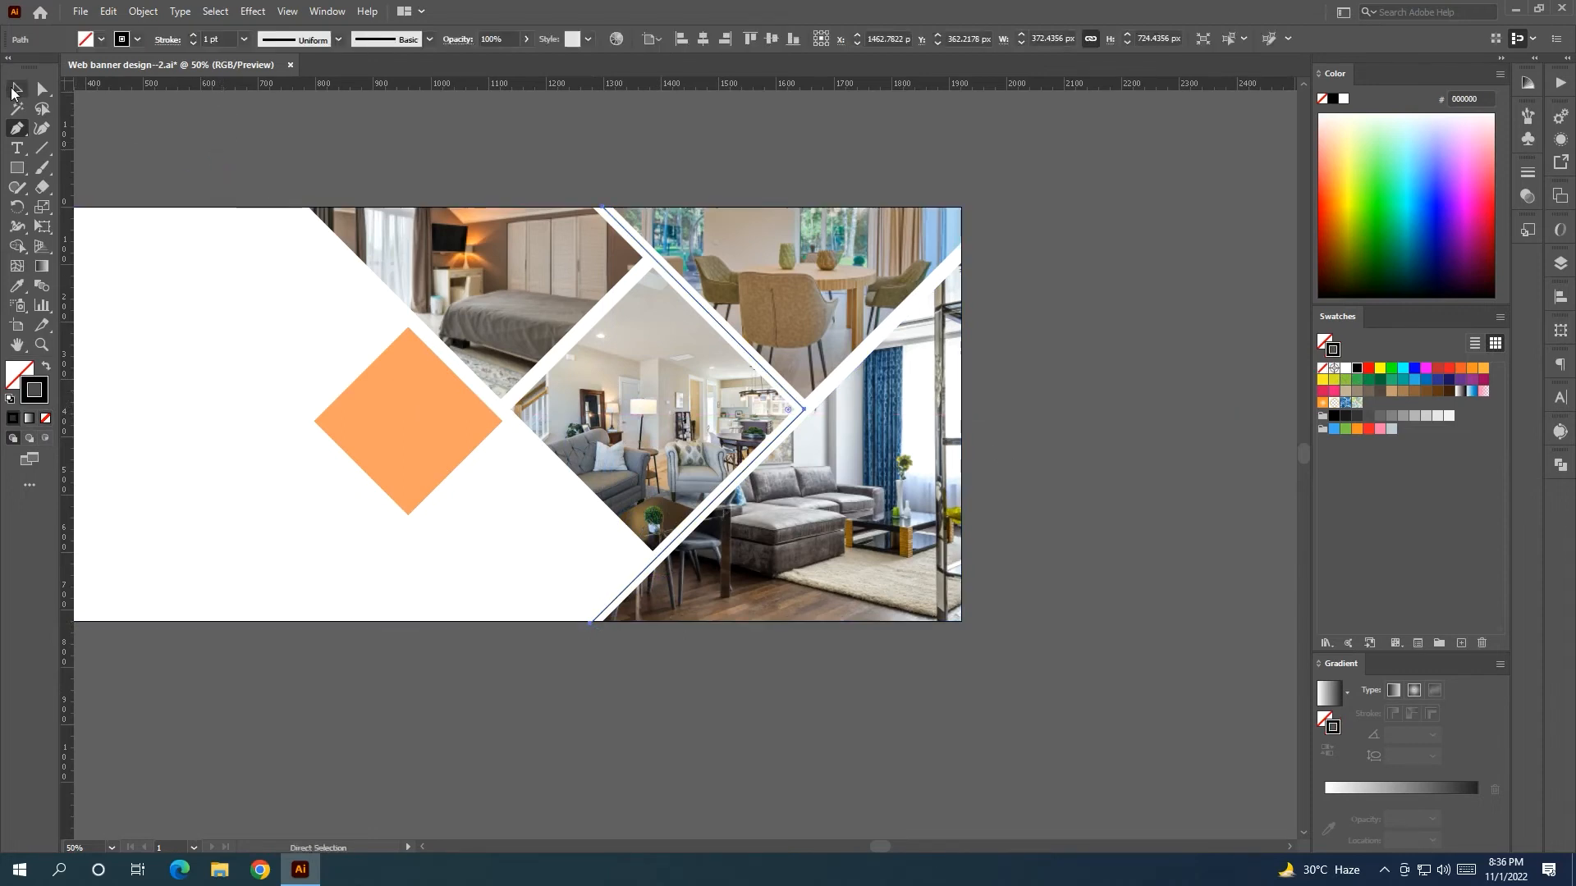
{"action": "left_click", "coordinate": [17, 88]}
{"action": "left_click", "coordinate": [226, 161]}
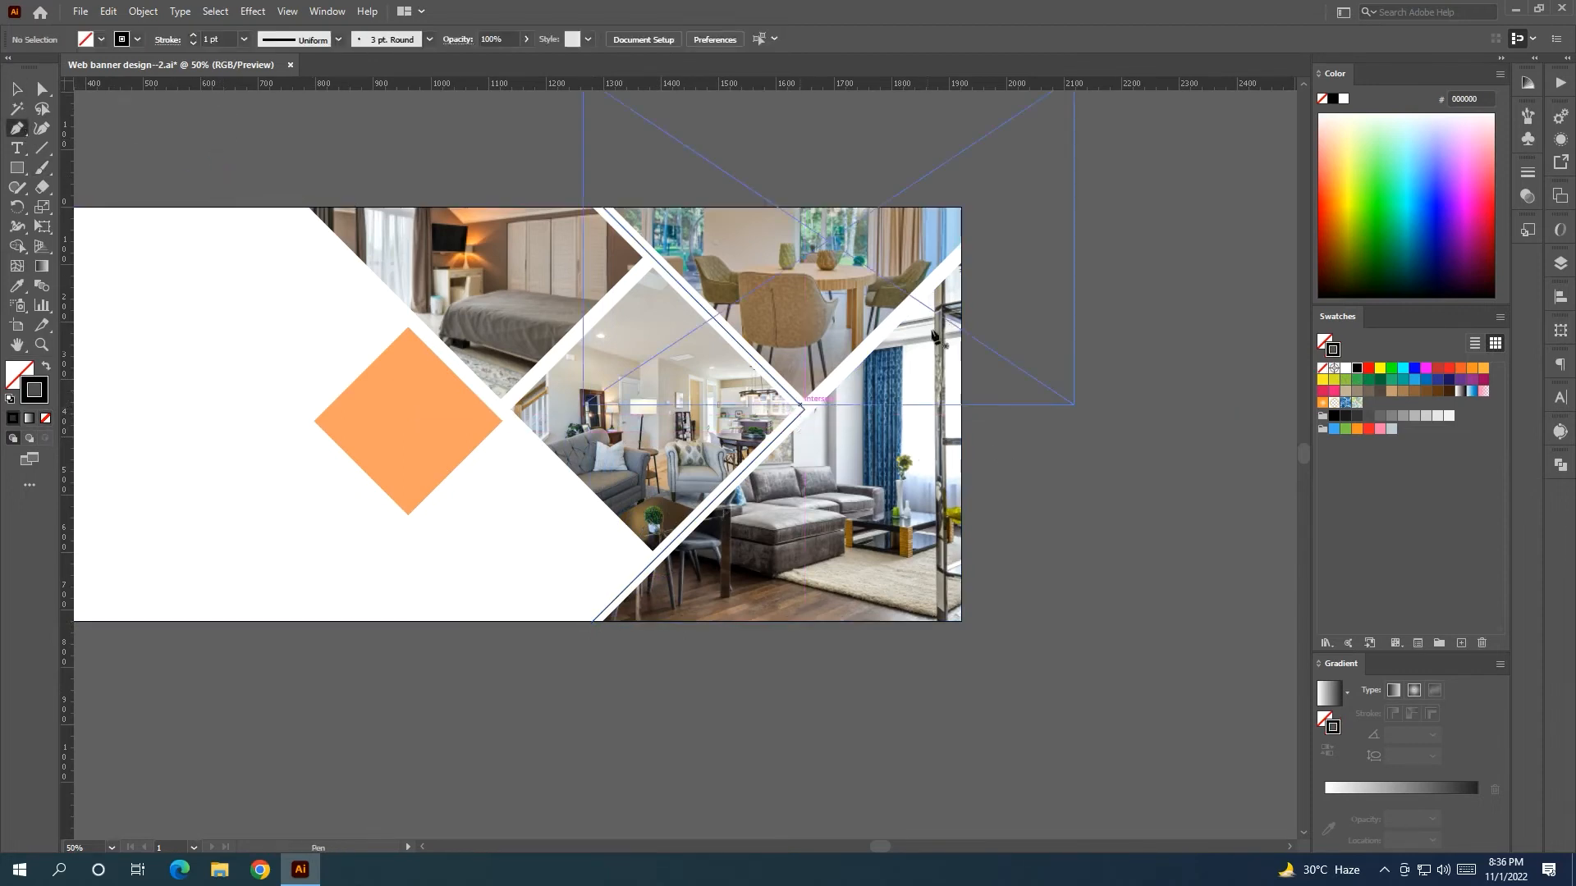
Draw a second black Pen line along the gap from the artboard's right edge down to the central junction
{"action": "left_click", "coordinate": [962, 257]}
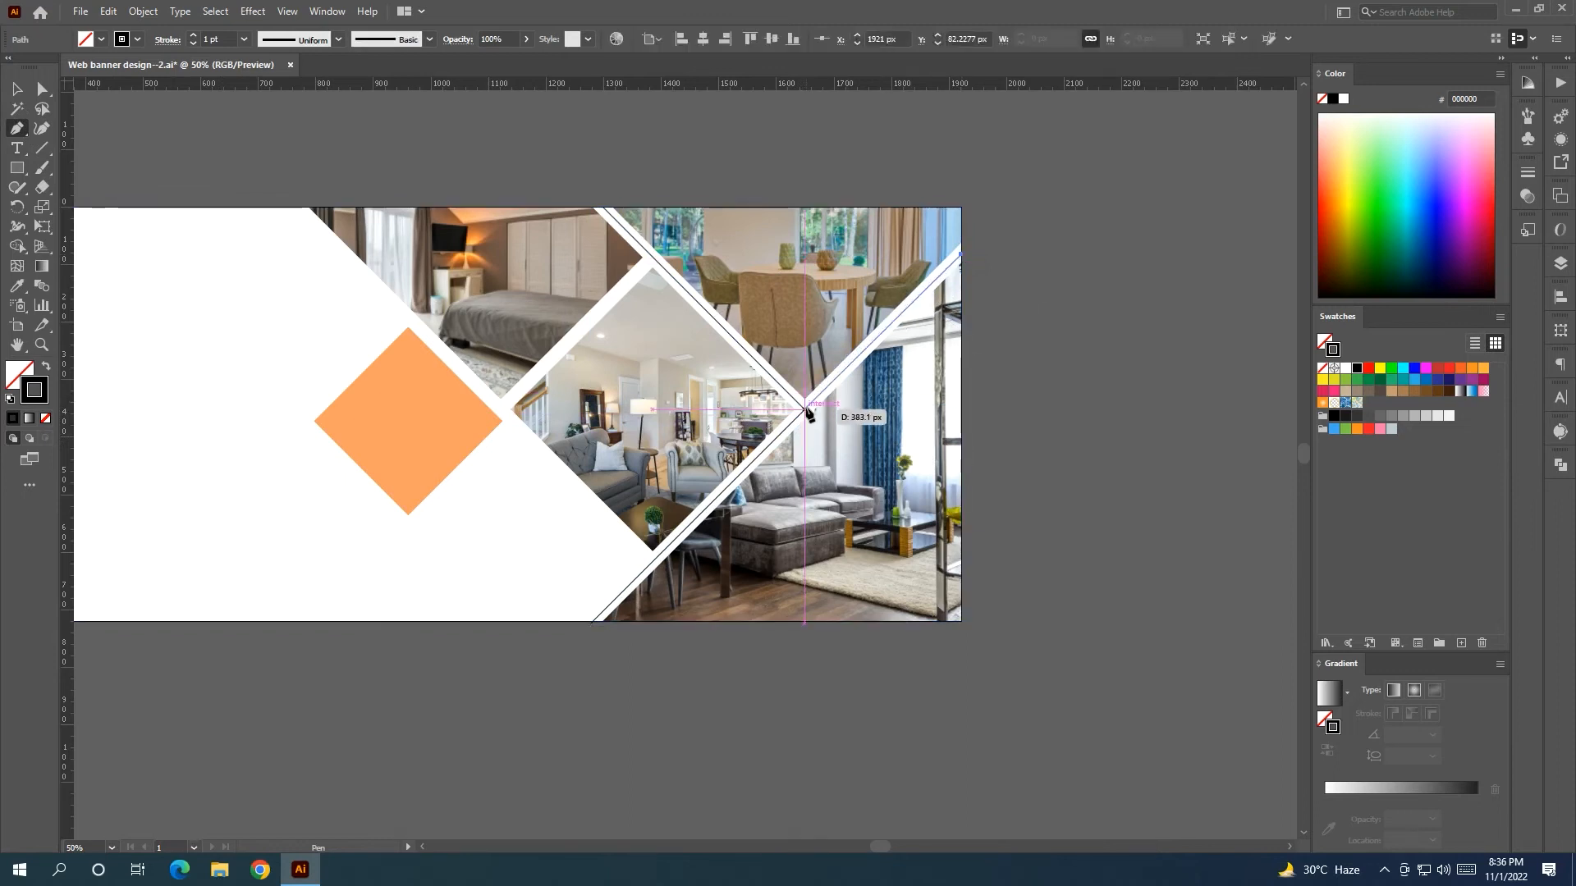
{"action": "left_click", "coordinate": [805, 411]}
{"action": "left_click", "coordinate": [17, 89]}
{"action": "left_click", "coordinate": [425, 122]}
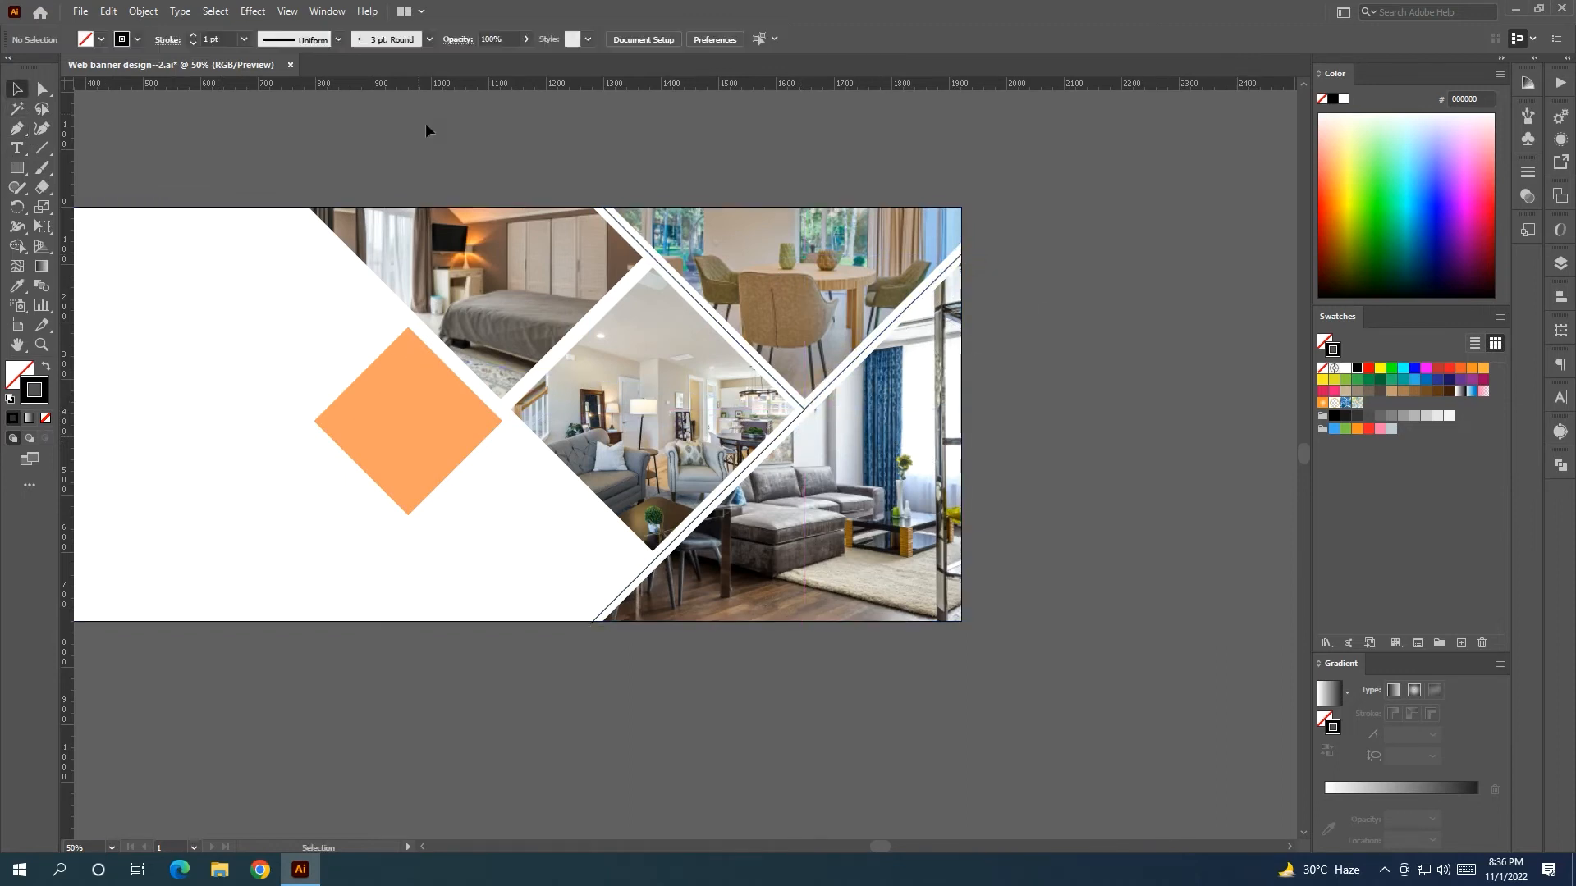
Draw a third black Pen line along the gap between the bedroom and central diamond photos, ending on the first line
{"action": "left_click", "coordinate": [17, 128]}
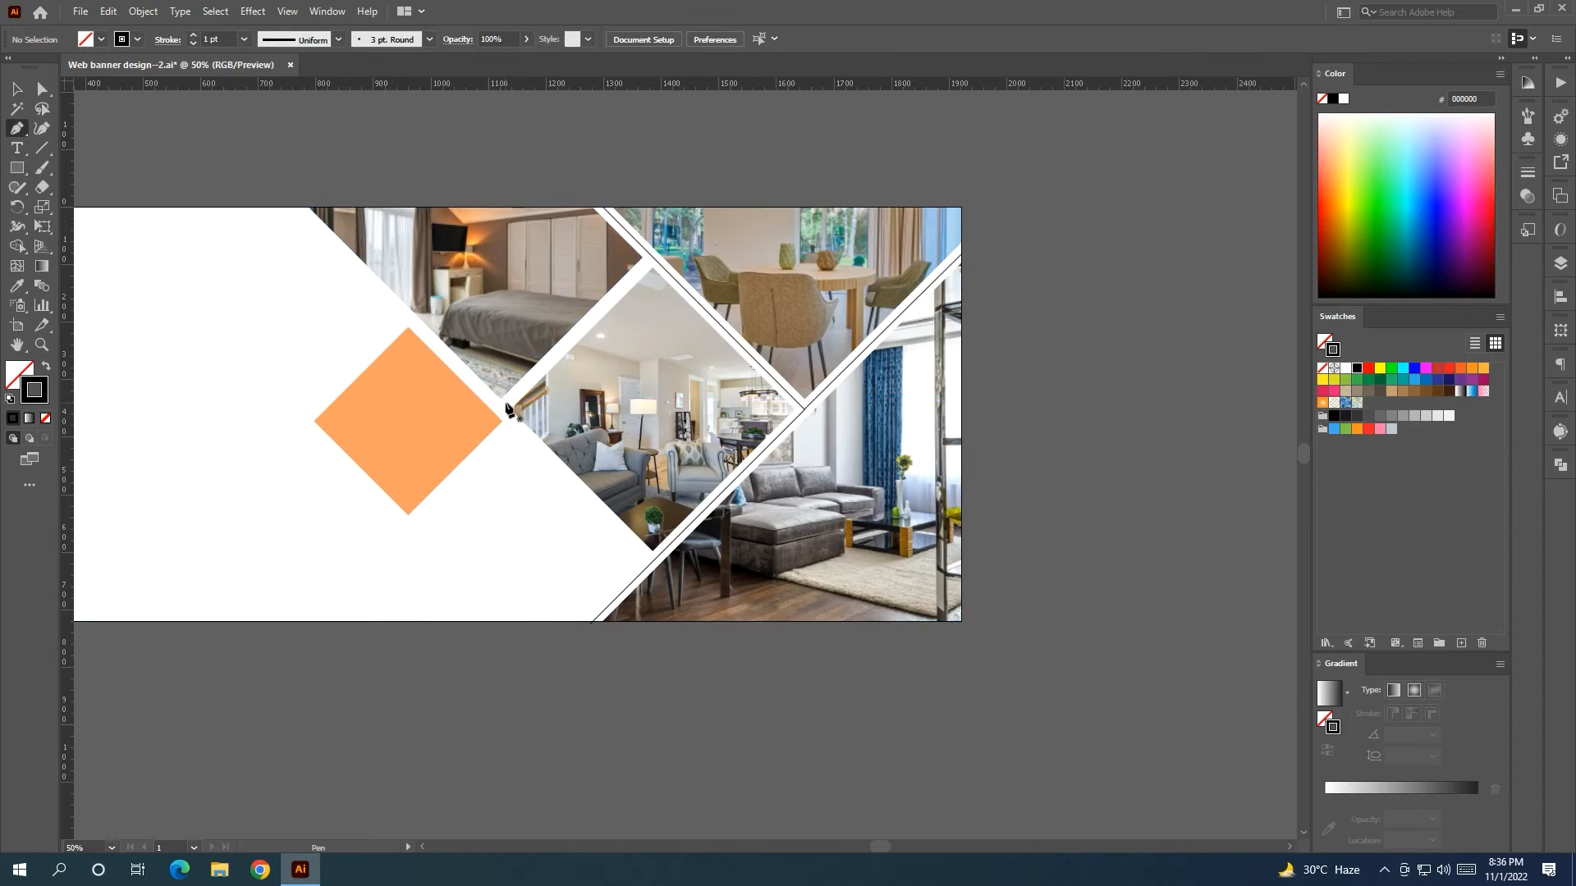
{"action": "scroll", "coordinate": [507, 402], "scroll_direction": "up", "scroll_amount": 4}
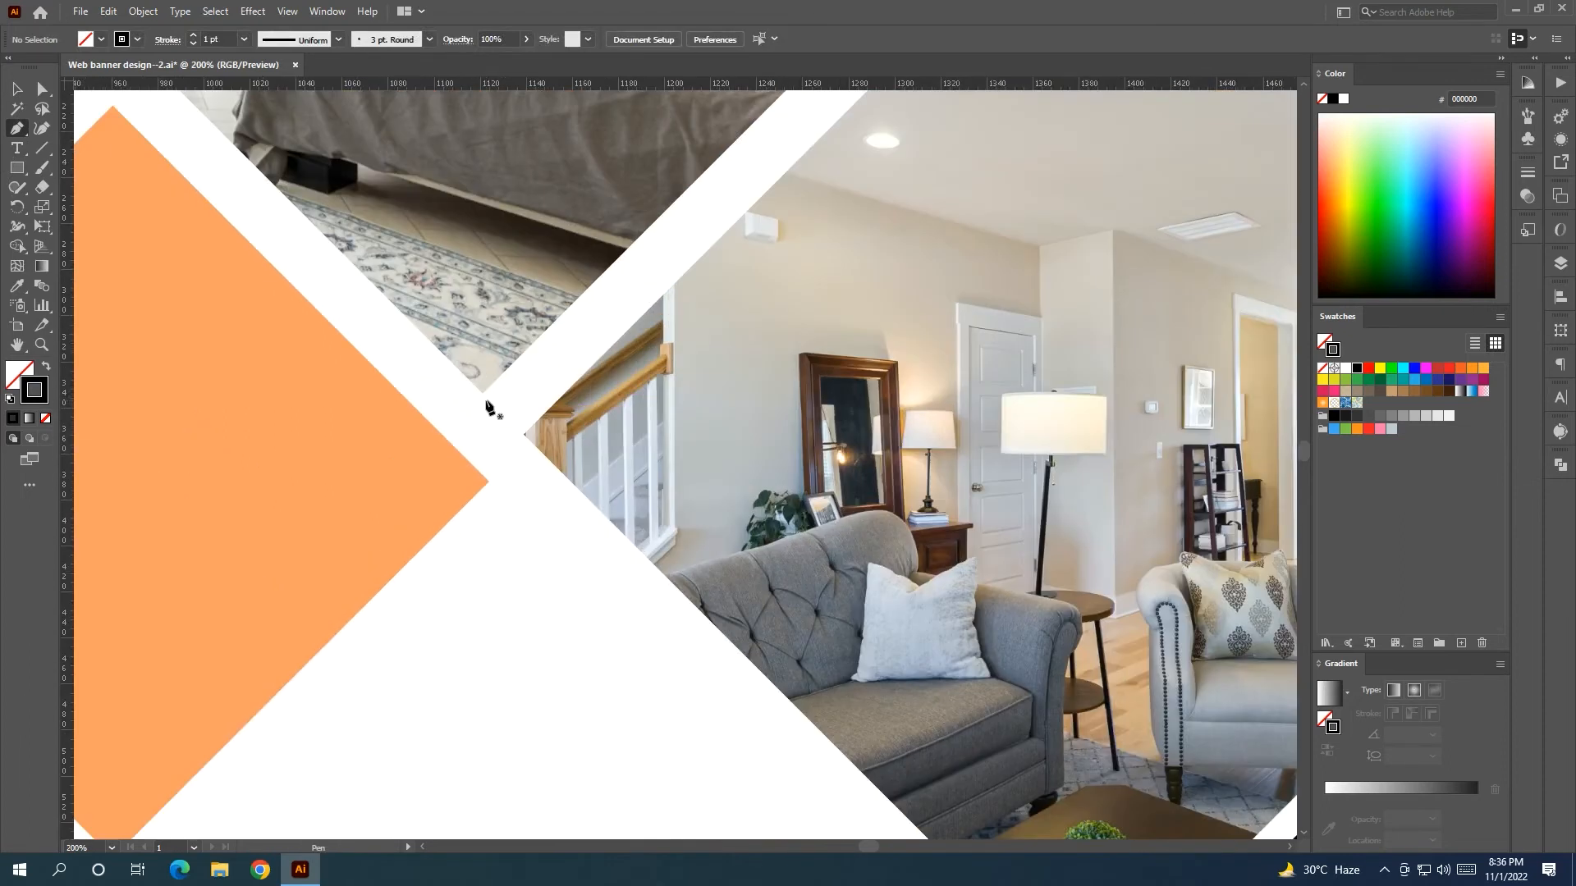
{"action": "left_click", "coordinate": [503, 419]}
{"action": "scroll", "coordinate": [503, 419], "scroll_direction": "down", "scroll_amount": 5}
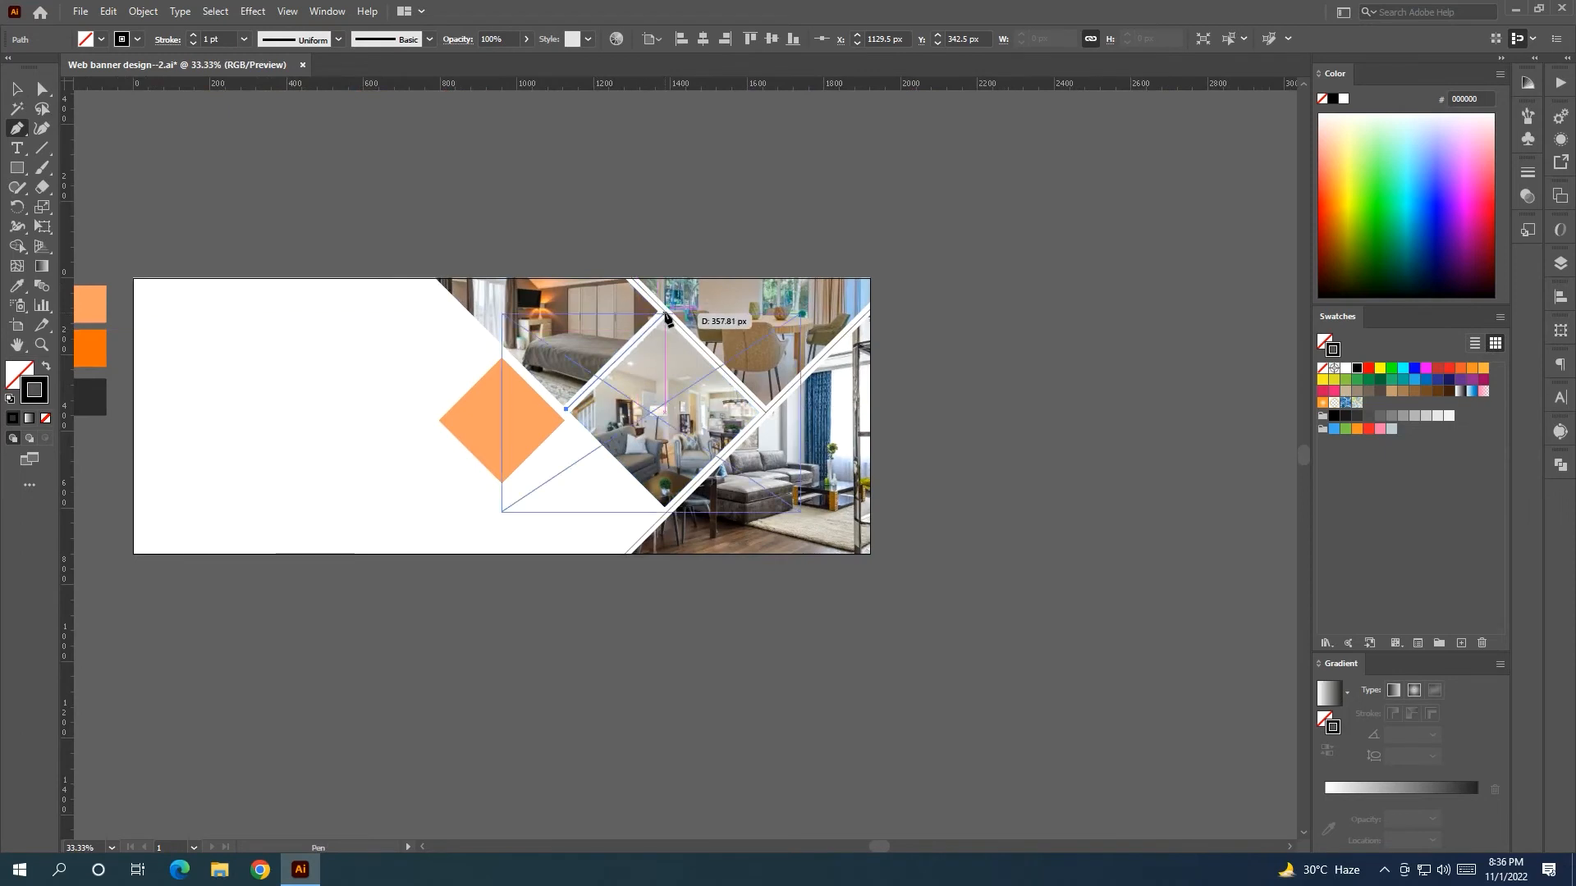
{"action": "scroll", "coordinate": [667, 317], "scroll_direction": "up", "scroll_amount": 2}
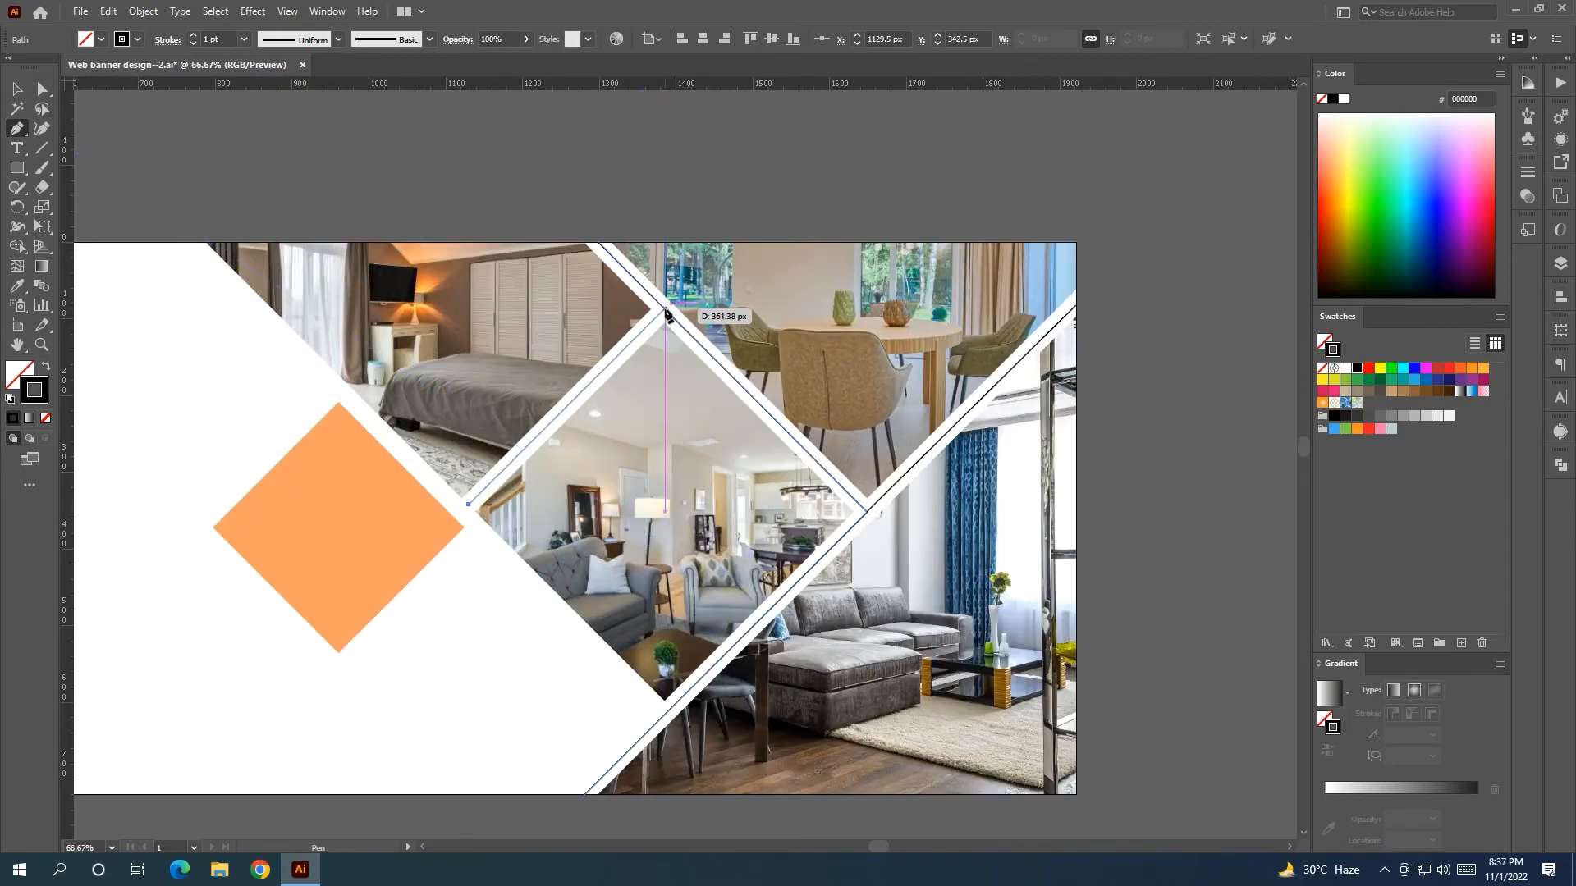
{"action": "left_click", "coordinate": [665, 311]}
{"action": "left_click", "coordinate": [15, 91]}
{"action": "left_click", "coordinate": [531, 191]}
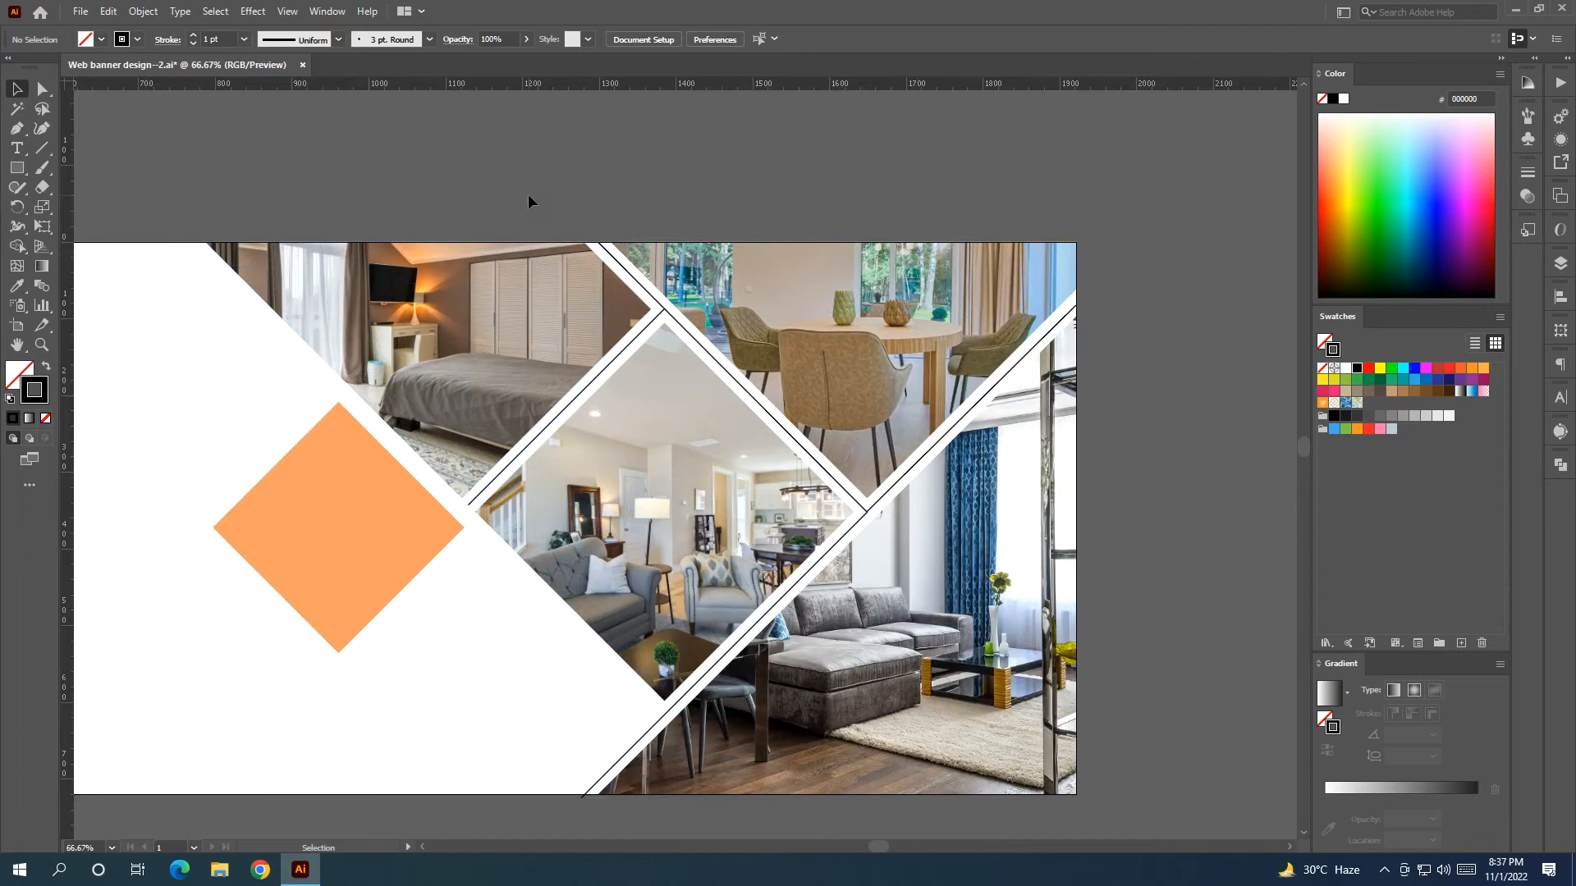
Color the three divider lines with the strong orange of the palette square as their stroke, leaving them without a fill
{"action": "left_click", "coordinate": [875, 508]}
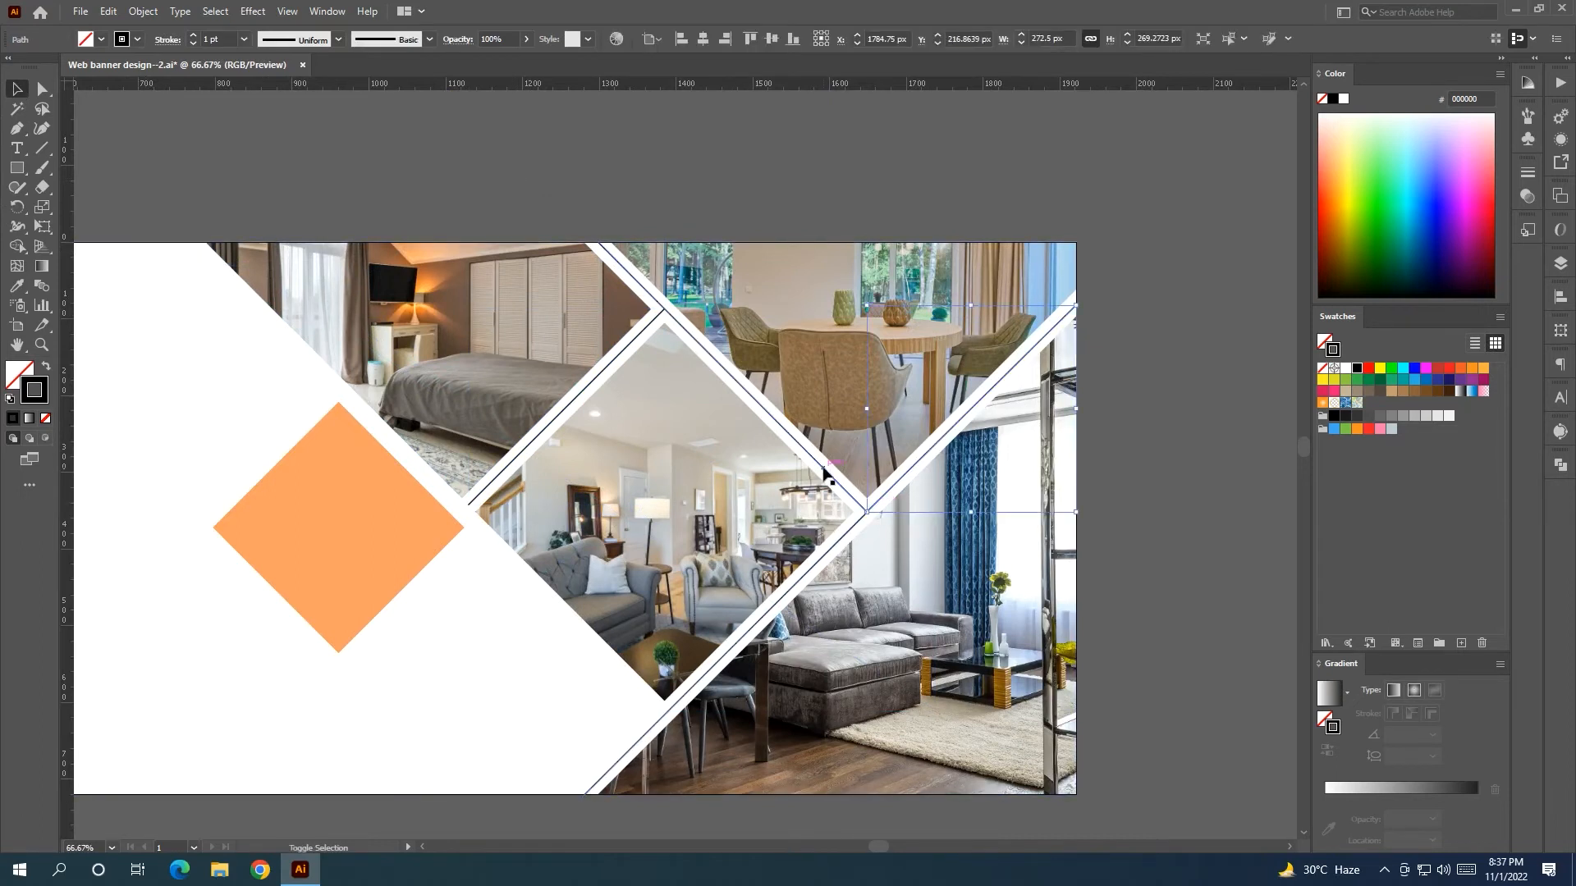
{"action": "scroll", "coordinate": [450, 408], "scroll_direction": "down", "scroll_amount": 1}
{"action": "left_click_drag", "start_coordinate": [449, 404], "coordinate": [560, 408]}
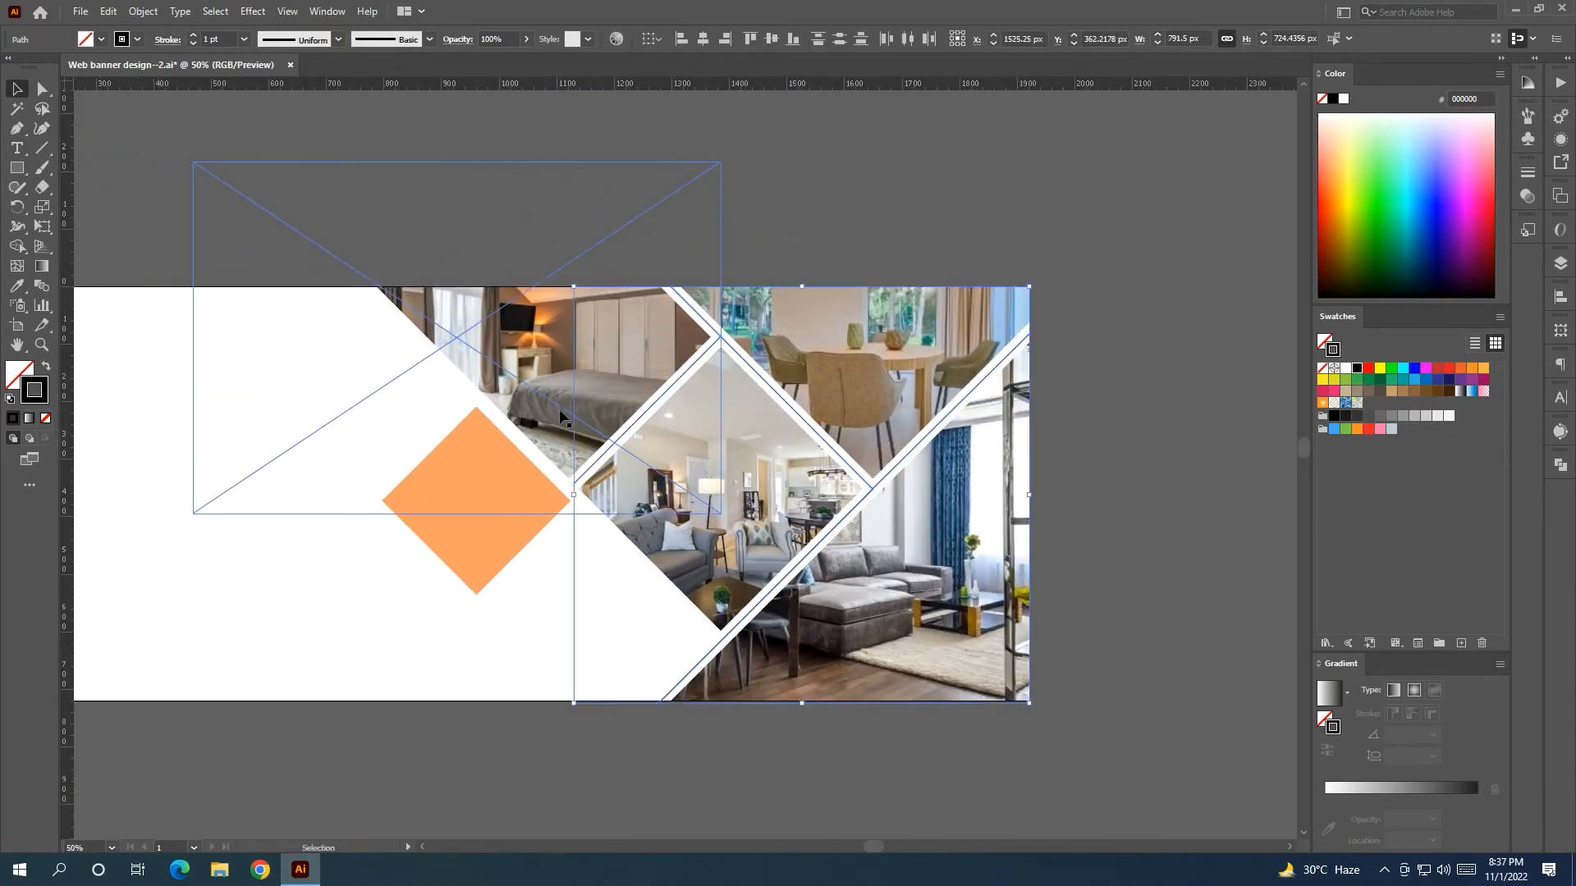
{"action": "left_click", "coordinate": [16, 285]}
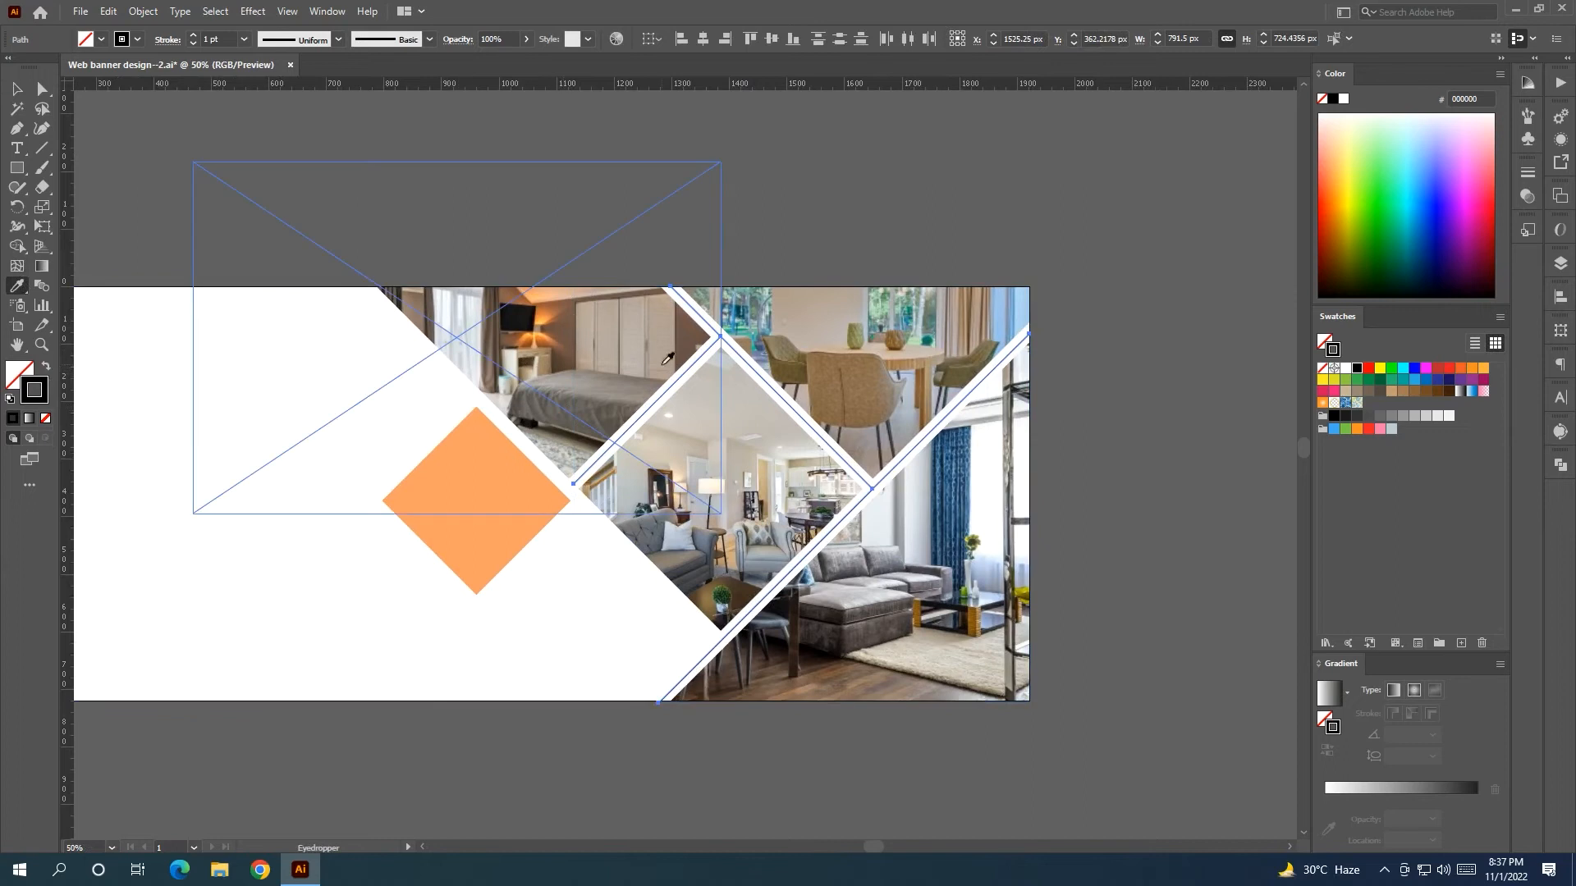
{"action": "left_click_drag", "start_coordinate": [428, 377], "coordinate": [826, 397]}
{"action": "left_click", "coordinate": [267, 397]}
{"action": "left_click_drag", "start_coordinate": [709, 392], "coordinate": [482, 387]}
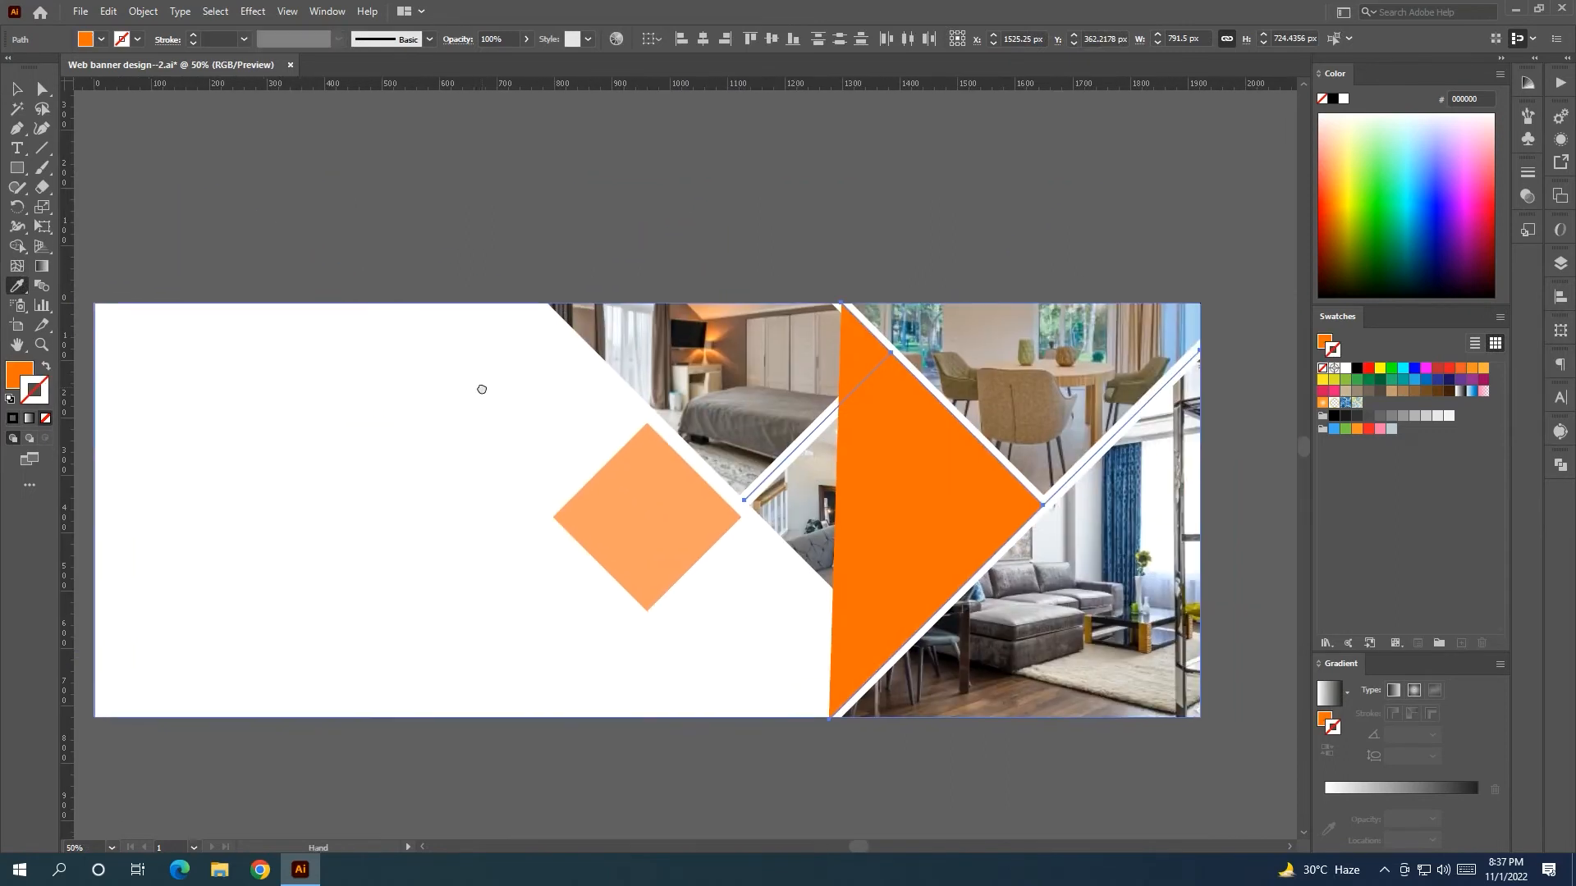
{"action": "left_click", "coordinate": [46, 366]}
{"action": "left_click_drag", "start_coordinate": [143, 406], "coordinate": [311, 408]}
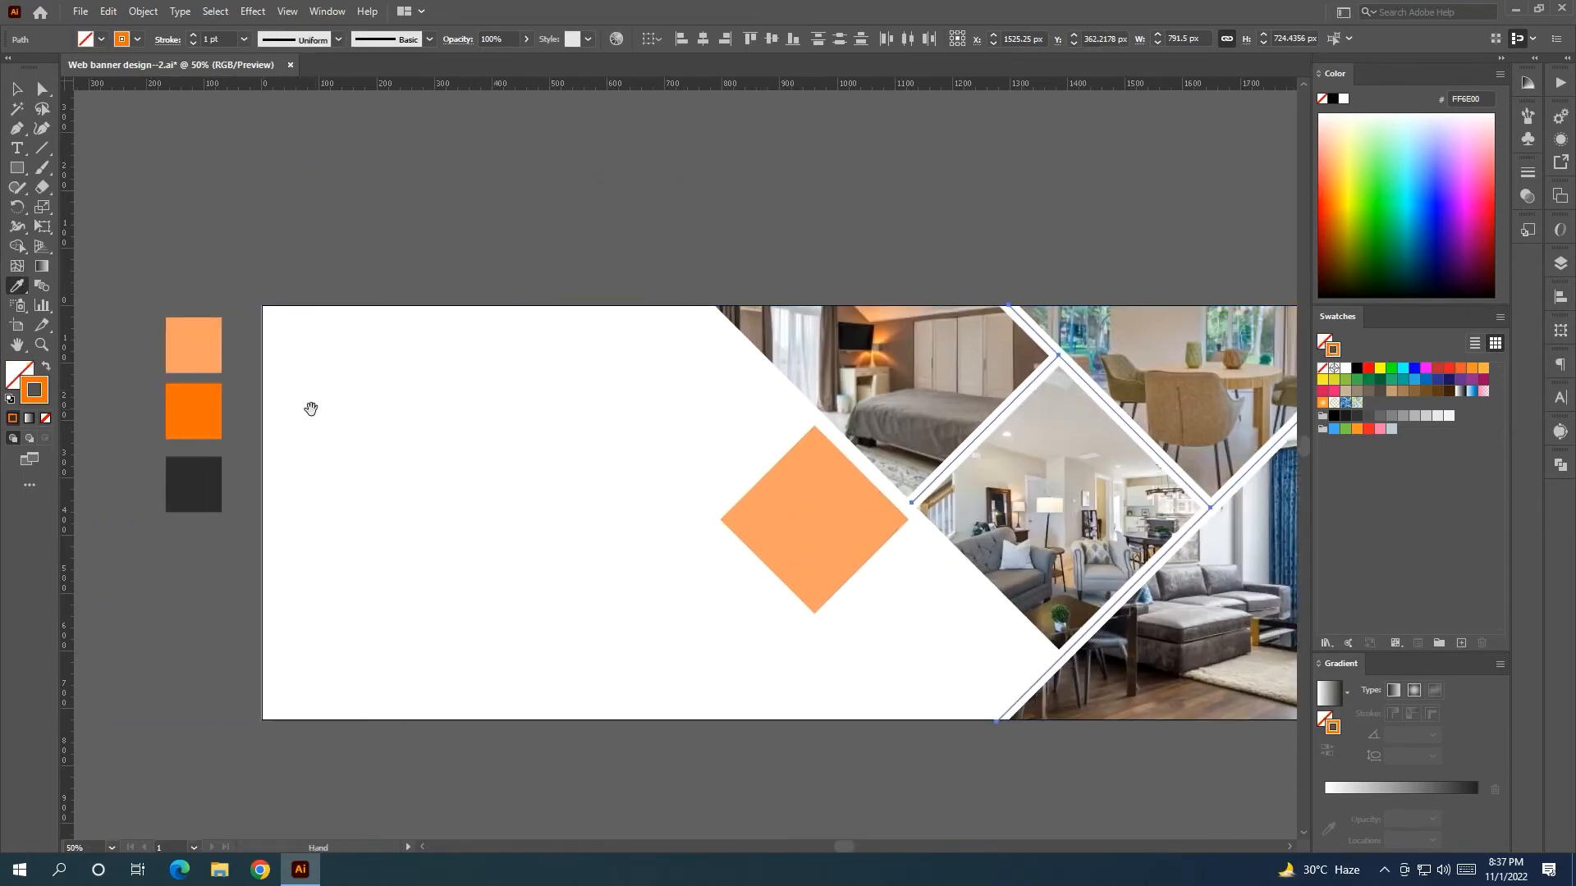
Set the stroke weight of the three divider lines to 3 pt and deselect them
{"action": "left_click", "coordinate": [193, 34]}
{"action": "left_click", "coordinate": [192, 34]}
{"action": "left_click_drag", "start_coordinate": [531, 186], "coordinate": [312, 189]}
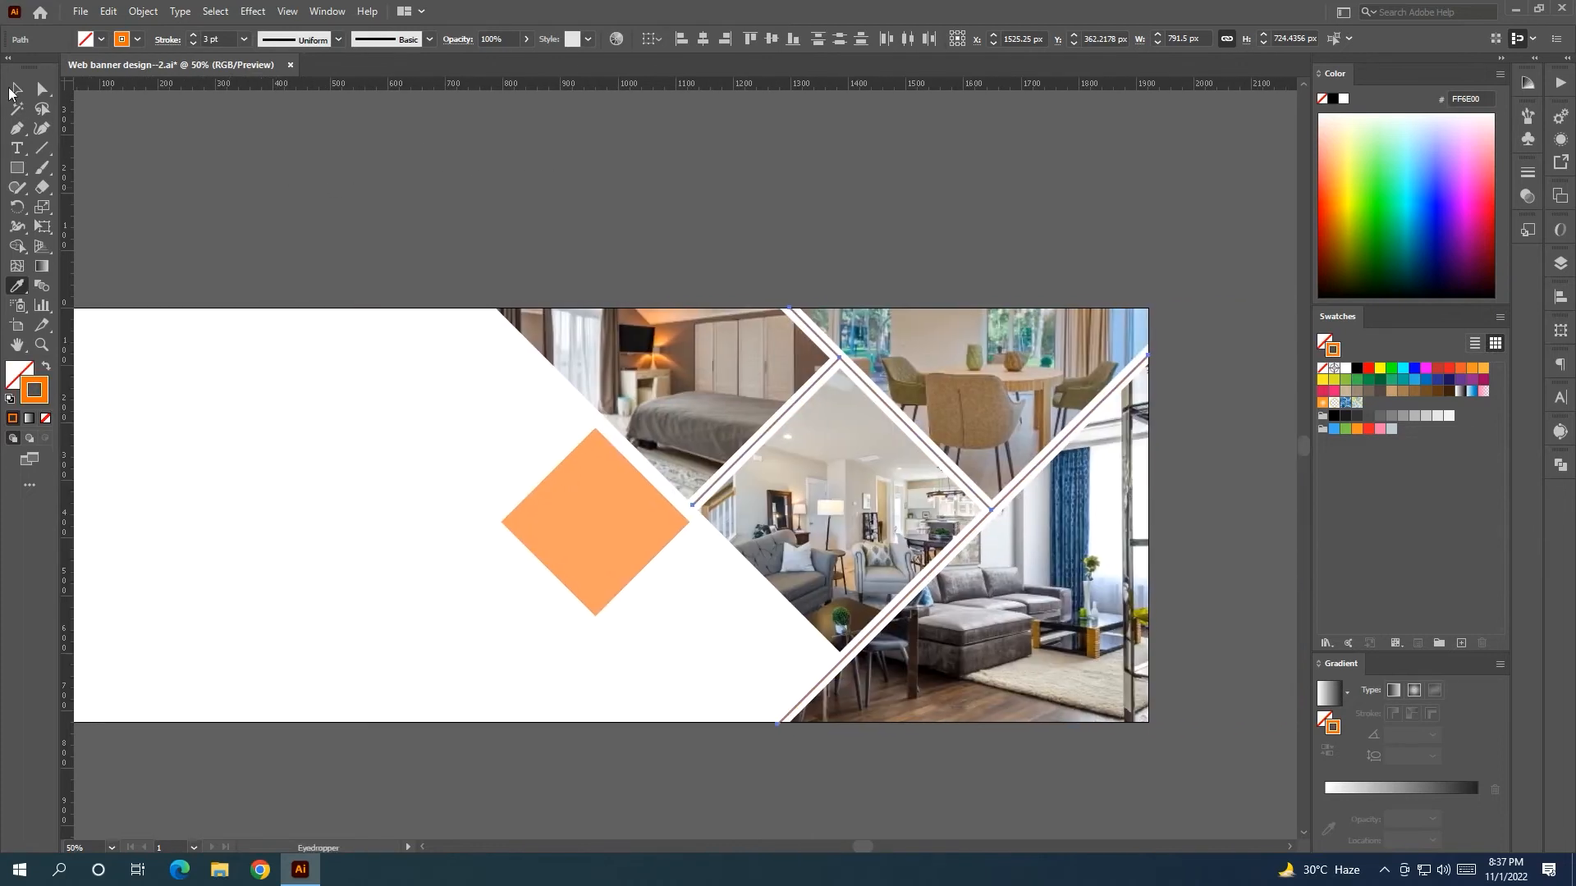
{"action": "left_click", "coordinate": [16, 89]}
{"action": "left_click", "coordinate": [471, 207]}
{"action": "left_click_drag", "start_coordinate": [471, 207], "coordinate": [417, 204]}
Draw a 12 px circle centered on the upper junction of the divider lines and fill it white, keeping the orange stroke
{"action": "scroll", "coordinate": [920, 513], "scroll_direction": "up", "scroll_amount": 2}
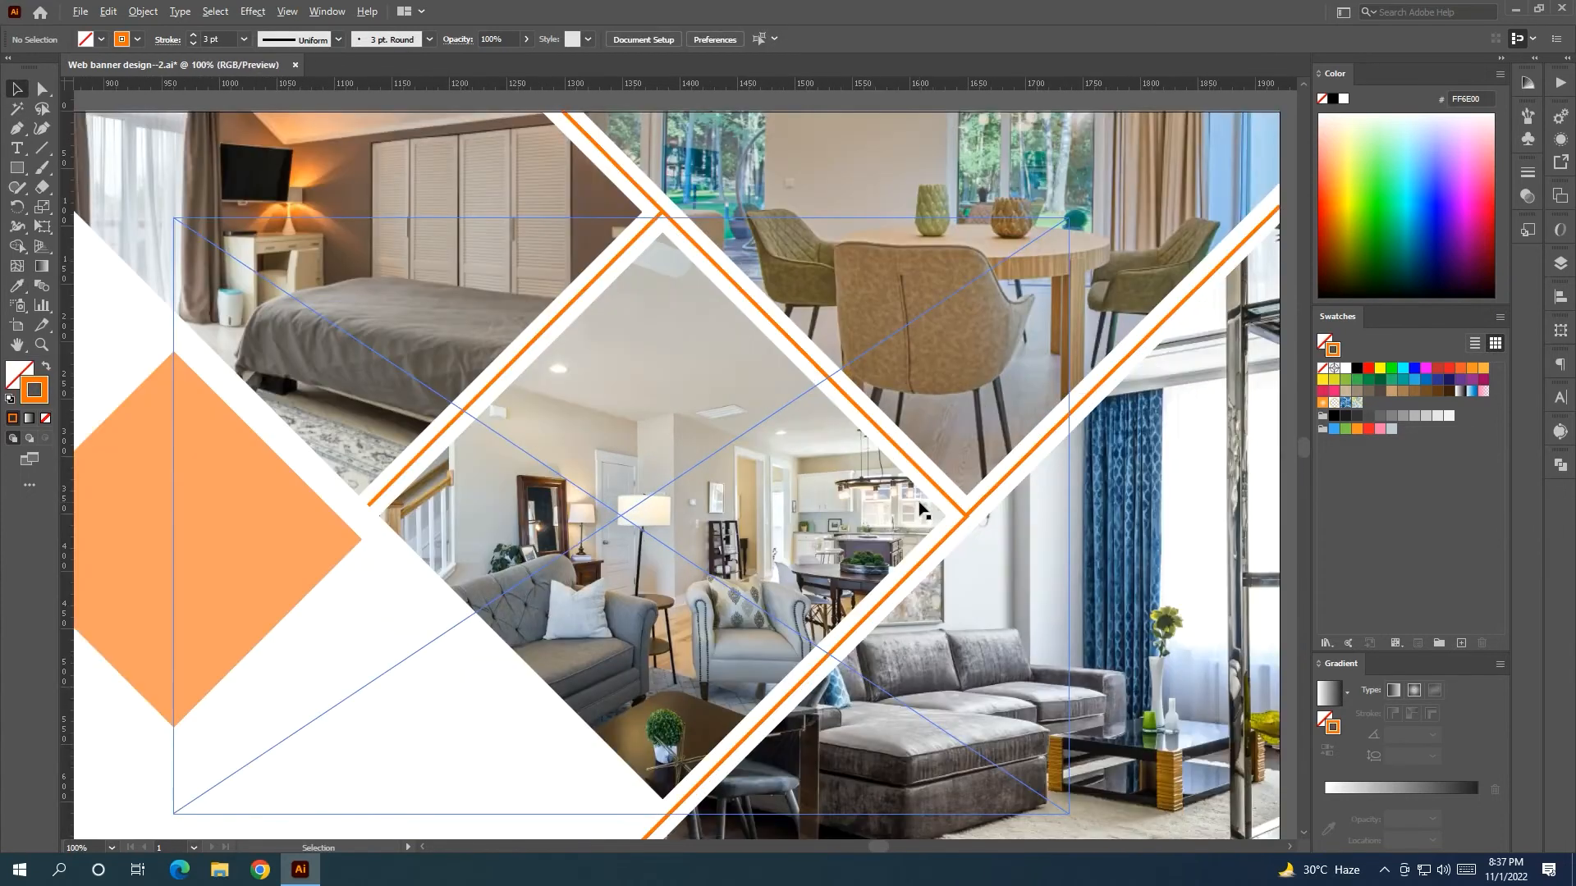
{"action": "scroll", "coordinate": [919, 509], "scroll_direction": "down", "scroll_amount": 1}
{"action": "left_click_drag", "start_coordinate": [16, 167], "coordinate": [90, 207]}
{"action": "scroll", "coordinate": [722, 324], "scroll_direction": "up", "scroll_amount": 2}
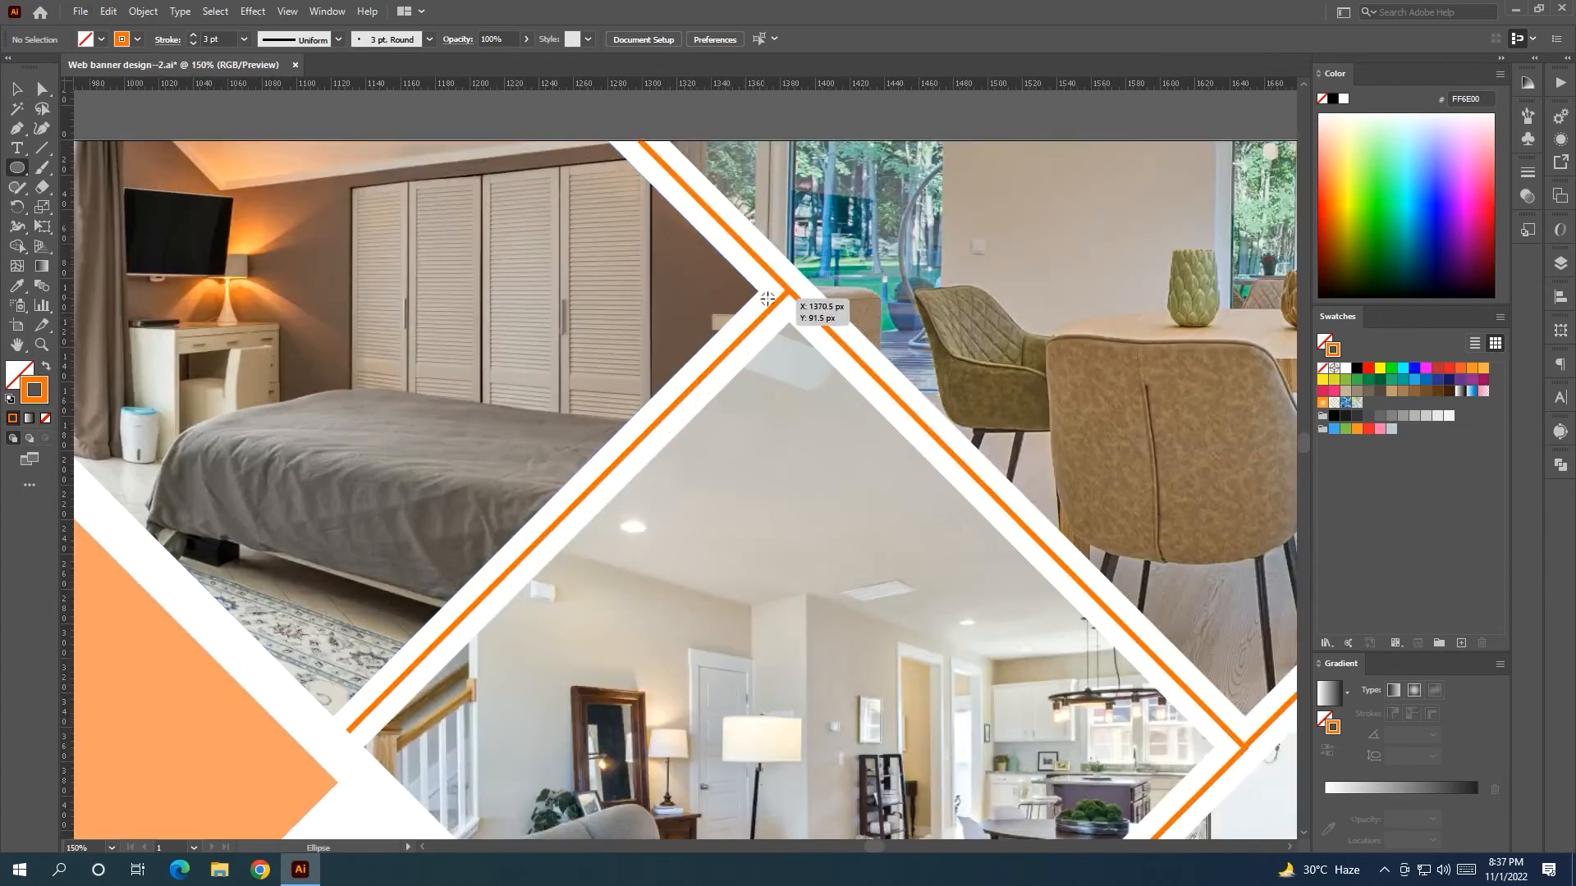
{"action": "left_click_drag", "start_coordinate": [790, 291], "coordinate": [719, 374]}
{"action": "left_click", "coordinate": [1346, 370]}
{"action": "scroll", "coordinate": [726, 367], "scroll_direction": "up", "scroll_amount": 4}
{"action": "scroll", "coordinate": [719, 374], "scroll_direction": "down", "scroll_amount": 5}
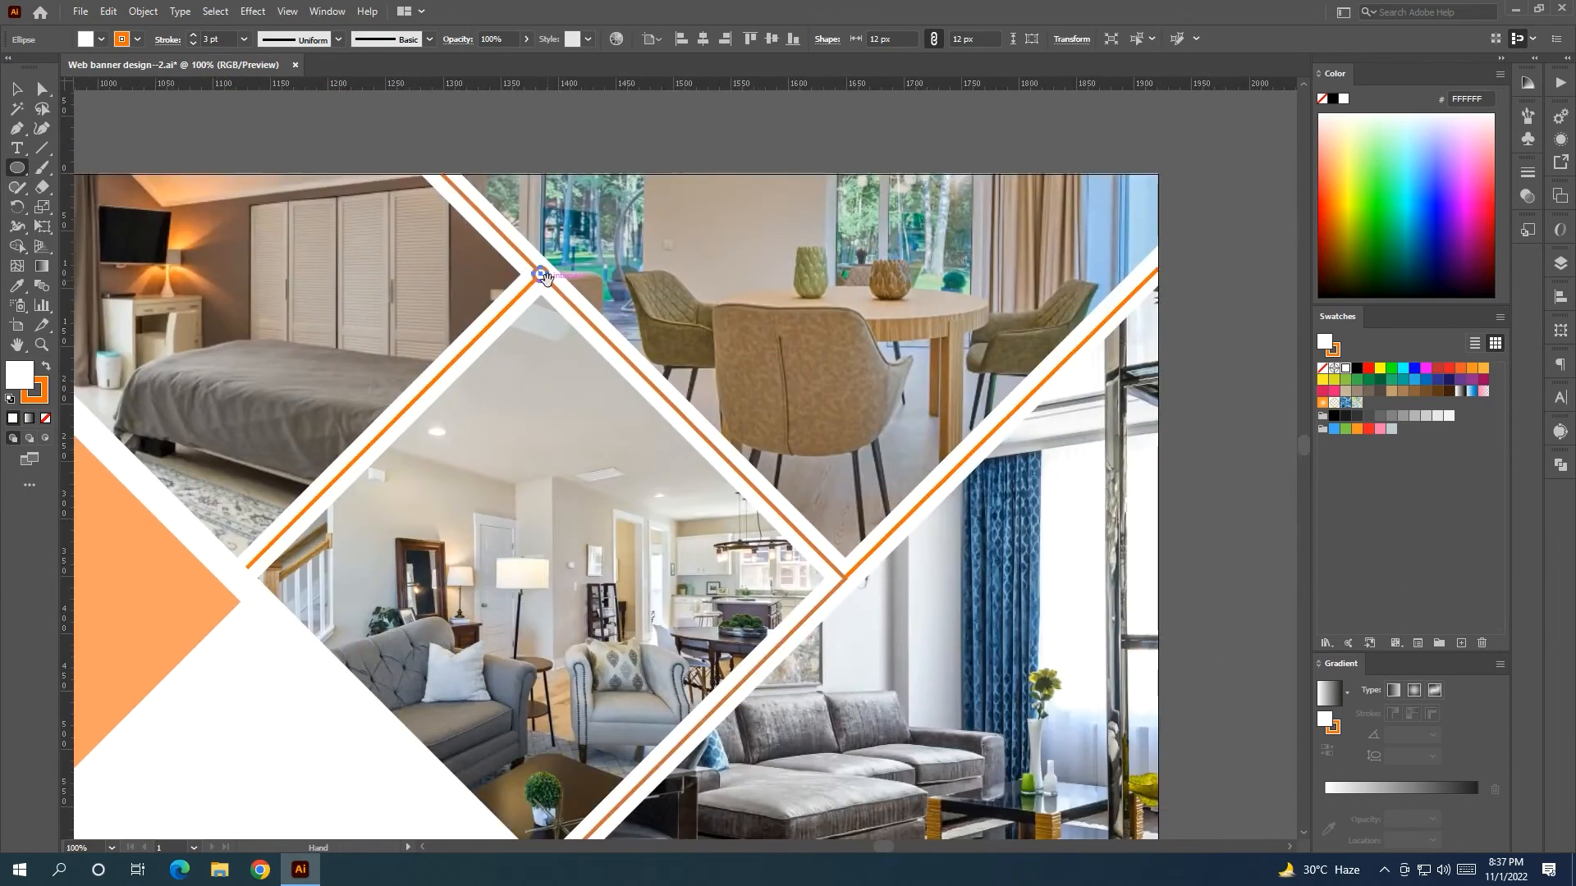
Place a copy of the white, orange-outlined circle on the central junction of the divider lines and deselect it
{"action": "left_click", "coordinate": [844, 578]}
{"action": "left_click", "coordinate": [843, 468]}
{"action": "left_click", "coordinate": [15, 87]}
{"action": "left_click", "coordinate": [721, 174]}
{"action": "key", "text": "ctrl+shift+a"}
{"action": "scroll", "coordinate": [785, 200], "scroll_direction": "down", "scroll_amount": 2}
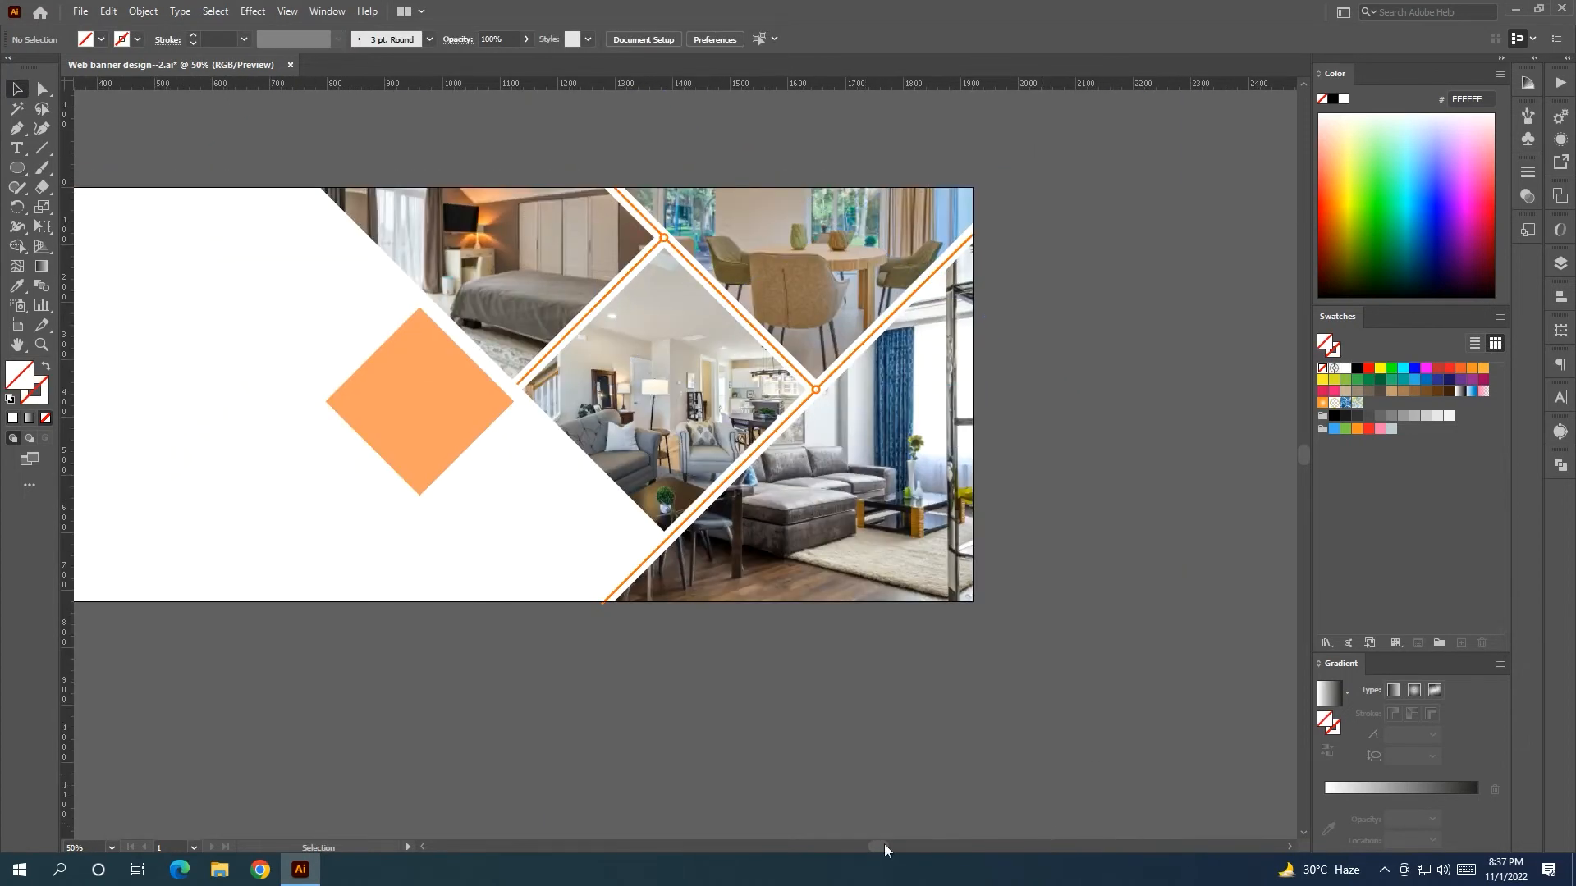
Move the selected logo, headline, paragraph, price and contact block onto the artboard, aligned with the left and bottom guides
{"action": "key", "text": "ctrl+0"}
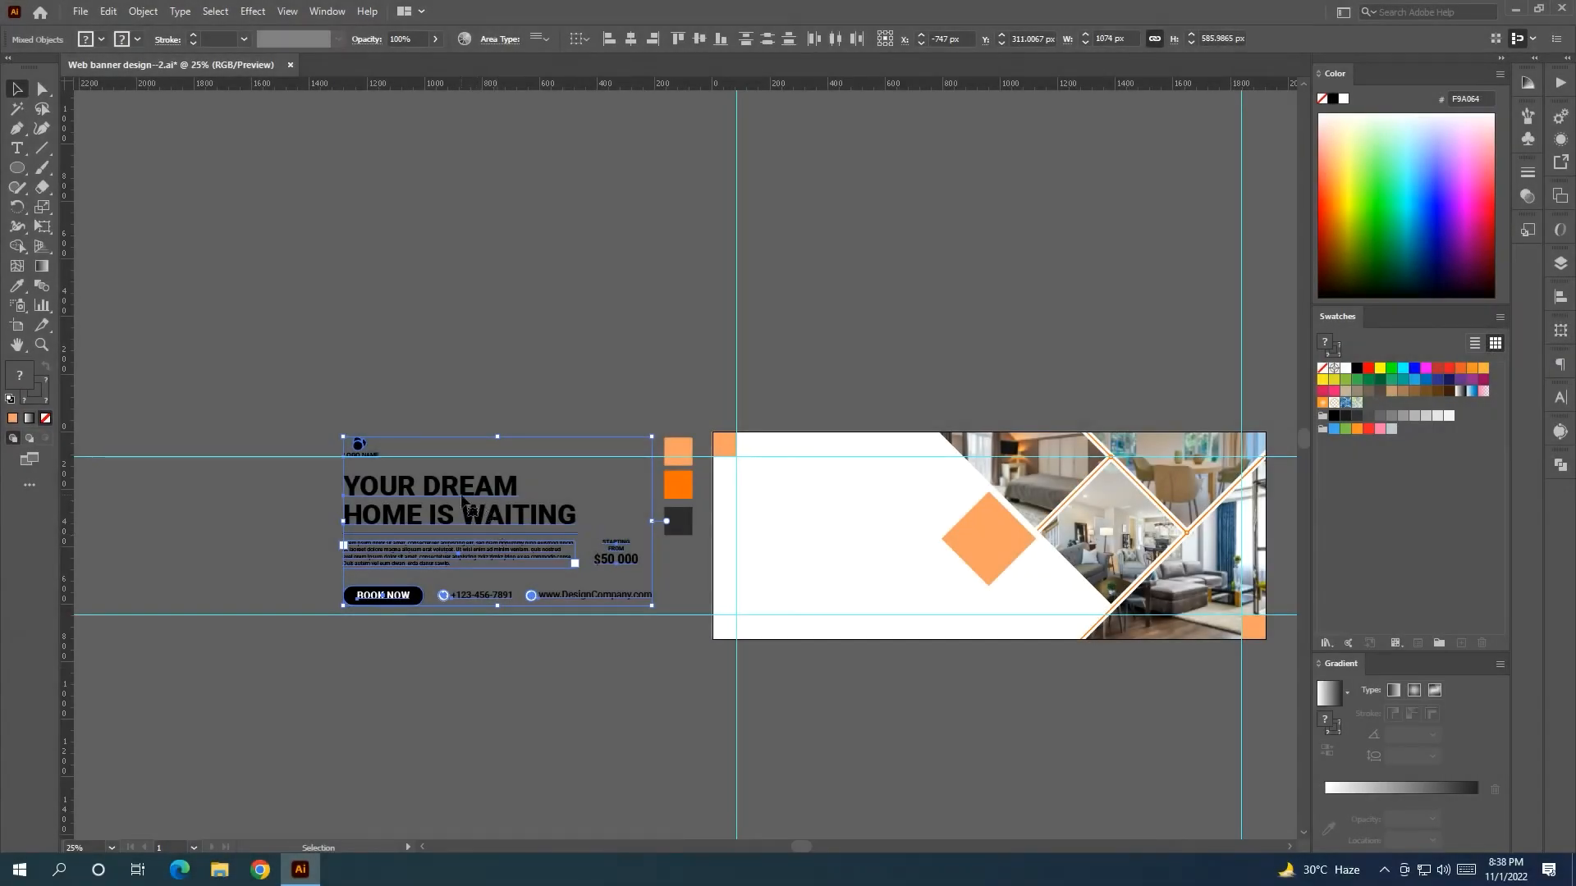
{"action": "left_click_drag", "start_coordinate": [462, 499], "coordinate": [857, 511]}
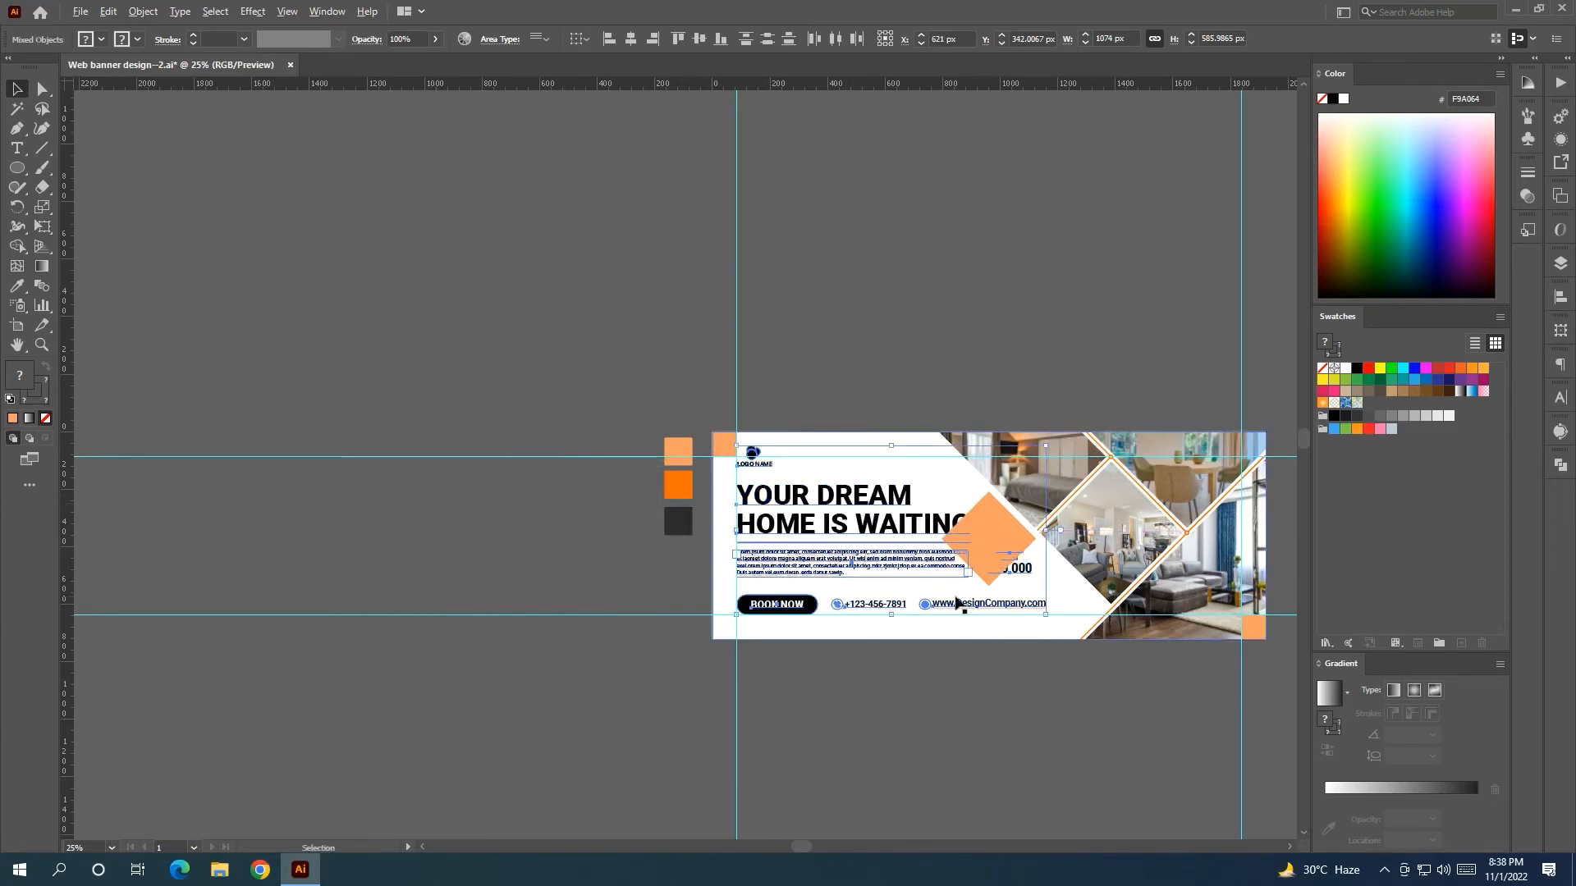
{"action": "key", "text": "ctrl+plus"}
{"action": "left_click", "coordinate": [745, 727]}
Nudge the two headline lines slightly down to adjust the spacing beneath the logo
{"action": "left_click", "coordinate": [509, 421]}
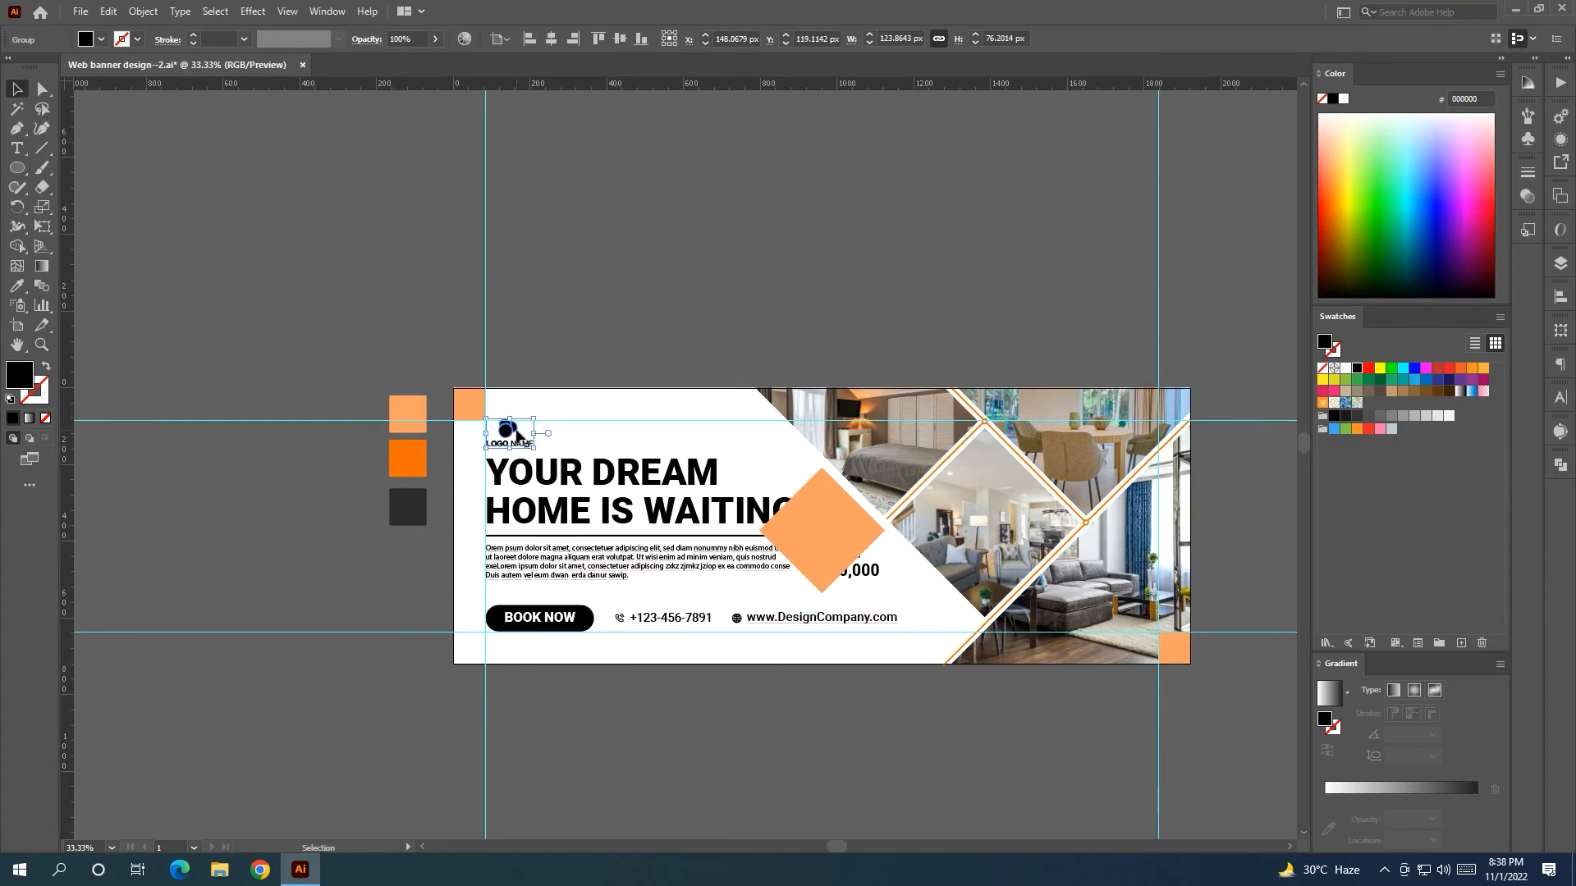
{"action": "key", "text": "ctrl+plus"}
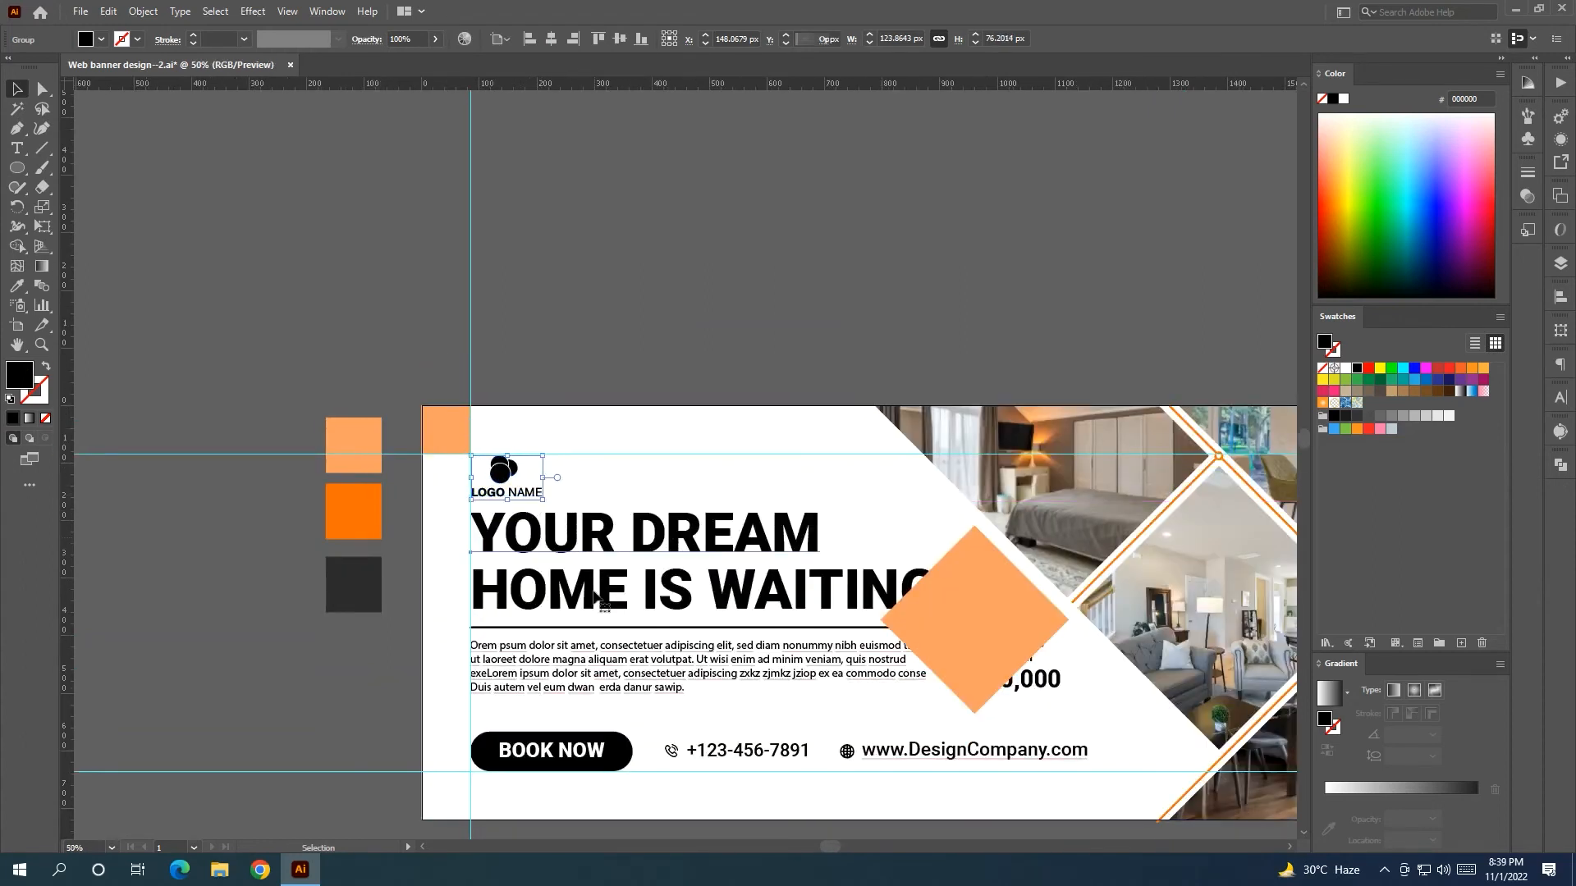
{"action": "left_click", "coordinate": [595, 549]}
{"action": "left_click_drag", "start_coordinate": [612, 605], "coordinate": [463, 459]}
{"action": "left_click", "coordinate": [466, 458]}
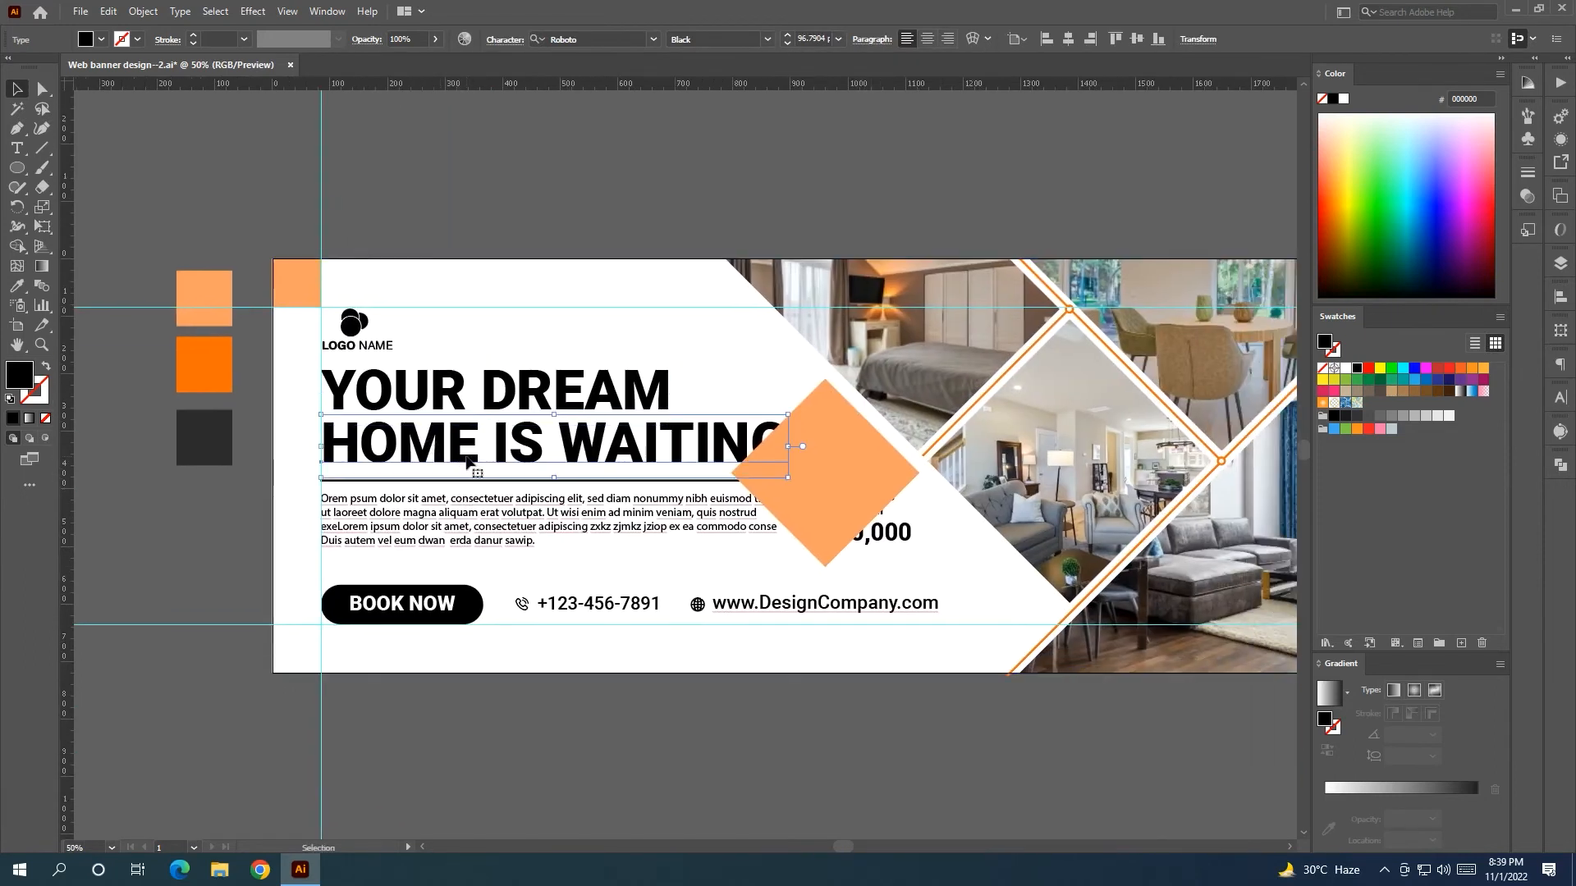
{"action": "key", "text": "Down"}
{"action": "key", "text": "Down"}
Scale the headline, rule and paragraph down together so the text clears the orange diamond
{"action": "left_click", "coordinate": [519, 513]}
{"action": "left_click", "coordinate": [516, 448], "text": "shift"}
{"action": "left_click", "coordinate": [518, 402], "text": "shift"}
{"action": "left_click", "coordinate": [529, 481], "text": "shift"}
{"action": "left_click_drag", "start_coordinate": [794, 457], "coordinate": [758, 462]}
{"action": "left_click", "coordinate": [760, 746]}
{"action": "left_click_drag", "start_coordinate": [800, 702], "coordinate": [653, 699]}
Select the "STARTING FROM" and "$50,000" texts and bring them in front of the orange diamond
{"action": "left_click", "coordinate": [723, 535]}
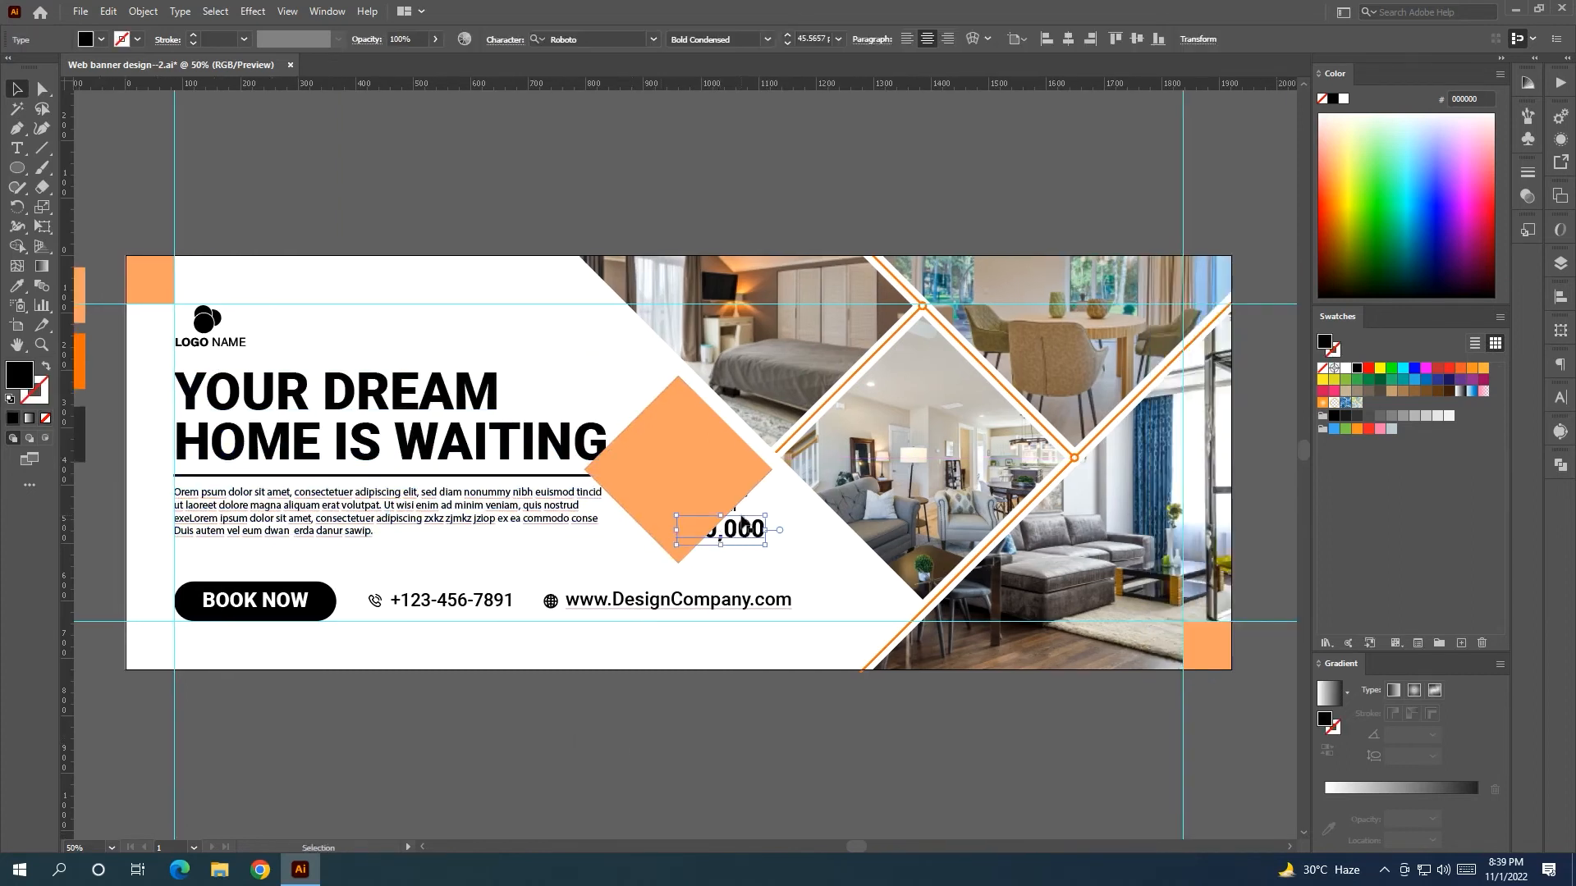
{"action": "left_click", "coordinate": [729, 495]}
{"action": "left_click", "coordinate": [738, 515]}
{"action": "scroll", "coordinate": [738, 515], "scroll_direction": "up", "scroll_amount": 3}
{"action": "left_click", "coordinate": [729, 502], "text": "shift"}
{"action": "scroll", "coordinate": [728, 505], "scroll_direction": "down", "scroll_amount": 3}
{"action": "right_click", "coordinate": [729, 506]}
{"action": "mouse_move", "coordinate": [834, 415]}
{"action": "left_click", "coordinate": [1026, 412]}
Center the price texts in the diamond, shrink the diamond to about 202 px per side, and shift both away from the headline
{"action": "left_click_drag", "start_coordinate": [707, 503], "coordinate": [665, 462]}
{"action": "left_click_drag", "start_coordinate": [666, 462], "coordinate": [721, 497]}
{"action": "left_click_drag", "start_coordinate": [676, 448], "coordinate": [766, 491]}
{"action": "left_click", "coordinate": [744, 467], "text": "shift"}
{"action": "left_click_drag", "start_coordinate": [602, 485], "coordinate": [624, 485]}
{"action": "left_click", "coordinate": [626, 679]}
{"action": "left_click_drag", "start_coordinate": [627, 679], "coordinate": [785, 692]}
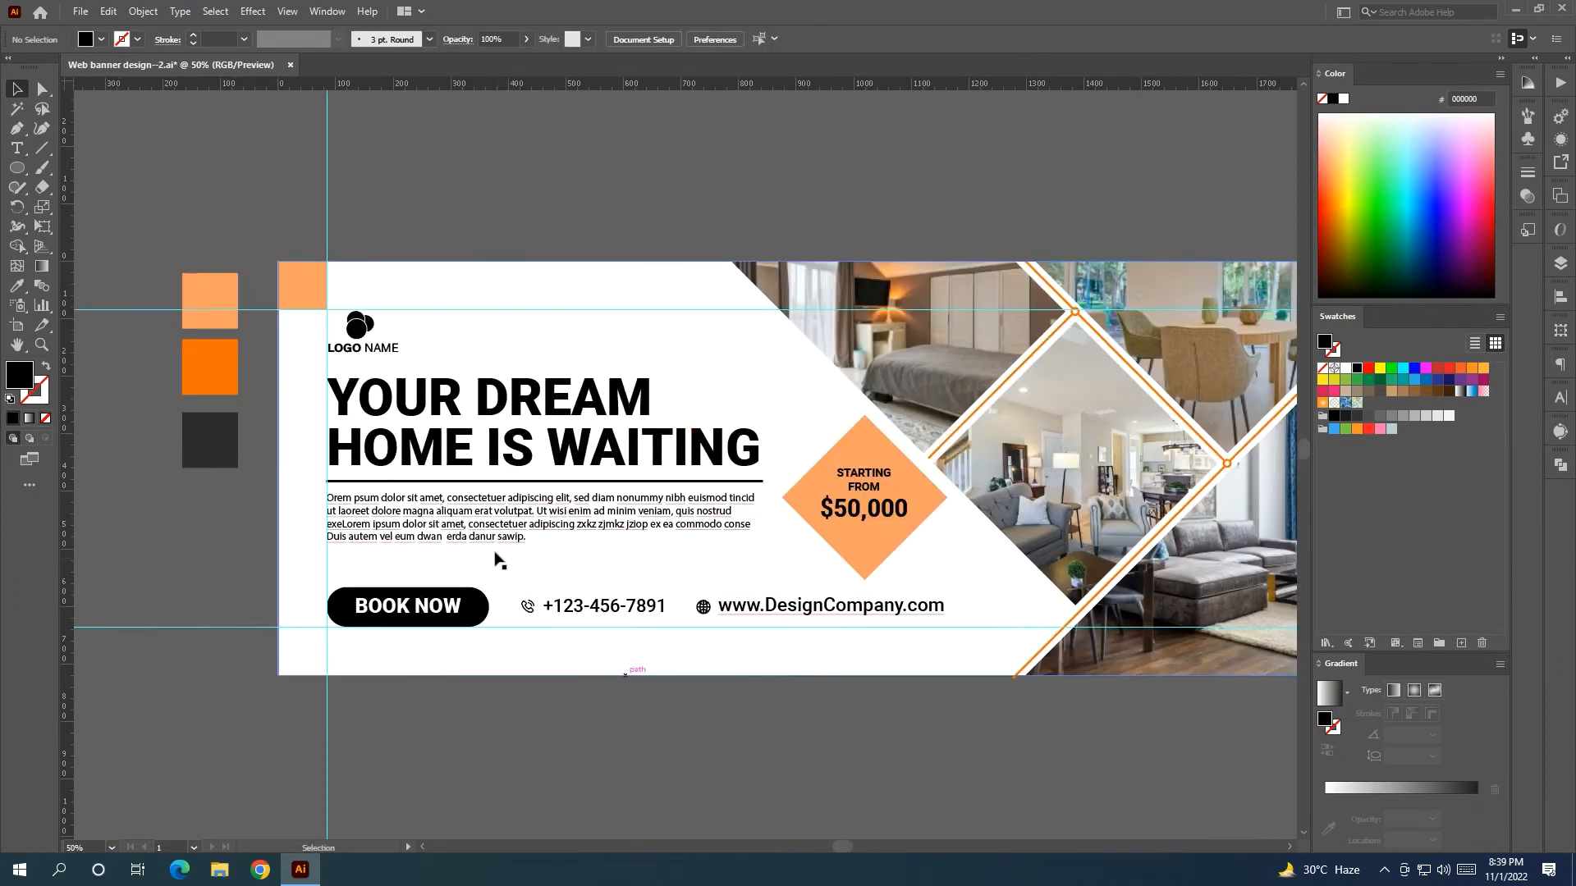
Nudge the second headline line, the rule and the paragraph slightly down
{"action": "left_click", "coordinate": [501, 536]}
{"action": "left_click", "coordinate": [495, 483], "text": "shift"}
{"action": "left_click", "coordinate": [494, 462], "text": "shift"}
{"action": "key", "text": "Down"}
{"action": "key", "text": "Down"}
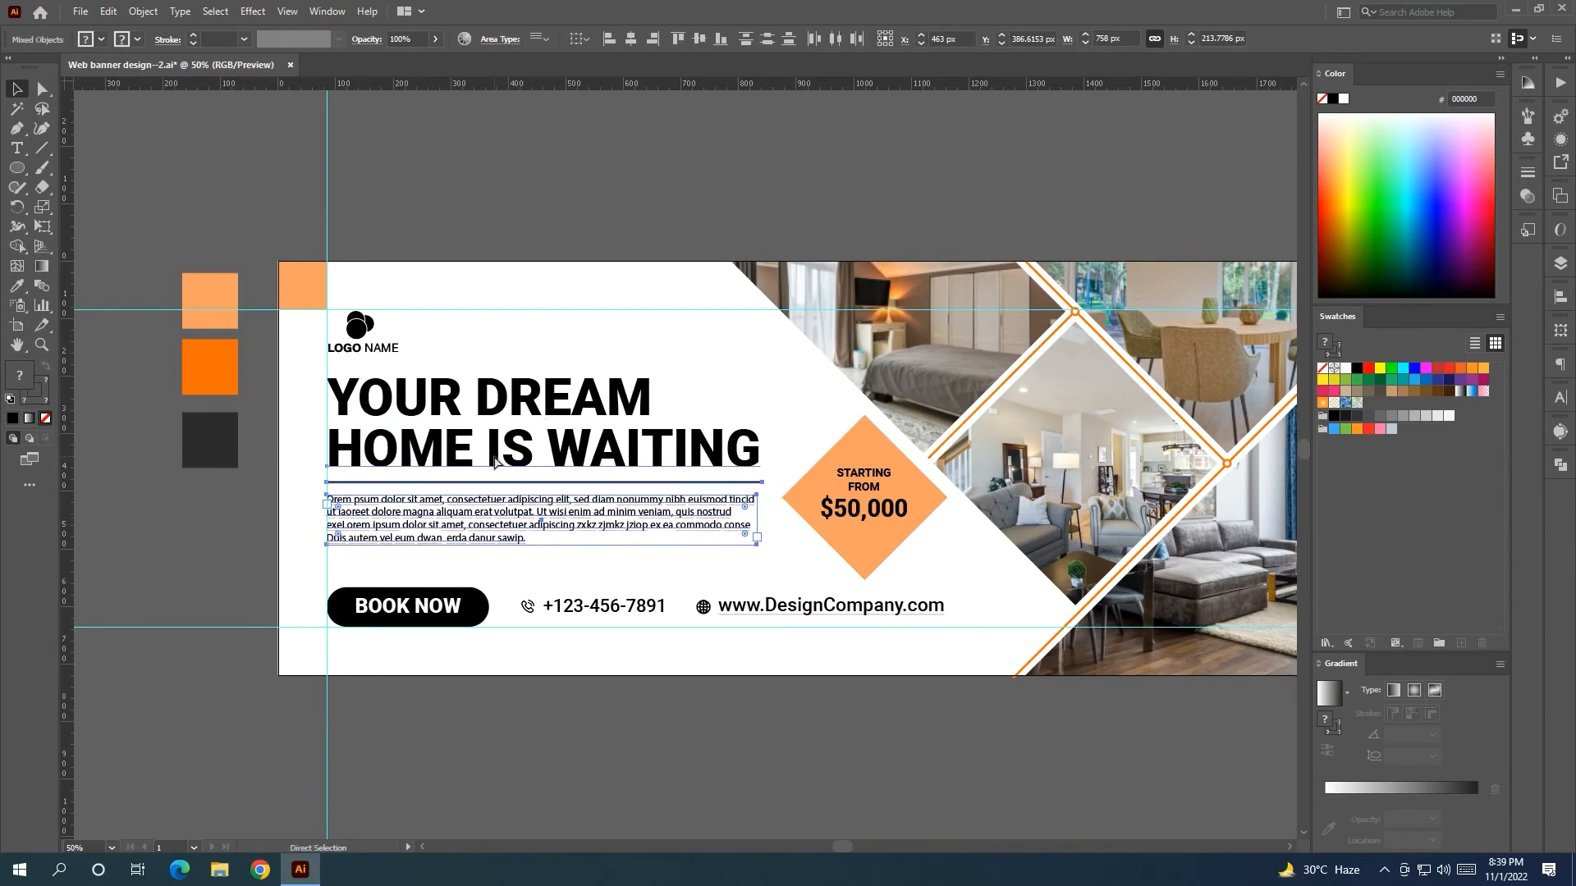
Add the first headline line to the selection and nudge the whole text block further down from the logo
{"action": "left_click", "coordinate": [487, 413], "text": "shift"}
{"action": "key", "text": "Down"}
{"action": "key", "text": "Down"}
{"action": "key", "text": "Down"}
{"action": "key", "text": "Down"}
{"action": "key", "text": "Down"}
{"action": "key", "text": "Down"}
{"action": "key", "text": "Down"}
{"action": "key", "text": "Down"}
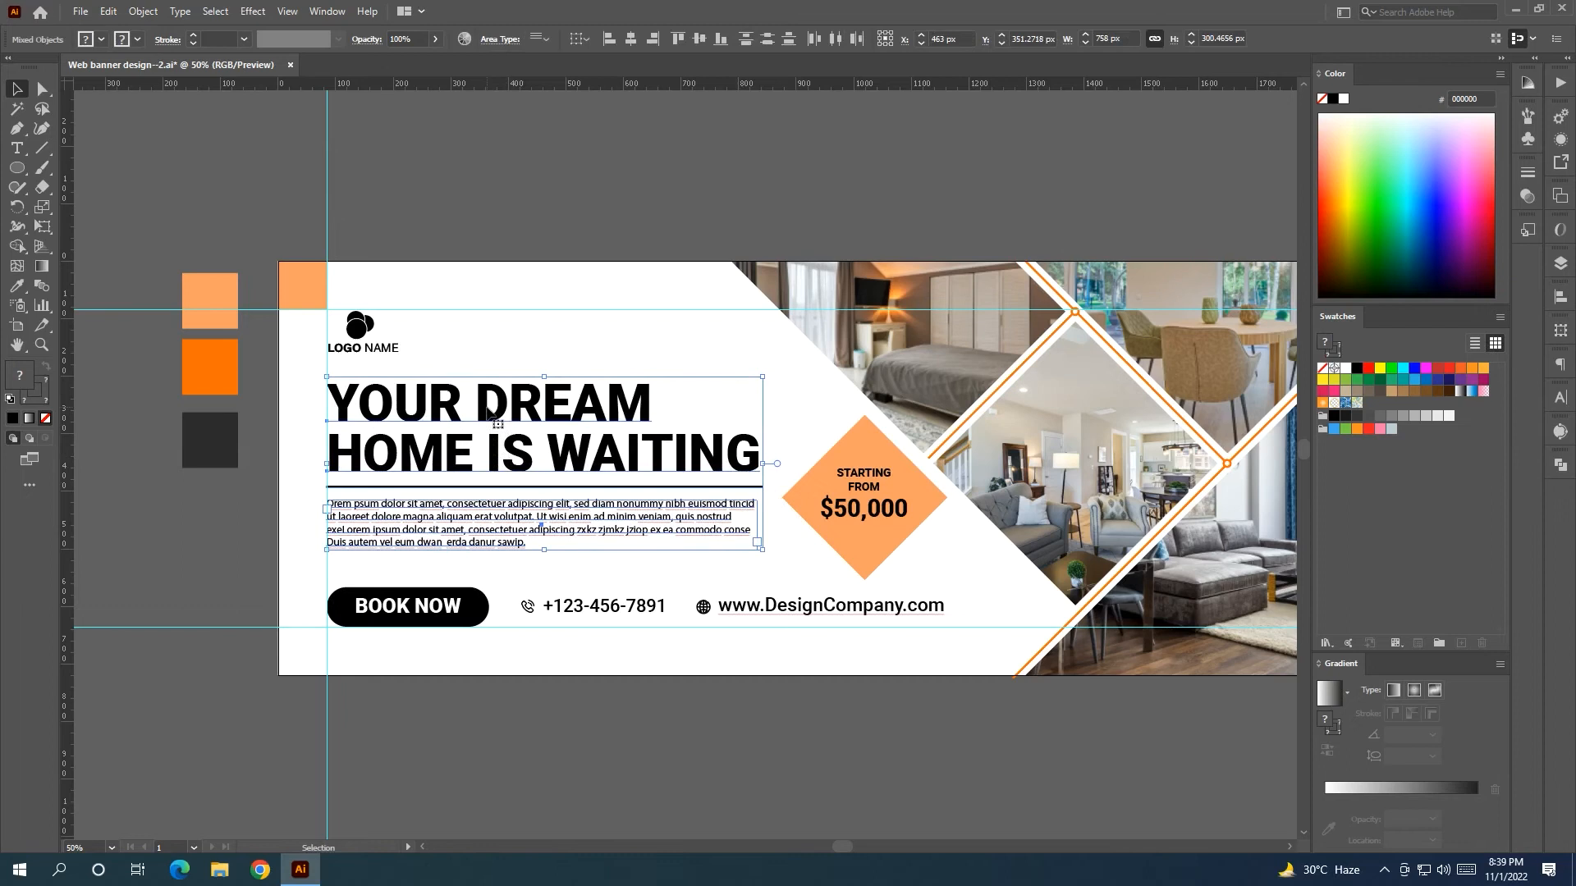
{"action": "left_click", "coordinate": [491, 246]}
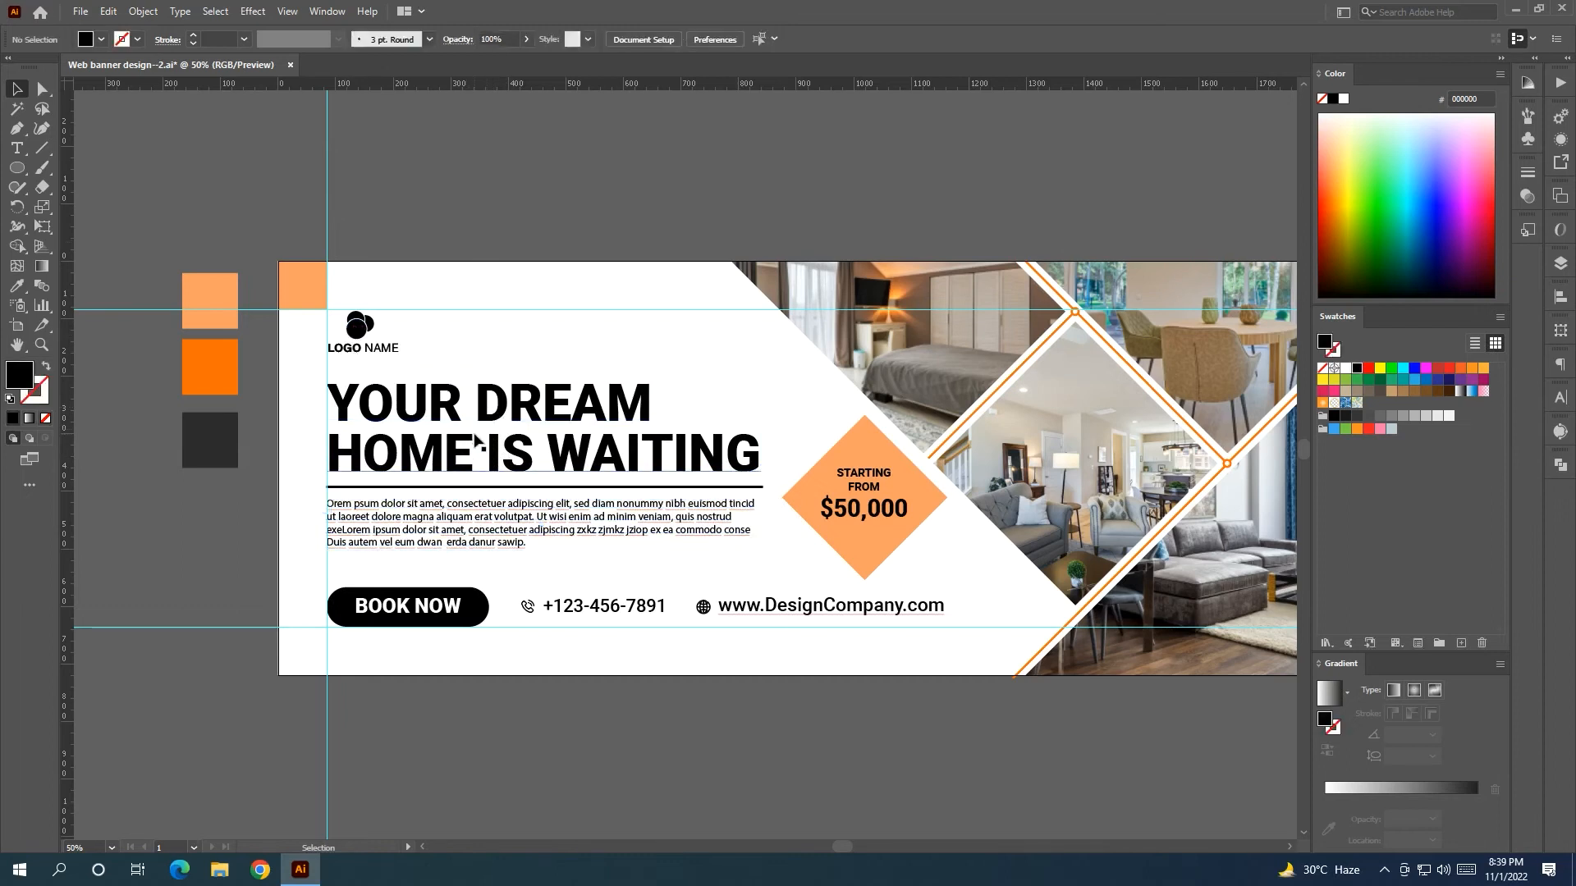
Nudge the paragraph and the rule slightly up toward the headline
{"action": "left_click", "coordinate": [491, 501]}
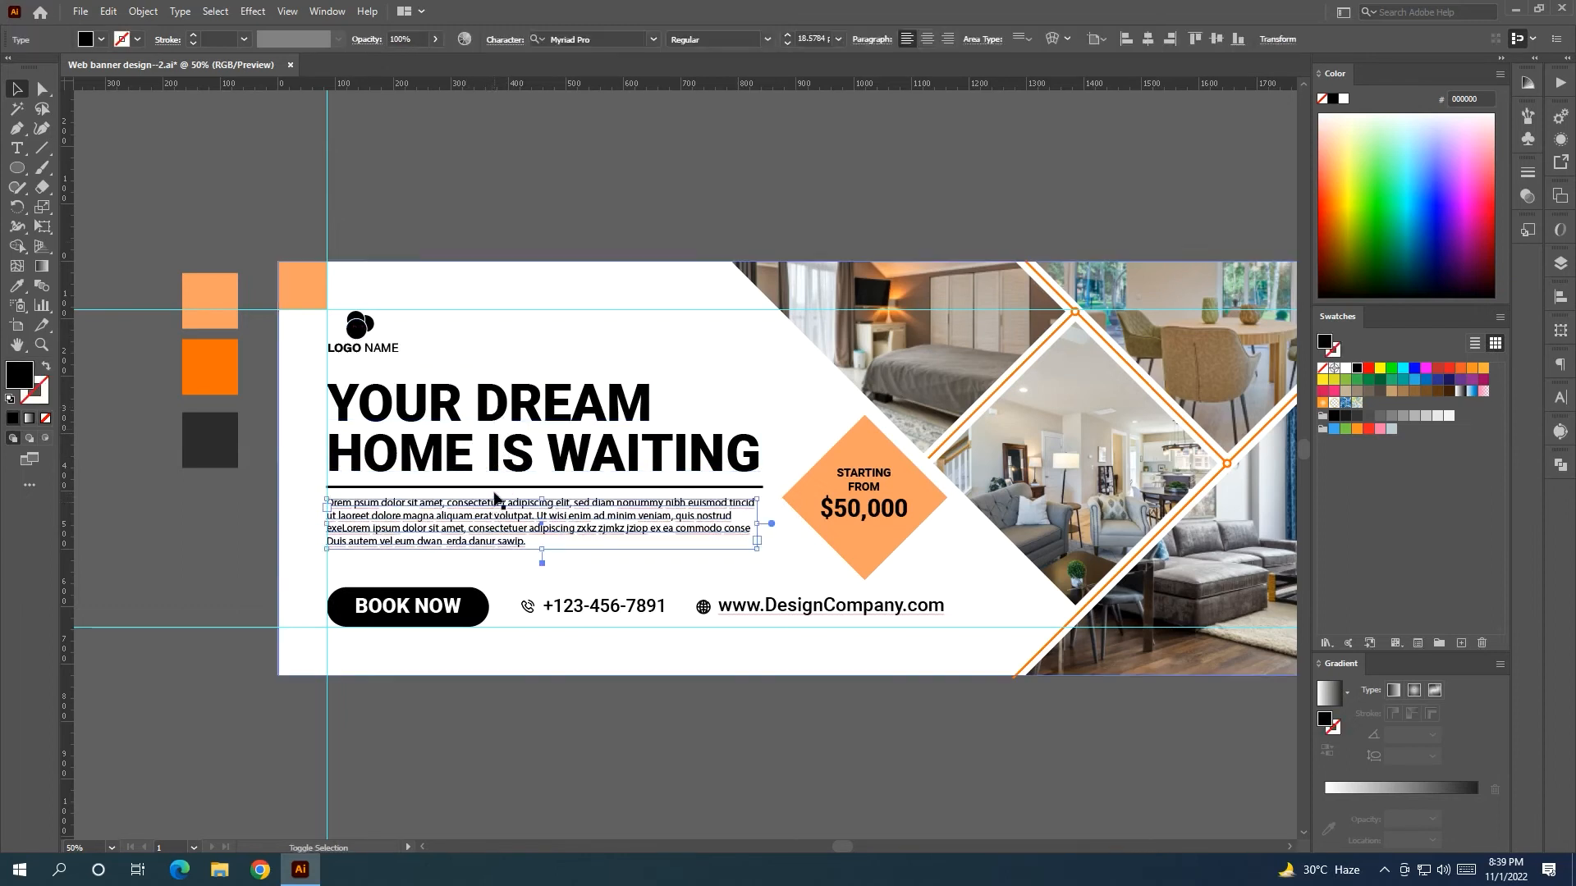
{"action": "left_click", "coordinate": [495, 488], "text": "shift"}
{"action": "key", "text": "Up"}
{"action": "key", "text": "Up"}
{"action": "left_click", "coordinate": [501, 201]}
Start a Drop Shadow effect on the orange diamond and set its X and Y offsets to 0 px
{"action": "left_click_drag", "start_coordinate": [458, 502], "coordinate": [490, 548]}
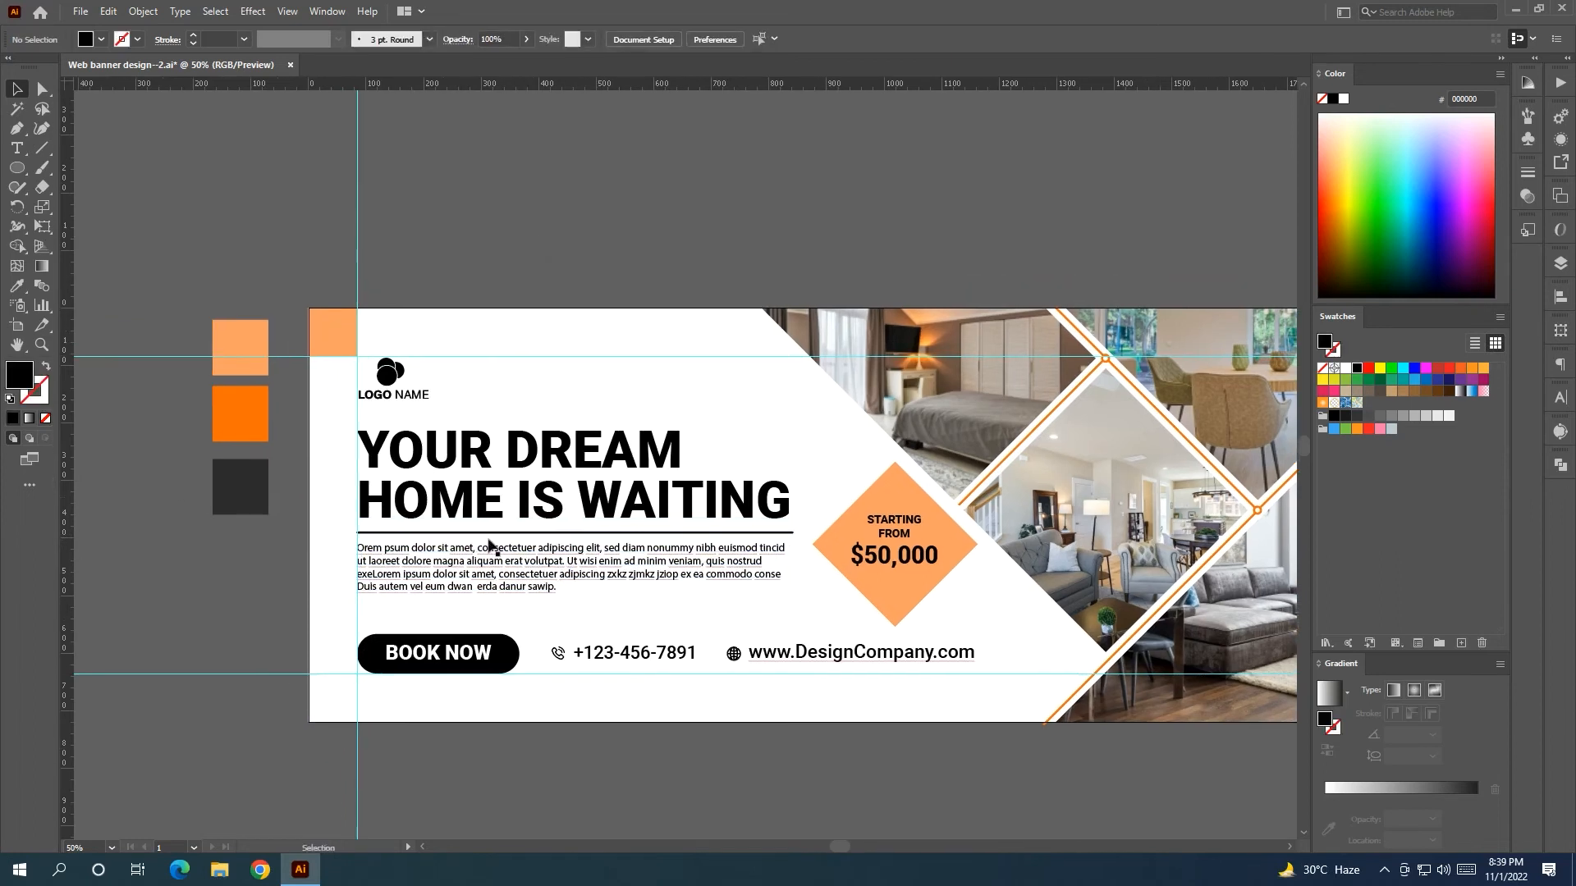
{"action": "left_click_drag", "start_coordinate": [703, 652], "coordinate": [626, 657]}
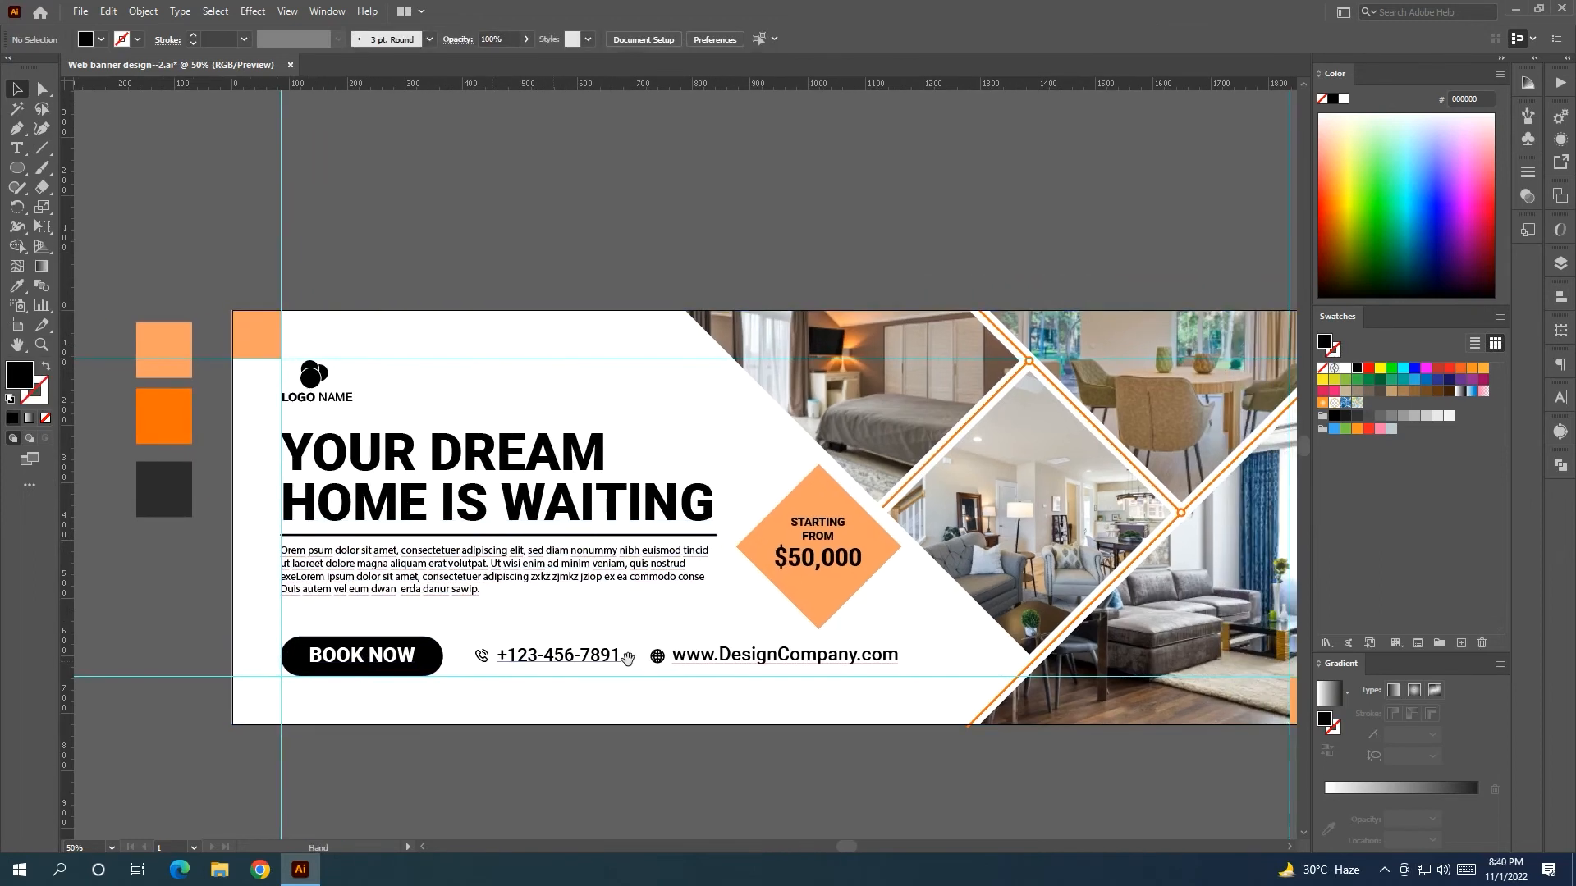
{"action": "left_click", "coordinate": [799, 605]}
{"action": "left_click_drag", "start_coordinate": [798, 605], "coordinate": [720, 612]}
{"action": "left_click", "coordinate": [155, 14]}
{"action": "mouse_move", "coordinate": [326, 202]}
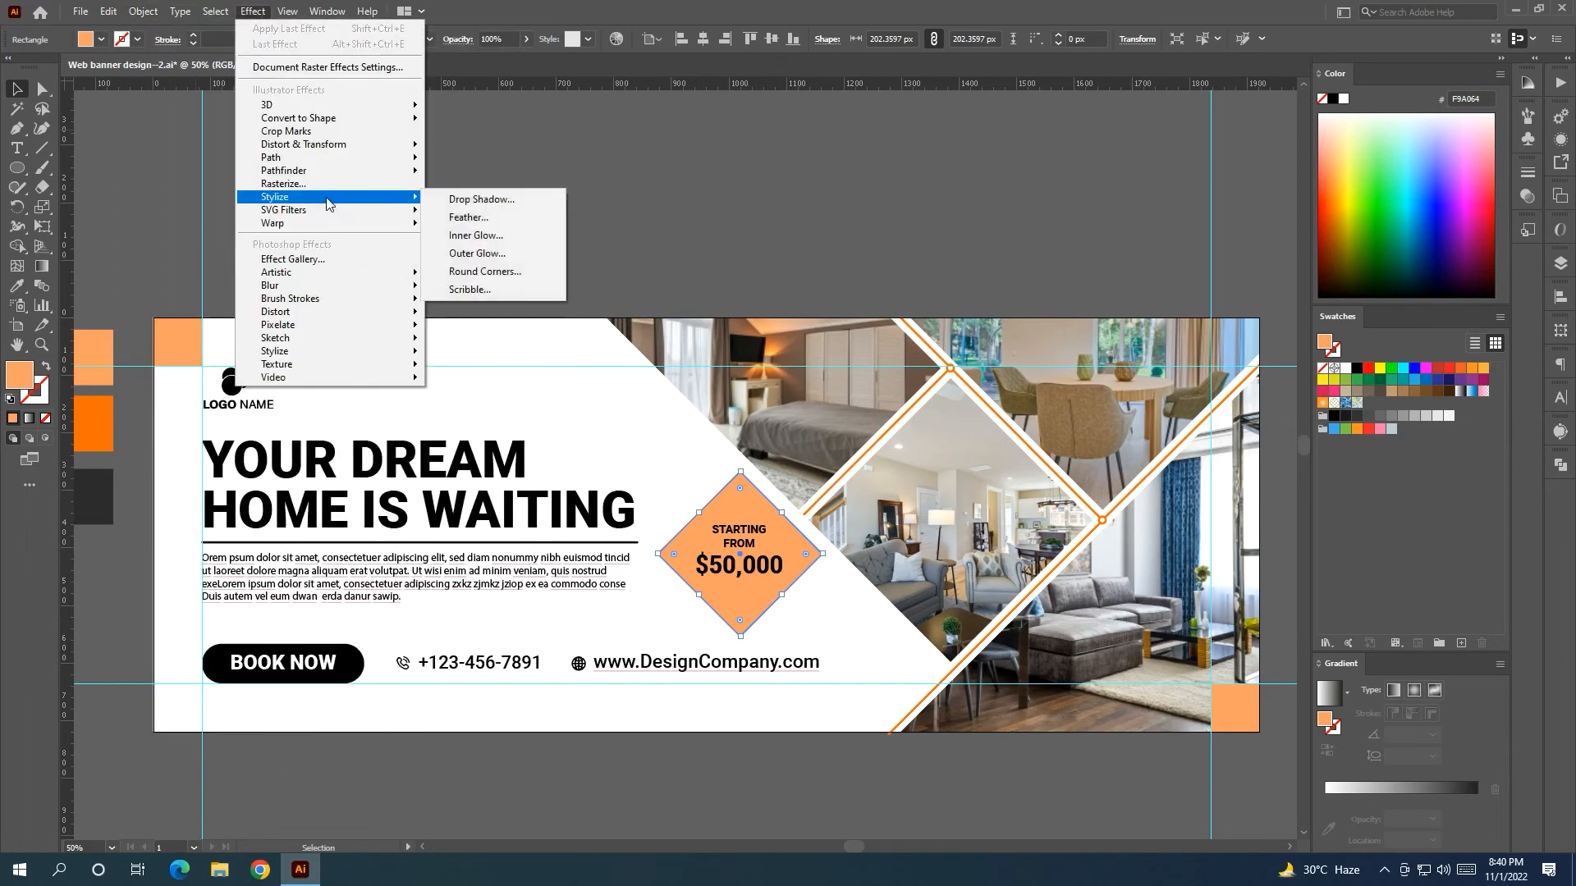
{"action": "left_click", "coordinate": [476, 199]}
{"action": "left_click", "coordinate": [977, 387]}
{"action": "key", "text": "Down"}
{"action": "key", "text": "Down"}
{"action": "key", "text": "Down"}
{"action": "key", "text": "Down"}
{"action": "key", "text": "Down"}
{"action": "left_click", "coordinate": [986, 411]}
{"action": "key", "text": "Down"}
{"action": "key", "text": "Down"}
{"action": "key", "text": "Down"}
{"action": "key", "text": "Down"}
{"action": "key", "text": "Down"}
{"action": "key", "text": "Down"}
{"action": "key", "text": "Down"}
Raise the shadow's opacity to 79% and set its blur to 11 px
{"action": "left_click", "coordinate": [994, 364]}
{"action": "key", "text": "Up"}
{"action": "key", "text": "Up"}
{"action": "key", "text": "Up"}
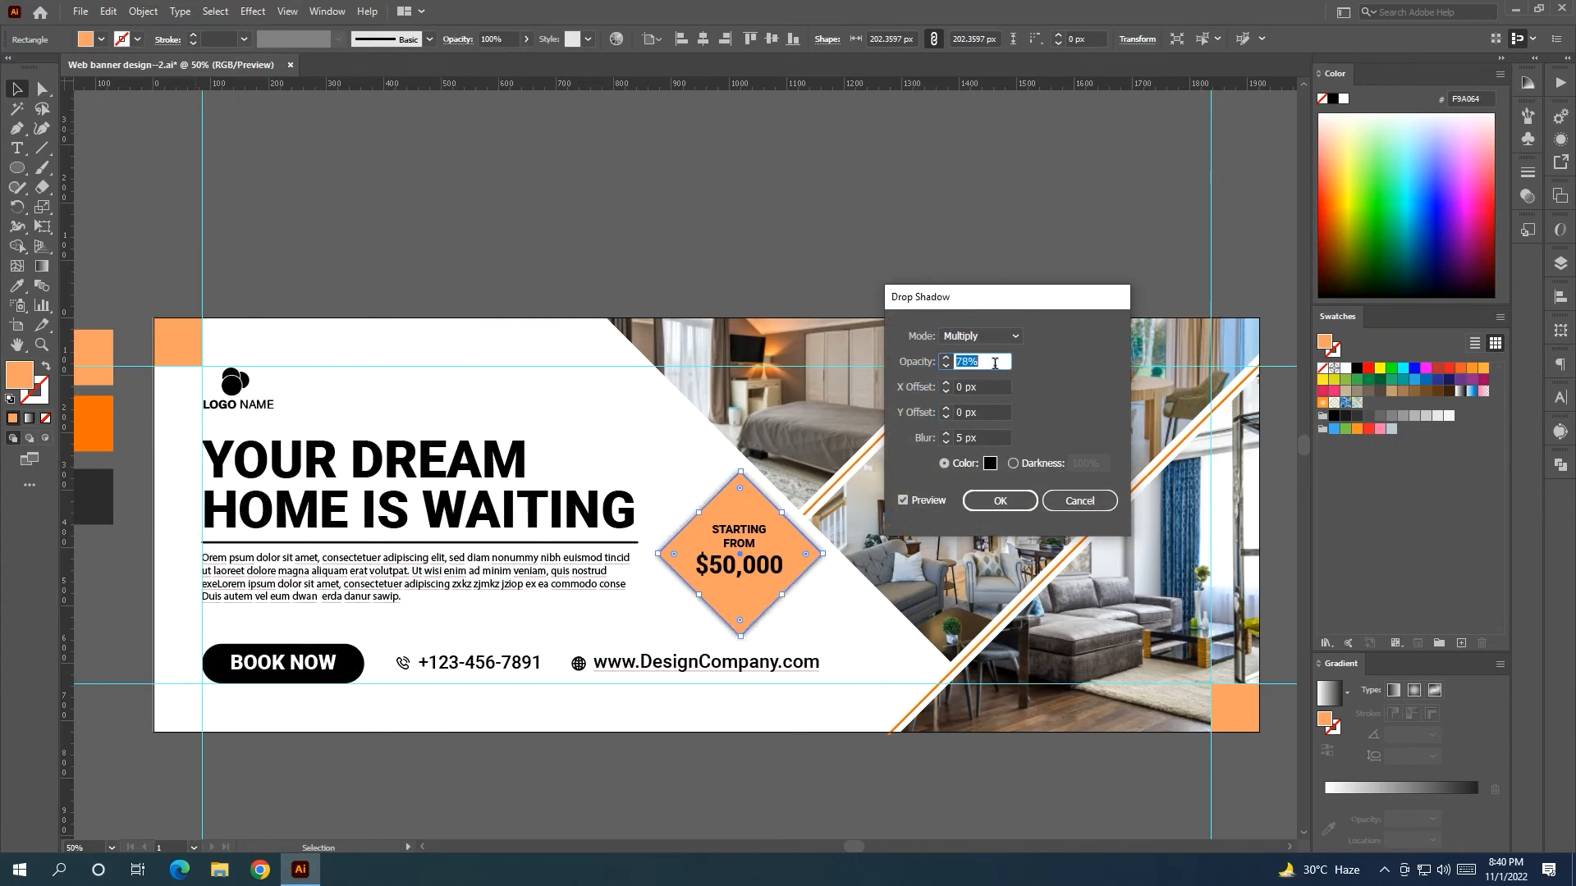
{"action": "left_click", "coordinate": [985, 435]}
{"action": "key", "text": "Up"}
{"action": "key", "text": "Up"}
{"action": "key", "text": "Up"}
{"action": "key", "text": "Up"}
{"action": "key", "text": "Up"}
{"action": "key", "text": "Up"}
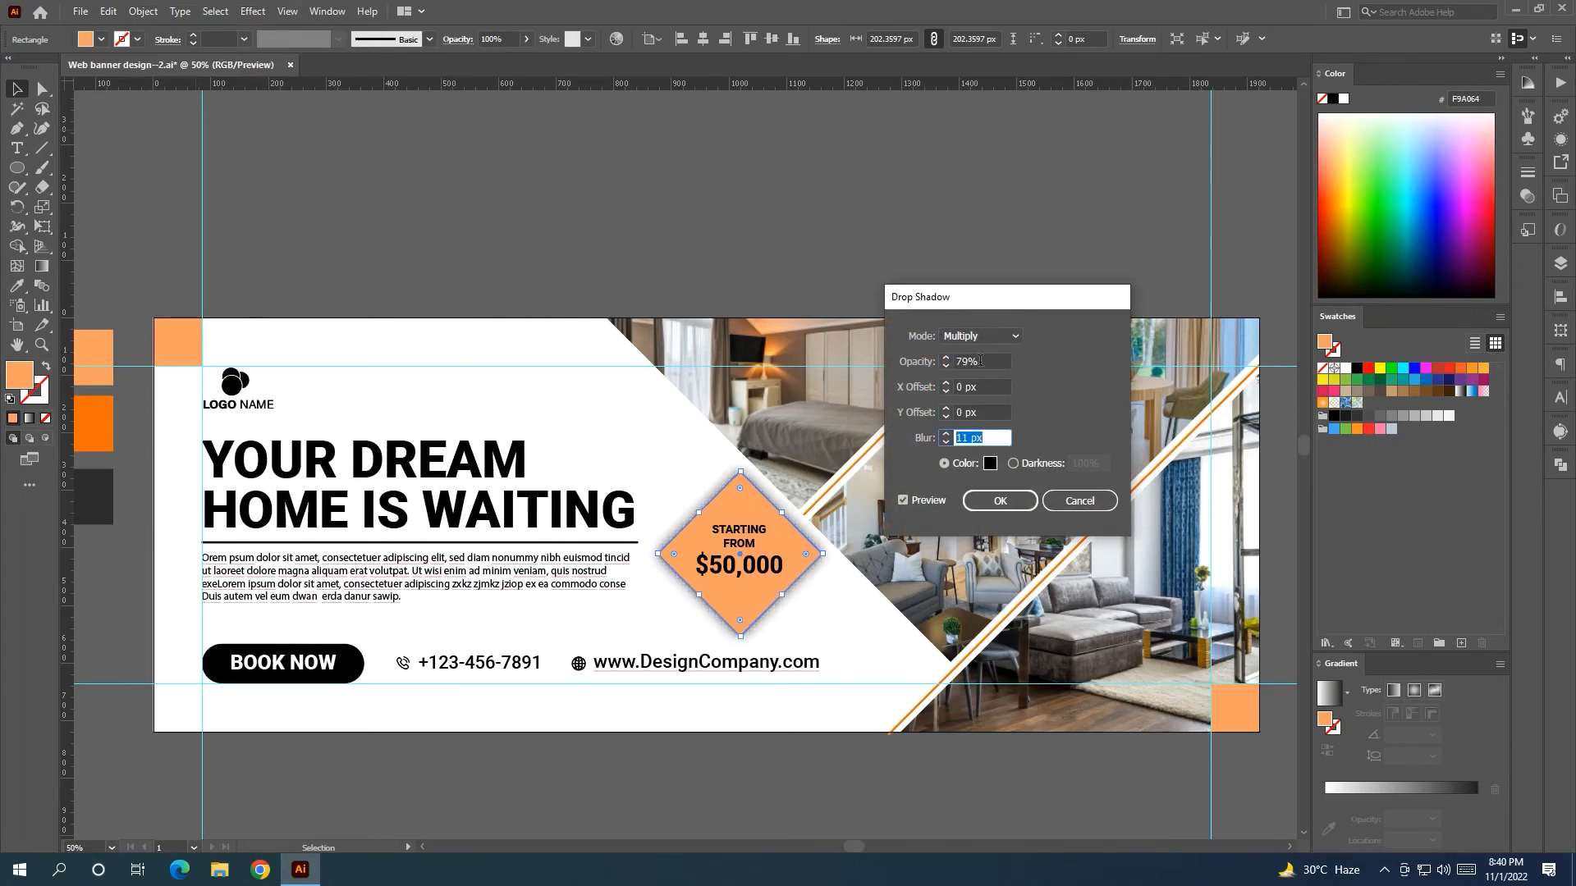
Lower the shadow's opacity by a few percent and apply the Drop Shadow to the diamond
{"action": "left_click", "coordinate": [980, 361]}
{"action": "key", "text": "Down"}
{"action": "key", "text": "Down"}
{"action": "key", "text": "Down"}
{"action": "key", "text": "Down"}
{"action": "key", "text": "Down"}
{"action": "left_click", "coordinate": [989, 436]}
{"action": "left_click", "coordinate": [1001, 501]}
{"action": "left_click", "coordinate": [876, 238]}
Fill the diamond with a linear gradient, sampling the light orange palette square for the first stop and the strong orange for the second
{"action": "left_click", "coordinate": [749, 535]}
{"action": "key", "text": "ctrl+minus"}
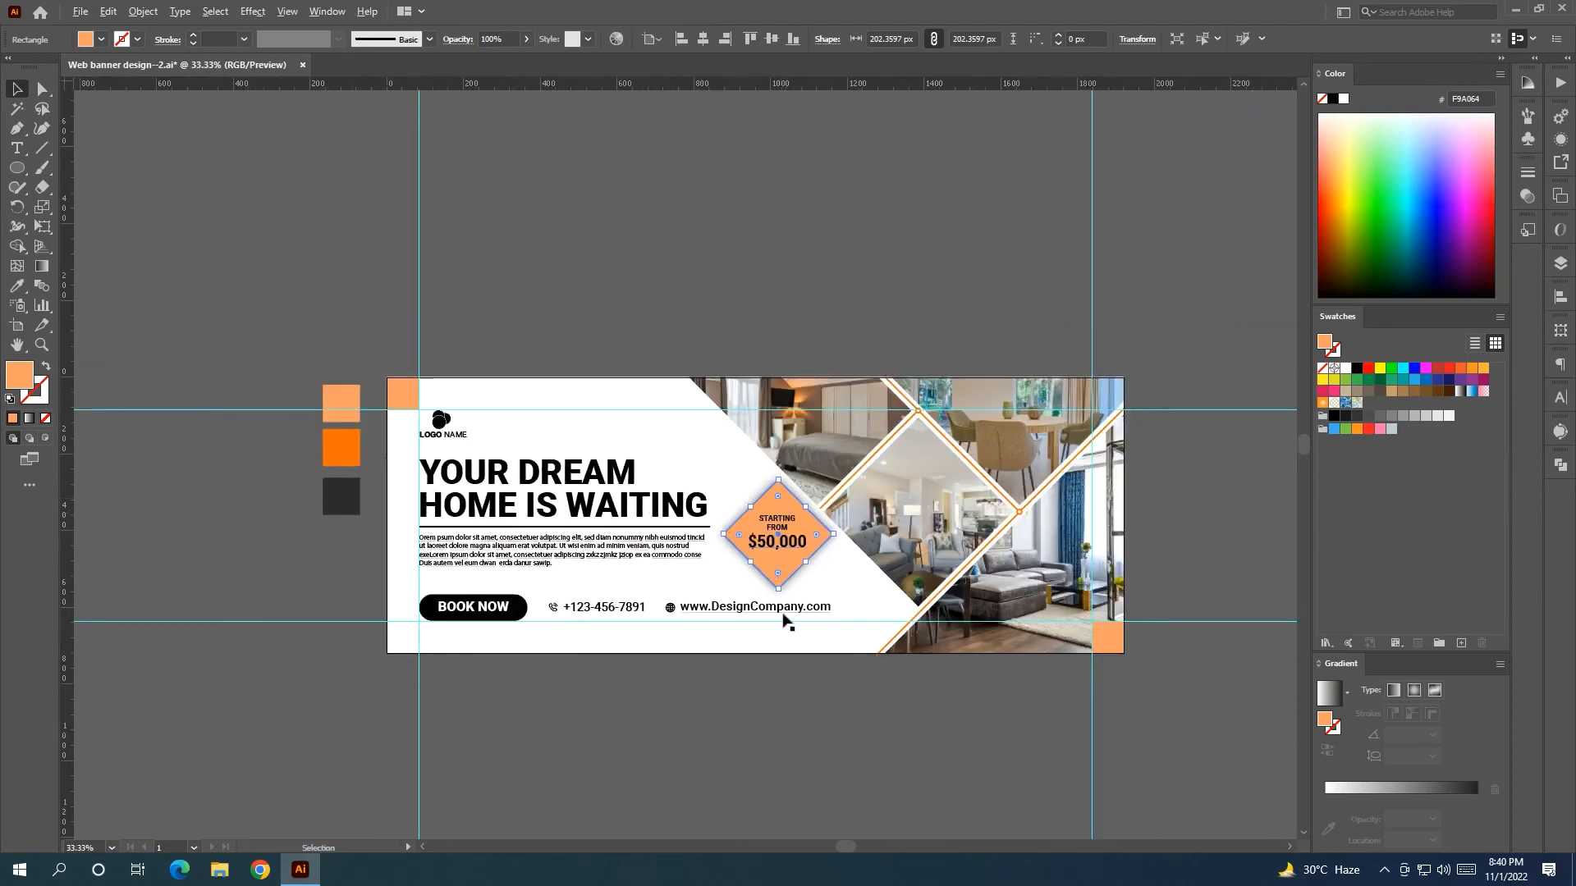
{"action": "left_click", "coordinate": [1386, 790]}
{"action": "left_click", "coordinate": [1325, 798]}
{"action": "left_click", "coordinate": [1328, 829]}
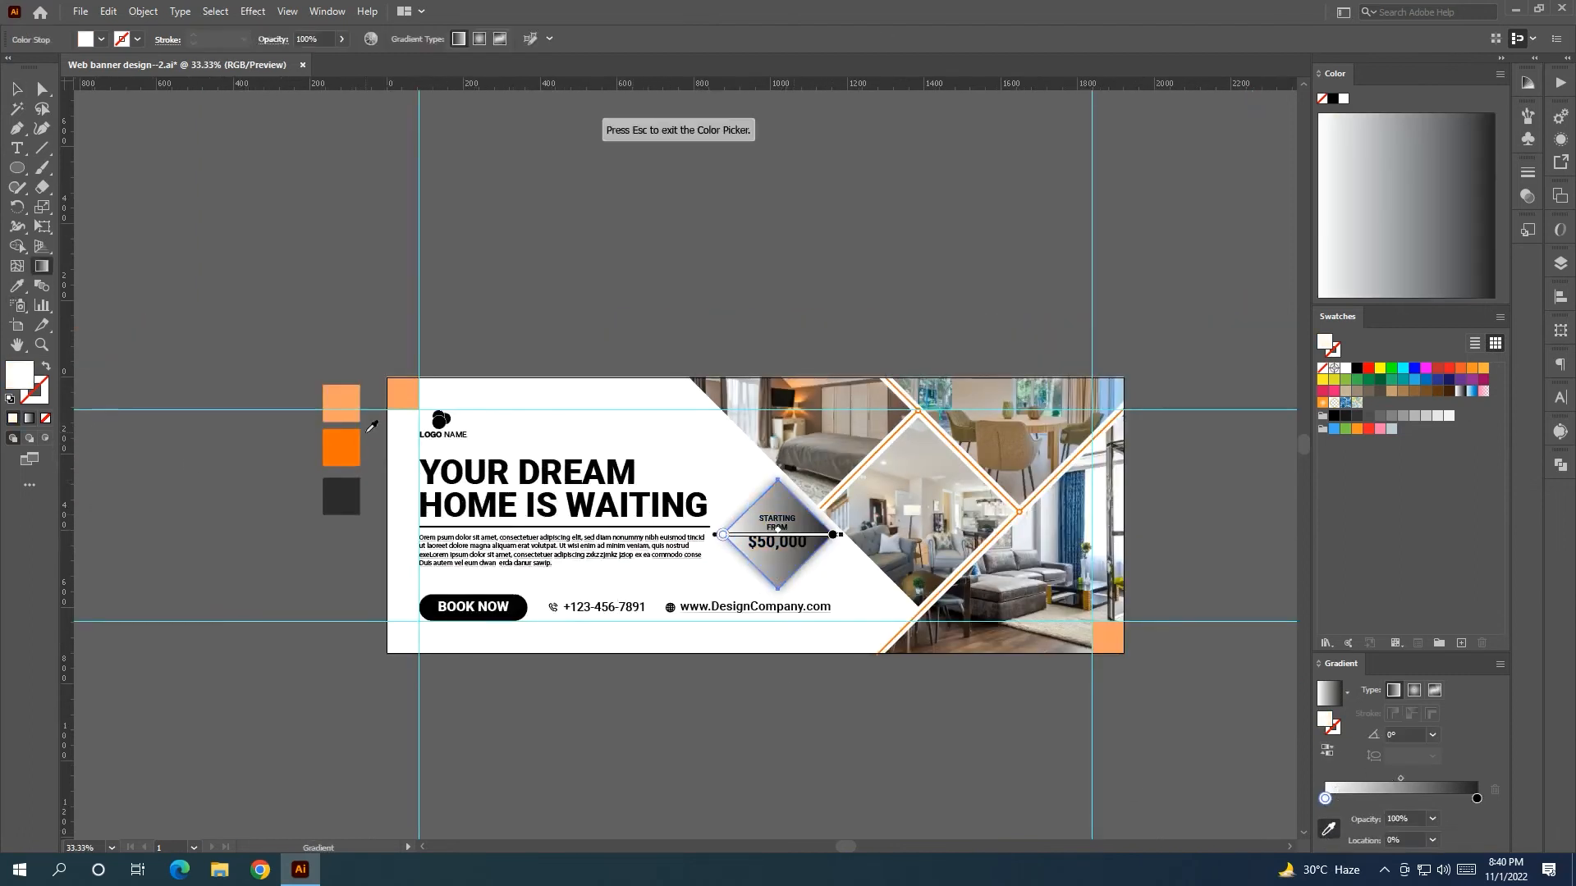
{"action": "left_click", "coordinate": [341, 403]}
{"action": "left_click", "coordinate": [1477, 798]}
{"action": "left_click", "coordinate": [1328, 829]}
{"action": "left_click", "coordinate": [341, 447]}
{"action": "key", "text": "v"}
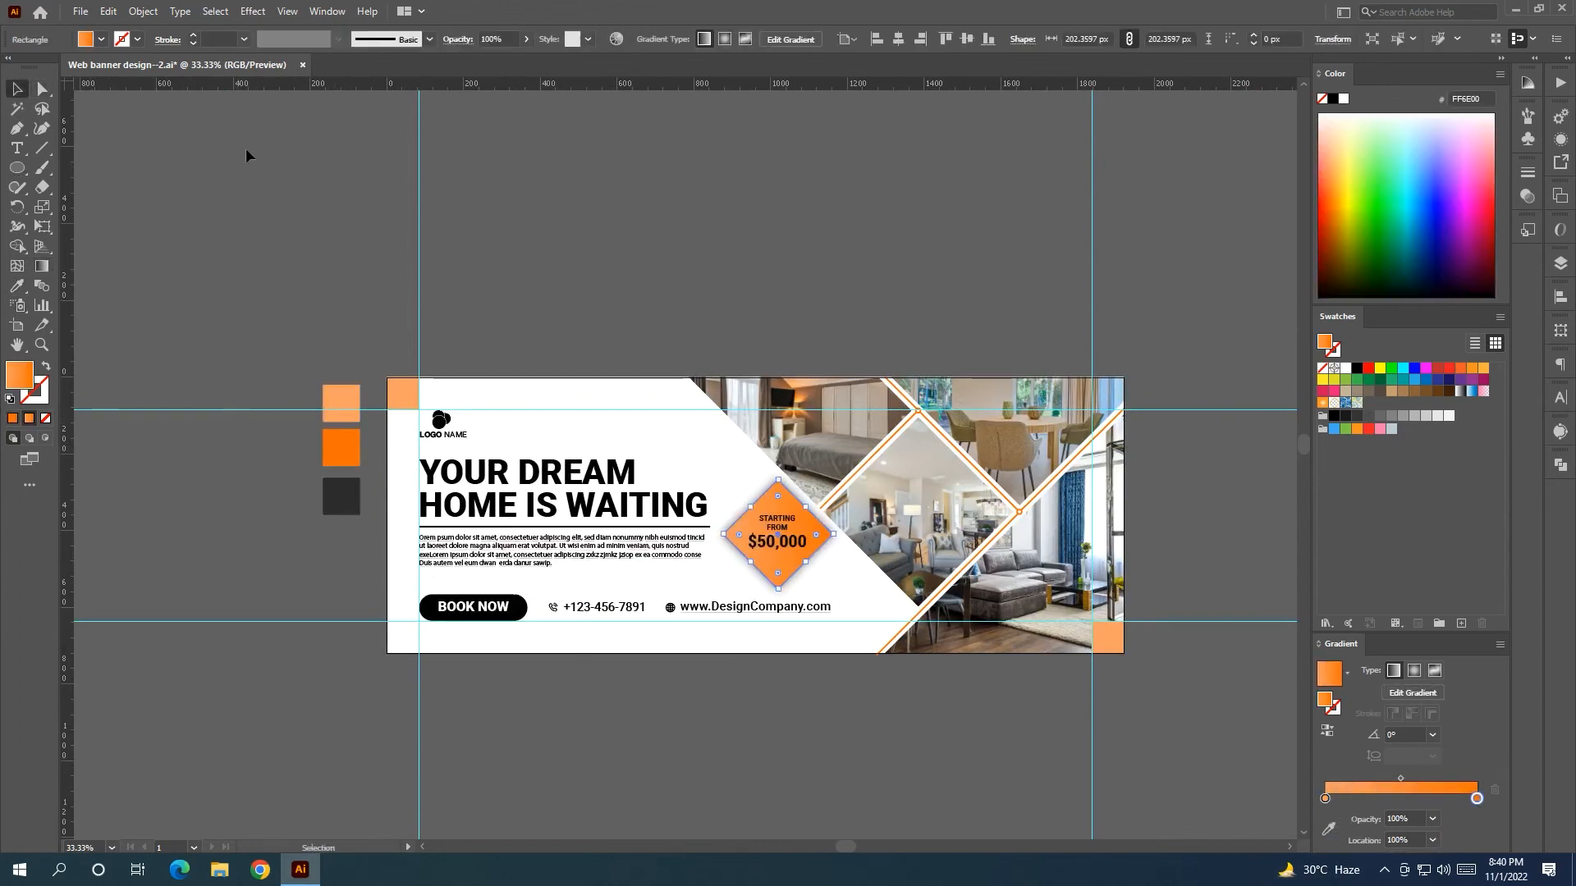
Redirect the diamond's gradient to run almost vertically, from light orange at its top corner to strong orange at its bottom corner
{"action": "left_click", "coordinate": [42, 266]}
{"action": "key", "text": "ctrl+plus"}
{"action": "mouse_move", "coordinate": [844, 651]}
{"action": "left_mouse_down"}
{"action": "mouse_move", "coordinate": [838, 486]}
{"action": "mouse_move", "coordinate": [856, 646]}
{"action": "left_mouse_up"}
{"action": "key", "text": "v"}
{"action": "left_click", "coordinate": [510, 169]}
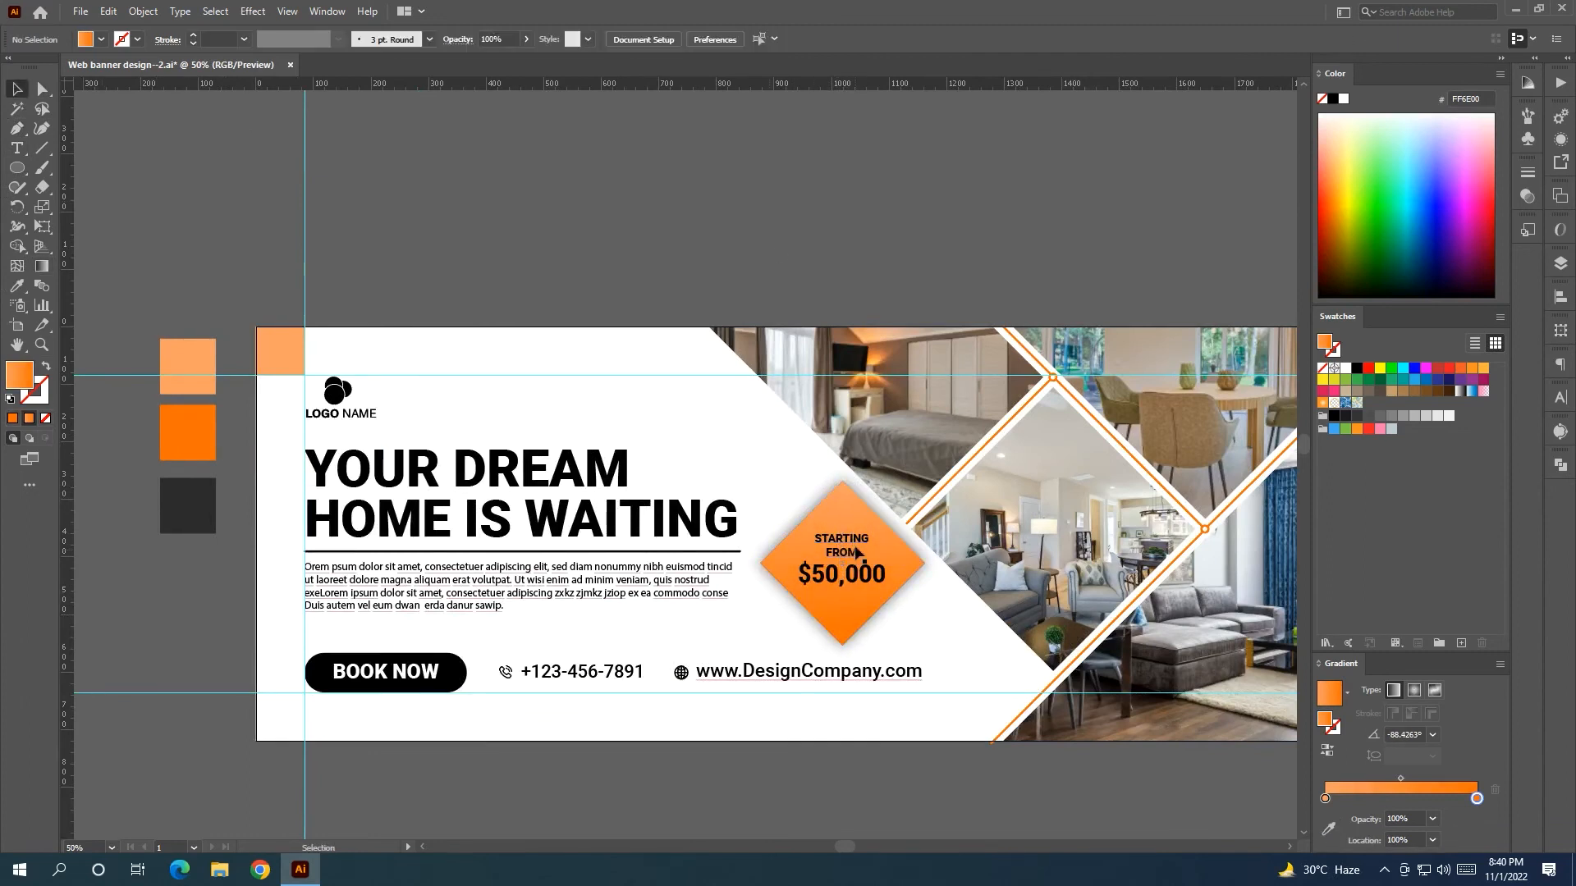
Recolor the "STARTING FROM $50,000" text white and adjust its vertical position inside the diamond
{"action": "left_click", "coordinate": [858, 554]}
{"action": "left_click", "coordinate": [1346, 370]}
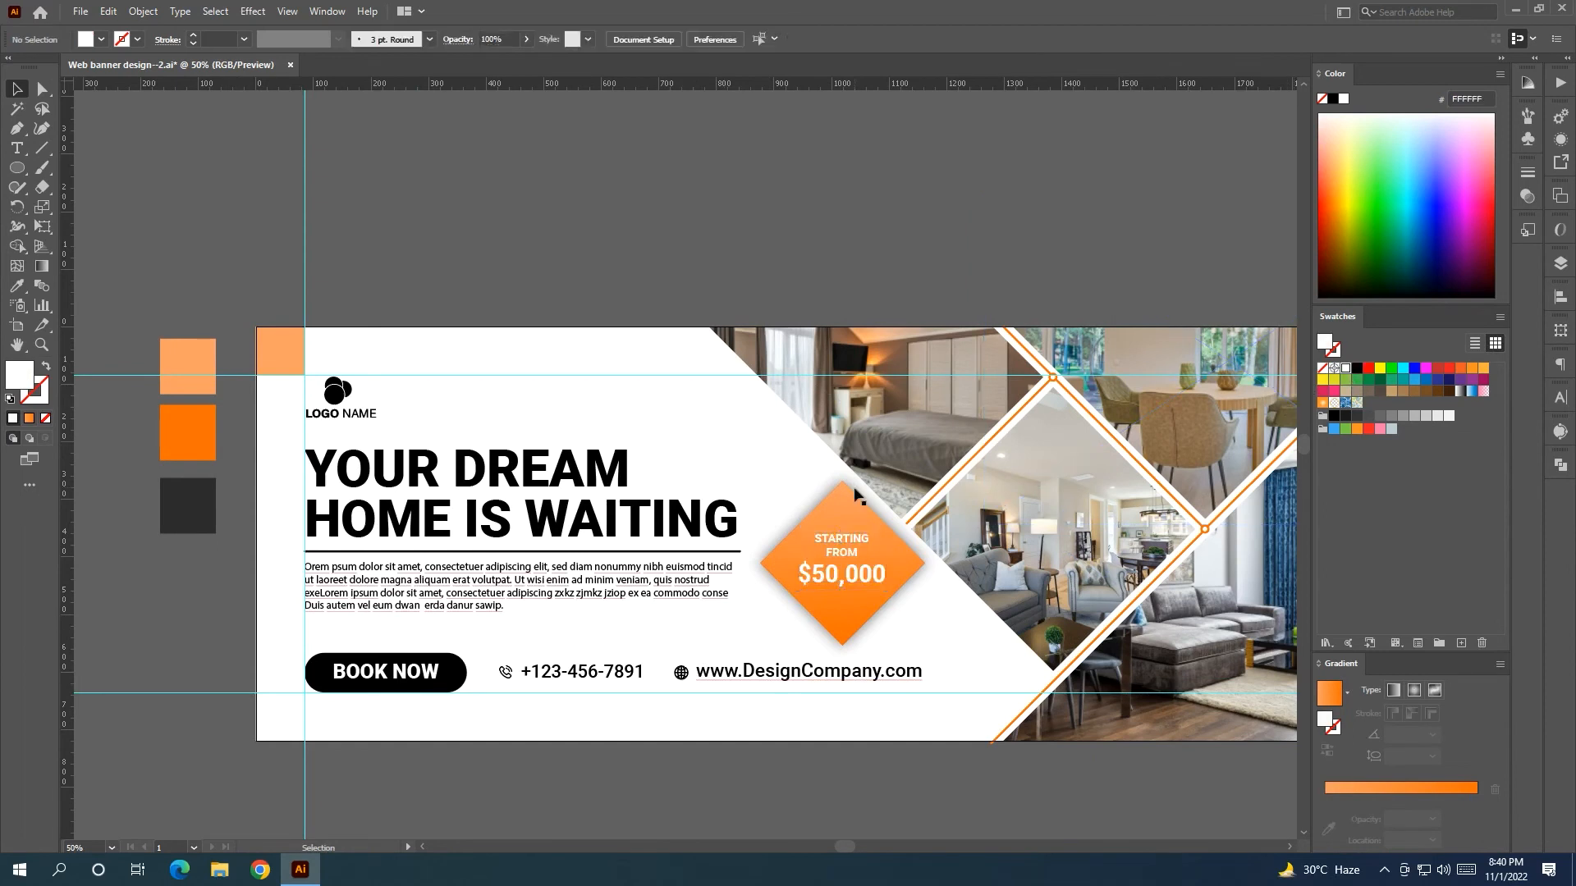
{"action": "left_click_drag", "start_coordinate": [844, 534], "coordinate": [844, 532]}
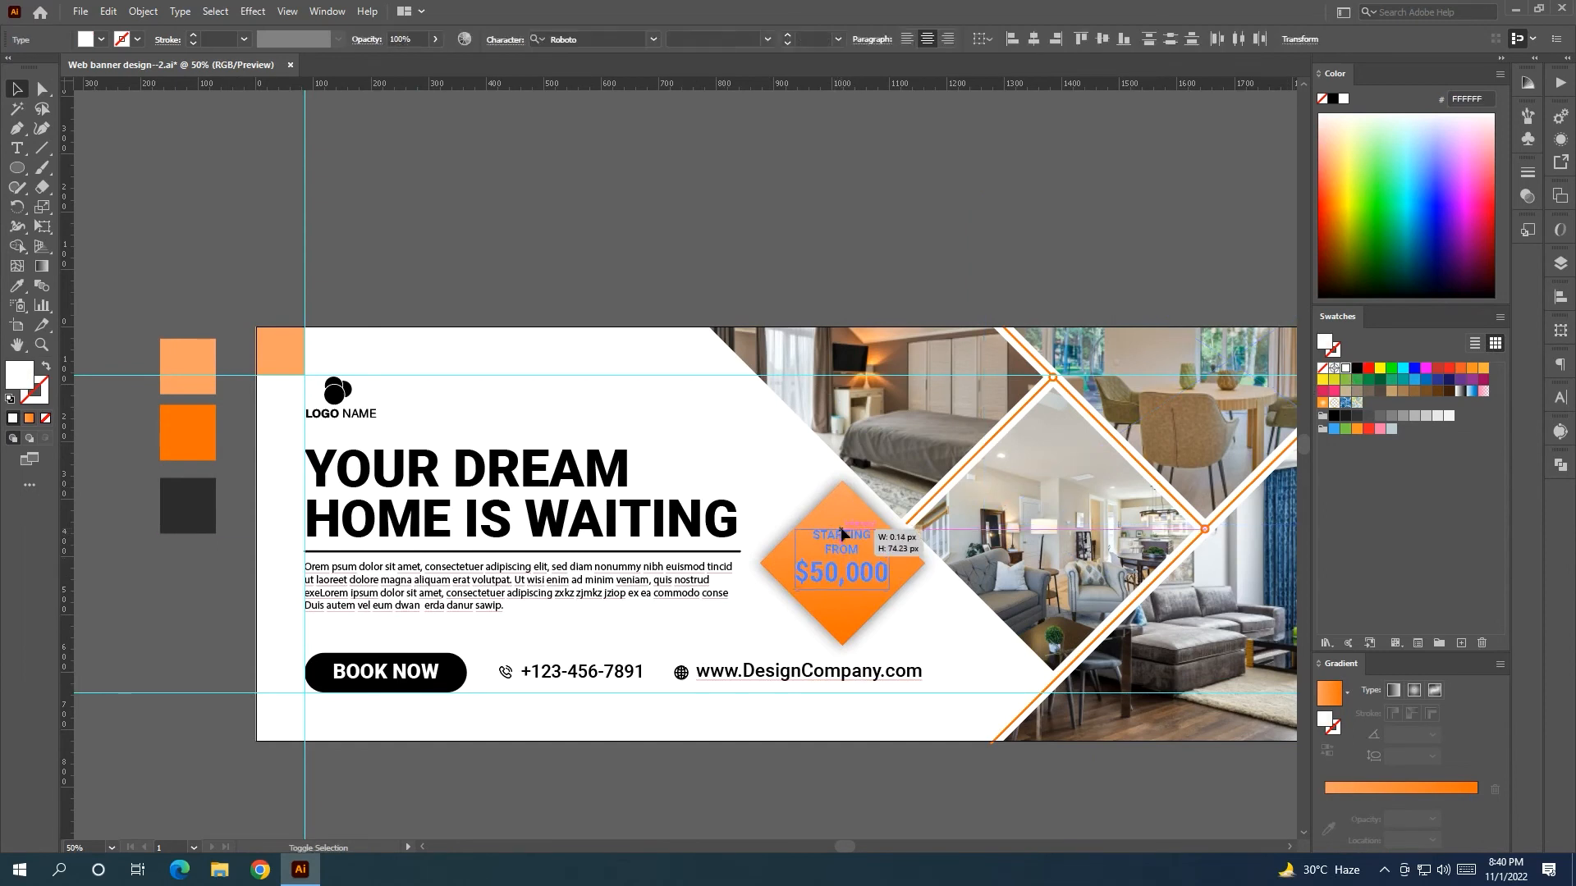
{"action": "key", "text": "Down"}
{"action": "key", "text": "Down"}
{"action": "key", "text": "Down"}
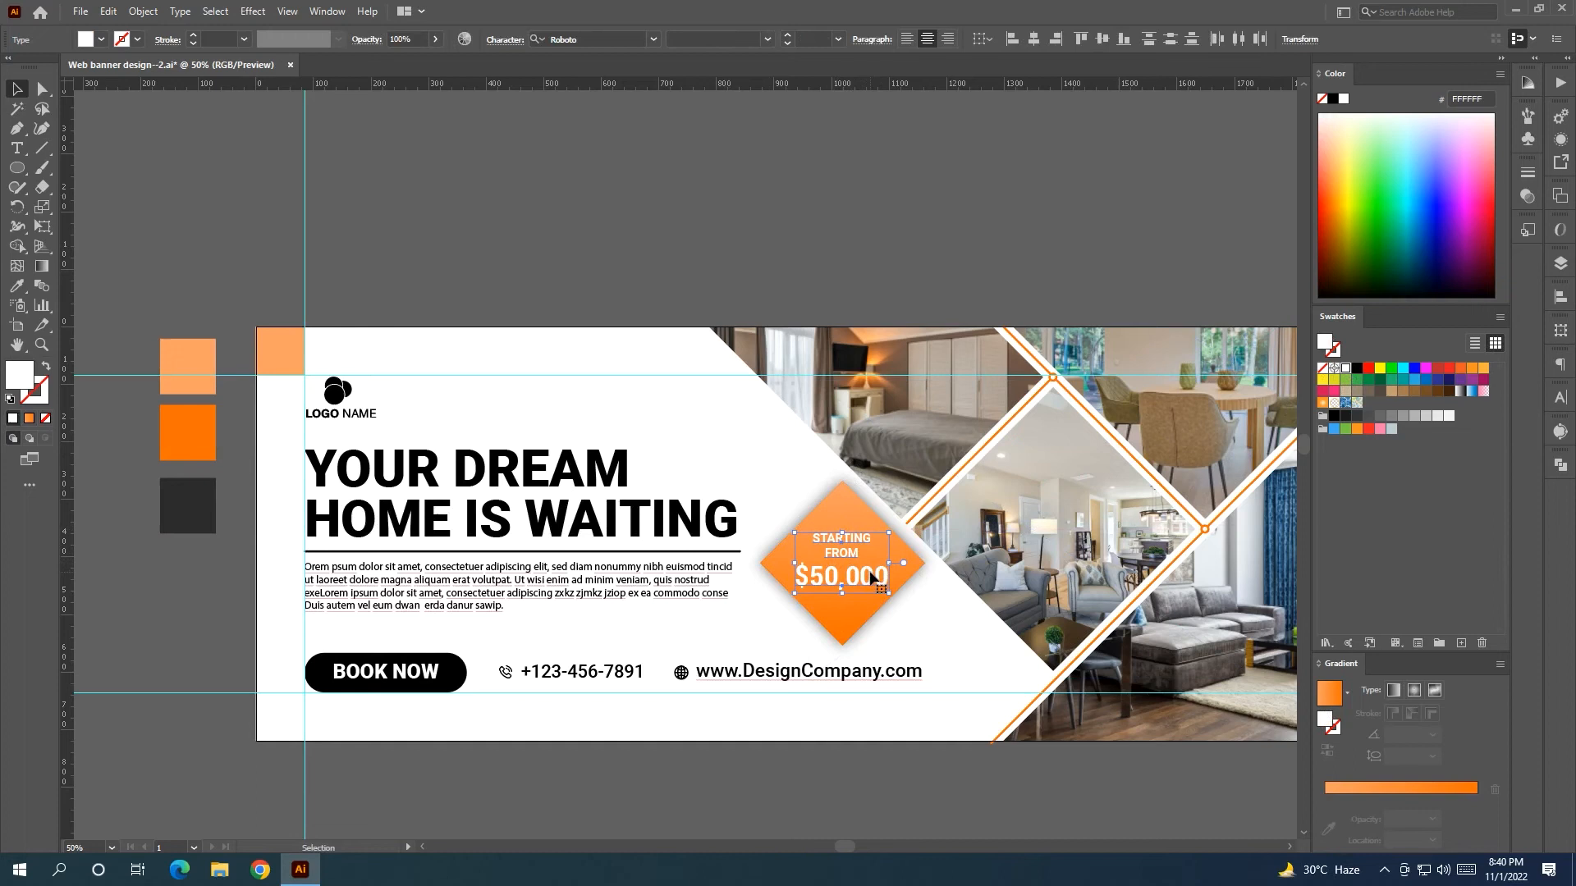
{"action": "left_click", "coordinate": [714, 218]}
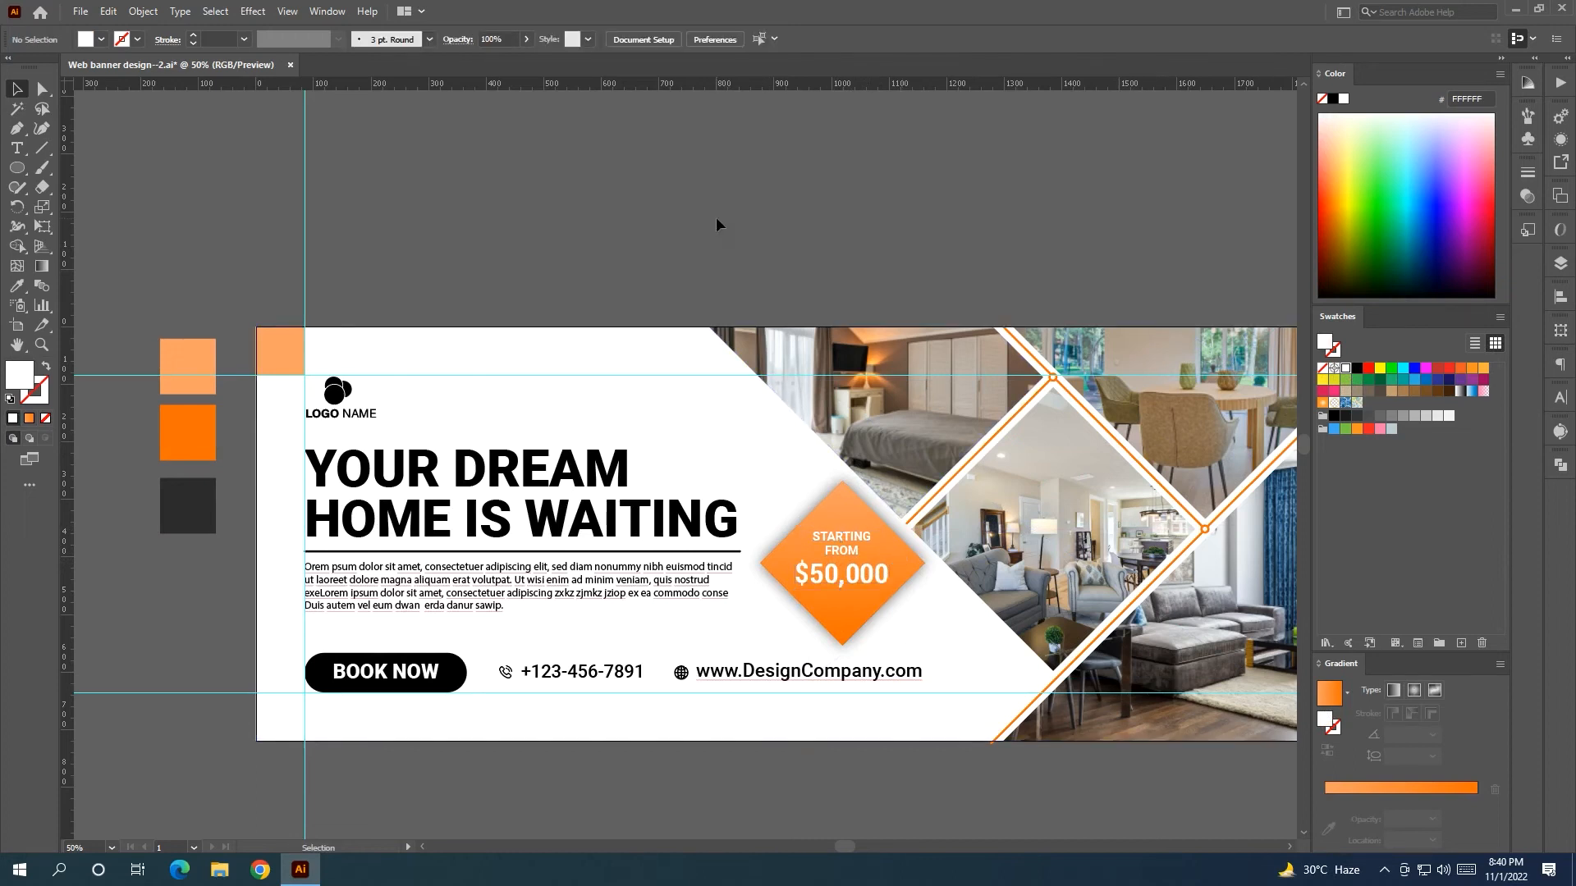
Offset the orange price diamond's path inward to create an inner diamond about 176 px wide, keeping Miter joins
{"action": "left_click_drag", "start_coordinate": [717, 218], "coordinate": [736, 218]}
{"action": "left_click", "coordinate": [846, 493]}
{"action": "left_click", "coordinate": [143, 11]}
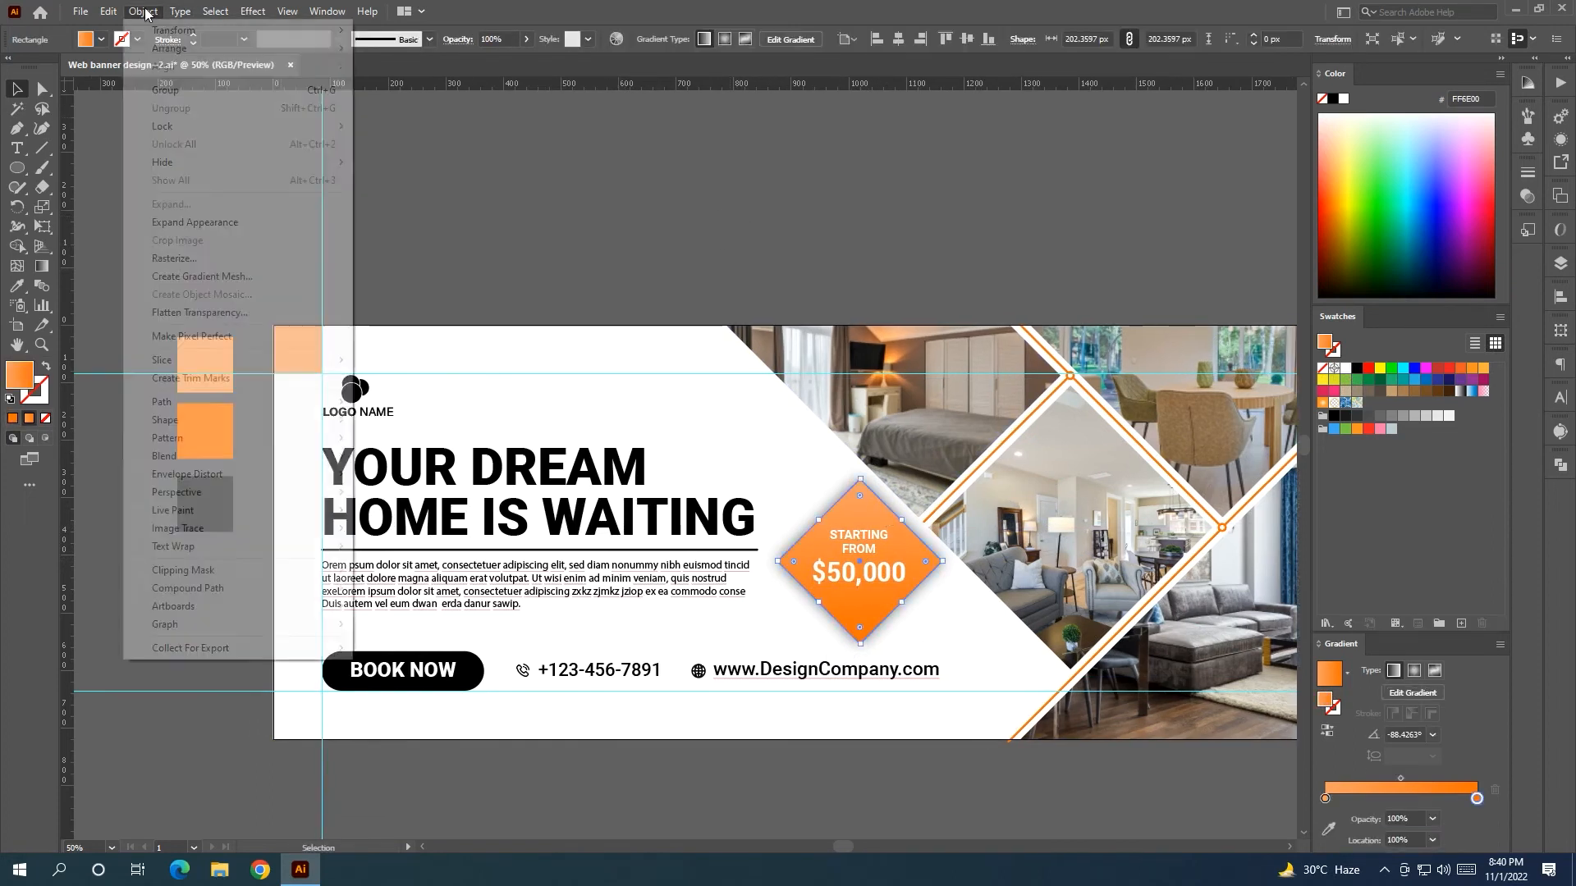
{"action": "mouse_move", "coordinate": [205, 402]}
{"action": "left_click", "coordinate": [389, 461]}
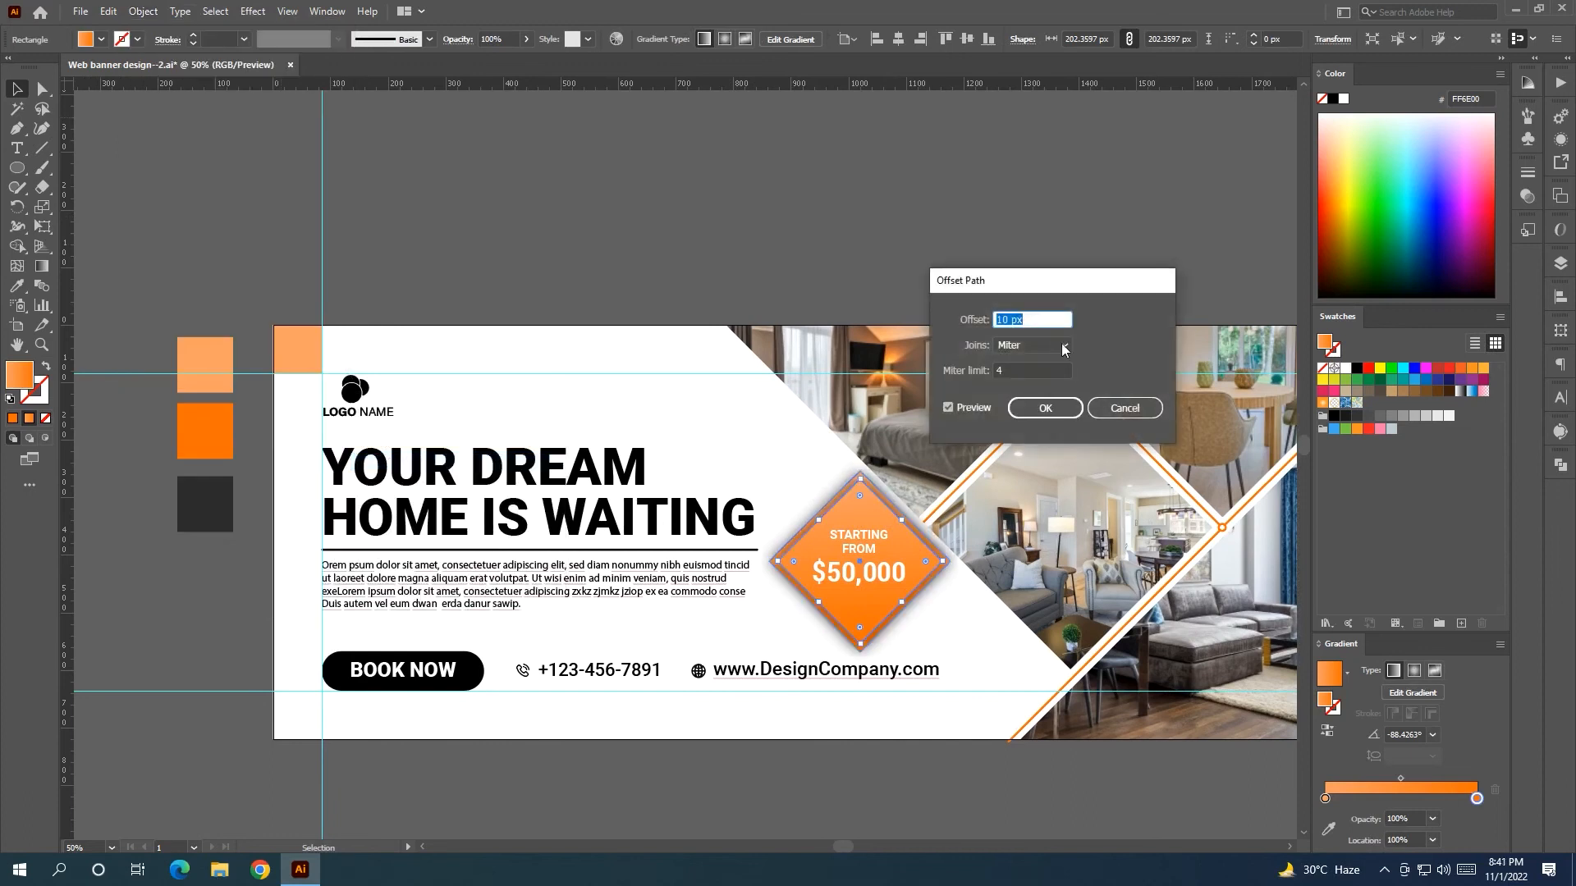
{"action": "key", "text": "Down"}
{"action": "key", "text": "Down"}
{"action": "key", "text": "Down"}
{"action": "key", "text": "Down"}
{"action": "key", "text": "Down"}
{"action": "key", "text": "Down"}
{"action": "key", "text": "Down"}
{"action": "key", "text": "Down"}
{"action": "key", "text": "Down"}
{"action": "key", "text": "Down"}
{"action": "key", "text": "Down"}
{"action": "key", "text": "Down"}
{"action": "key", "text": "Down"}
{"action": "key", "text": "Down"}
{"action": "key", "text": "Down"}
{"action": "key", "text": "Down"}
{"action": "key", "text": "Down"}
{"action": "key", "text": "Down"}
{"action": "key", "text": "Down"}
{"action": "key", "text": "Down"}
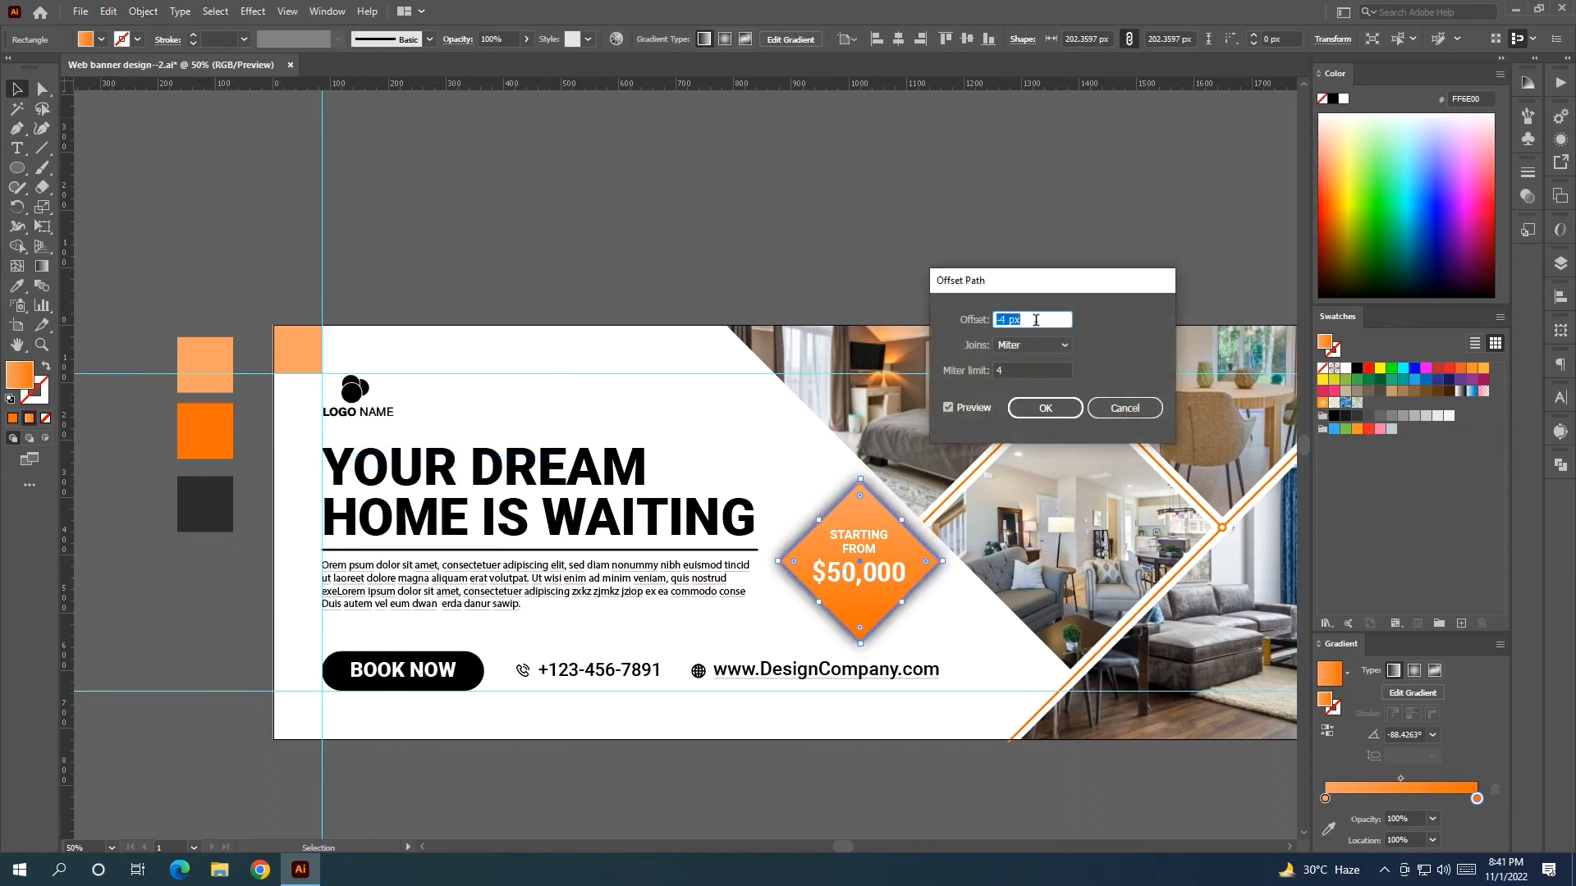
{"action": "left_click", "coordinate": [1046, 408]}
Give the inner diamond no fill and a white 2 pt stroke
{"action": "left_click", "coordinate": [47, 368]}
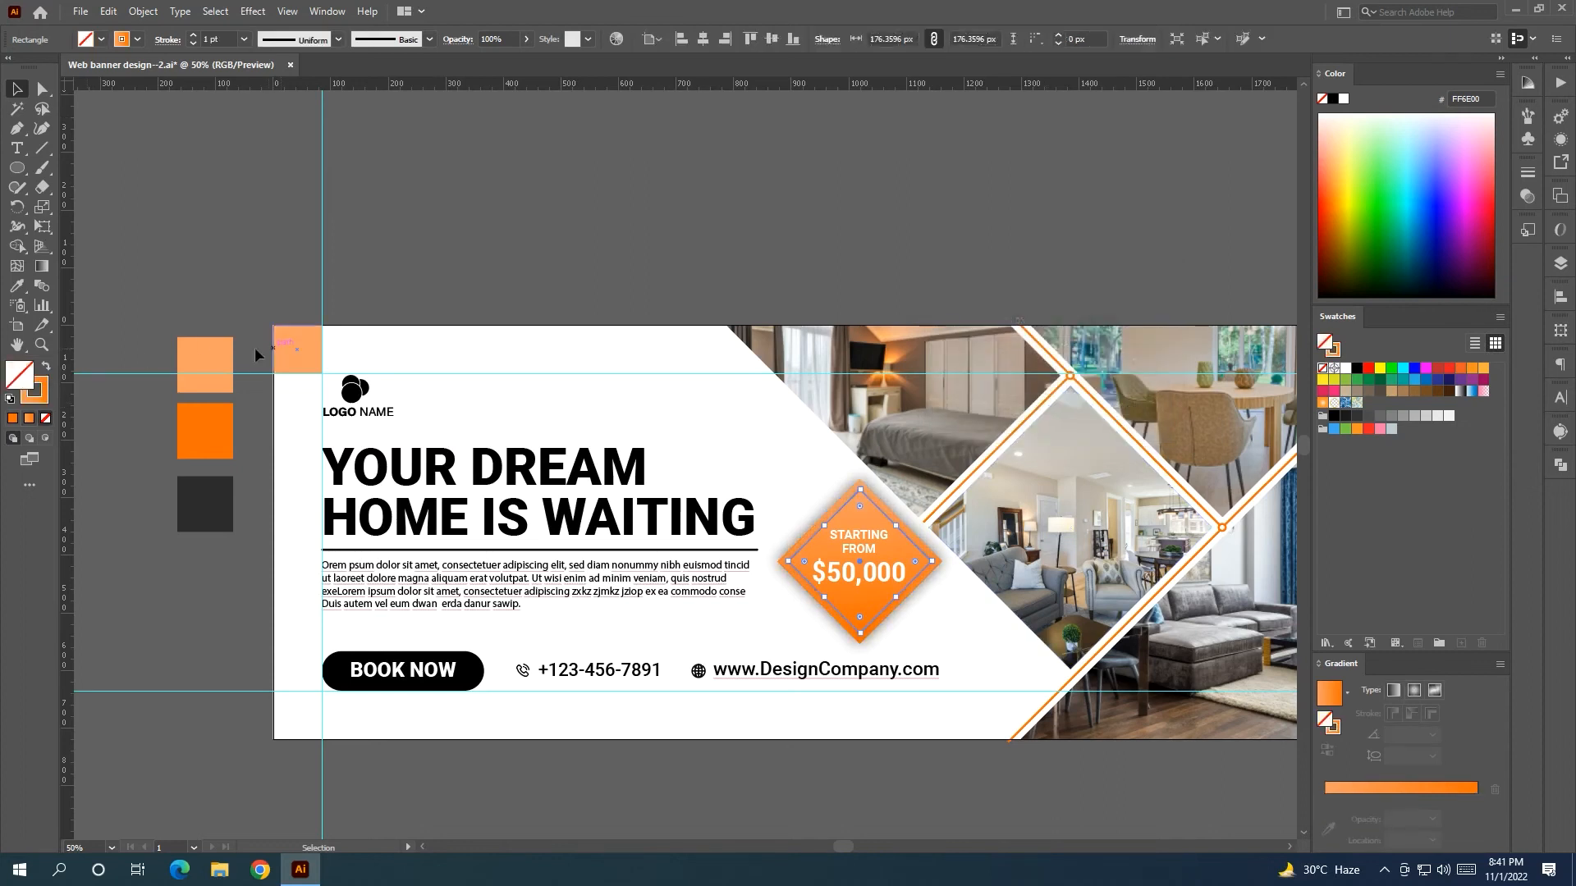
{"action": "left_click", "coordinate": [33, 399]}
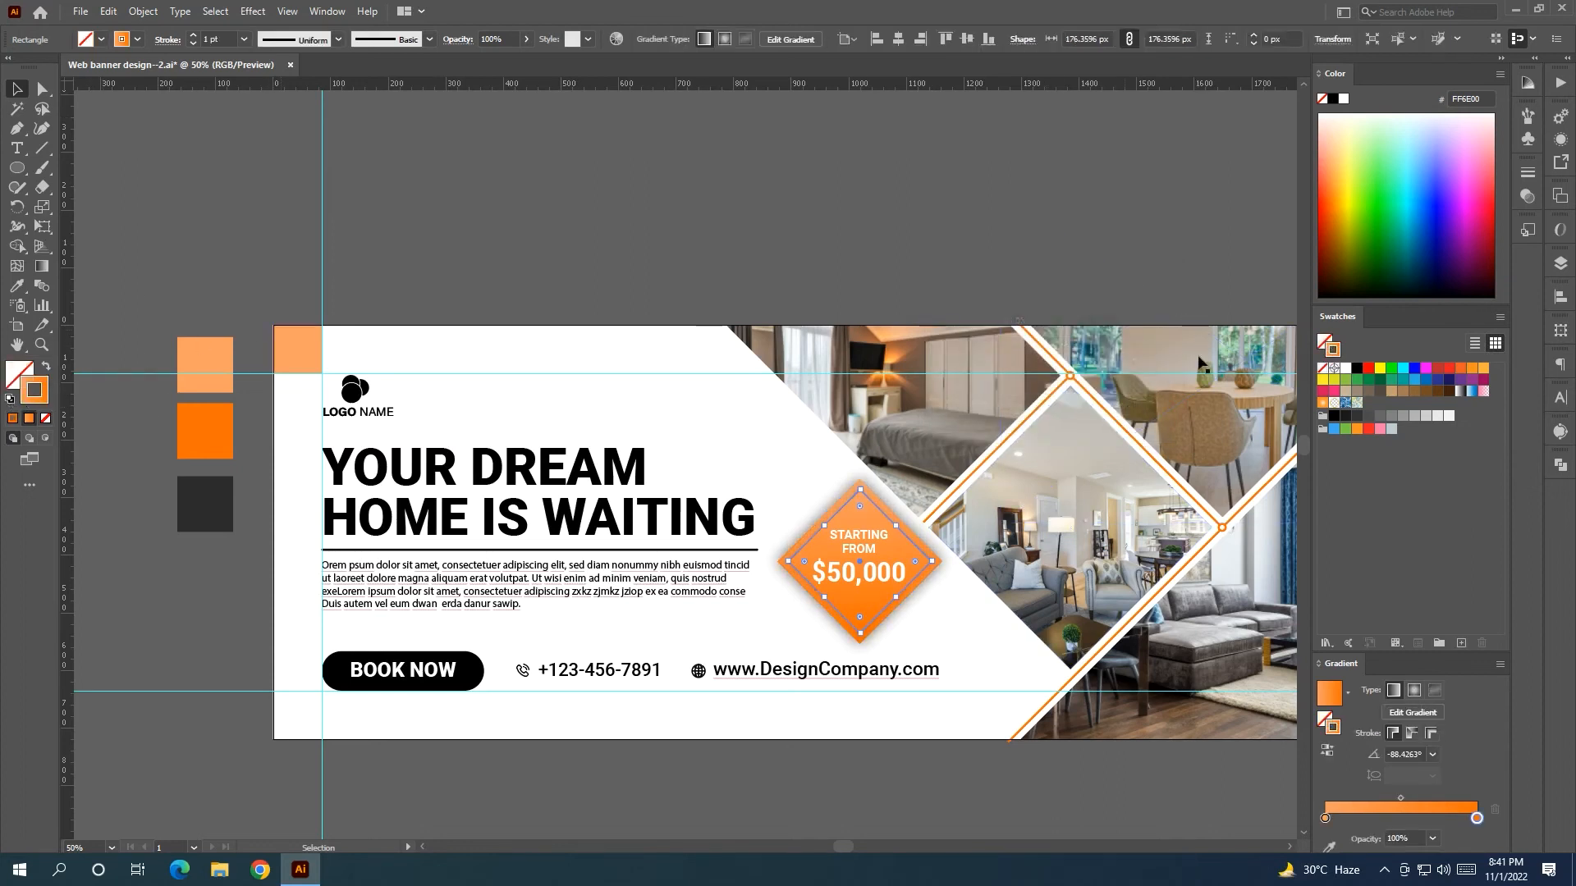
{"action": "left_click", "coordinate": [1346, 368]}
{"action": "left_click", "coordinate": [787, 273]}
{"action": "mouse_move", "coordinate": [787, 273]}
{"action": "left_mouse_down"}
{"action": "mouse_move", "coordinate": [702, 252]}
{"action": "mouse_move", "coordinate": [879, 253]}
{"action": "left_mouse_up"}
{"action": "left_click_drag", "start_coordinate": [541, 419], "coordinate": [619, 429]}
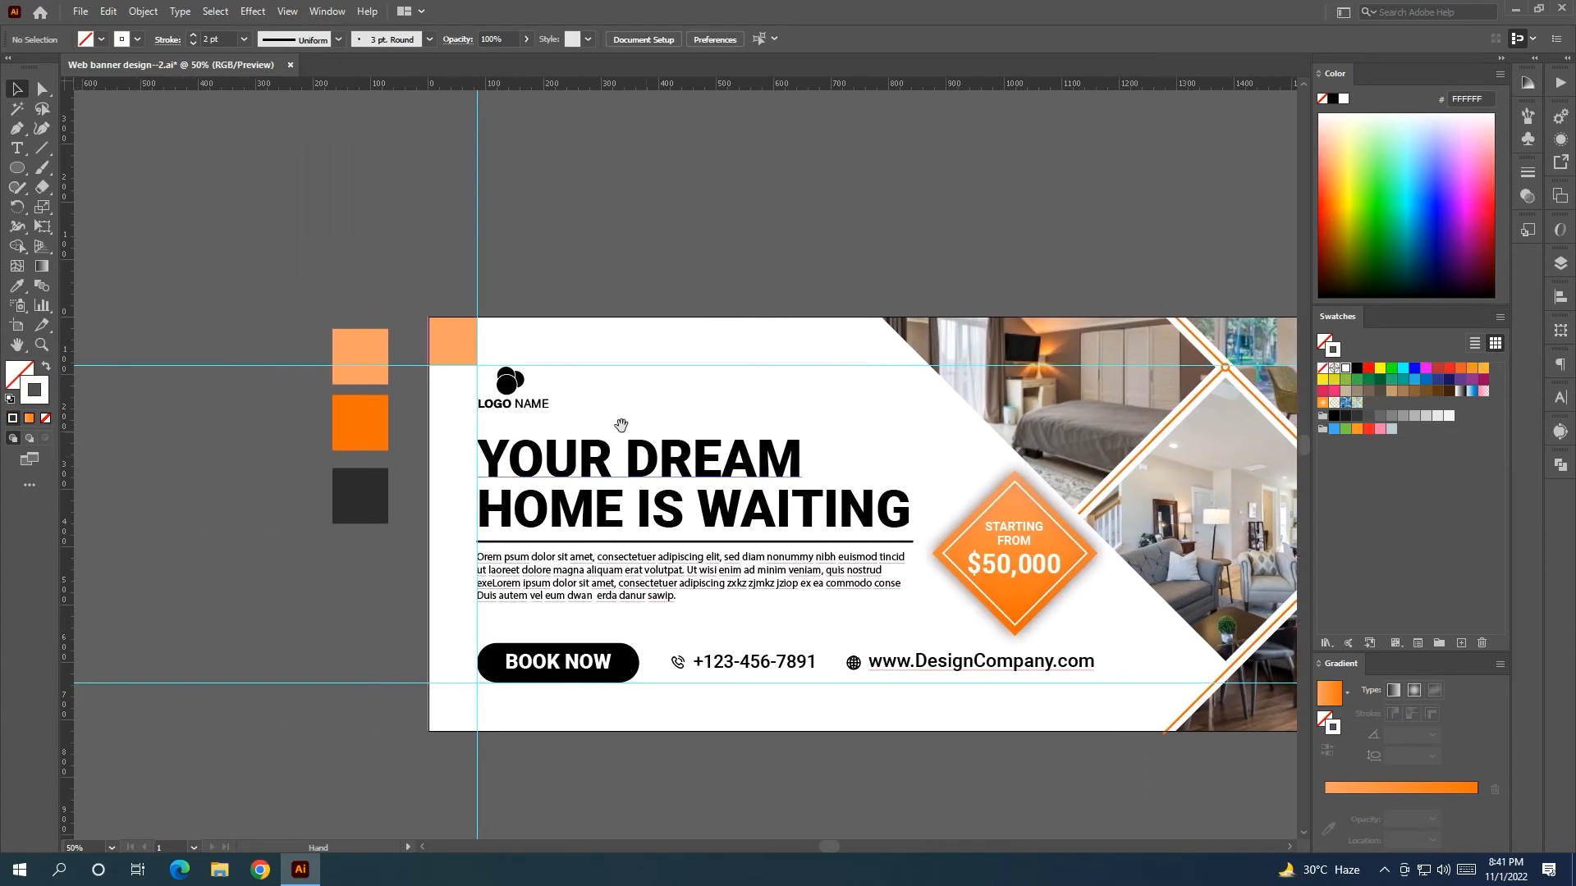
Ungroup the logo's circle mark
{"action": "left_click", "coordinate": [509, 390]}
{"action": "right_click", "coordinate": [512, 385]}
{"action": "left_click", "coordinate": [567, 524]}
{"action": "left_click", "coordinate": [595, 217]}
Fill the three overlapping logo circles with the strong orange sampled from the palette square
{"action": "left_click", "coordinate": [513, 379]}
{"action": "scroll", "coordinate": [515, 378], "scroll_direction": "up", "scroll_amount": 2}
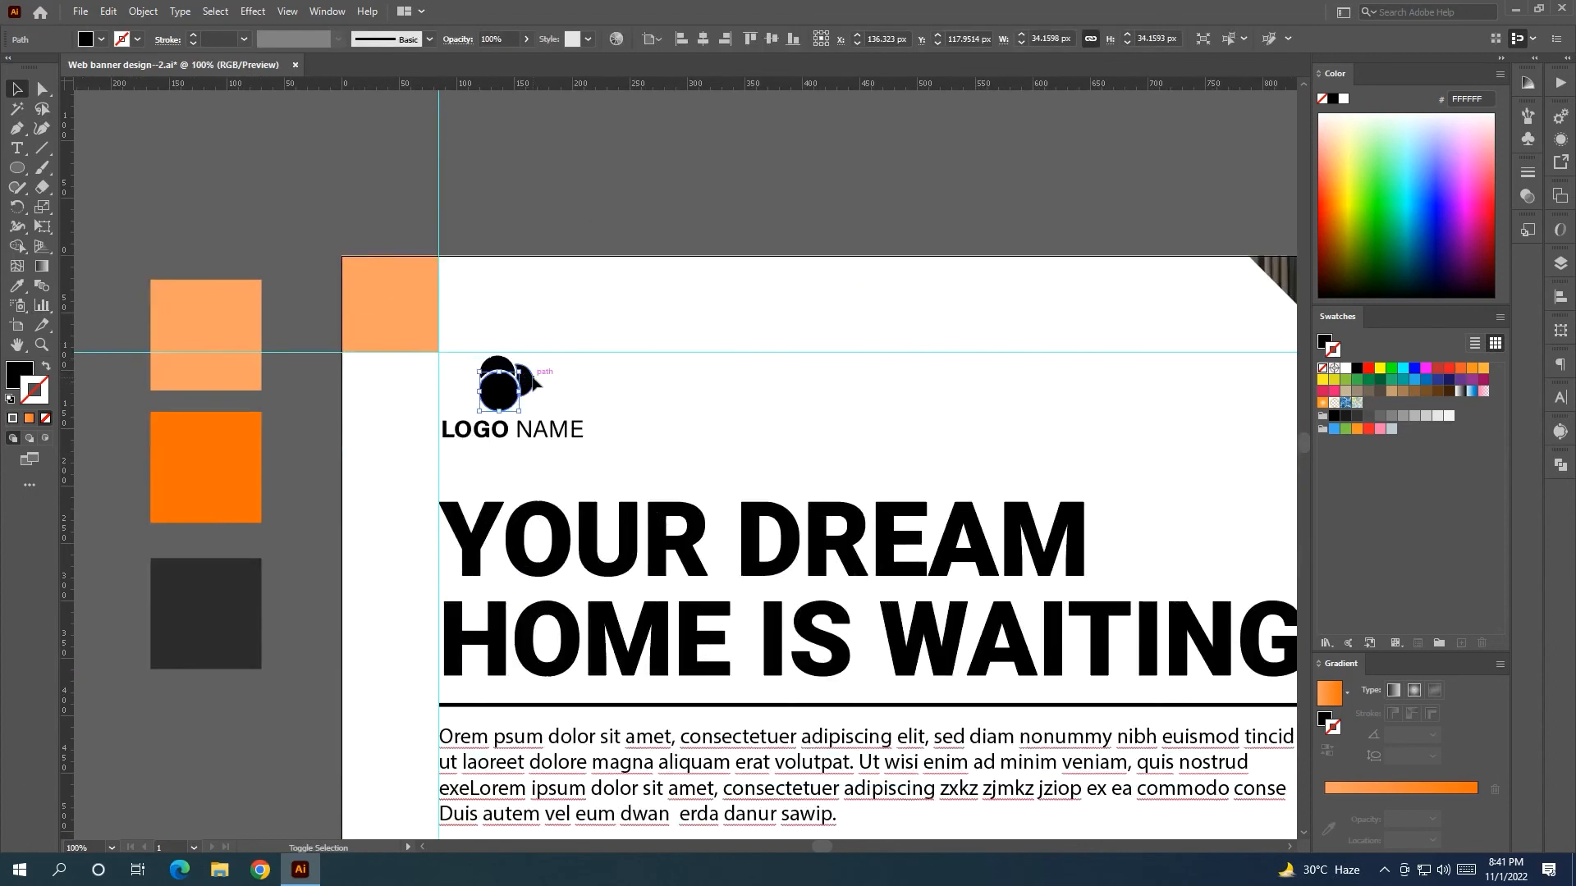
{"action": "left_click", "coordinate": [525, 378], "text": "shift"}
{"action": "scroll", "coordinate": [500, 359], "scroll_direction": "up", "scroll_amount": 2}
{"action": "left_click", "coordinate": [498, 361], "text": "shift"}
{"action": "scroll", "coordinate": [498, 361], "scroll_direction": "down", "scroll_amount": 3}
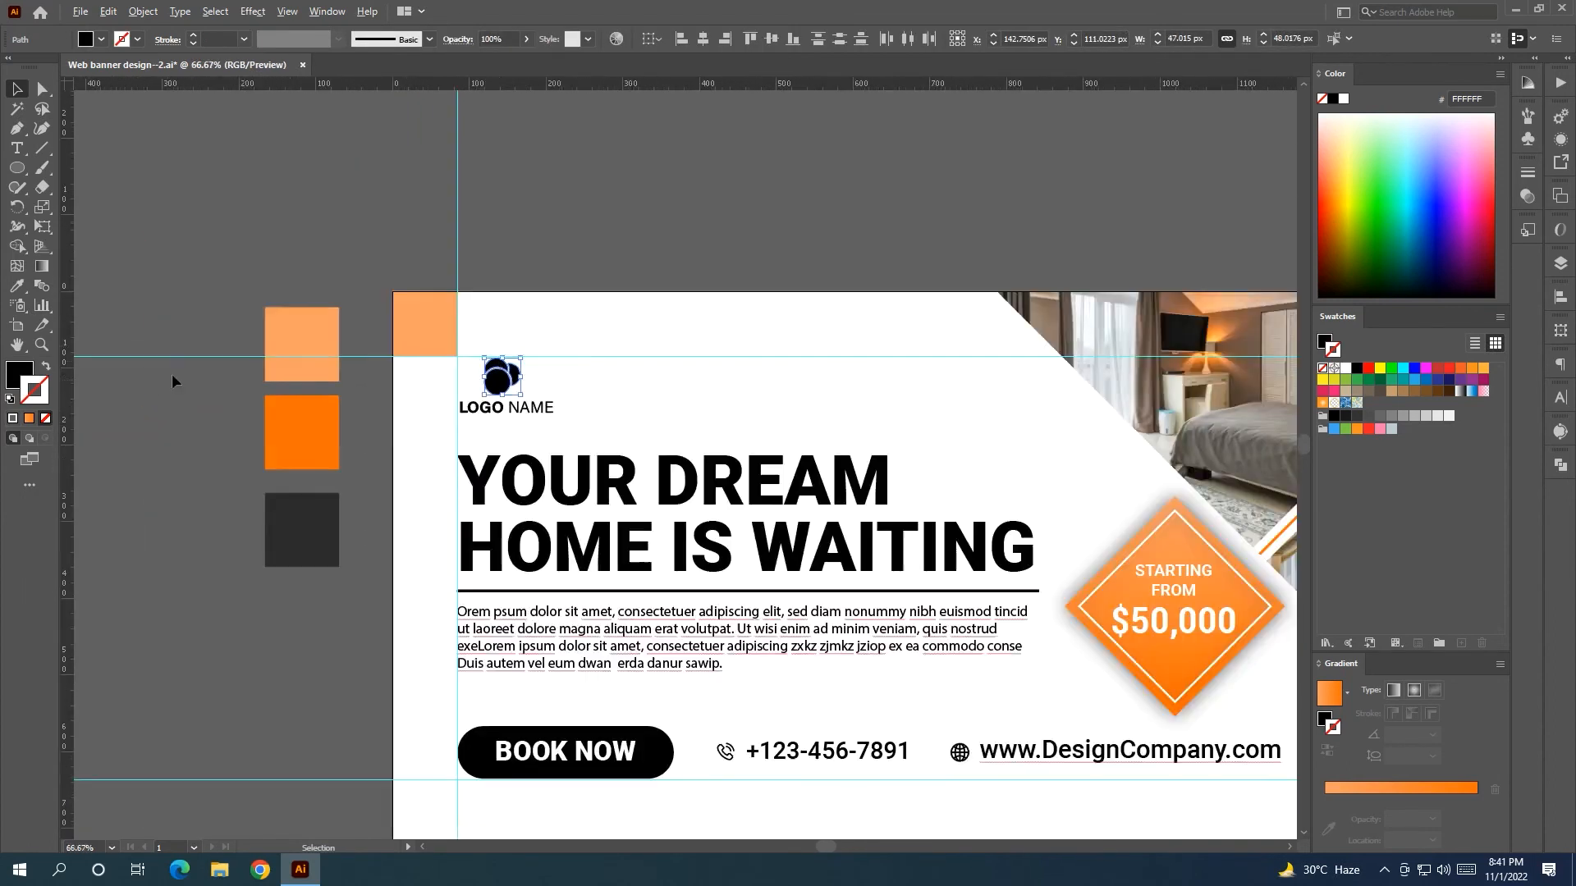
{"action": "left_click", "coordinate": [16, 286]}
{"action": "left_click", "coordinate": [312, 433]}
{"action": "left_click", "coordinate": [16, 87]}
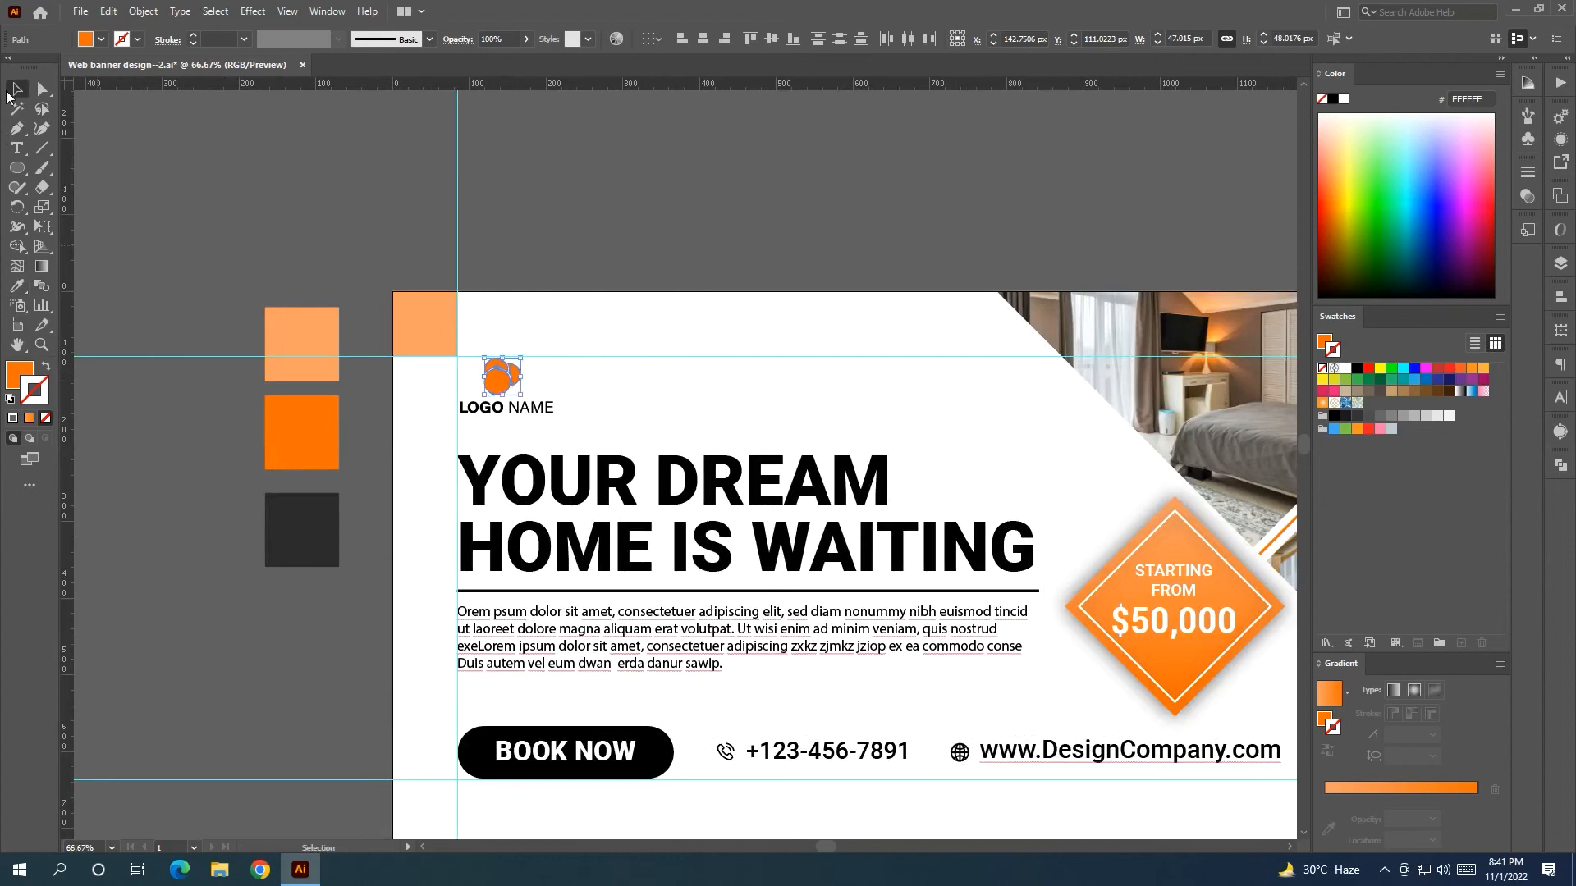
{"action": "left_click", "coordinate": [332, 206]}
Apply the price diamond's orange gradient to the "BOOK NOW" button shape by sampling it
{"action": "scroll", "coordinate": [332, 205], "scroll_direction": "down", "scroll_amount": 1}
{"action": "left_click", "coordinate": [493, 615]}
{"action": "left_click", "coordinate": [16, 285]}
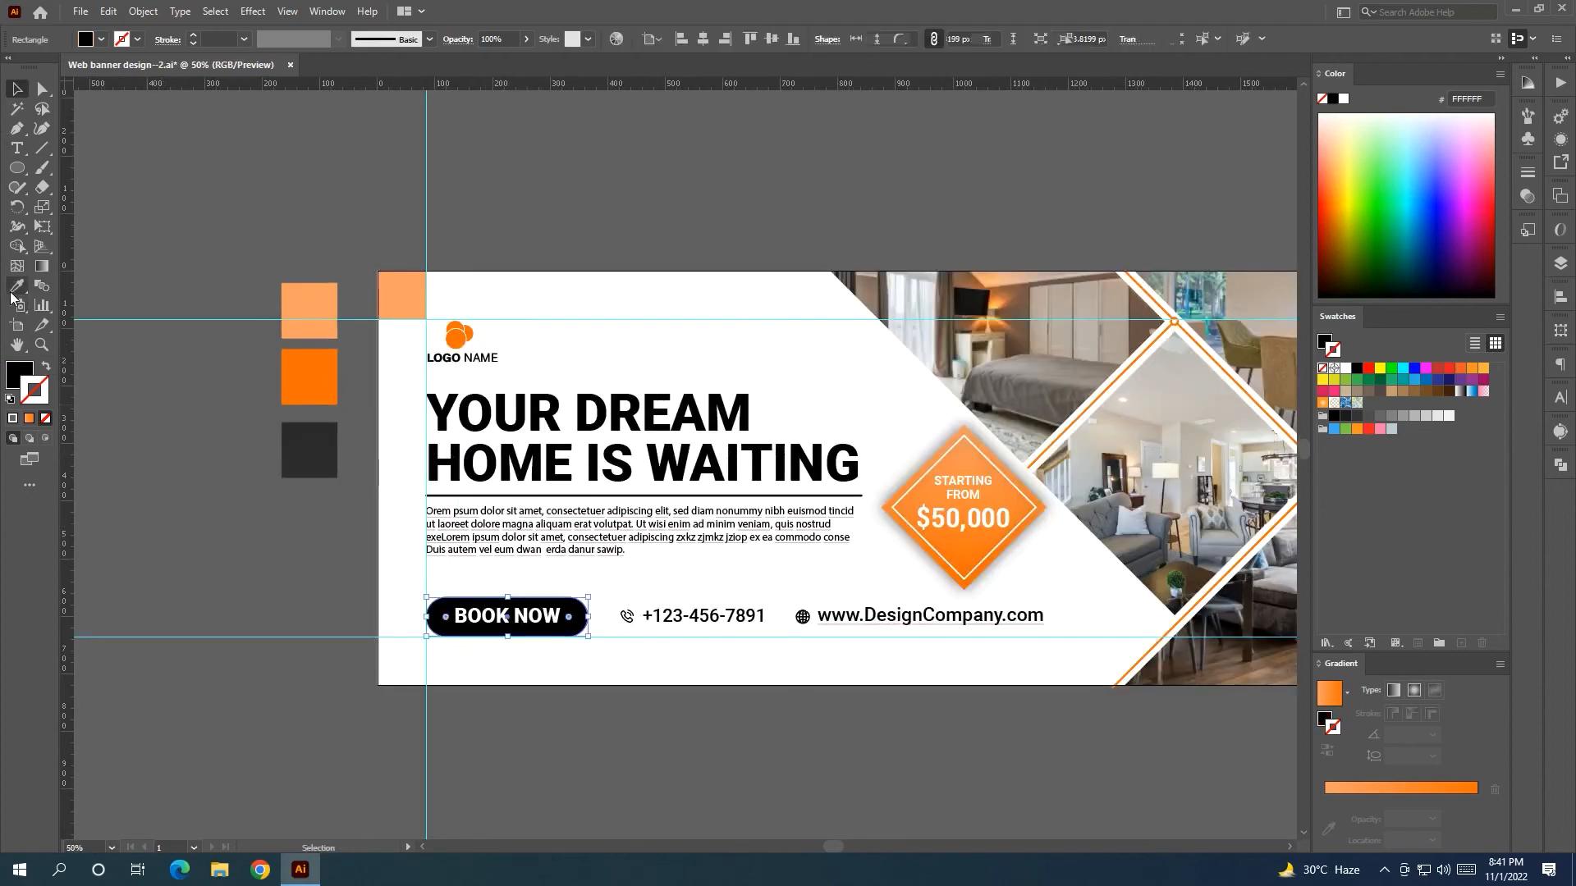
{"action": "left_click", "coordinate": [944, 467]}
{"action": "key", "text": "v"}
{"action": "left_click", "coordinate": [219, 243]}
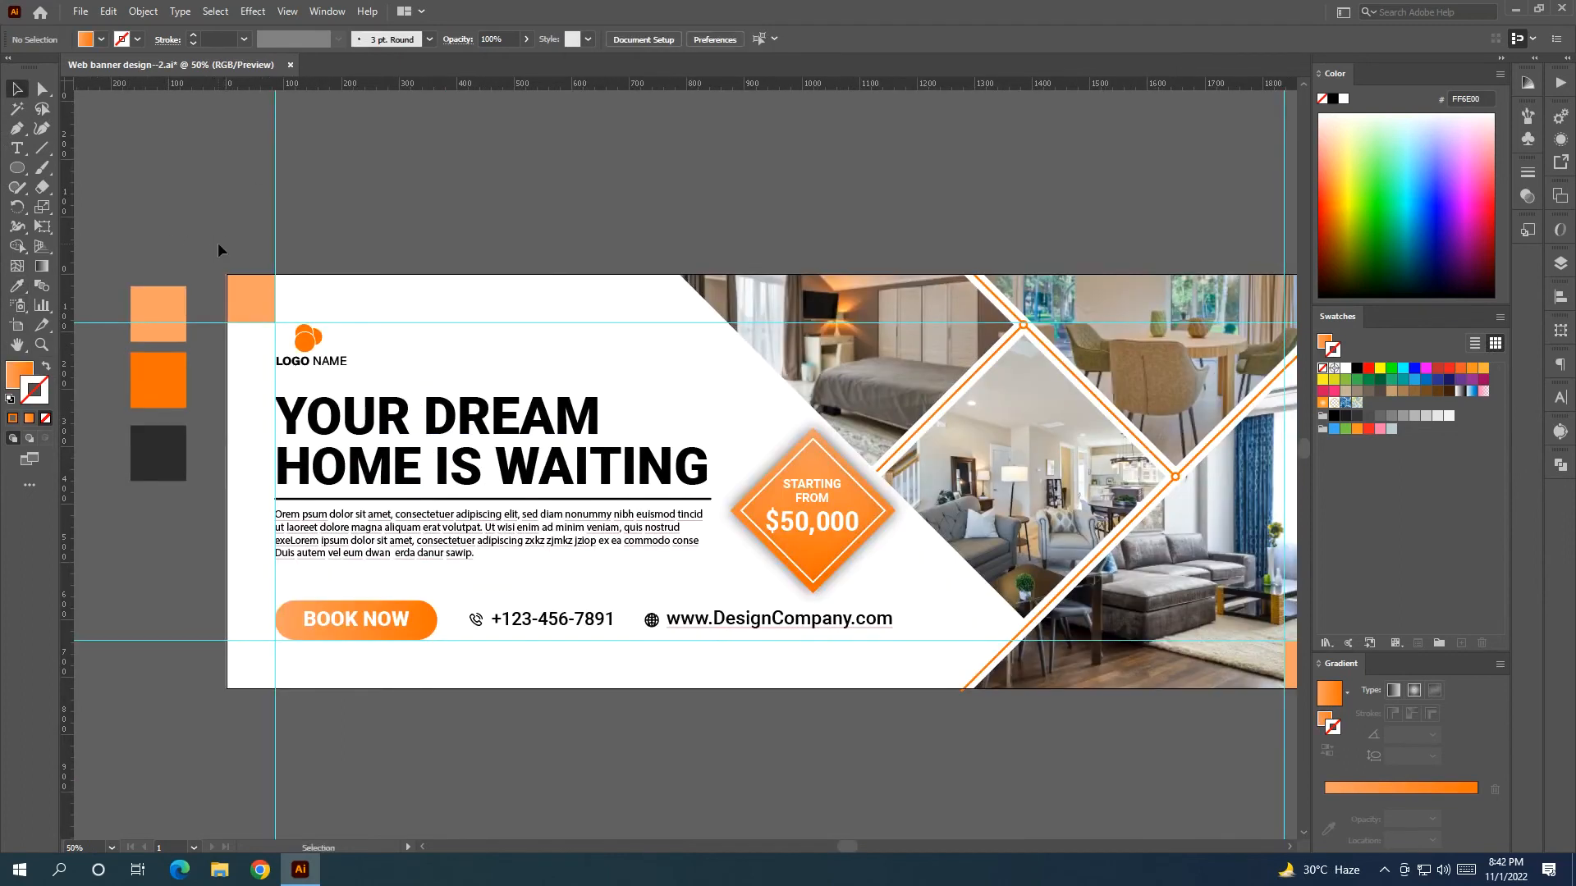
Recolor the "HOME IS WAITING" heading line with the strong orange palette square
{"action": "scroll", "coordinate": [218, 243], "scroll_direction": "down", "scroll_amount": 1}
{"action": "left_click_drag", "start_coordinate": [218, 243], "coordinate": [255, 286]}
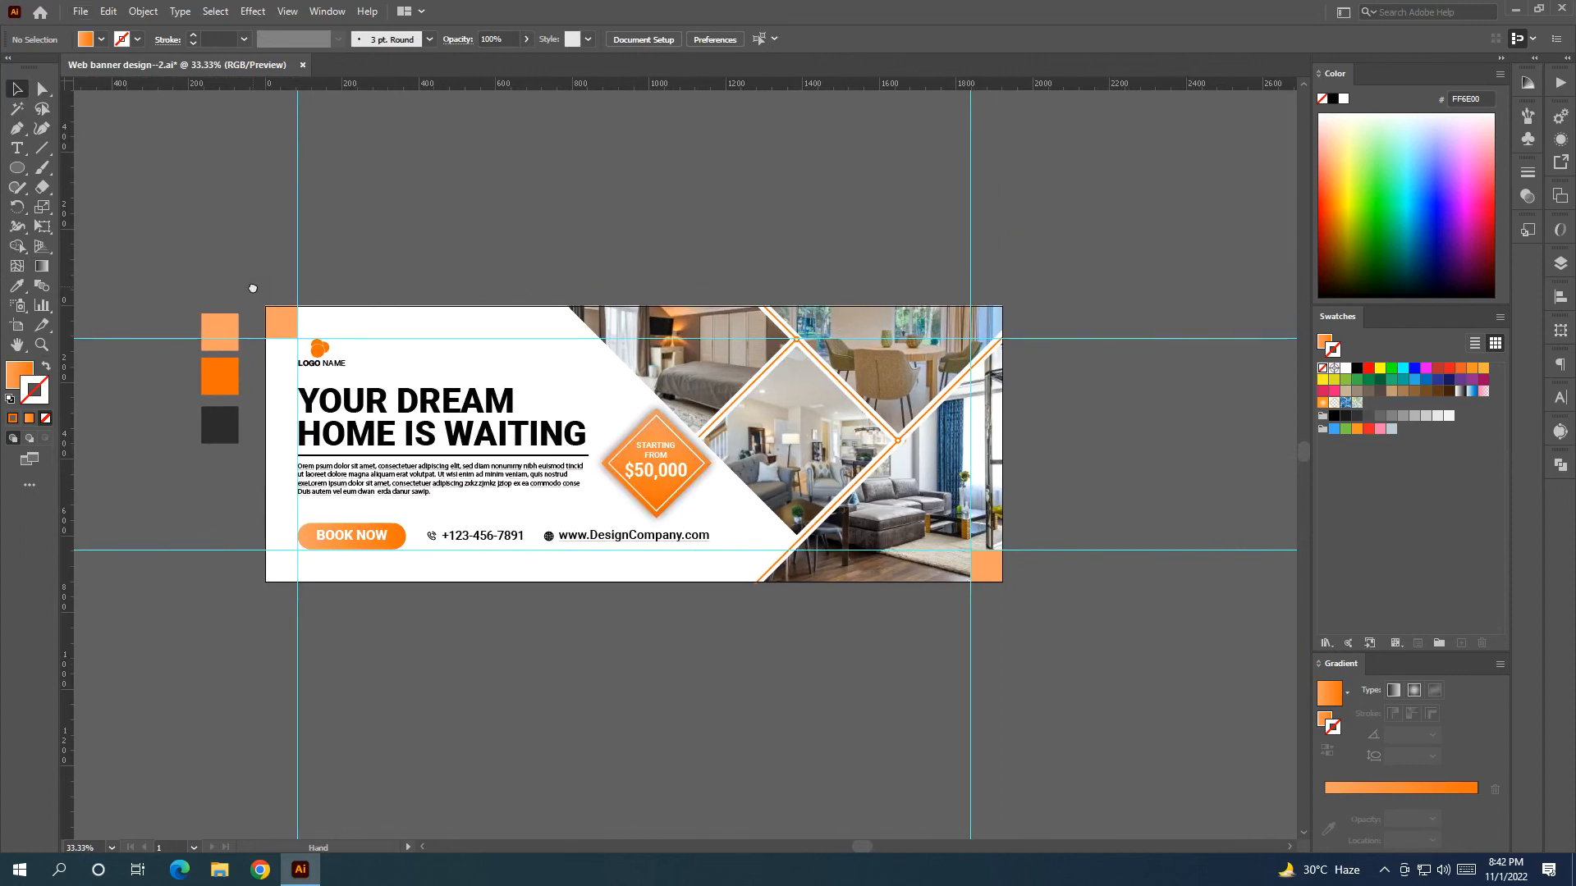
{"action": "left_click", "coordinate": [337, 408]}
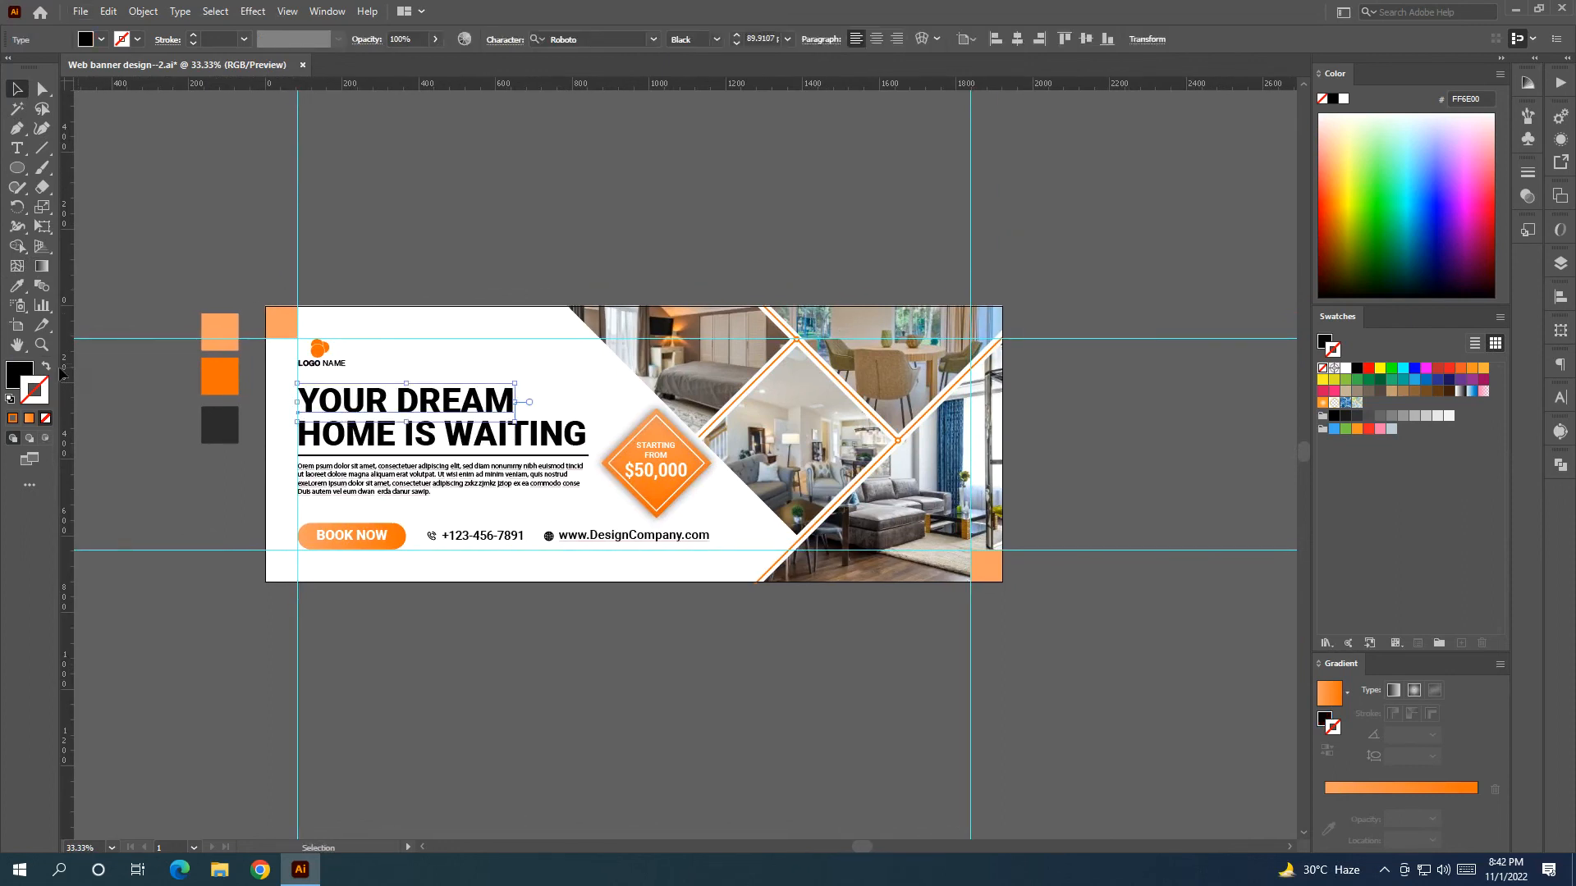
{"action": "left_click_drag", "start_coordinate": [328, 612], "coordinate": [407, 640]}
{"action": "left_click", "coordinate": [484, 463]}
{"action": "left_click", "coordinate": [18, 288]}
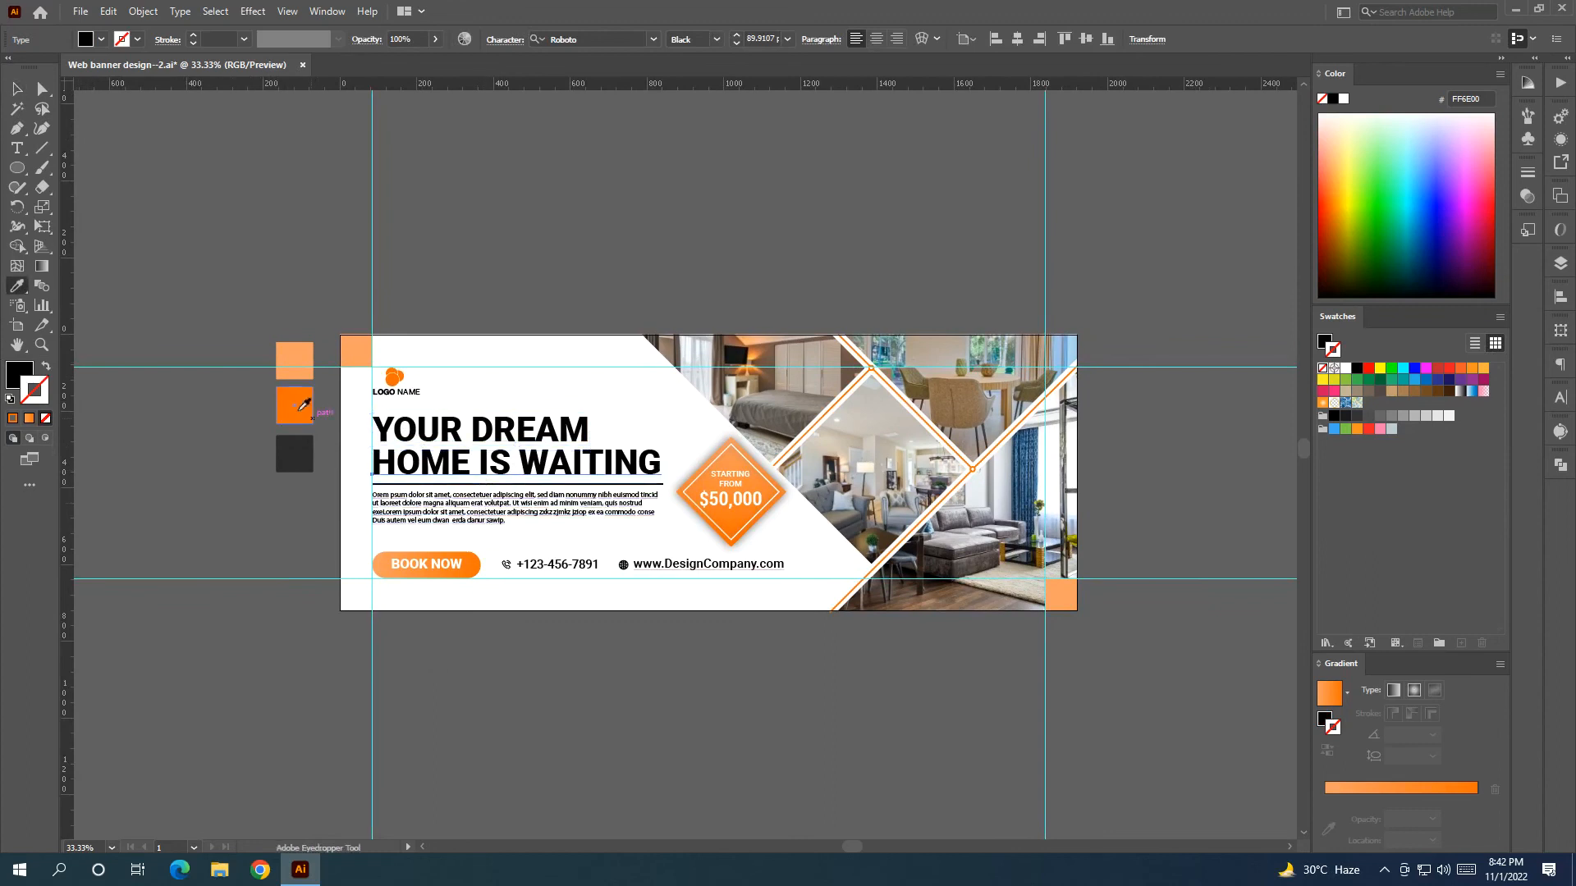
{"action": "left_click", "coordinate": [302, 403]}
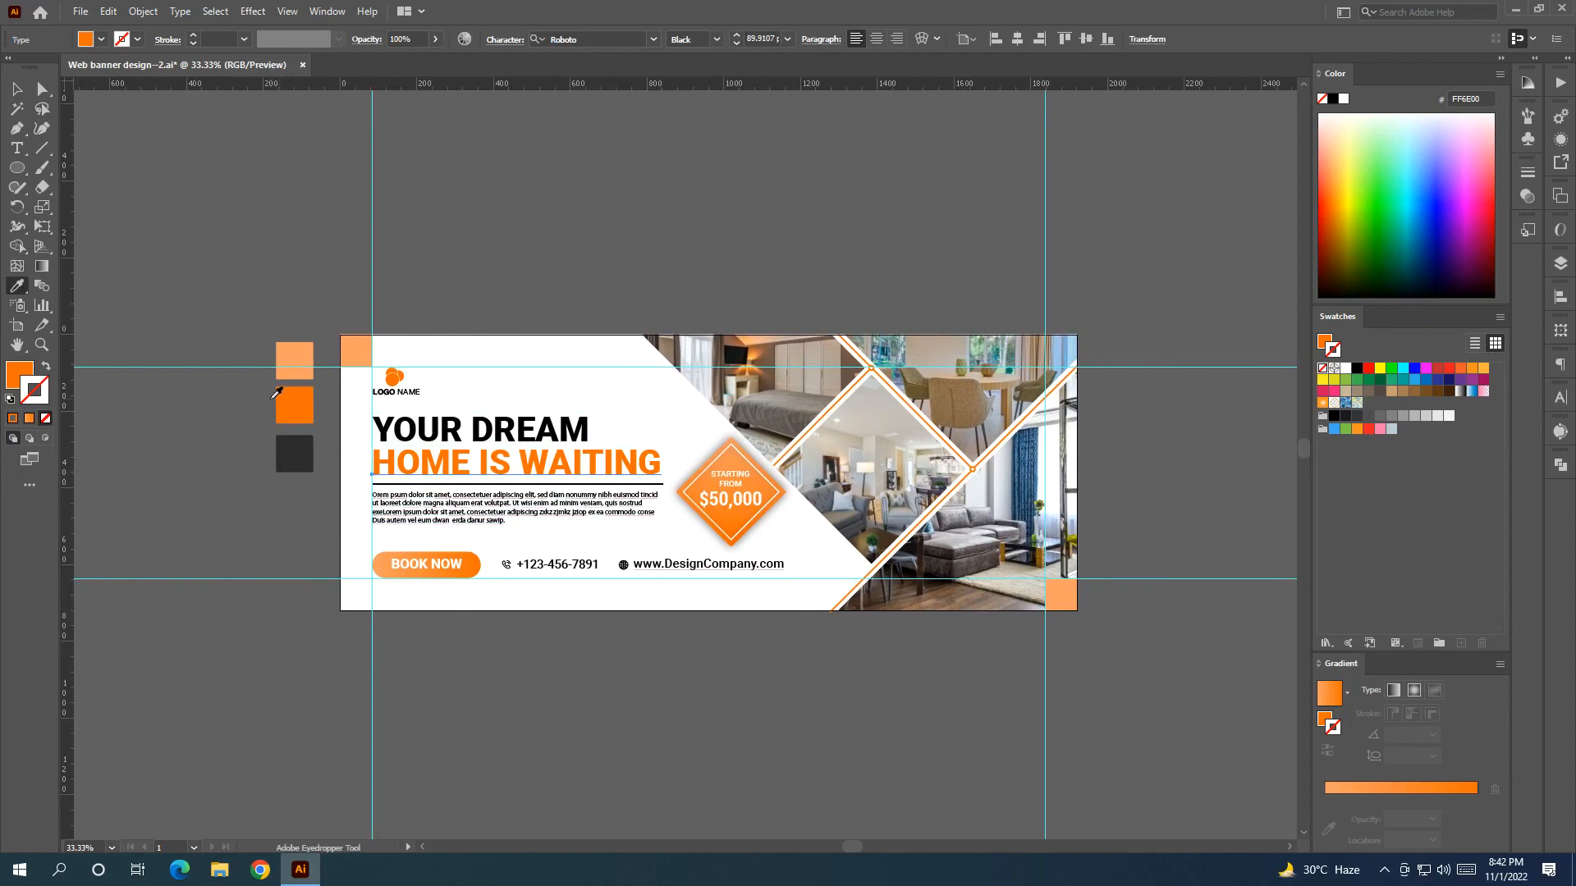
{"action": "left_click", "coordinate": [16, 89]}
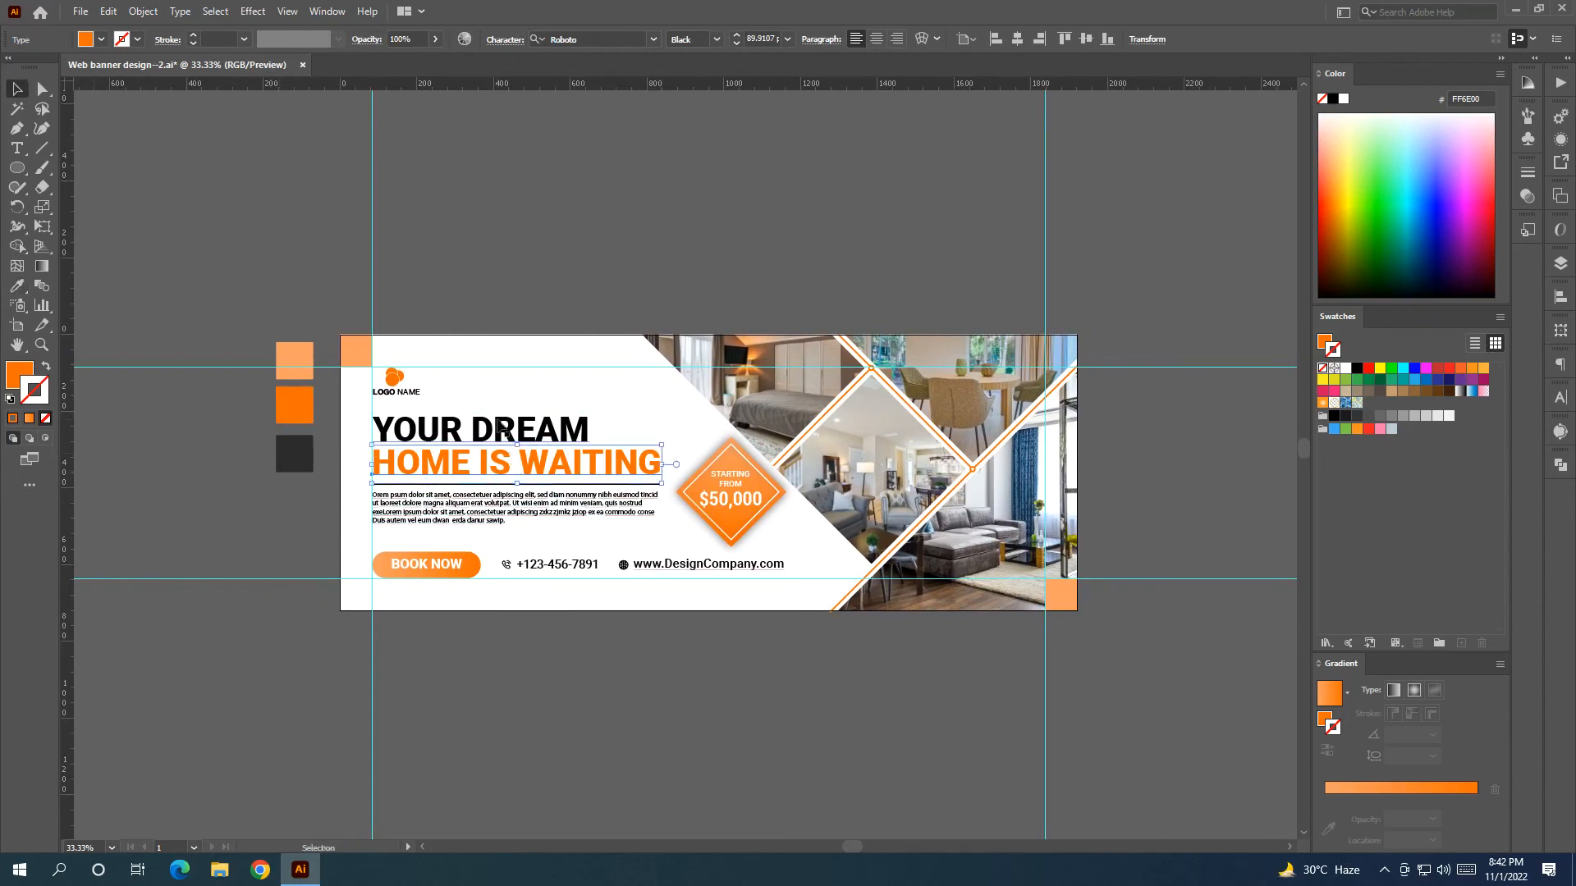
Recolor the "YOUR DREAM" heading line with the dark gray palette square
{"action": "left_click", "coordinate": [503, 431]}
{"action": "left_click", "coordinate": [17, 286]}
{"action": "left_click", "coordinate": [291, 452]}
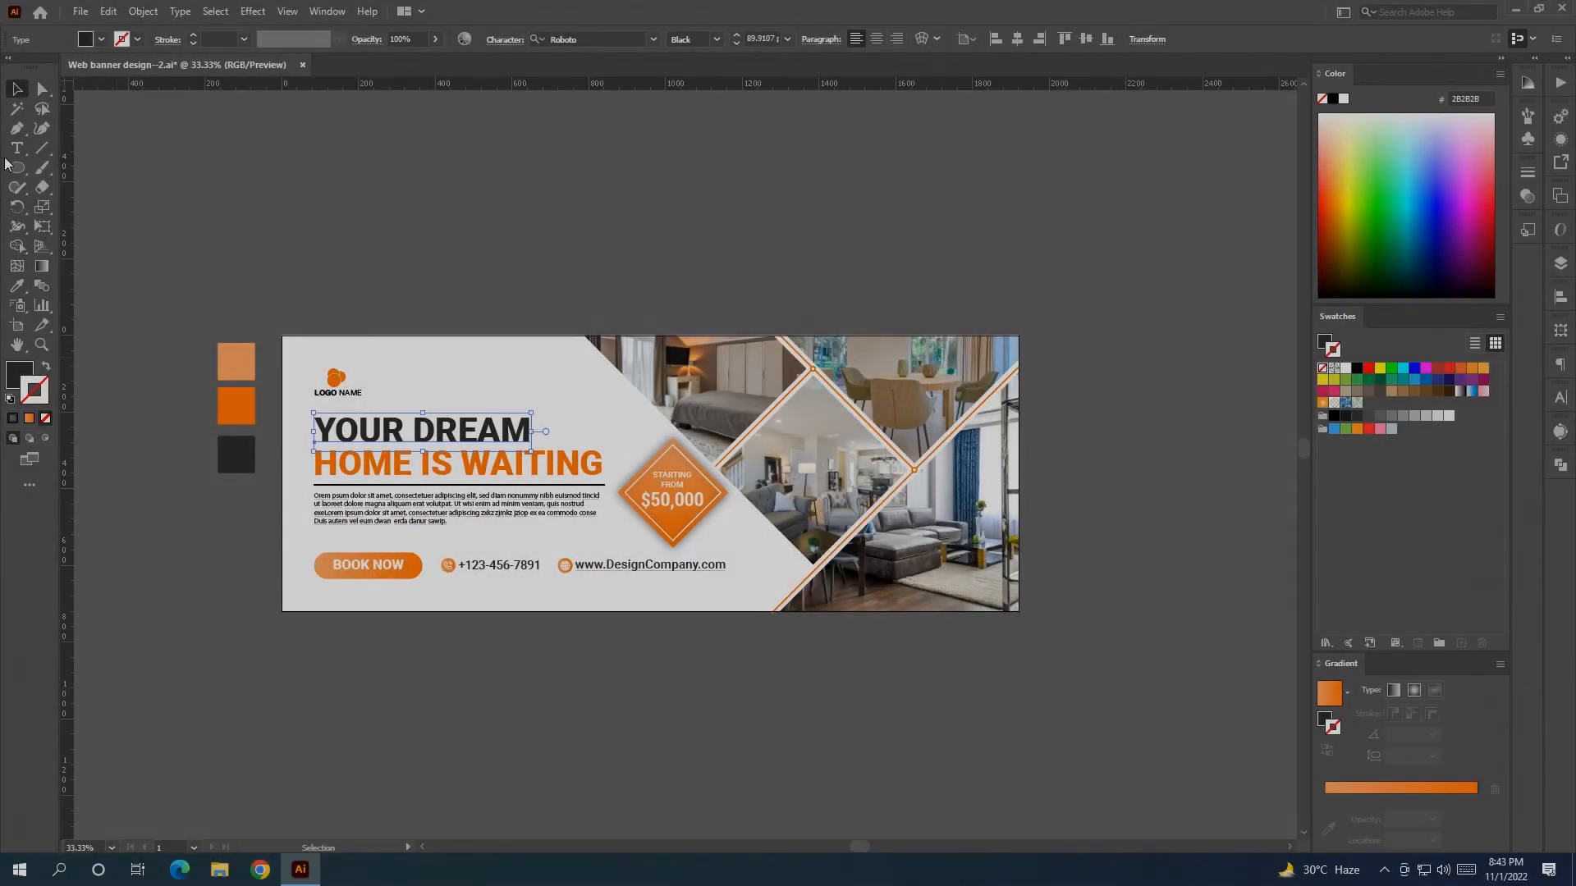
Turn the words "HOME IS" into outlined lettering with no fill and a 1 pt orange stroke
{"action": "left_click", "coordinate": [17, 148]}
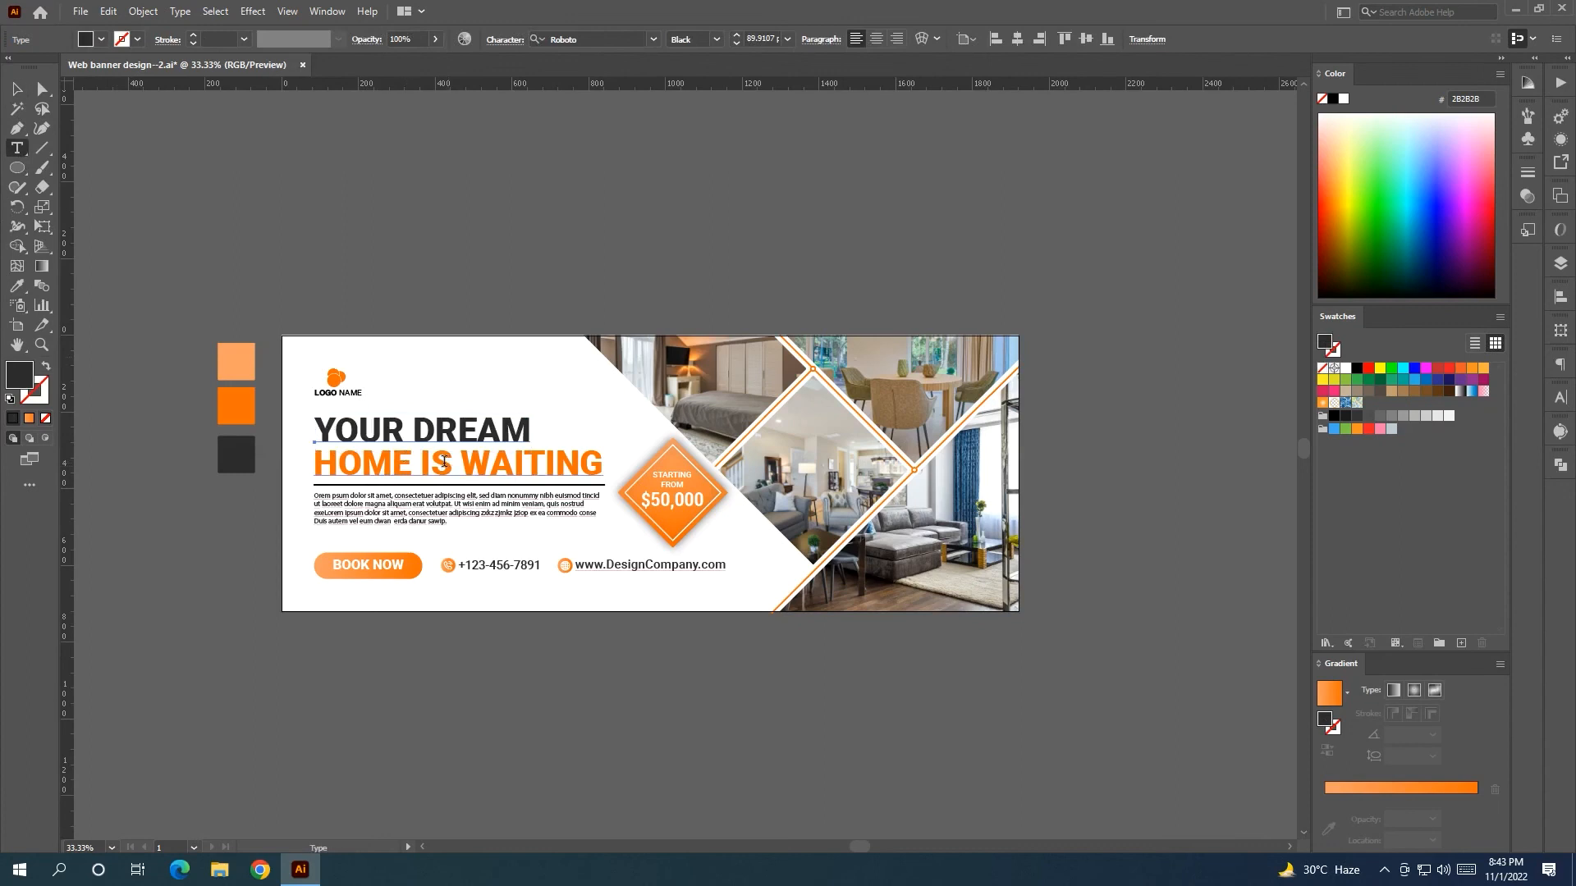
{"action": "left_click_drag", "start_coordinate": [451, 463], "coordinate": [314, 463]}
{"action": "left_click", "coordinate": [45, 367]}
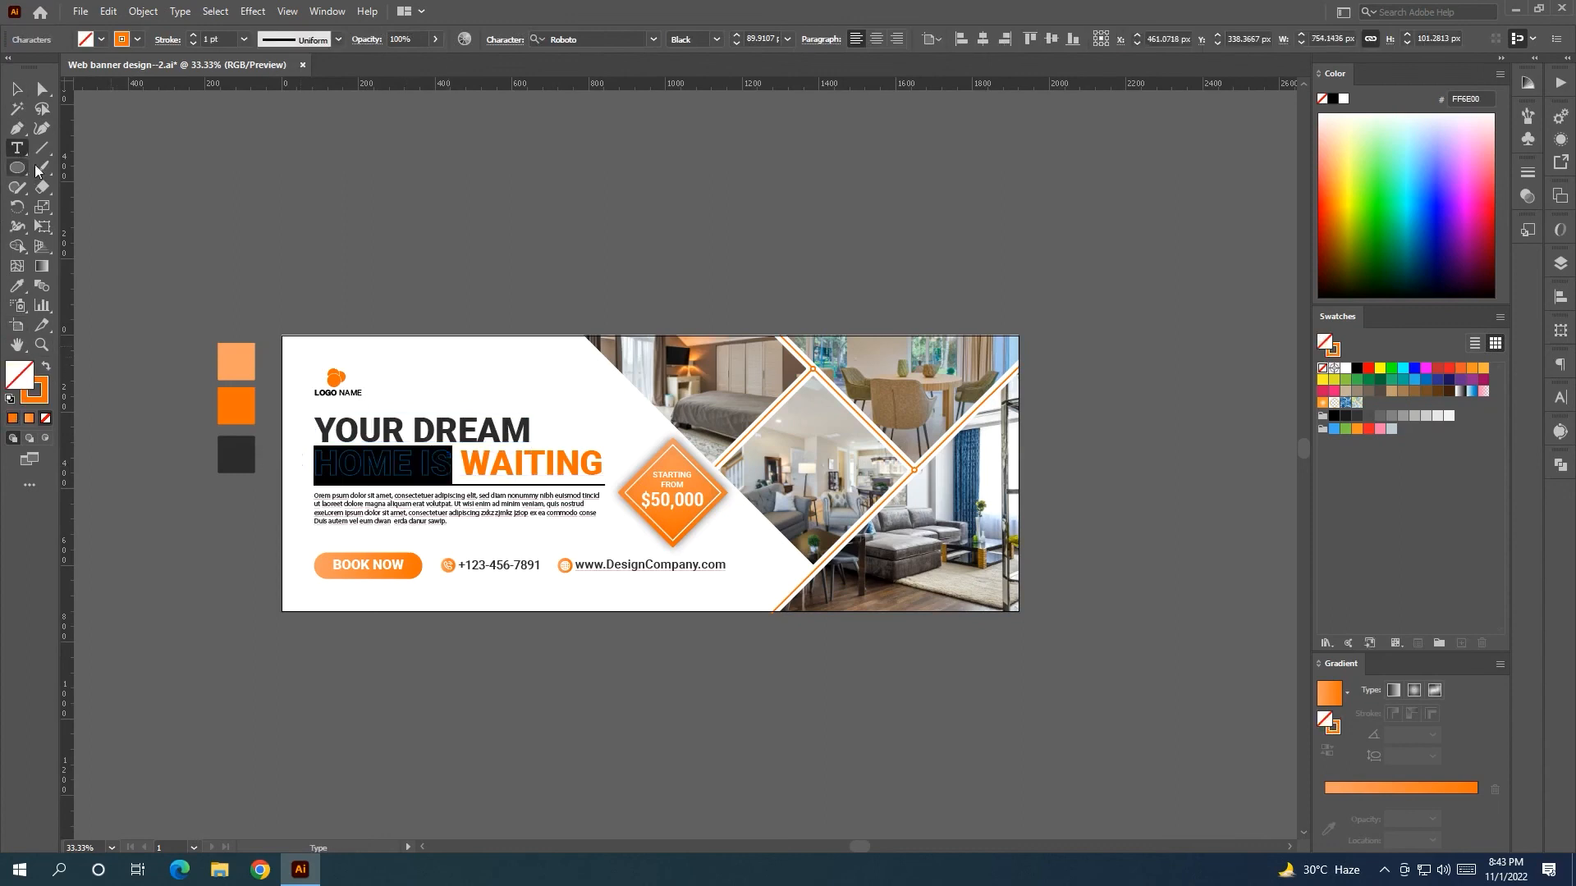
{"action": "left_click", "coordinate": [16, 89]}
{"action": "left_click", "coordinate": [301, 342]}
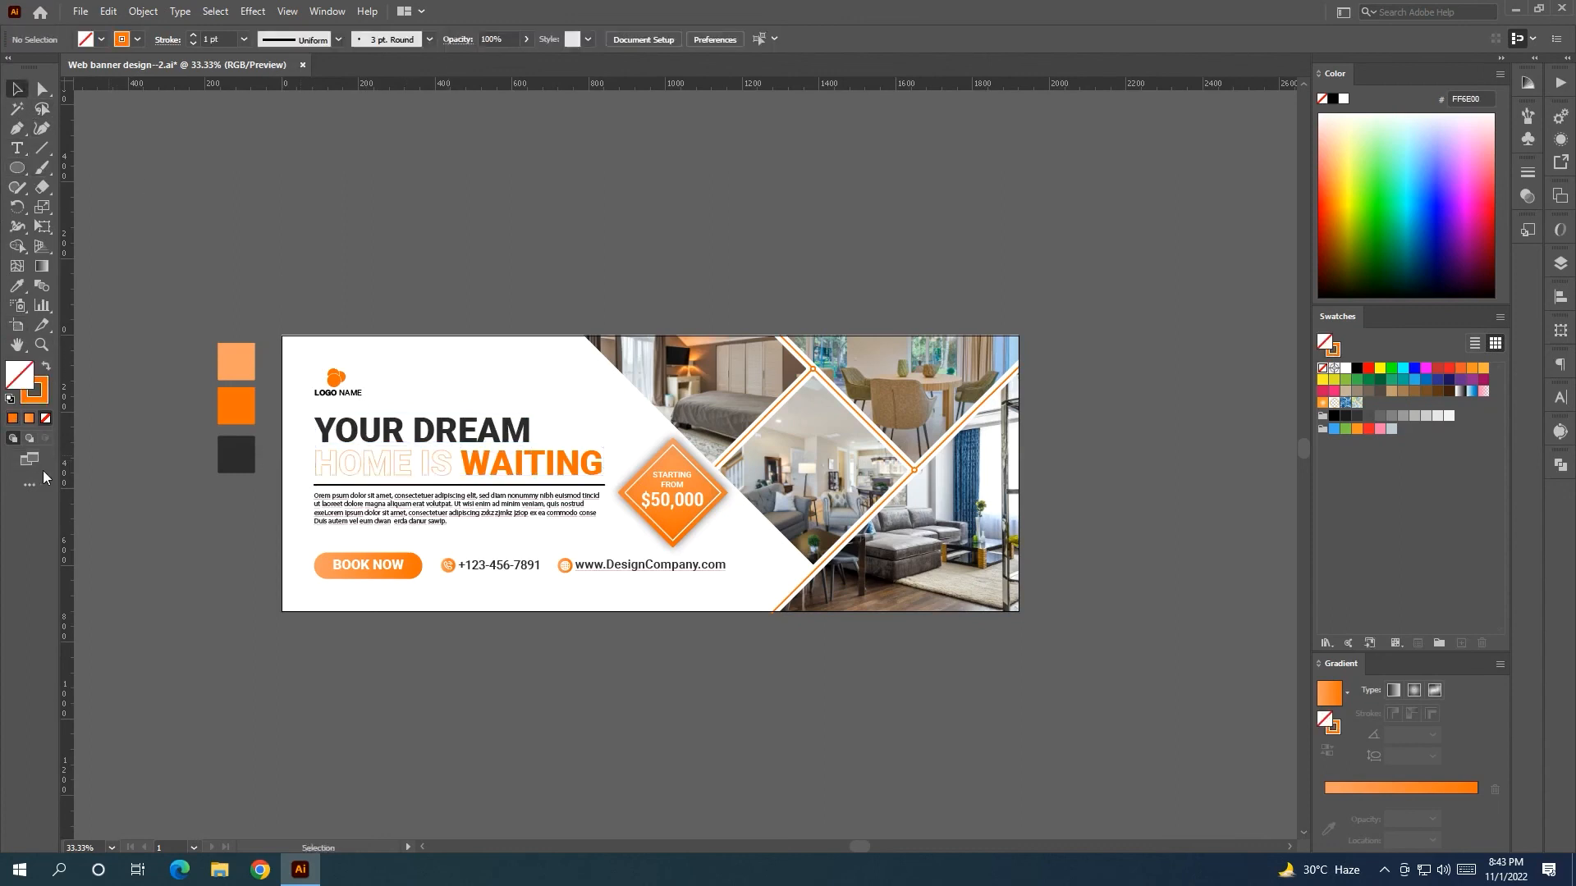
Raise the stroke weight of the outlined words "HOME IS" to 5 pt
{"action": "left_click", "coordinate": [16, 148]}
{"action": "left_click_drag", "start_coordinate": [452, 463], "coordinate": [313, 465]}
{"action": "left_click", "coordinate": [193, 36]}
{"action": "left_click", "coordinate": [193, 35]}
{"action": "left_click", "coordinate": [194, 36]}
{"action": "left_click", "coordinate": [194, 35]}
{"action": "left_click", "coordinate": [14, 89]}
{"action": "left_click", "coordinate": [306, 247]}
{"action": "left_click_drag", "start_coordinate": [306, 246], "coordinate": [320, 250]}
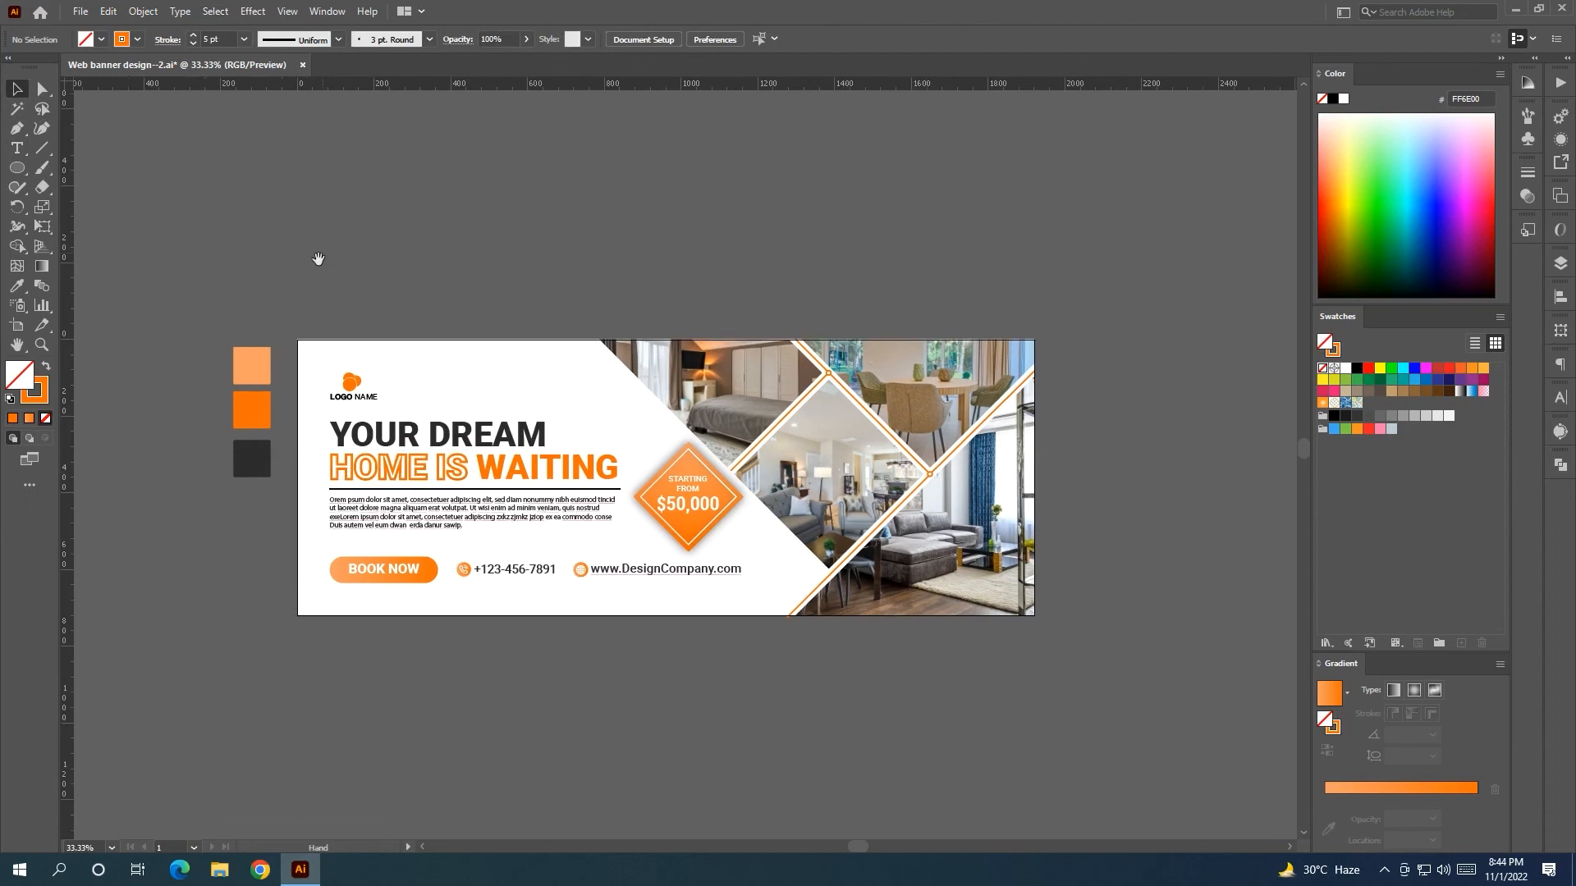
Undo the stroke-weight increases beyond 2 pt on the words "HOME IS"
{"action": "key", "text": "ctrl+z"}
{"action": "key", "text": "ctrl+z"}
{"action": "left_click", "coordinate": [358, 328]}
{"action": "key", "text": "ctrl+z"}
{"action": "key", "text": "ctrl+z"}
{"action": "left_click_drag", "start_coordinate": [381, 261], "coordinate": [391, 215]}
{"action": "left_click", "coordinate": [395, 421]}
{"action": "left_click", "coordinate": [105, 281]}
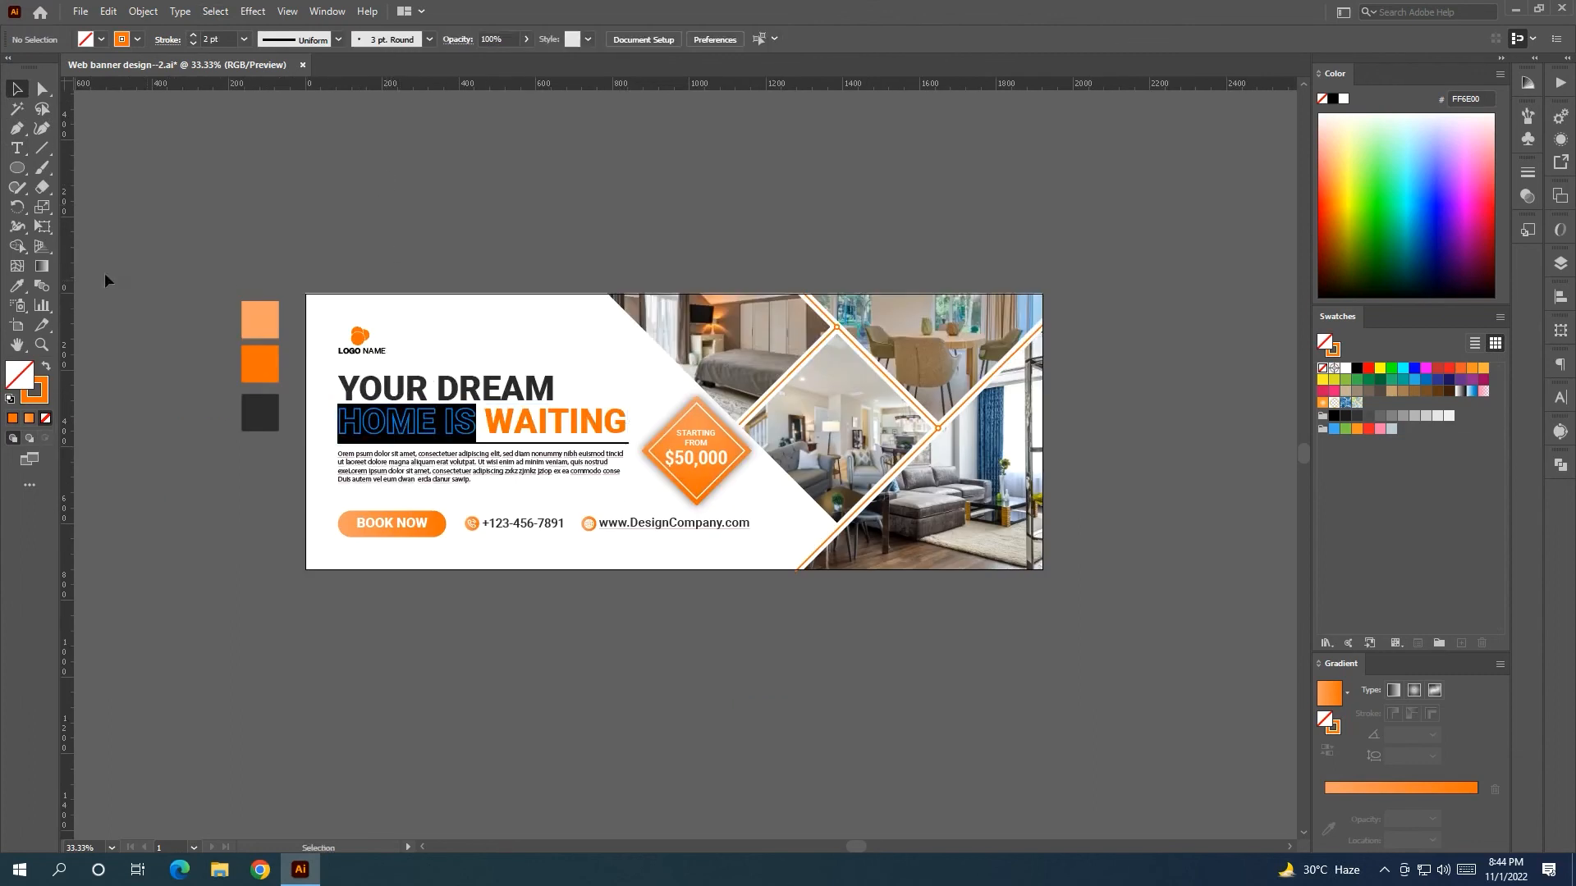
{"action": "left_click", "coordinate": [16, 148]}
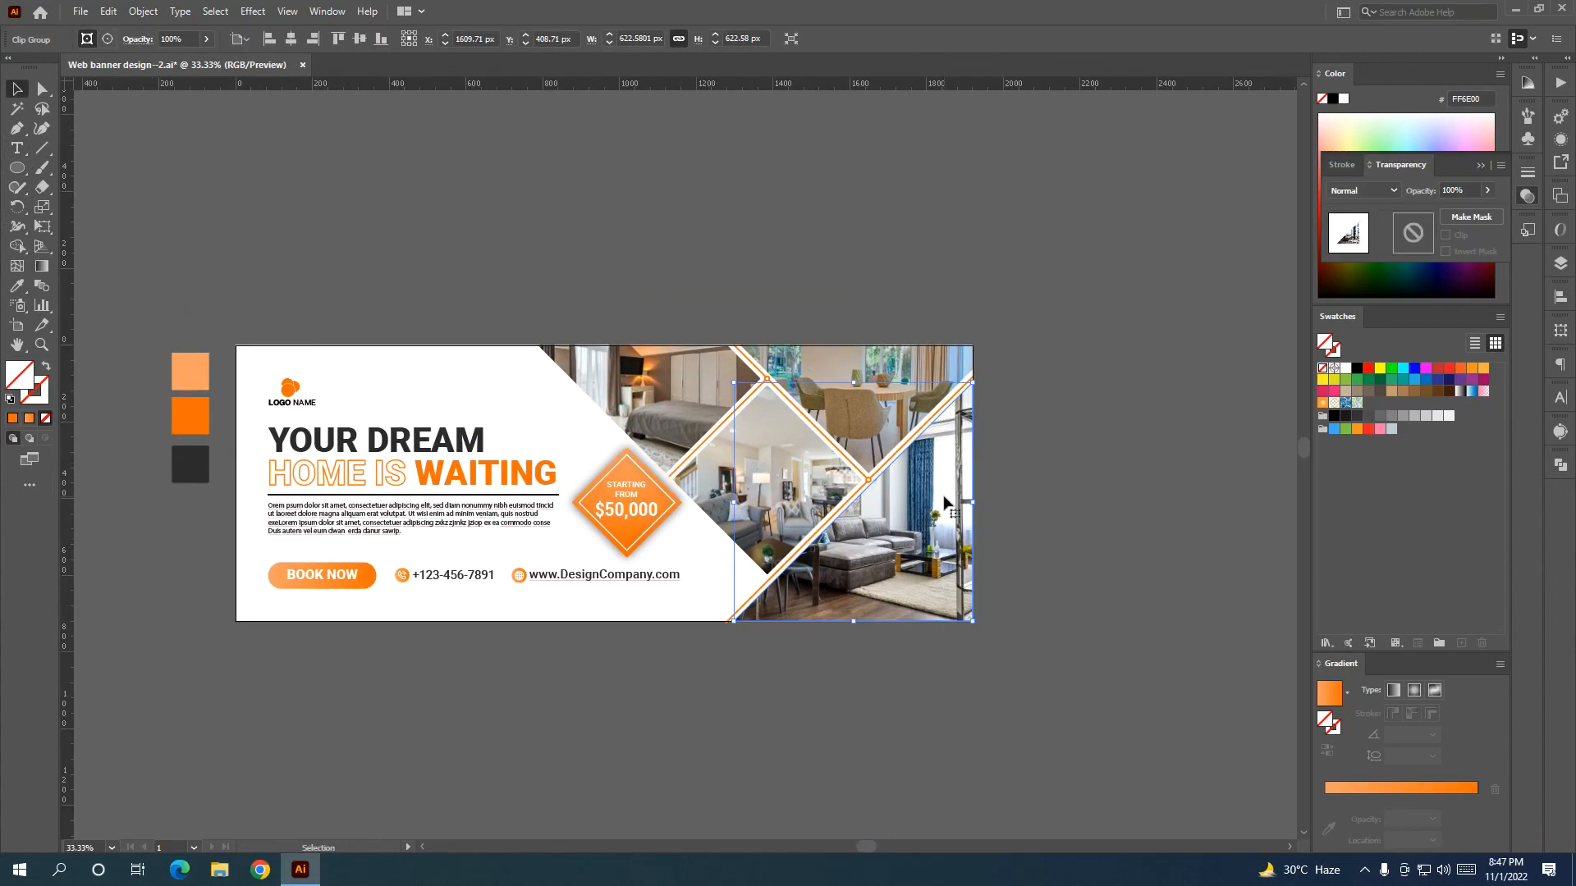
Duplicate the clipped lower-right triangular photo and release the copy's clipping mask, keeping only its empty triangular path
{"action": "left_click_drag", "start_coordinate": [943, 503], "coordinate": [962, 513]}
{"action": "right_click", "coordinate": [963, 513]}
{"action": "left_click", "coordinate": [1037, 649]}
{"action": "left_click", "coordinate": [1149, 540]}
{"action": "left_click", "coordinate": [1051, 552]}
{"action": "key", "text": "ctrl+z"}
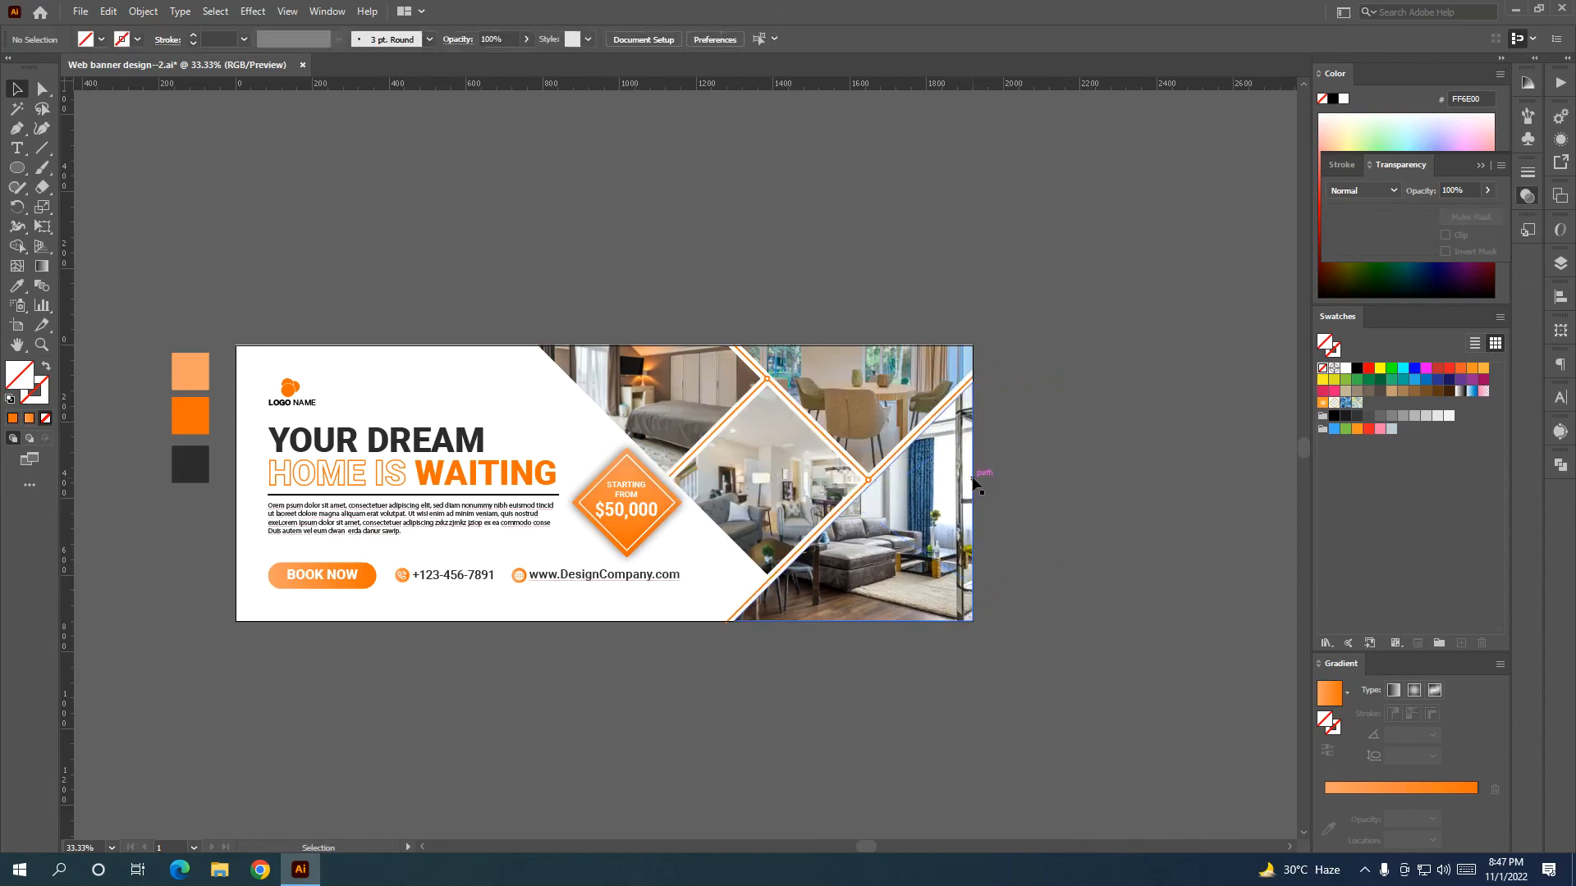
Align the empty triangular path with the lower-right clipped photo by their horizontal and vertical centers
{"action": "left_click", "coordinate": [972, 417], "text": "shift"}
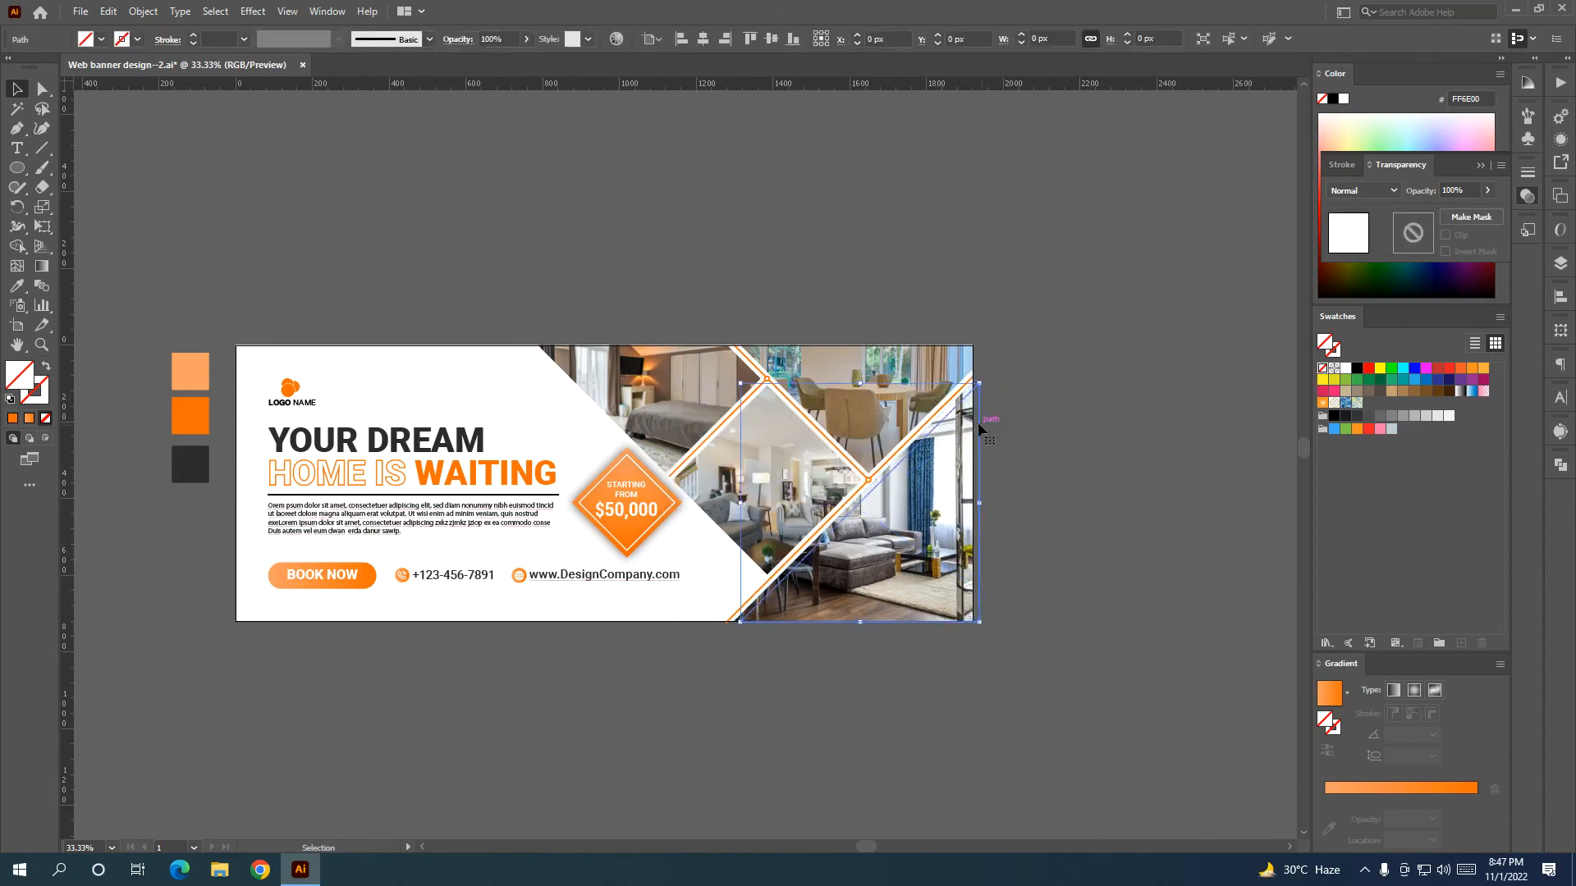
{"action": "left_click", "coordinate": [970, 427], "text": "shift"}
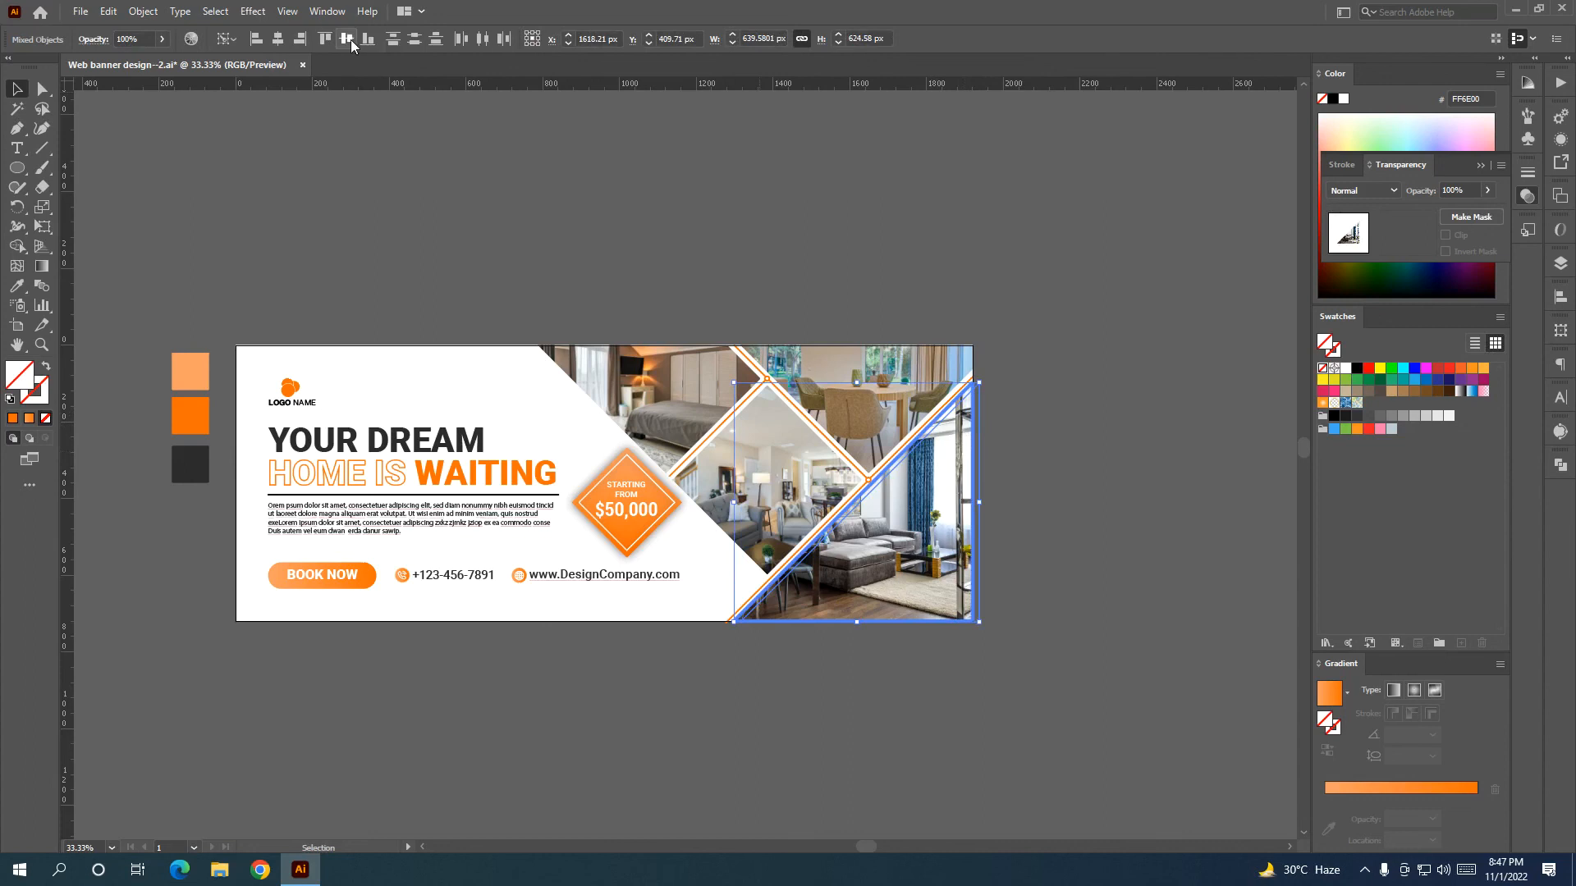
{"action": "left_click", "coordinate": [278, 38]}
{"action": "left_click", "coordinate": [346, 39]}
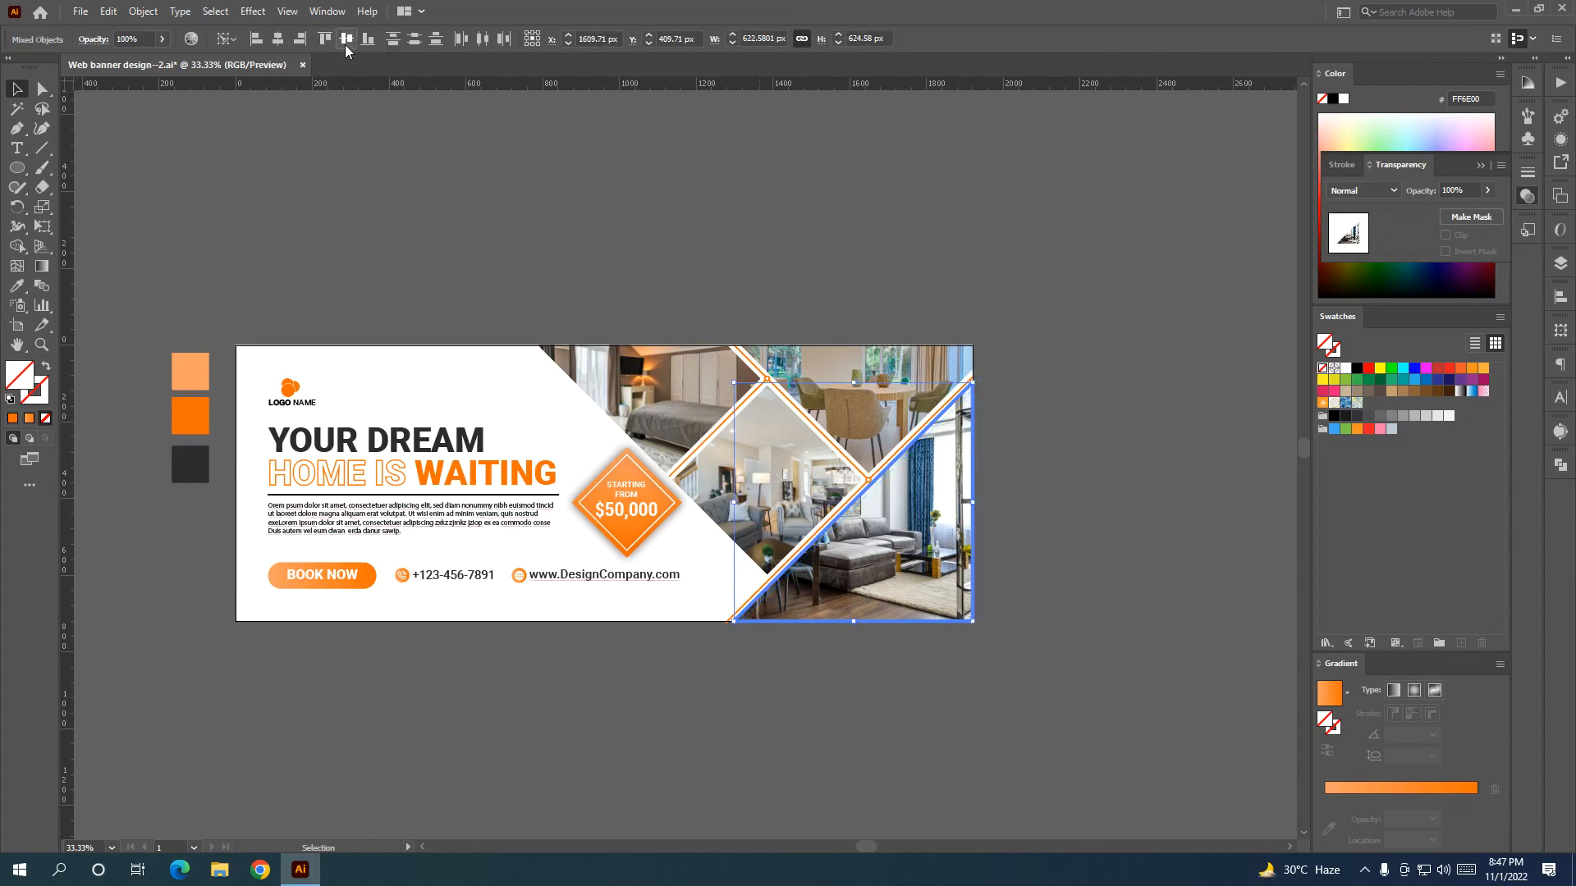
{"action": "left_click", "coordinate": [788, 161]}
Fill the triangular path with the "BOOK NOW" button's orange gradient and set its blending mode to Multiply
{"action": "left_click", "coordinate": [975, 426]}
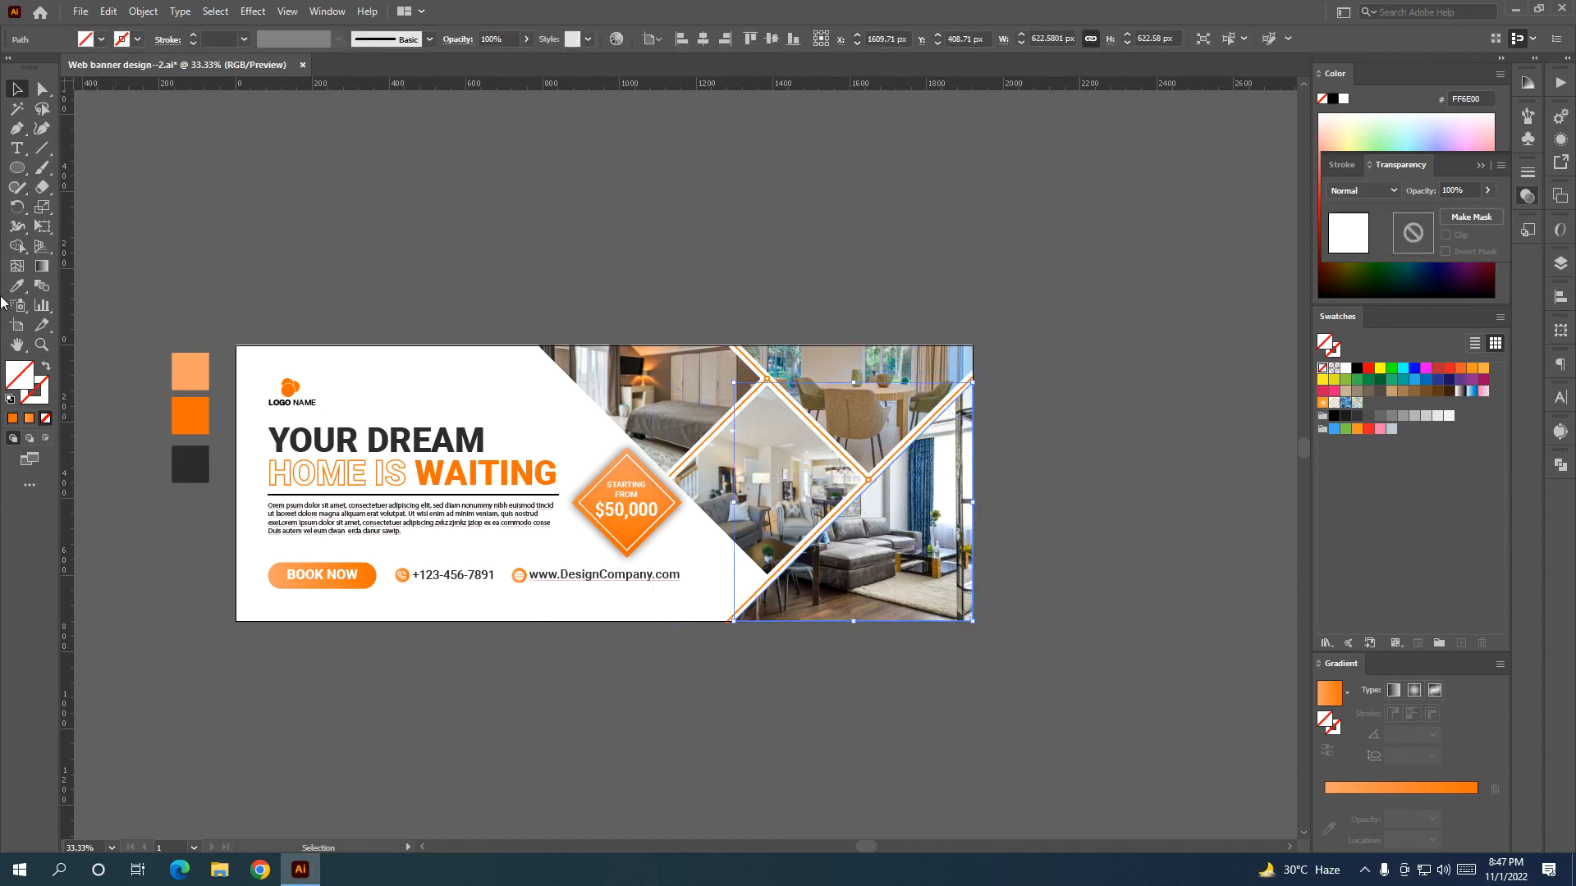
{"action": "left_click", "coordinate": [17, 287]}
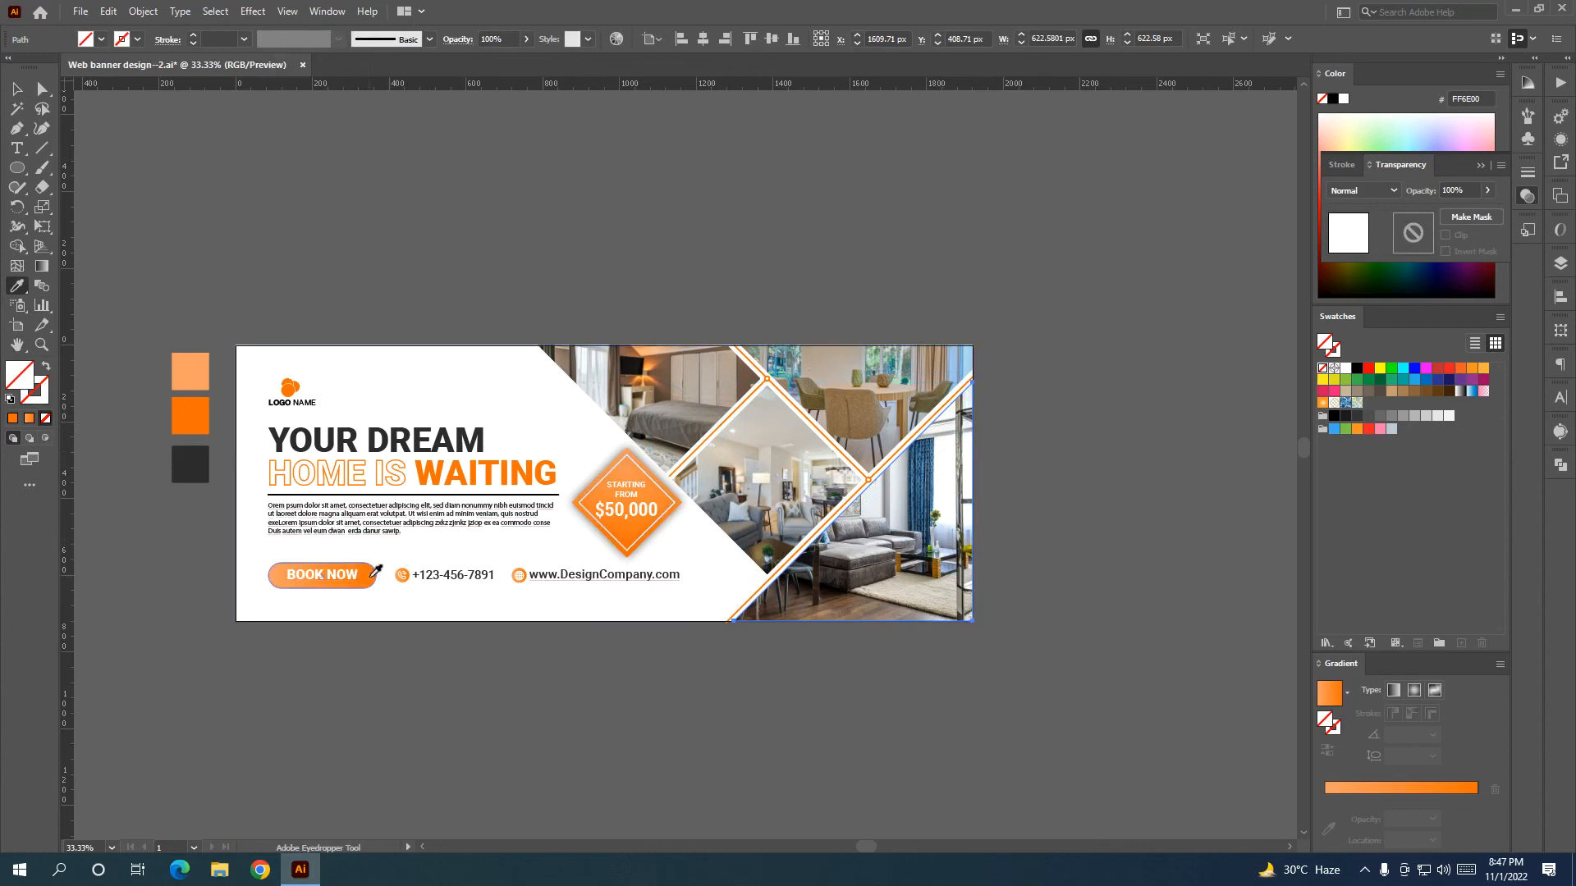
{"action": "left_click", "coordinate": [371, 576]}
{"action": "left_click", "coordinate": [1362, 191]}
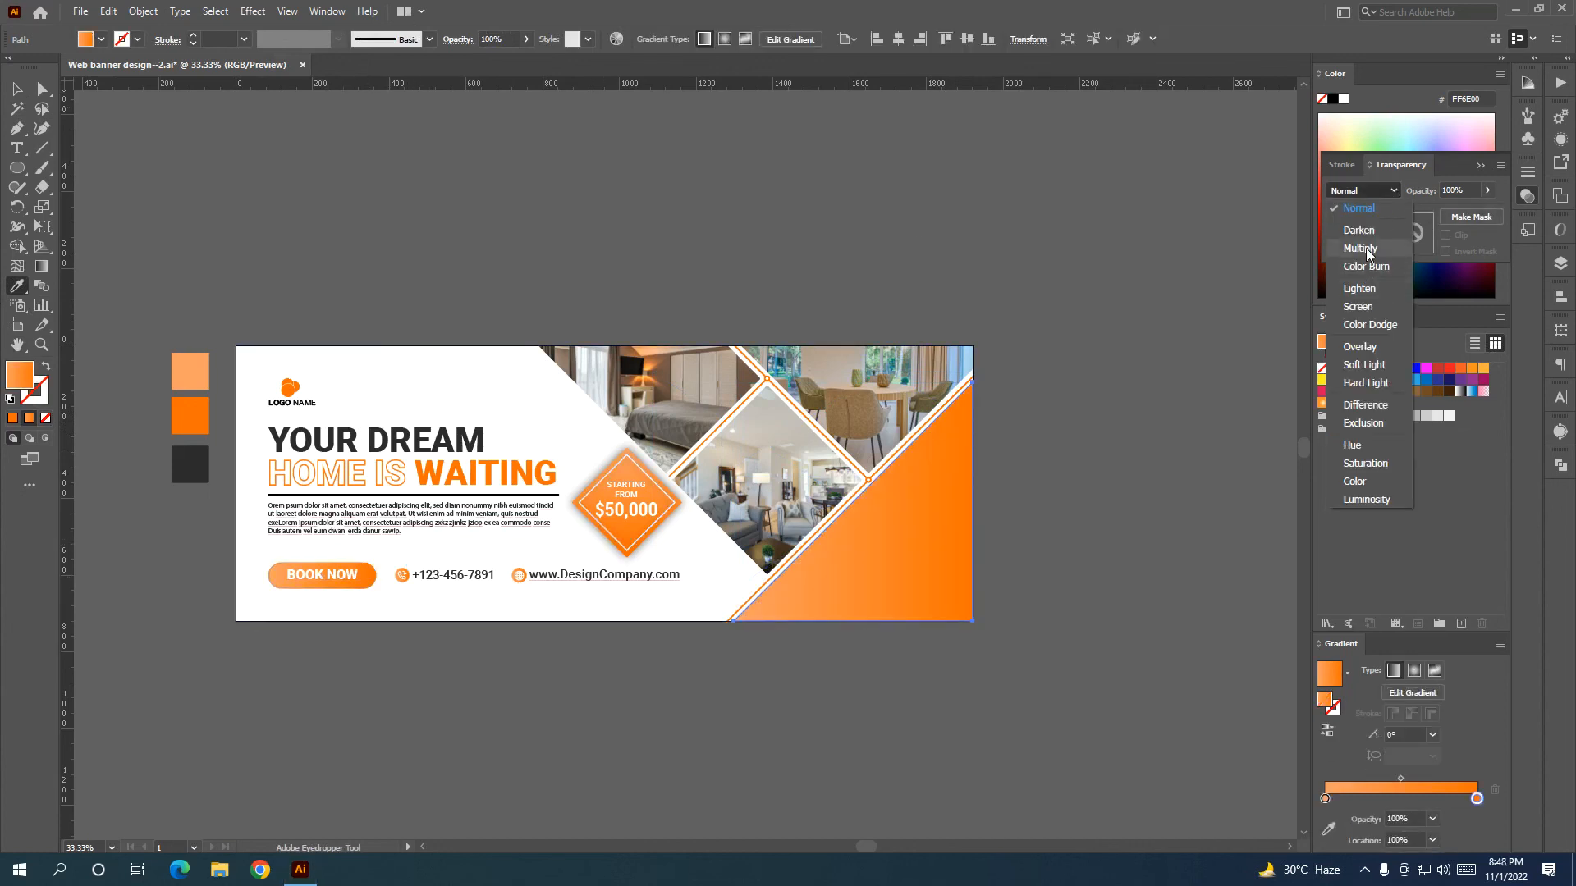
{"action": "left_click", "coordinate": [1362, 249]}
{"action": "left_click", "coordinate": [16, 88]}
{"action": "left_click", "coordinate": [443, 250]}
{"action": "left_click_drag", "start_coordinate": [460, 254], "coordinate": [481, 237]}
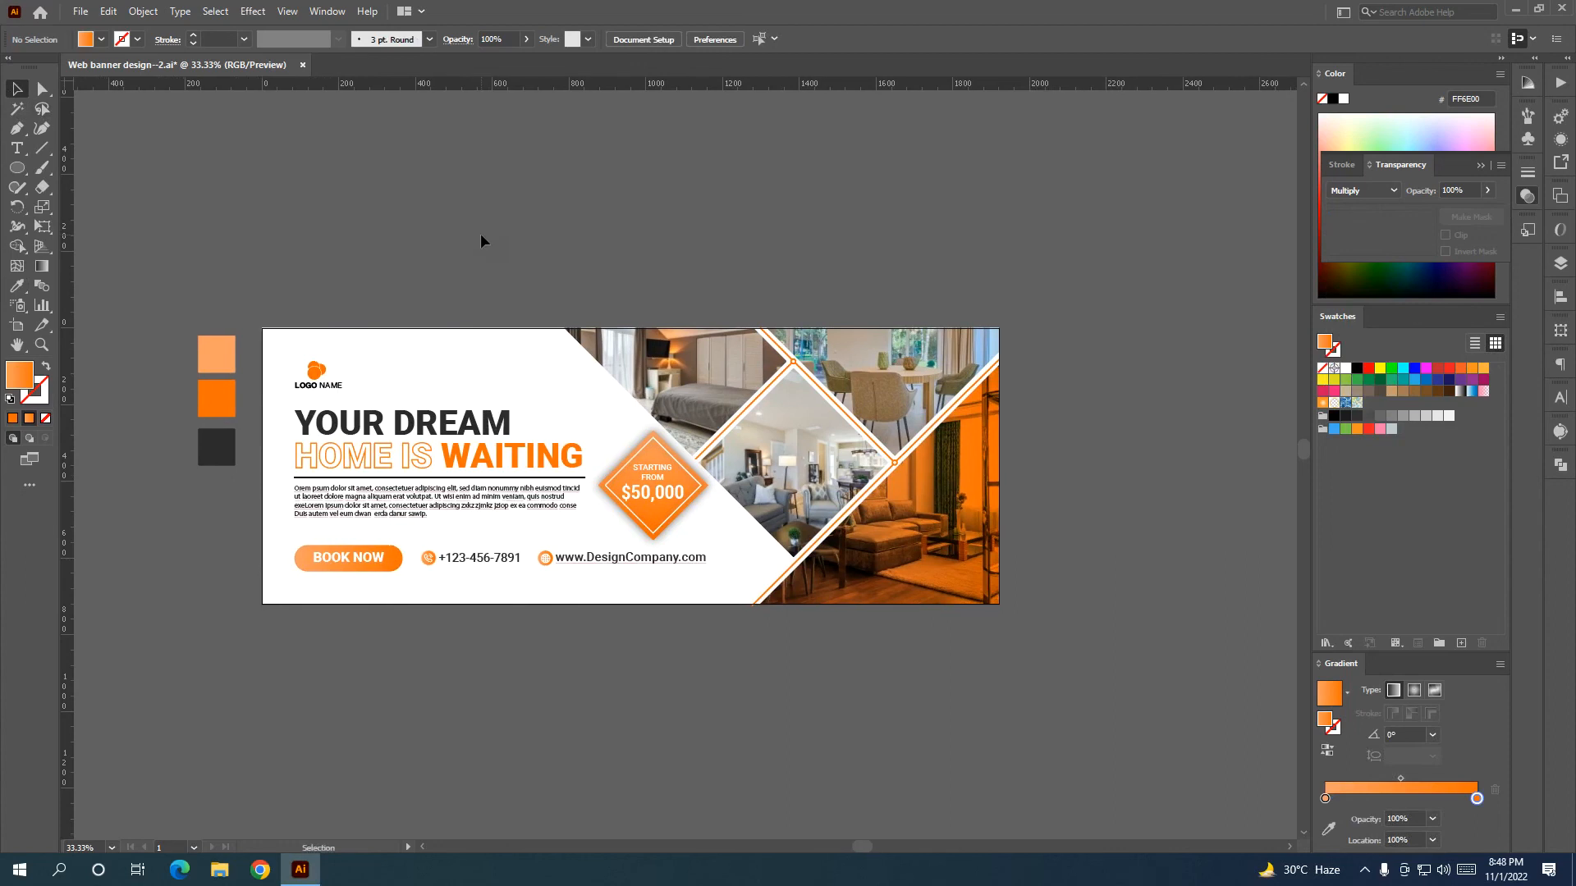